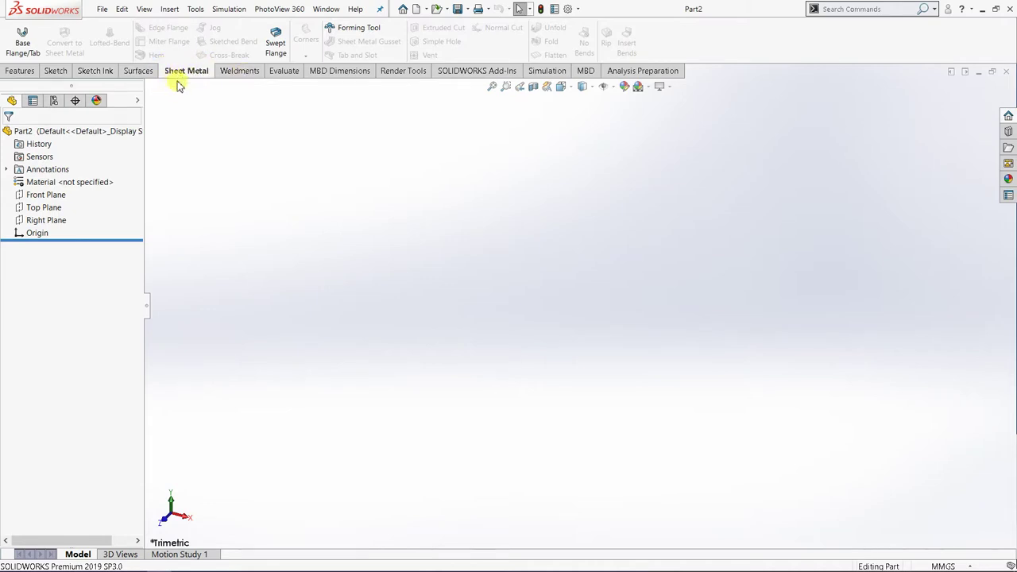
# Step: Hide and re-show the Sheet Metal tool group, then switch to it
pyautogui.rightClick(239, 76)
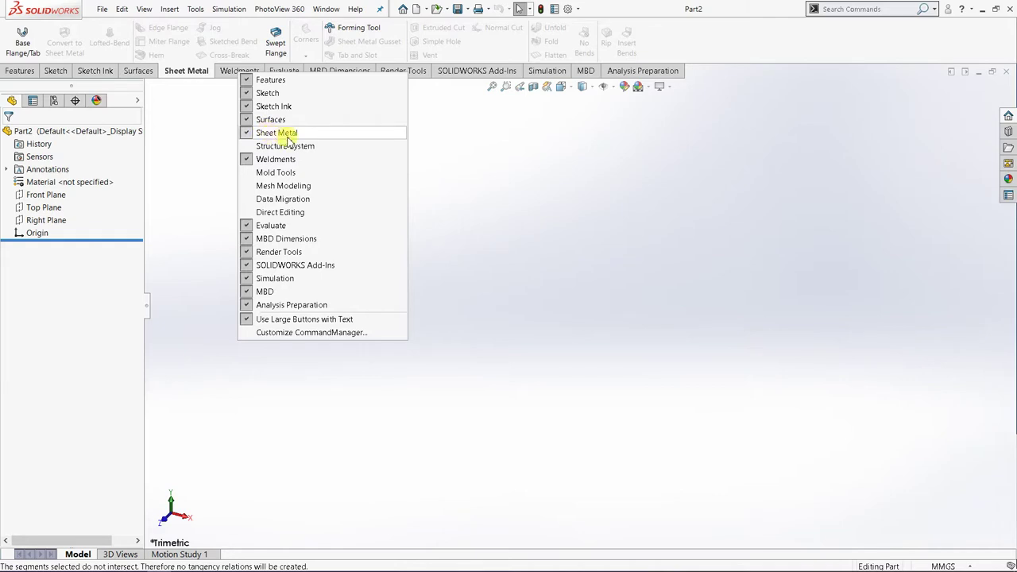
pyautogui.click(257, 136)
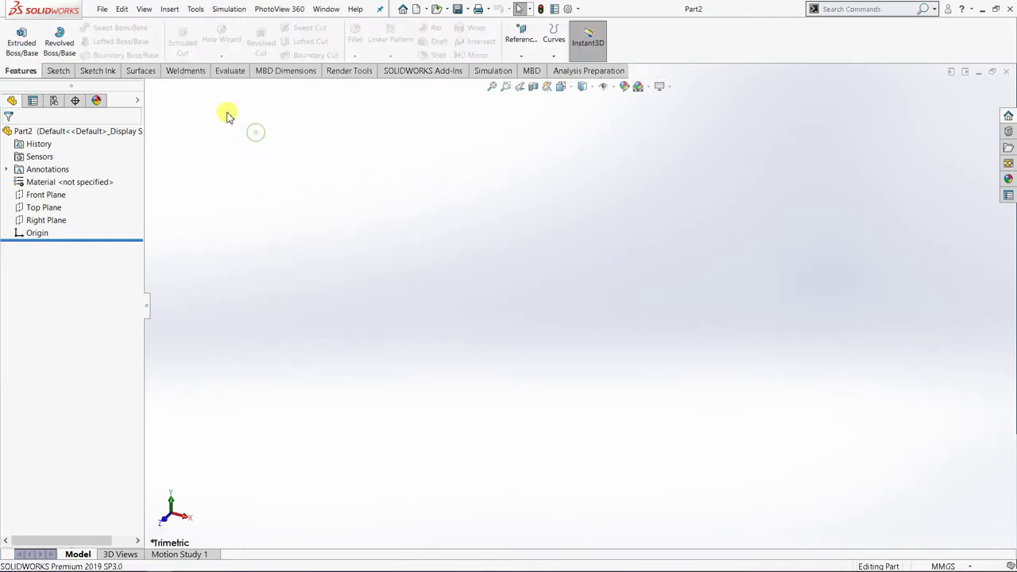
pyautogui.rightClick(221, 71)
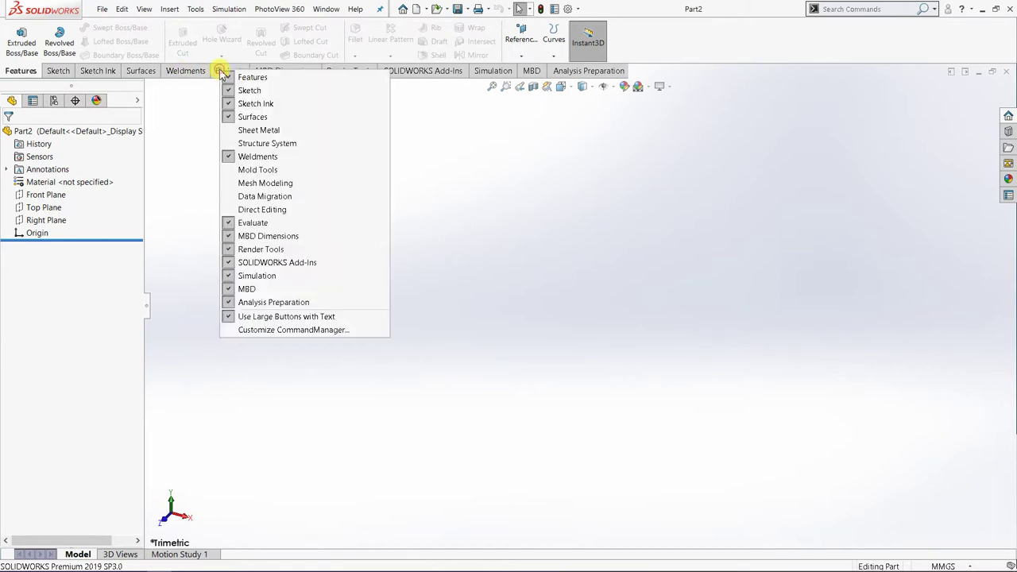
pyautogui.click(246, 133)
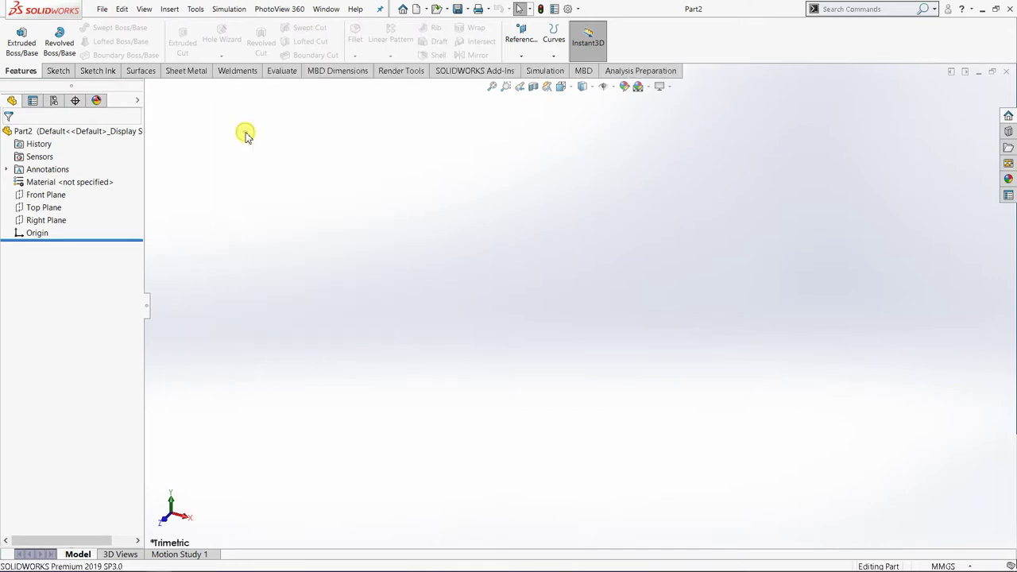
pyautogui.click(187, 72)
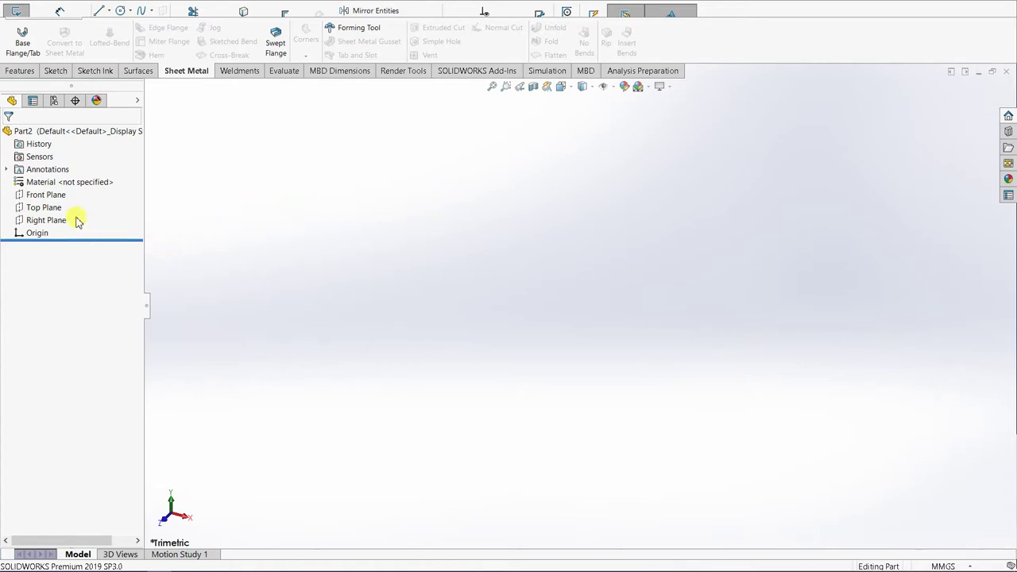
# Step: Start a sketch on the Top Plane and draw a centre rectangle from the origin
pyautogui.click(43, 208)
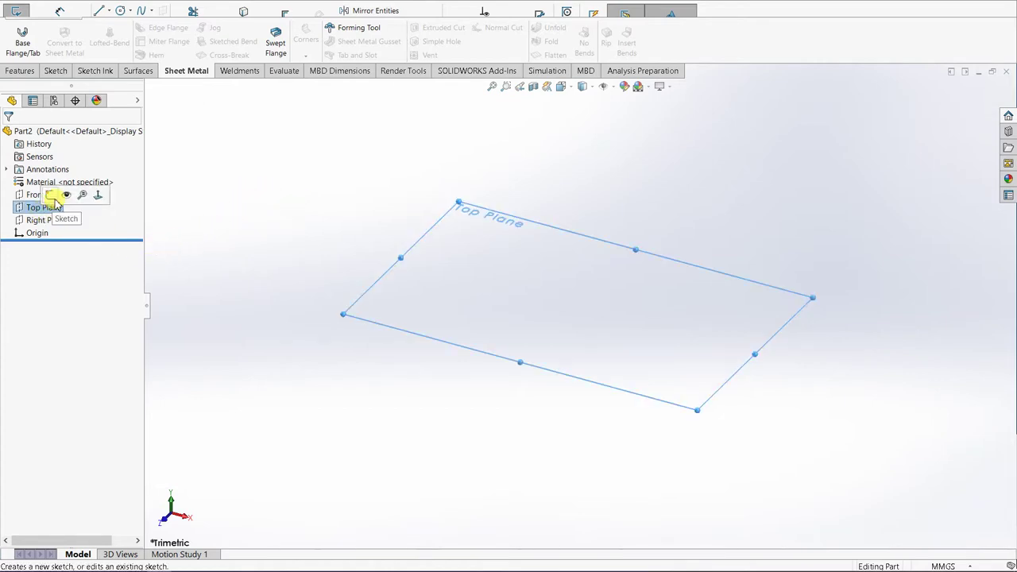
pyautogui.click(51, 195)
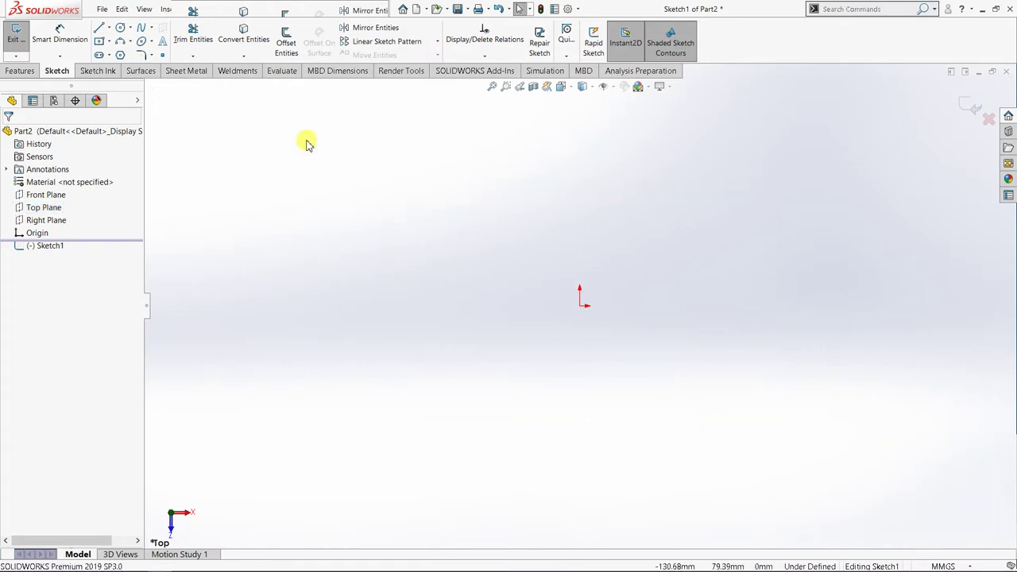
pyautogui.click(100, 42)
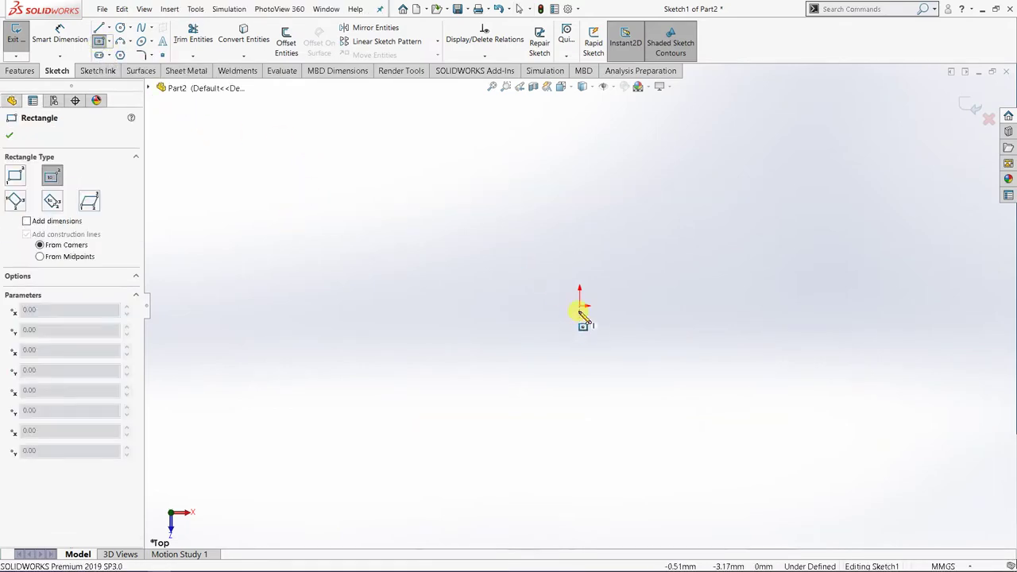
pyautogui.moveTo(579, 306); pyautogui.dragTo(681, 208)
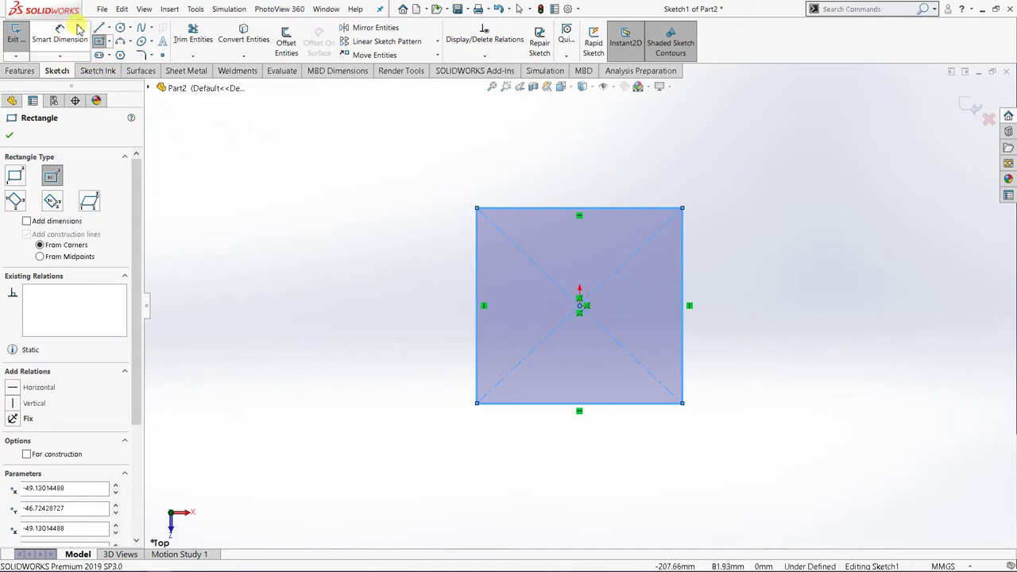
# Step: Dimension the rectangle's width and height to 100 mm each, then view it in isometric
pyautogui.click(60, 36)
pyautogui.click(612, 208)
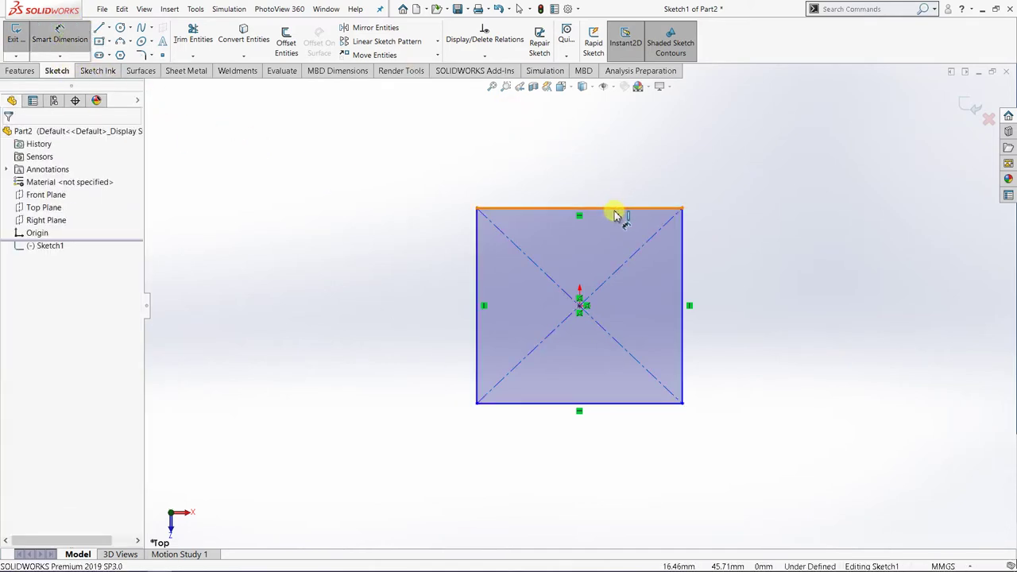
pyautogui.click(590, 159)
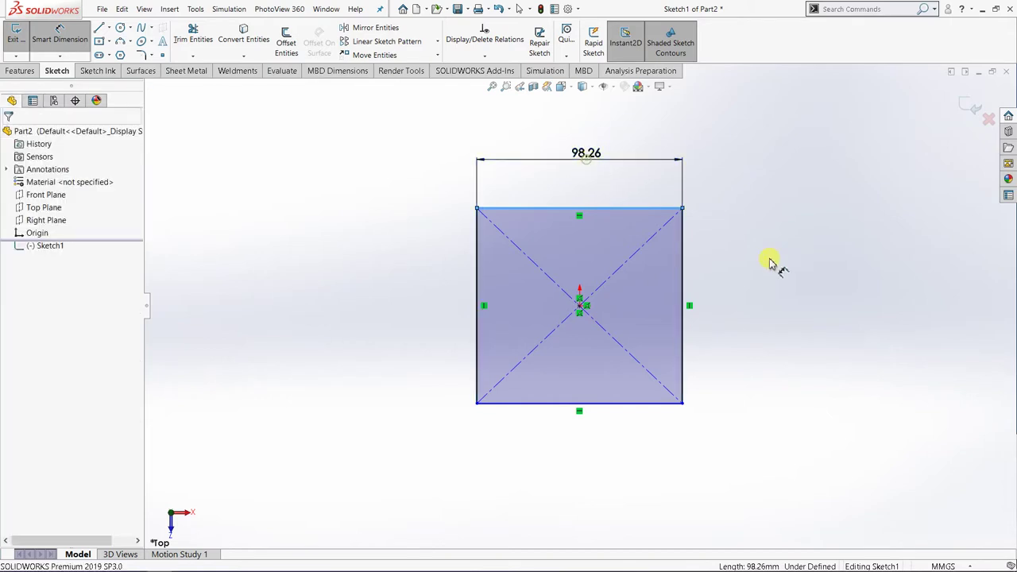
pyautogui.write('100')
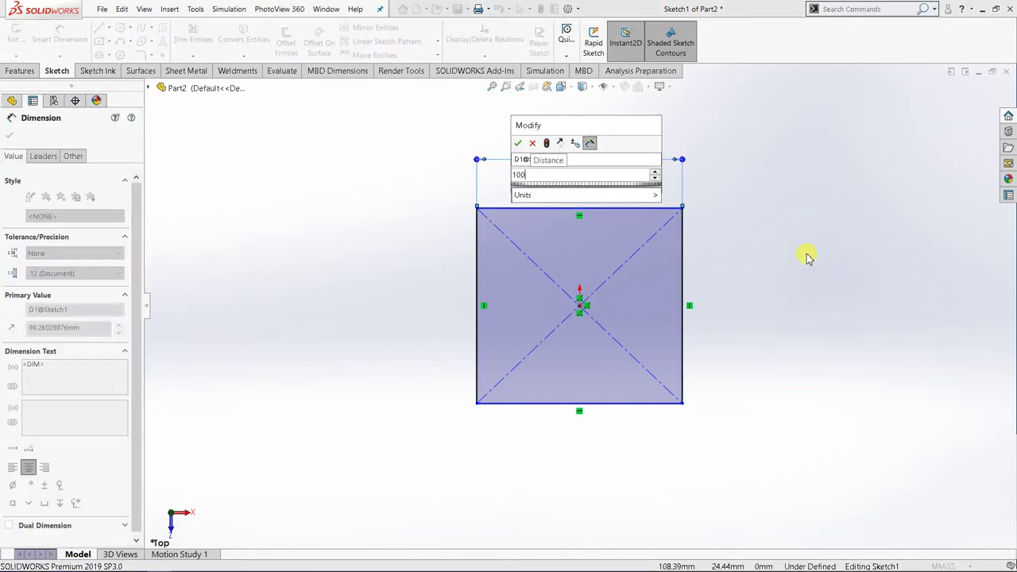
pyautogui.press('Return')
pyautogui.click(763, 292)
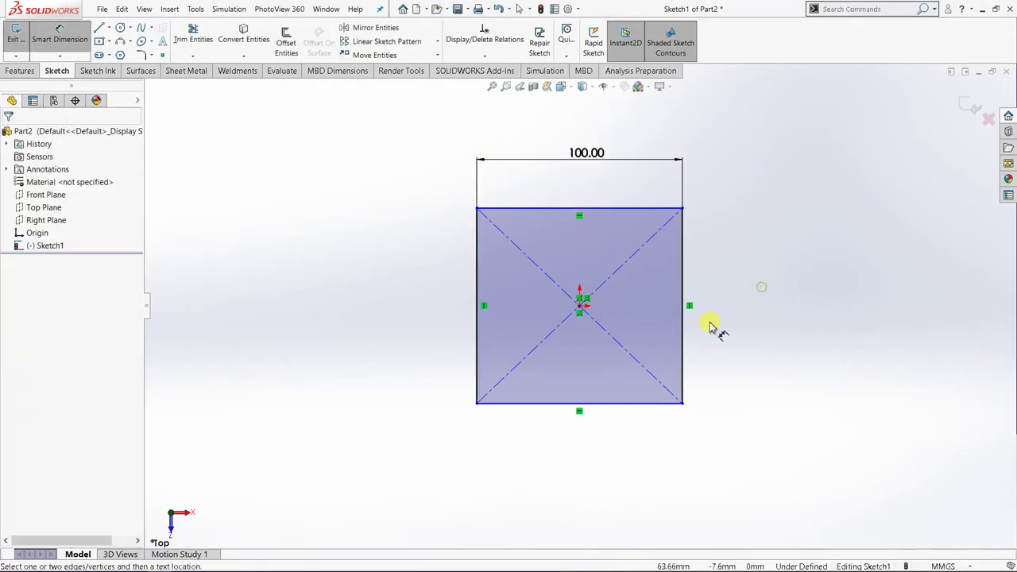
pyautogui.click(682, 328)
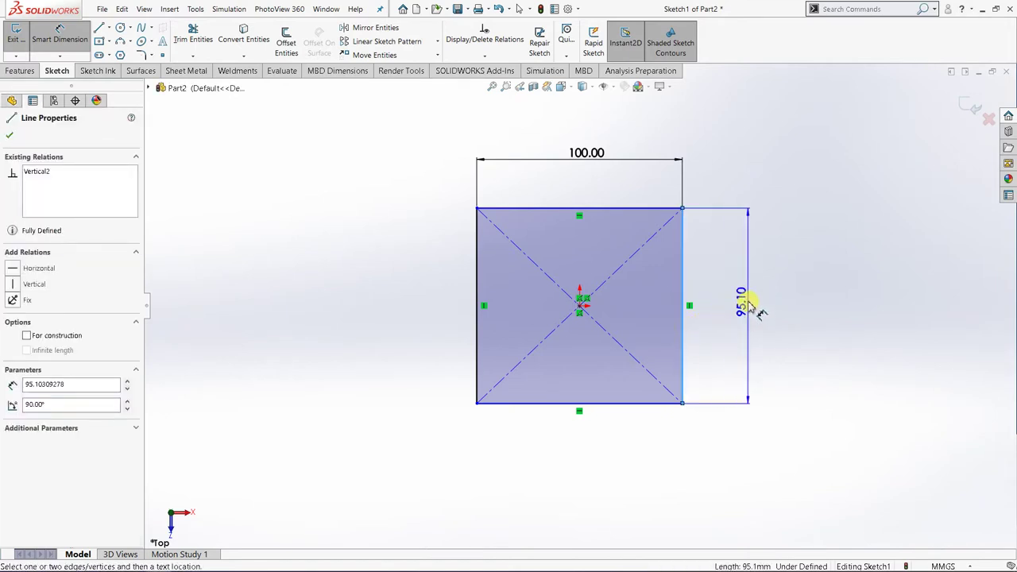
pyautogui.click(746, 300)
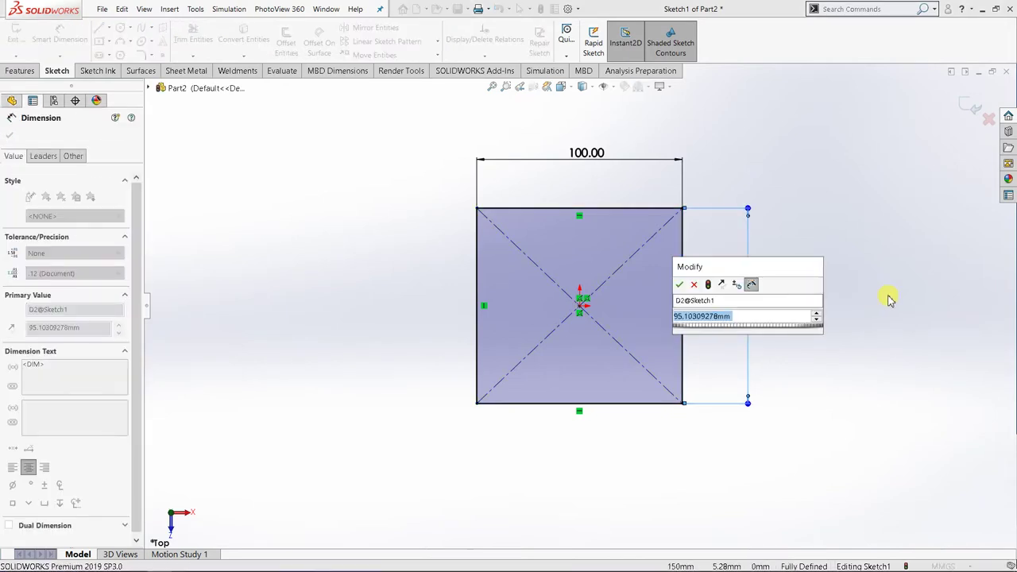
pyautogui.write('100')
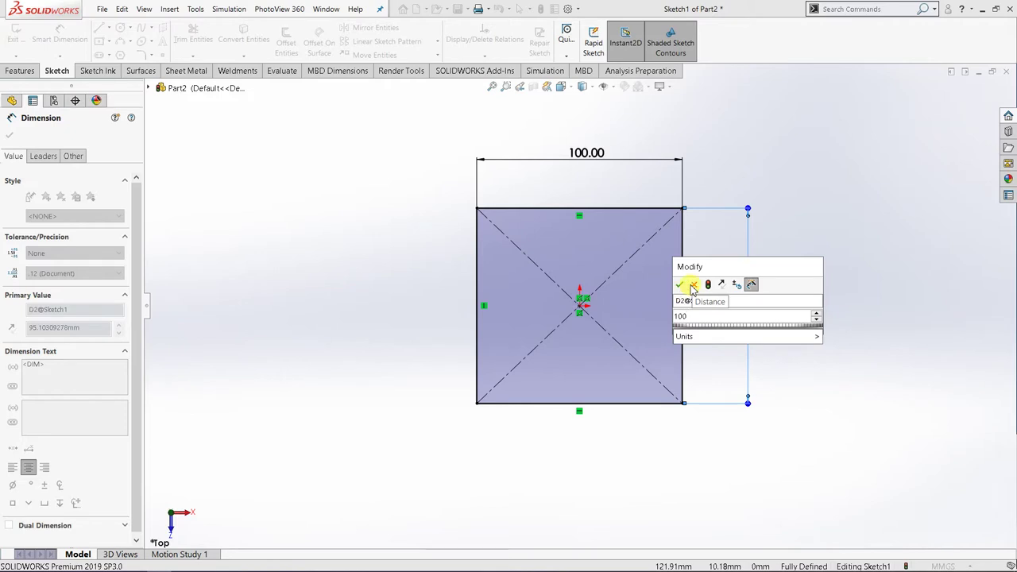
pyautogui.click(685, 285)
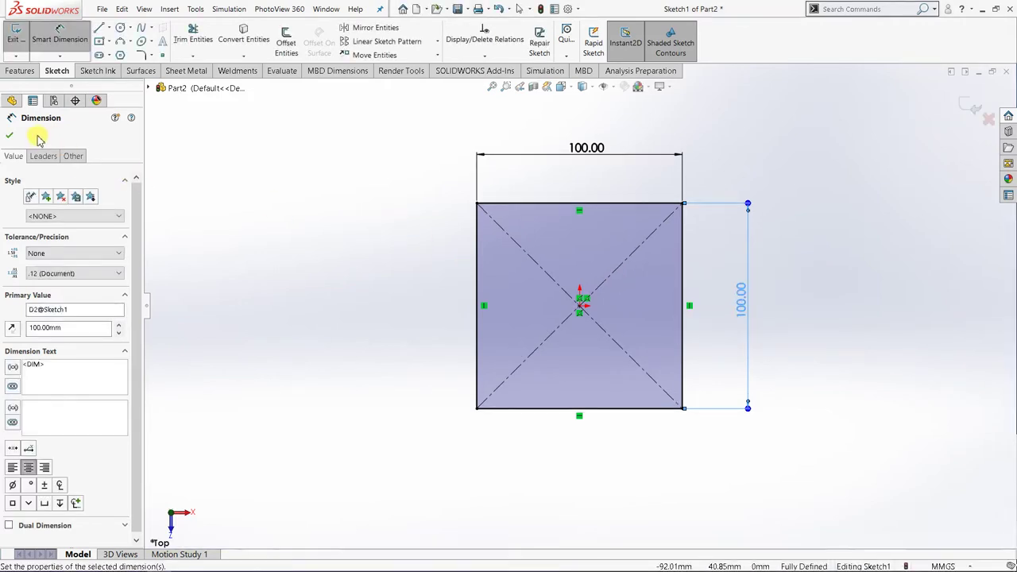
pyautogui.click(8, 140)
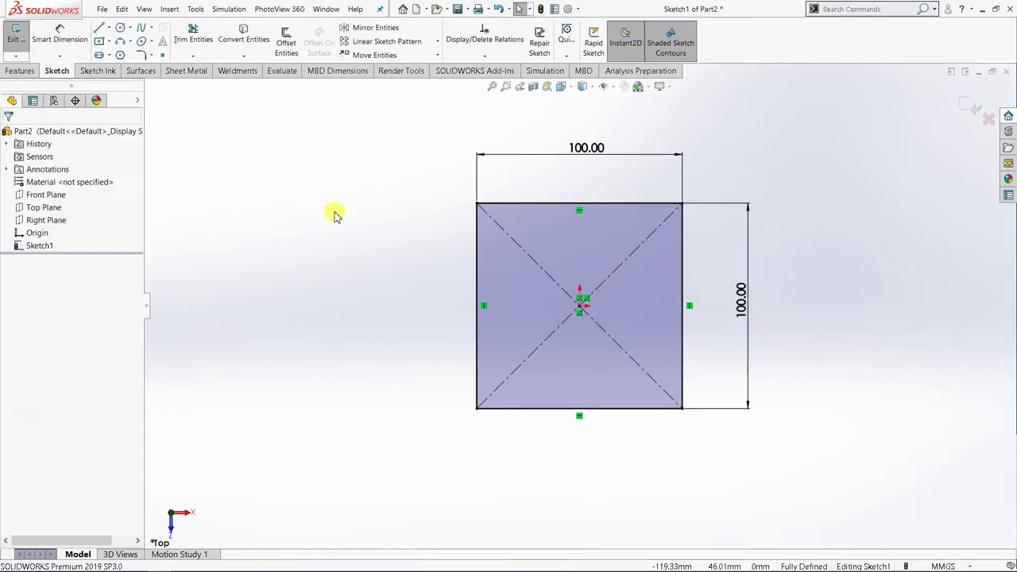
pyautogui.click(565, 87)
pyautogui.click(623, 117)
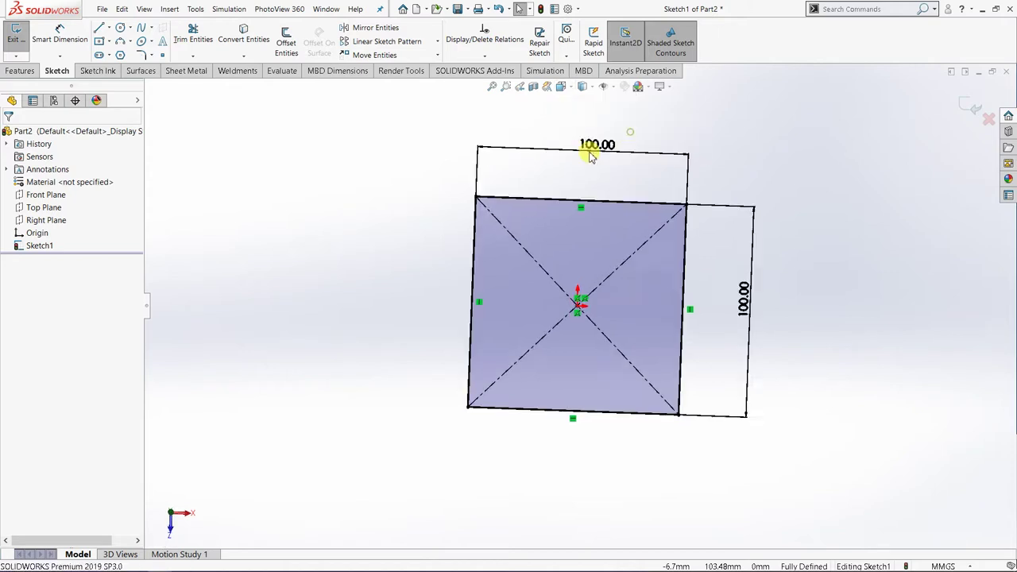
# Step: Create a Base Flange from the square with 1.00 mm thickness and K-factor 0.5
pyautogui.click(188, 73)
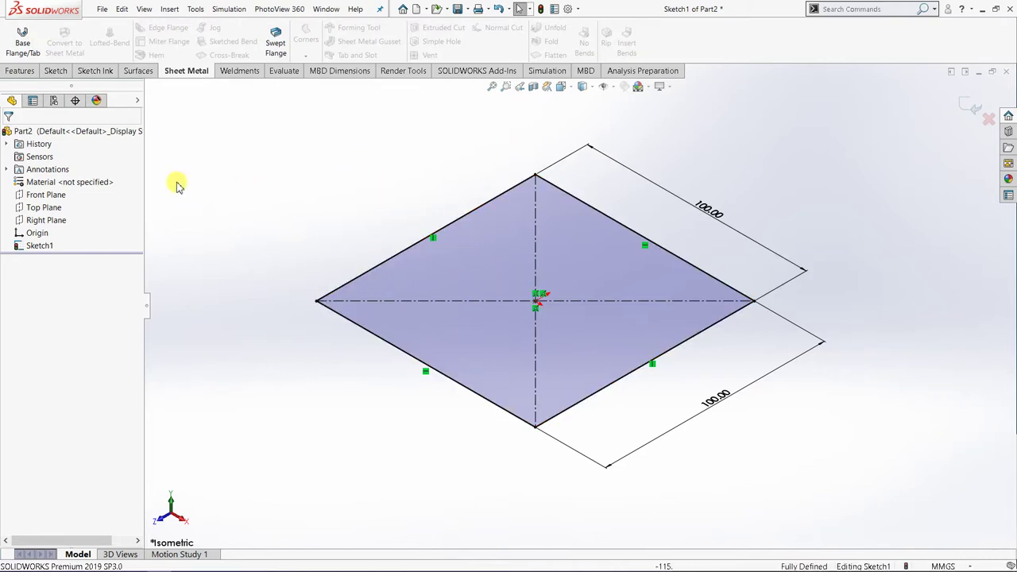
pyautogui.click(30, 50)
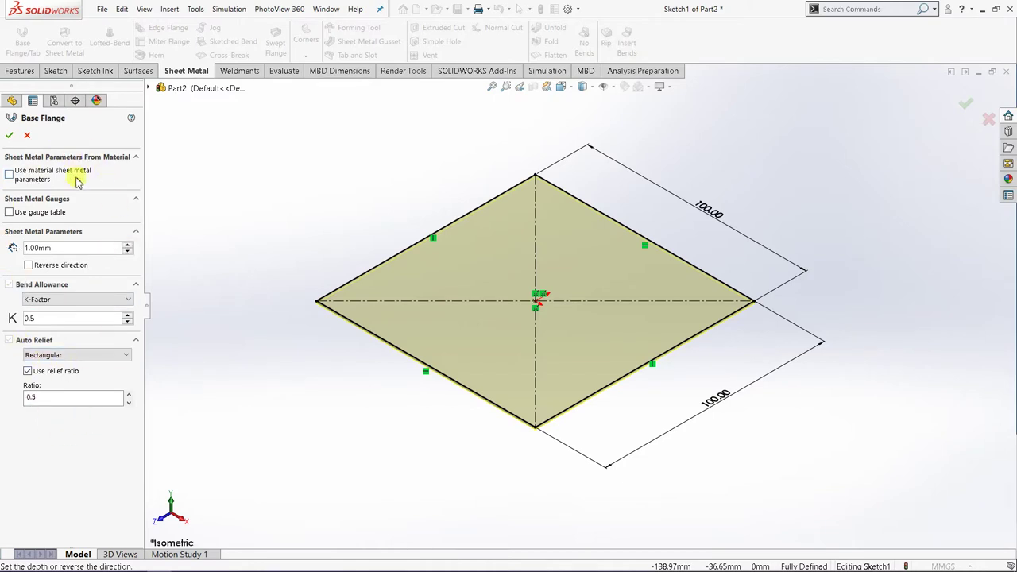
pyautogui.moveTo(66, 248); pyautogui.dragTo(25, 249)
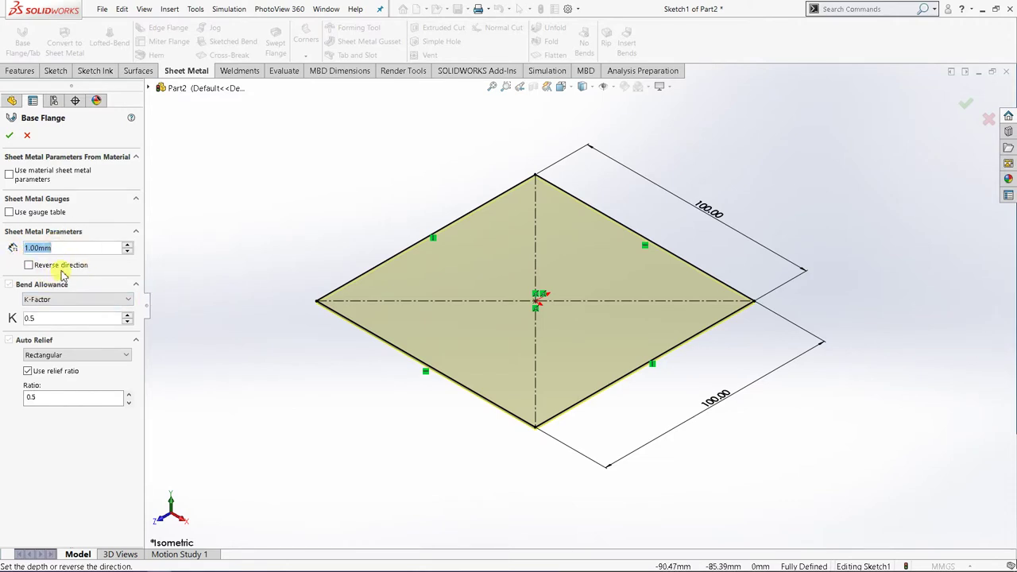
pyautogui.click(47, 318)
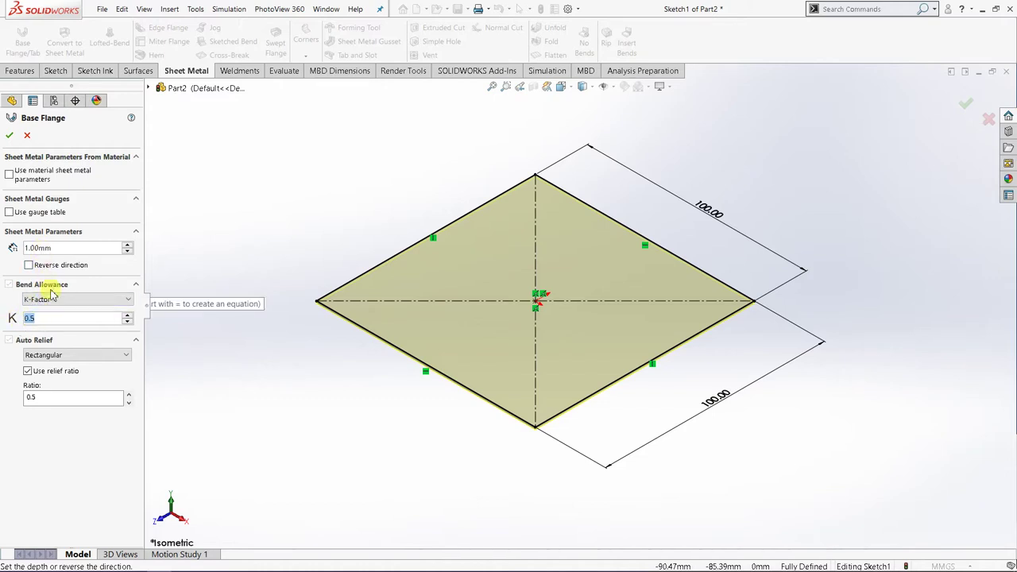
pyautogui.moveTo(64, 250); pyautogui.dragTo(28, 250)
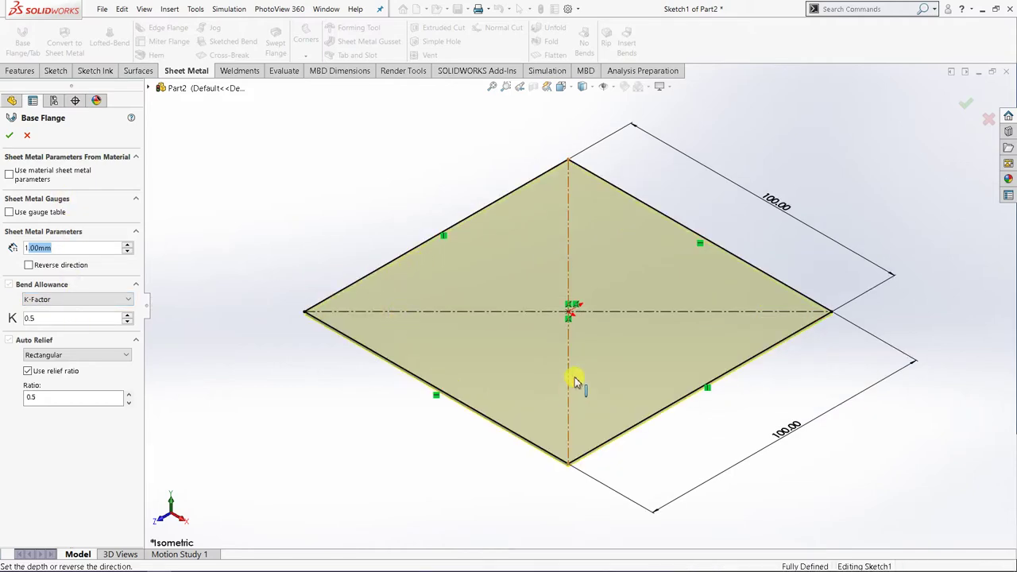
pyautogui.moveTo(574, 377)
pyautogui.mouseDown(button='middle')
pyautogui.moveTo(628, 311)
pyautogui.moveTo(567, 392)
pyautogui.moveTo(454, 347)
pyautogui.mouseUp(button='middle')
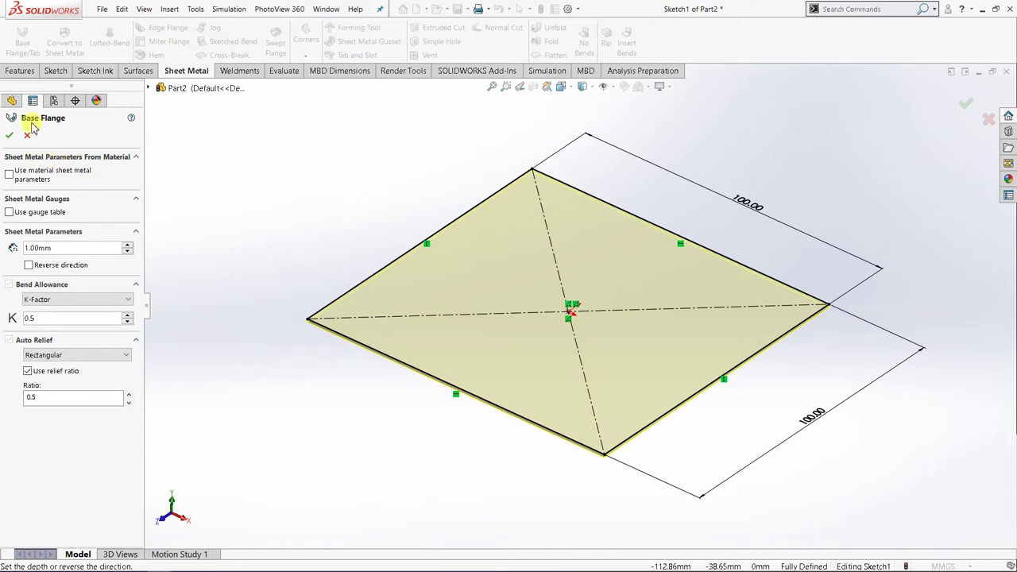
pyautogui.click(10, 139)
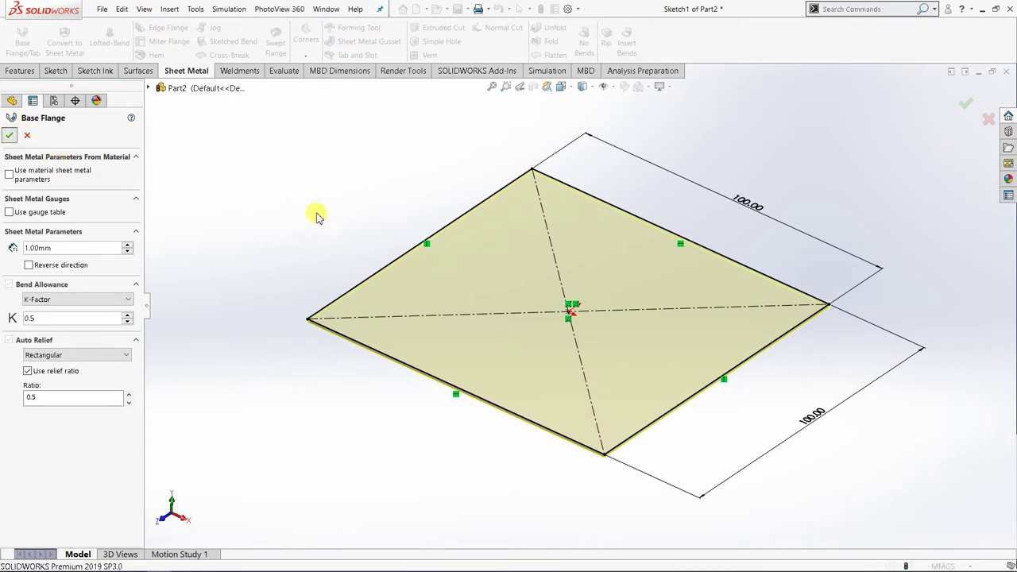
pyautogui.moveTo(561, 402)
pyautogui.mouseDown(button='middle')
pyautogui.moveTo(492, 416)
pyautogui.moveTo(549, 320)
pyautogui.moveTo(547, 347)
pyautogui.moveTo(499, 408)
pyautogui.mouseUp(button='middle')
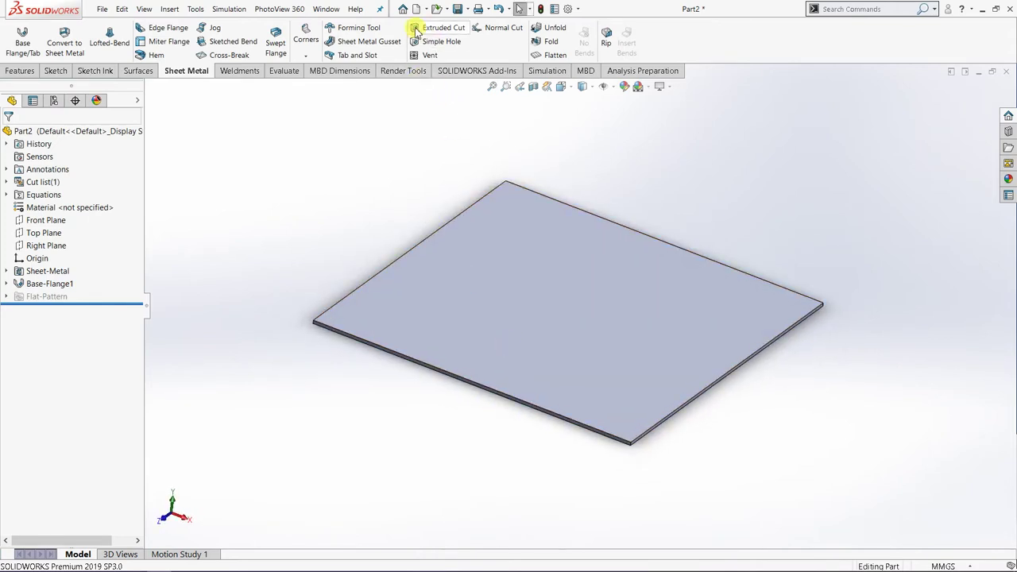
# Step: Zoom to fit the plate, then create a new blank Part document
pyautogui.press('f')
pyautogui.scroll(1, 858, 345)
pyautogui.scroll(-1, 812, 327)
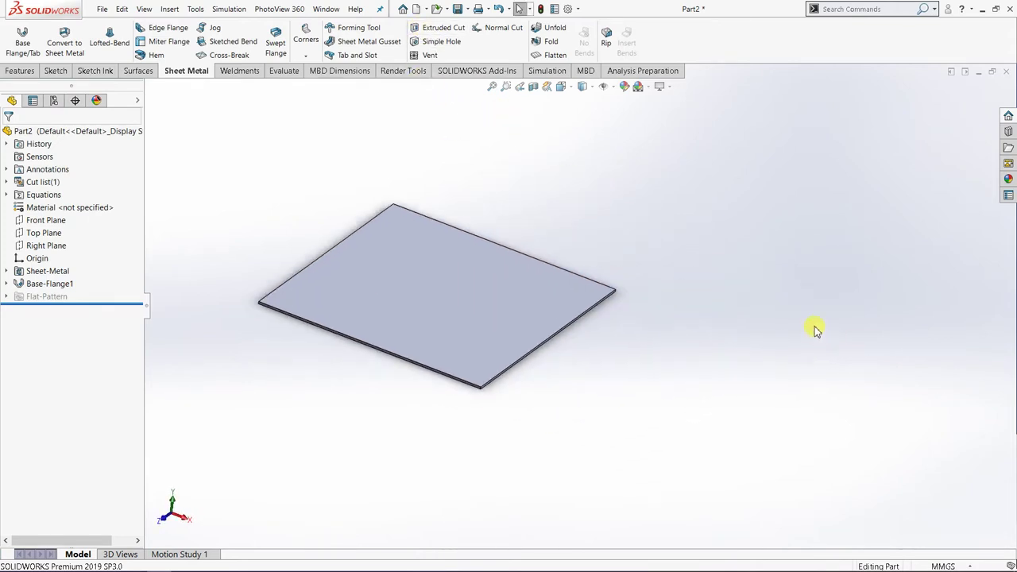
pyautogui.click(415, 9)
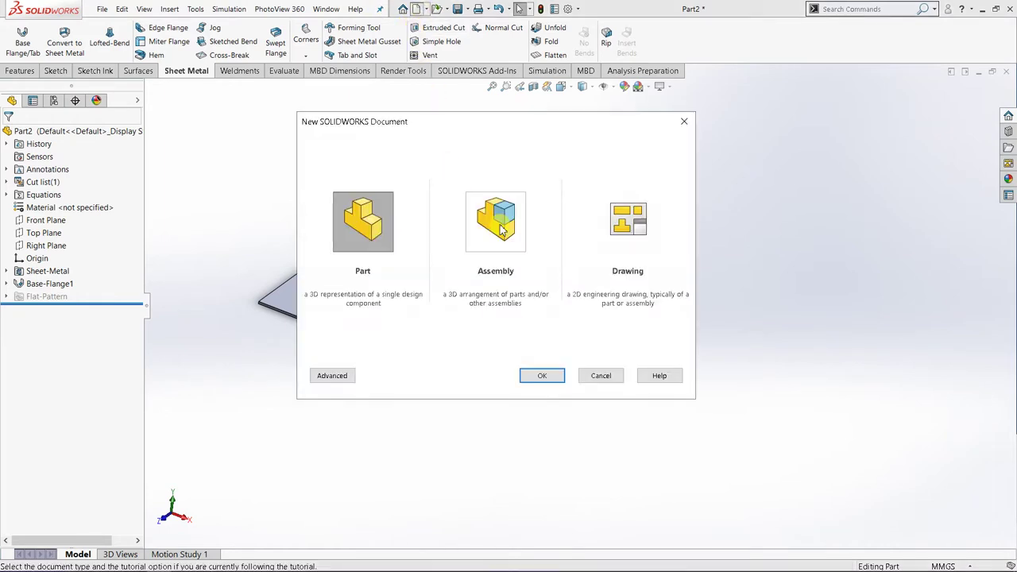
pyautogui.doubleClick(380, 232)
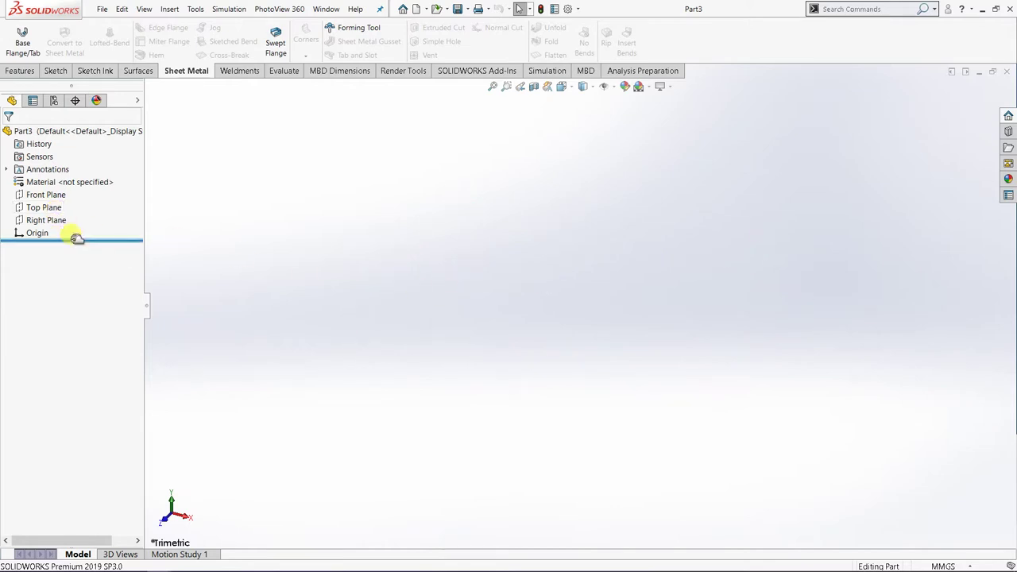
# Step: Sketch on the Front Plane a horizontal line starting at the origin
pyautogui.click(51, 196)
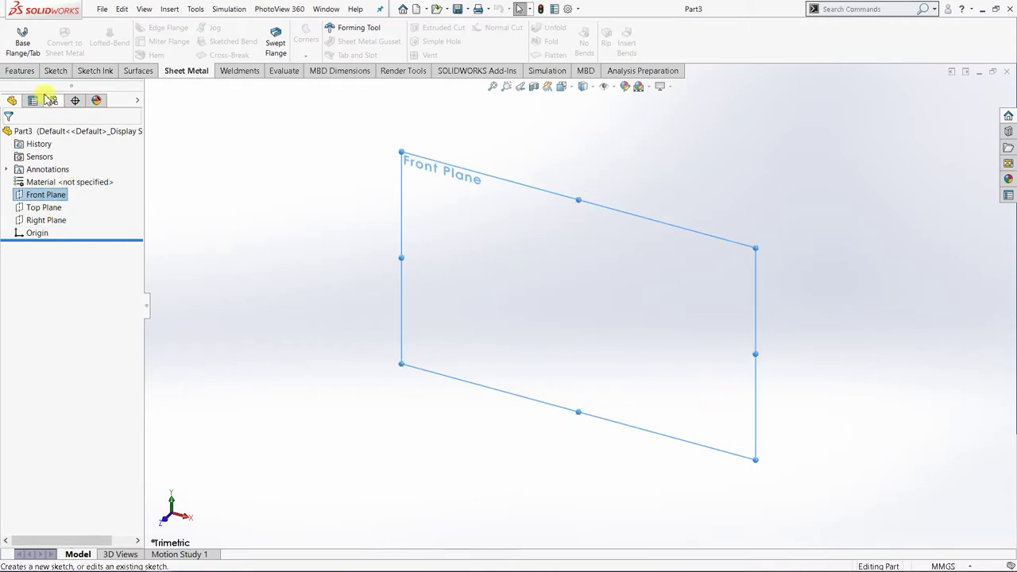
pyautogui.click(54, 71)
pyautogui.click(16, 38)
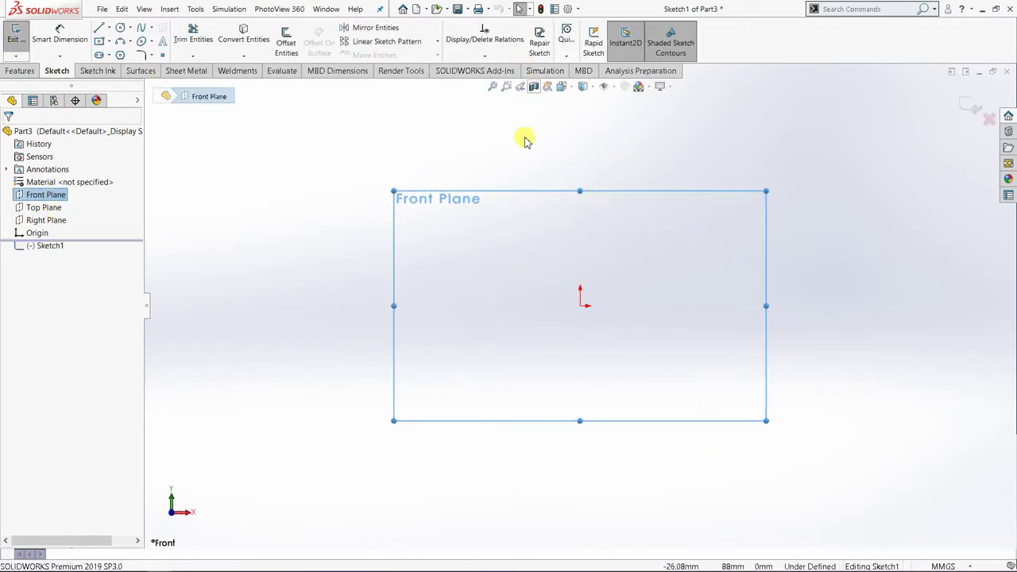
pyautogui.click(357, 198)
pyautogui.click(99, 28)
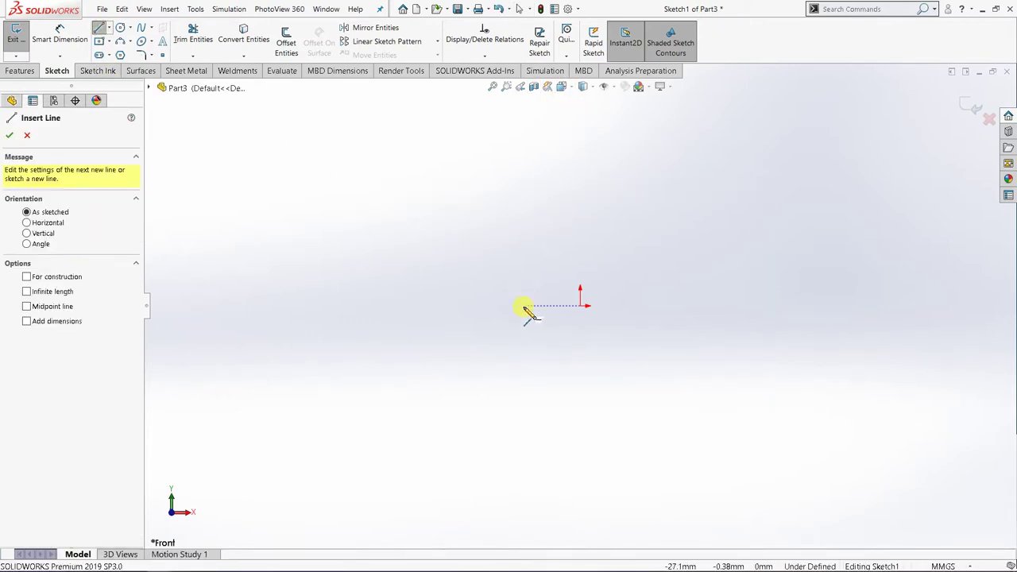
pyautogui.click(582, 306)
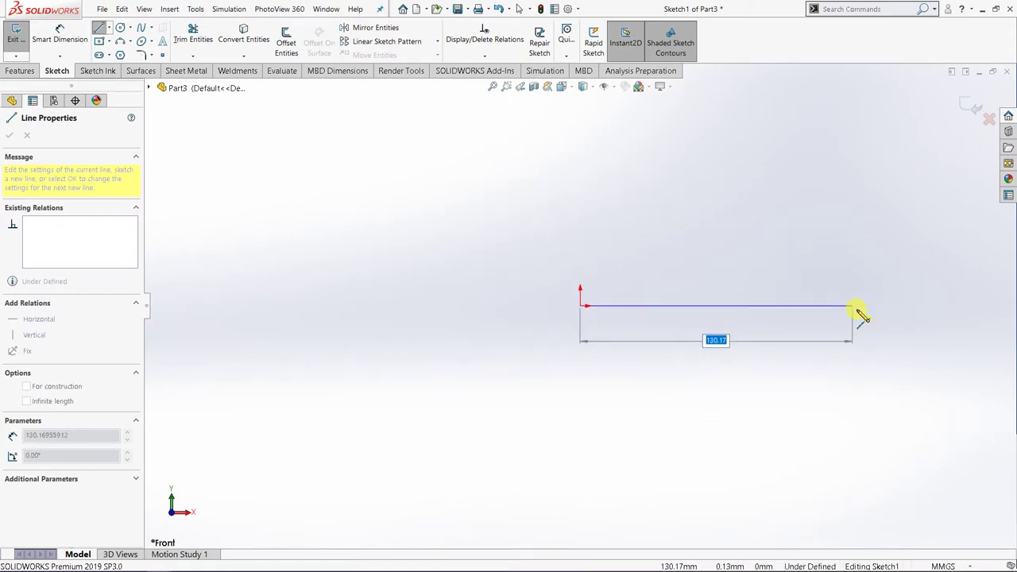
pyautogui.click(868, 306)
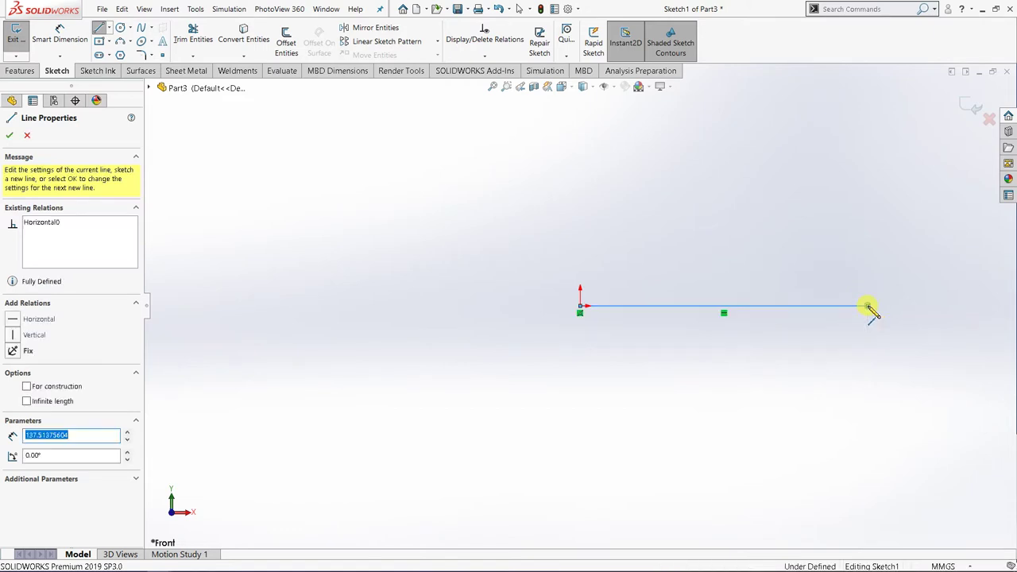
pyautogui.rightClick(868, 307)
# Step: Dimension the line to 100 mm and switch to isometric view
pyautogui.click(972, 259)
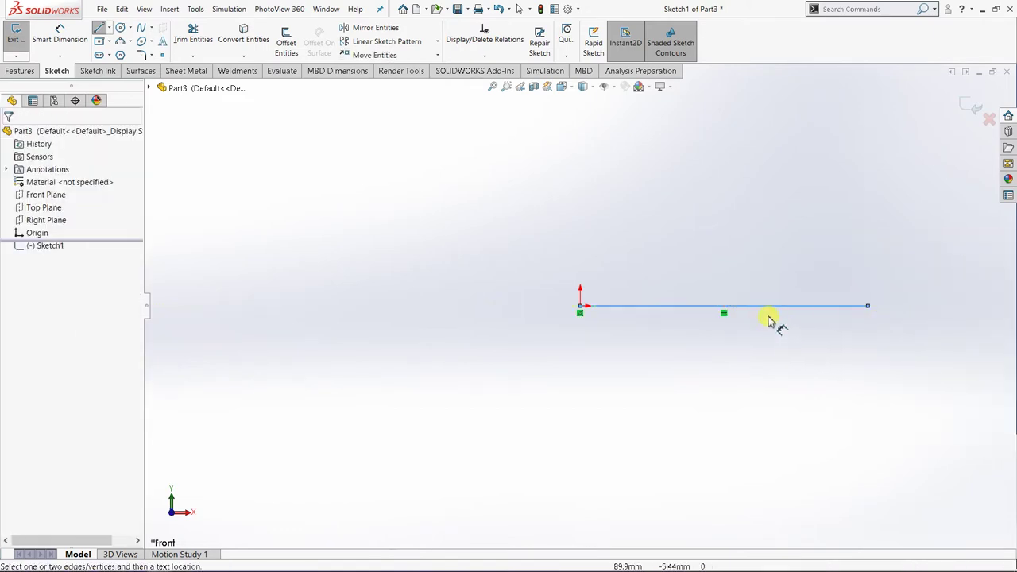
pyautogui.click(770, 307)
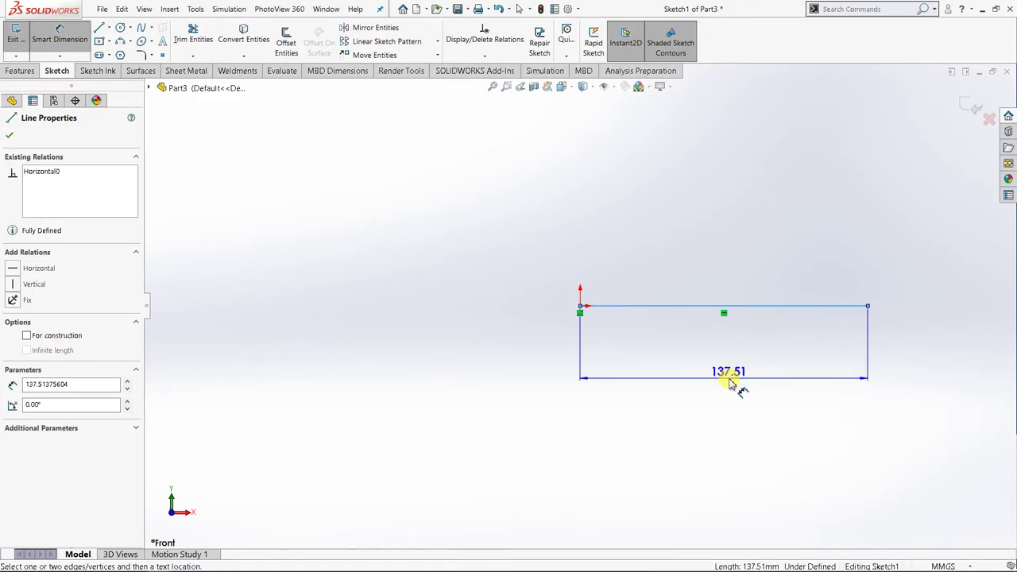
pyautogui.click(730, 381)
pyautogui.write('100')
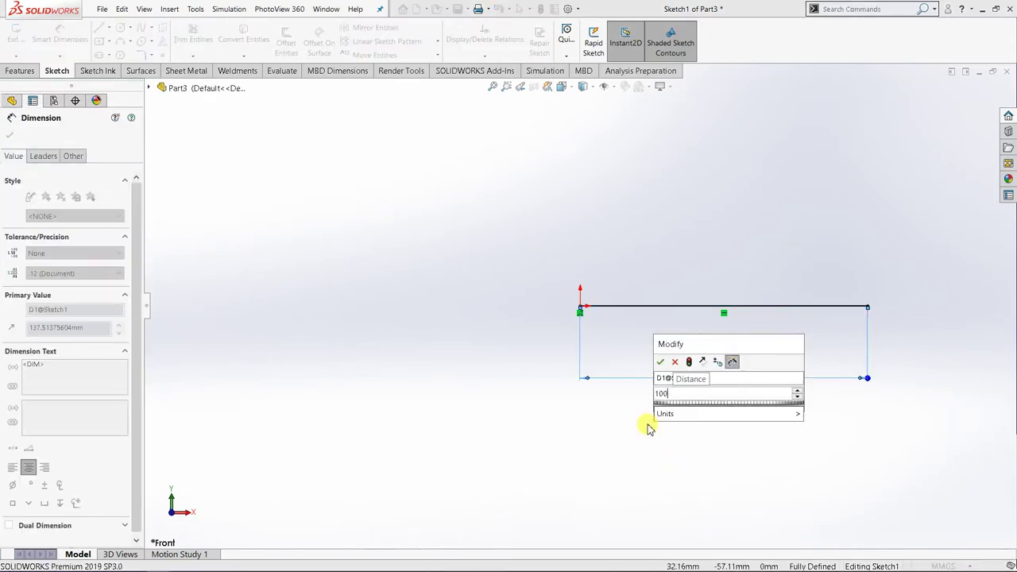
pyautogui.press('Return')
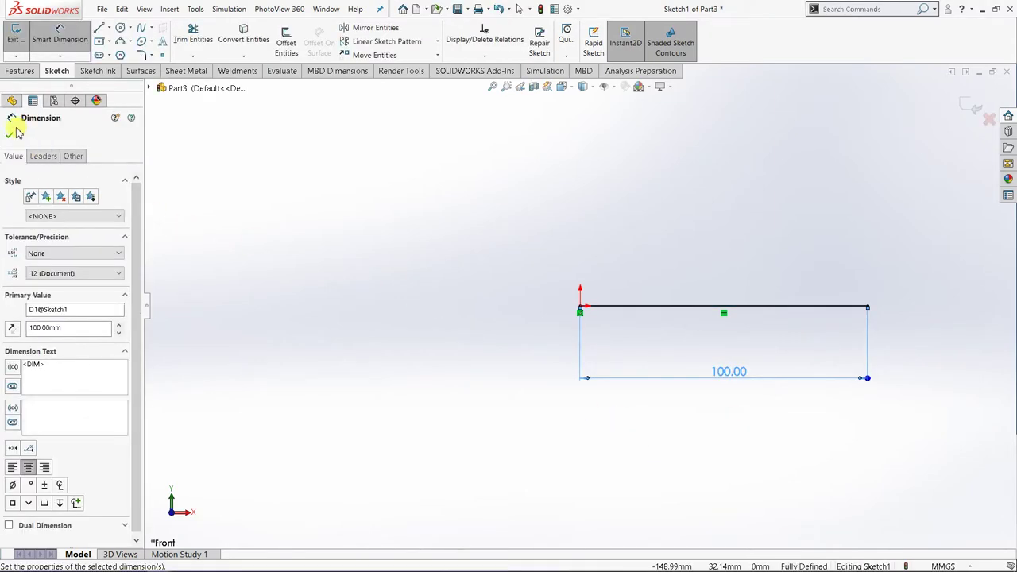
pyautogui.click(10, 135)
pyautogui.click(562, 88)
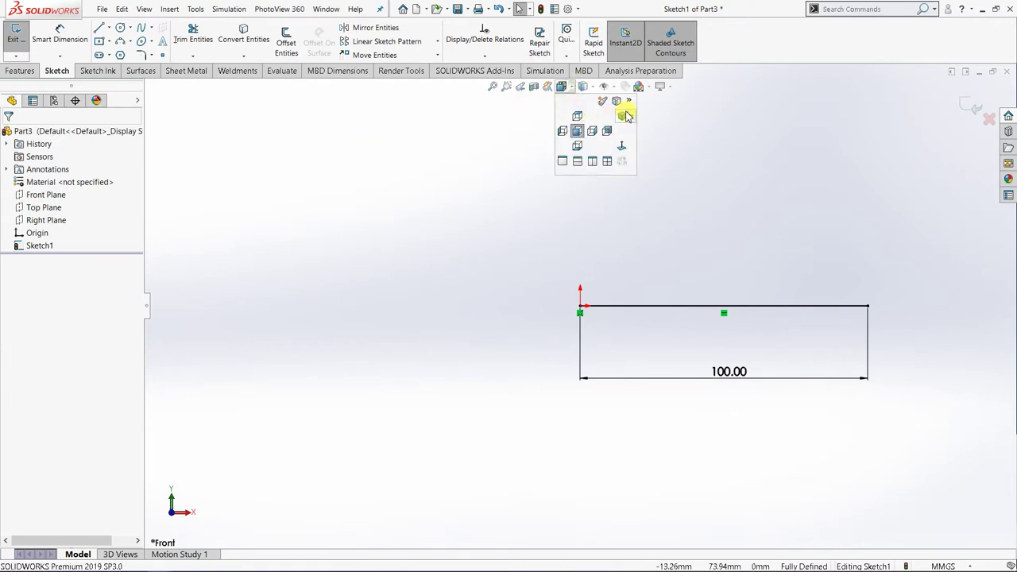
pyautogui.scroll(3, 599, 232)
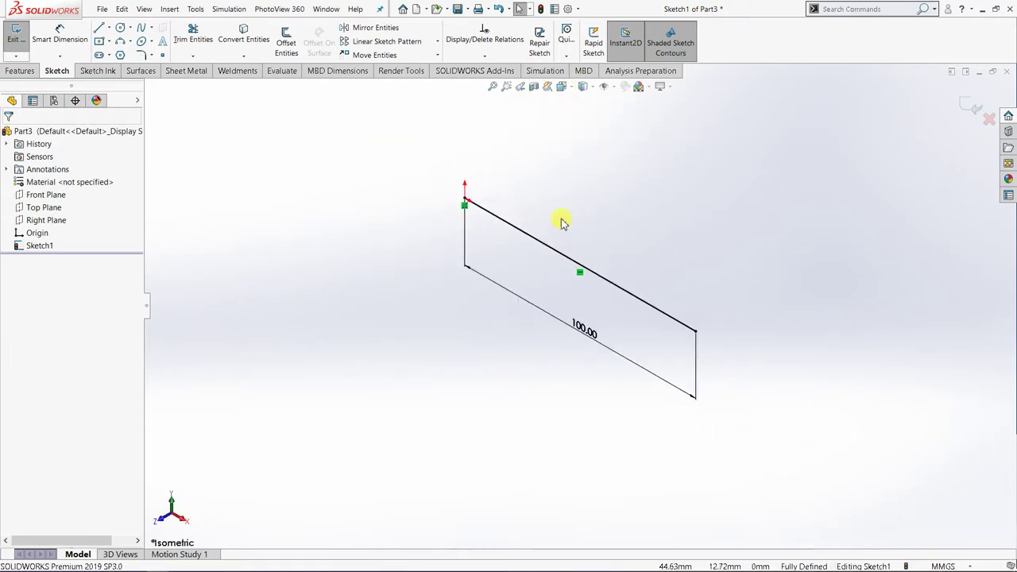
pyautogui.scroll(-1, 492, 191)
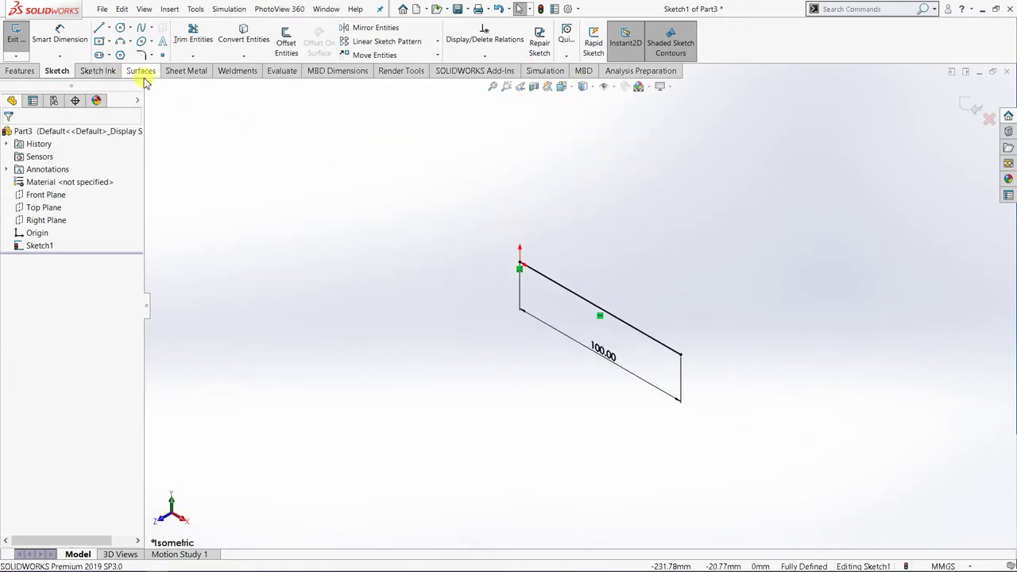
pyautogui.click(184, 73)
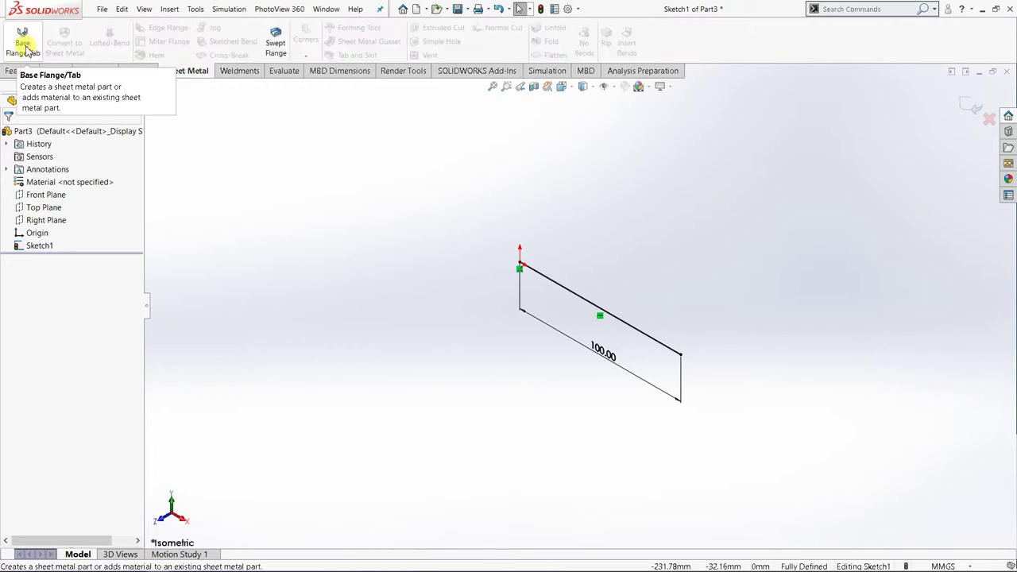
# Step: Start a Base Flange from the line with 1.00 mm thickness and 0.5 mm bend radius
pyautogui.click(24, 48)
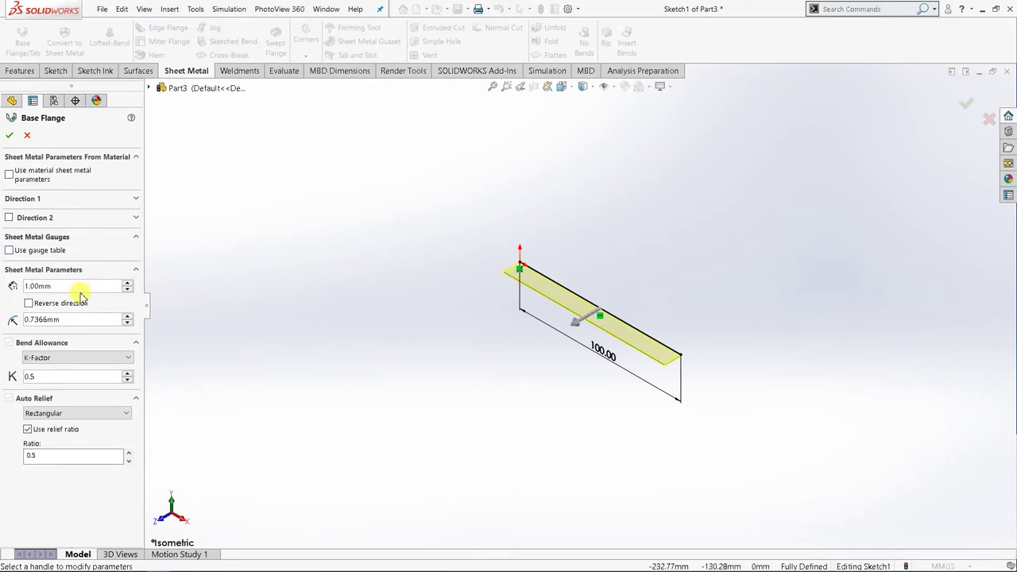
pyautogui.moveTo(78, 287); pyautogui.dragTo(16, 286)
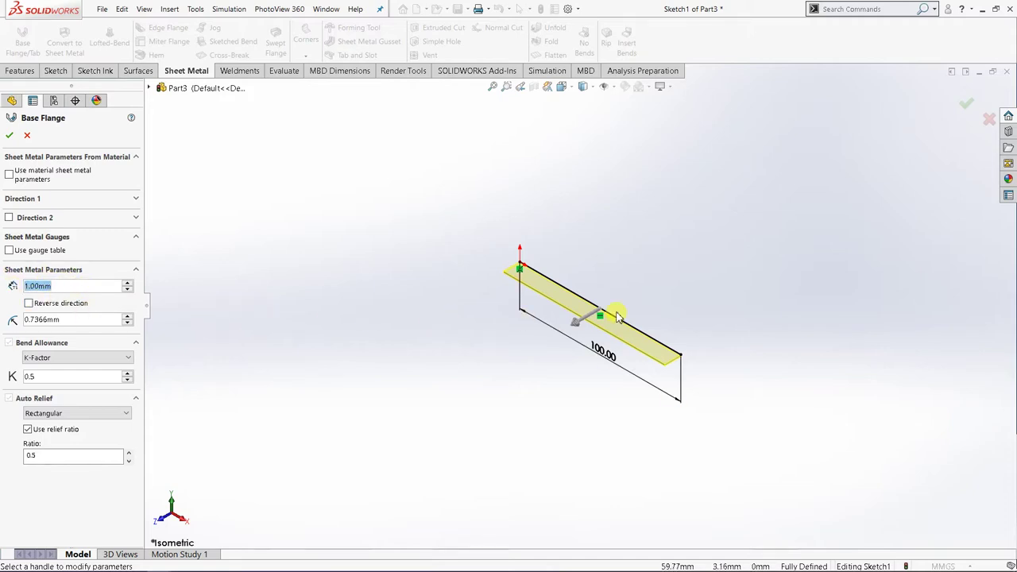
pyautogui.scroll(-1, 615, 312)
pyautogui.scroll(-1, 581, 317)
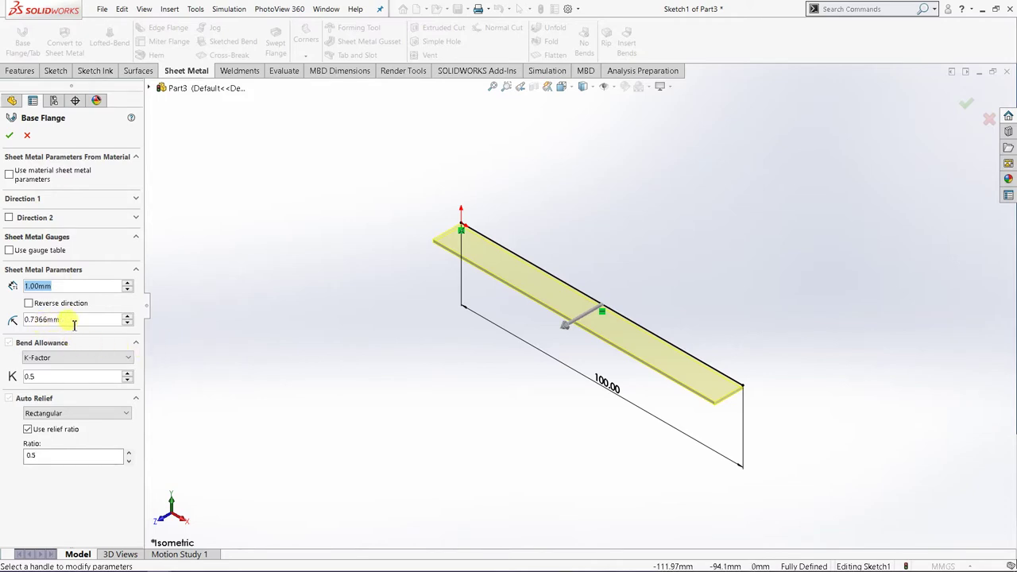
pyautogui.click(73, 316)
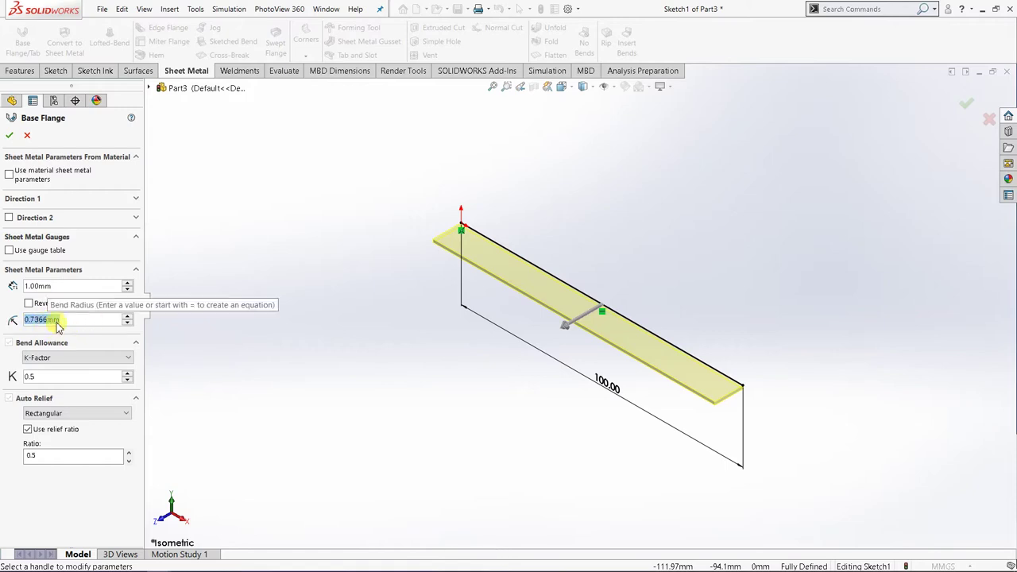
pyautogui.write('0')
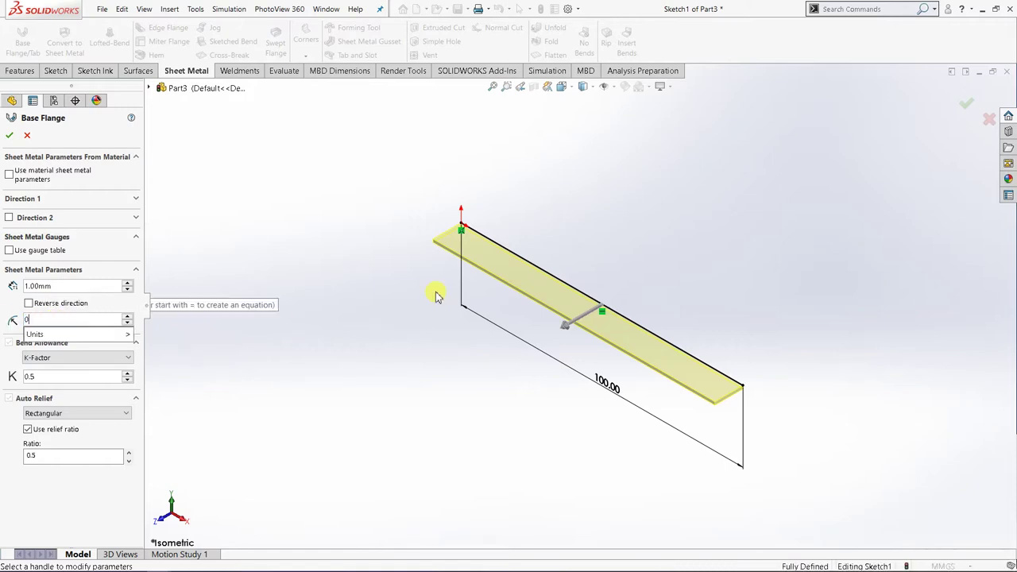
pyautogui.write('.50mm')
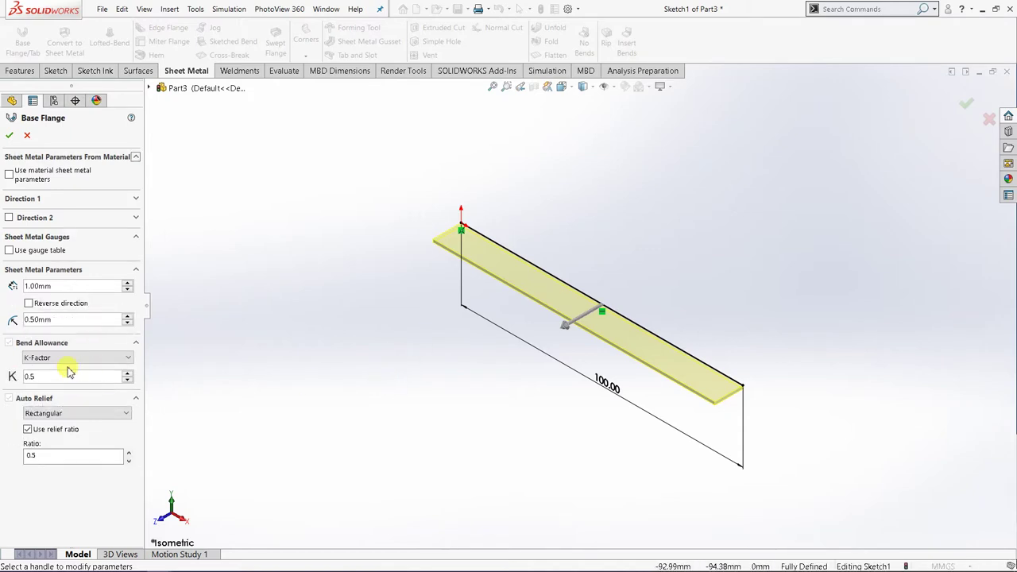
pyautogui.click(42, 378)
pyautogui.click(54, 378)
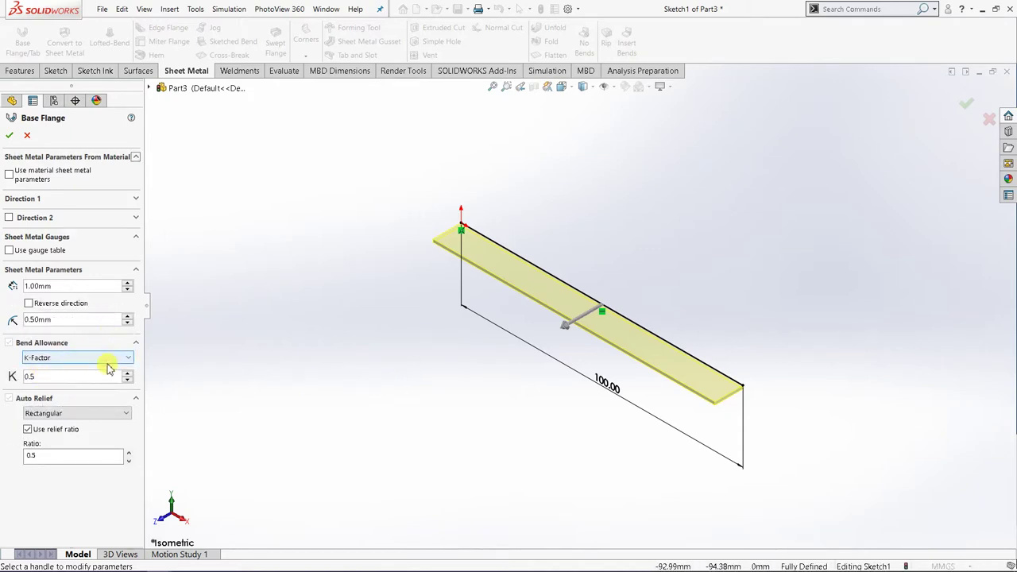
pyautogui.scroll(1, 487, 352)
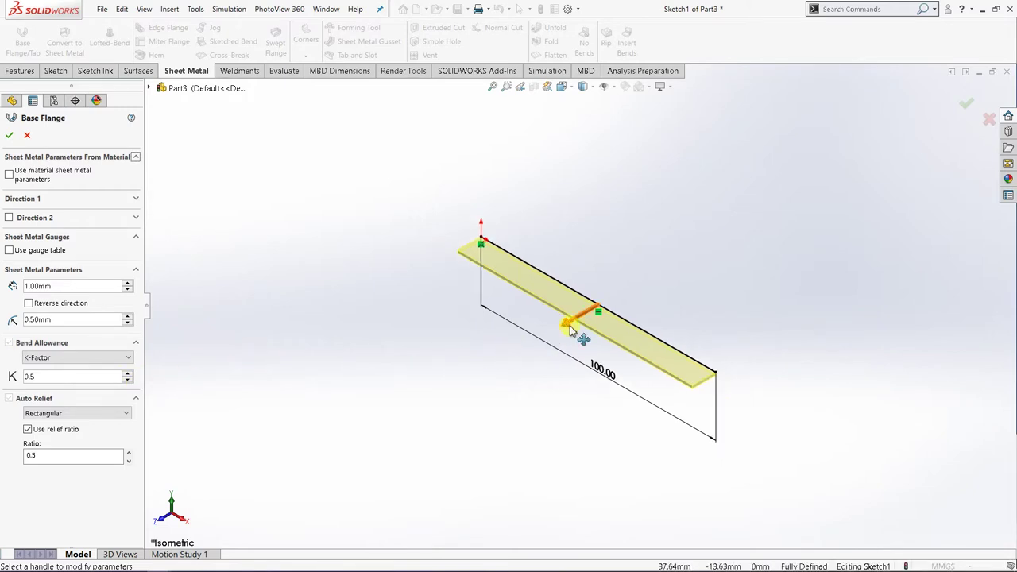
# Step: Drag Direction 1 to 59 mm, try Direction 2 at 40 mm, then disable Direction 2
pyautogui.moveTo(567, 328); pyautogui.dragTo(449, 388)
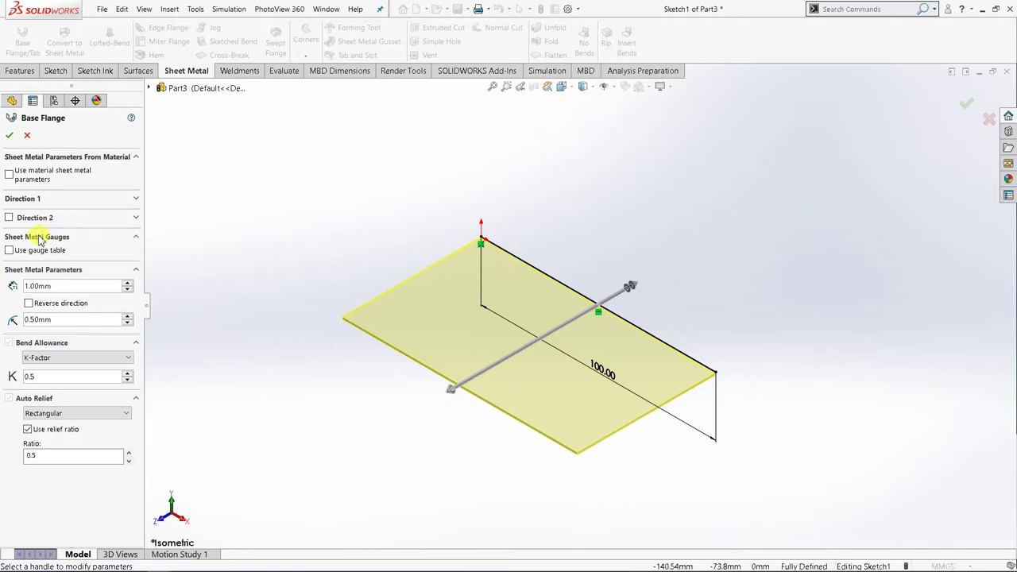
pyautogui.click(9, 217)
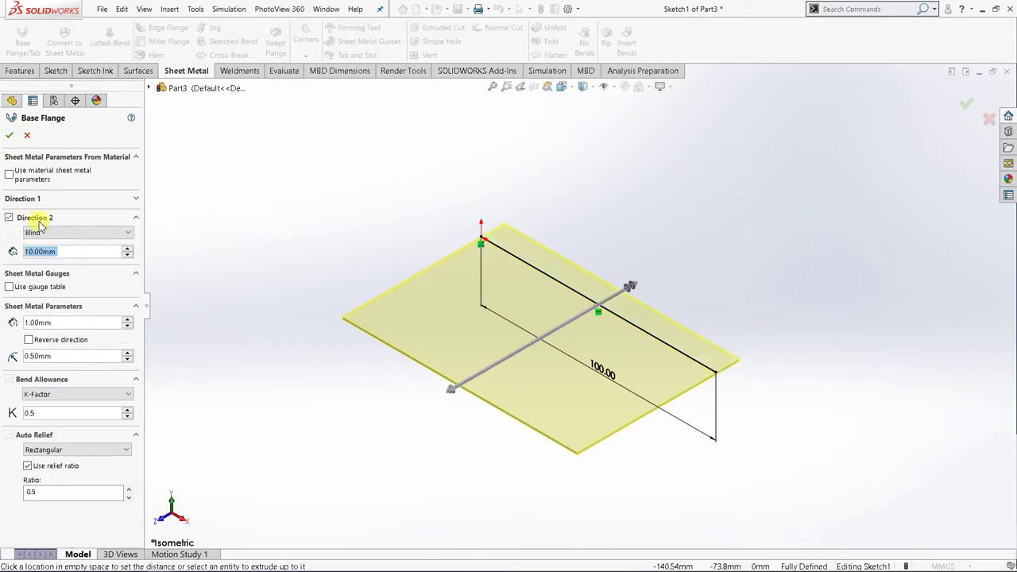
pyautogui.moveTo(630, 287); pyautogui.dragTo(699, 247)
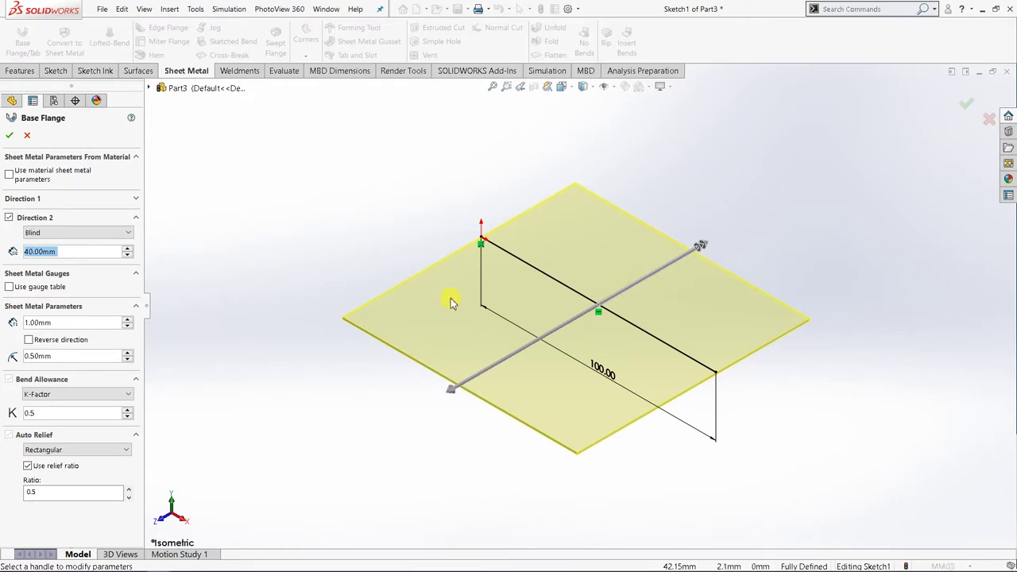
pyautogui.click(135, 200)
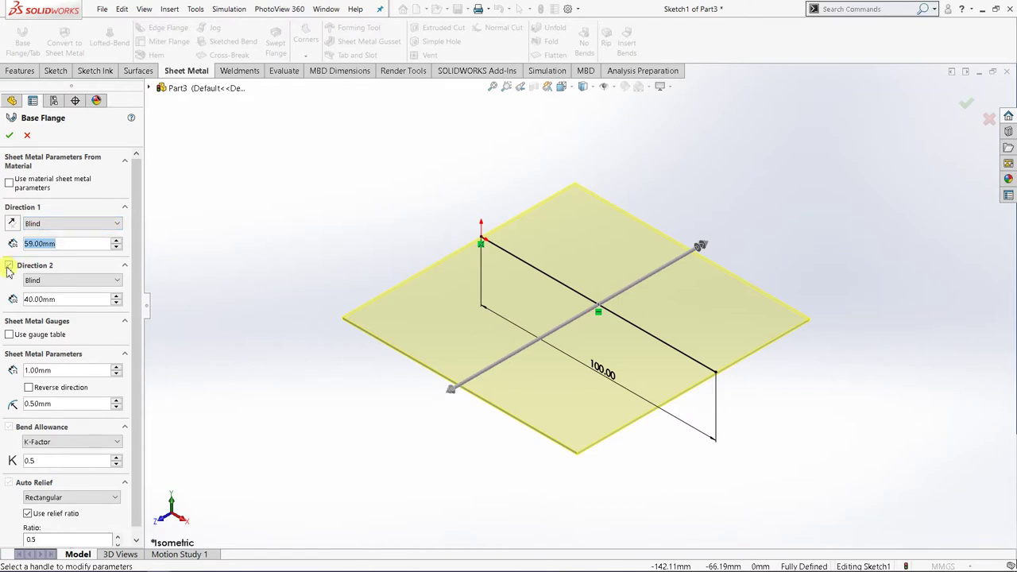
pyautogui.click(9, 265)
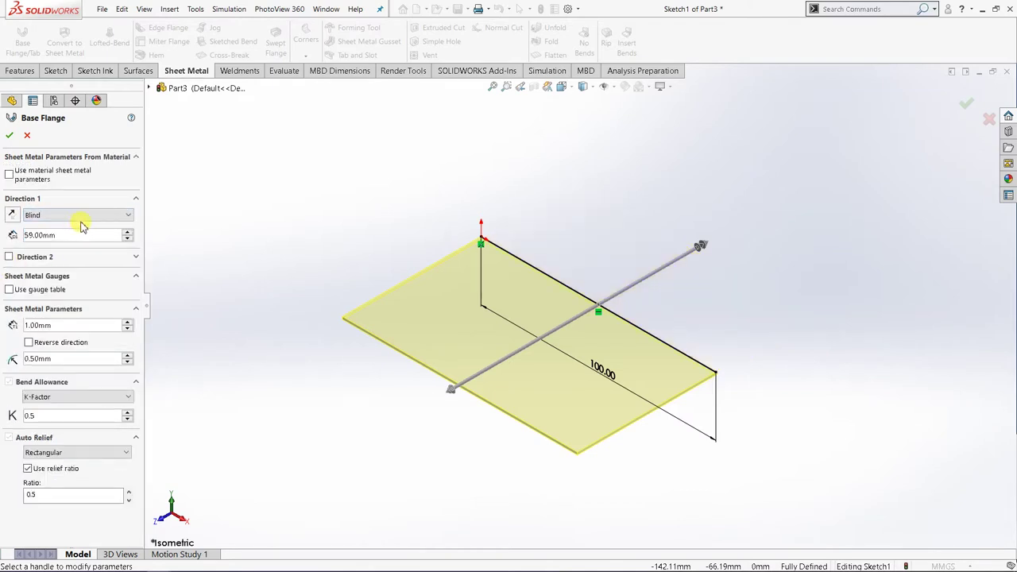
# Step: Set Direction 1 to Mid Plane with a 100 mm depth and orbit to inspect it
pyautogui.click(82, 216)
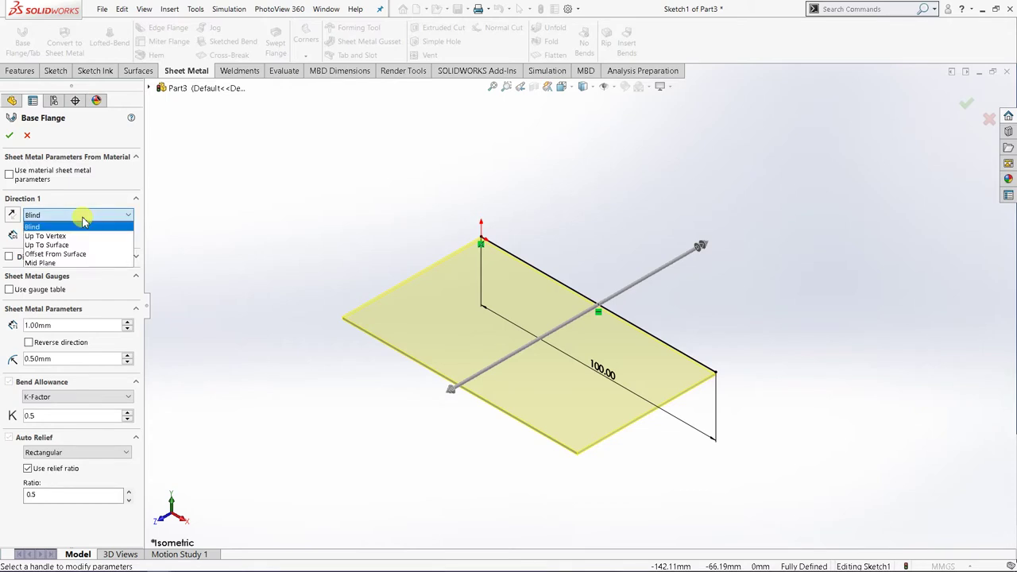
pyautogui.click(78, 263)
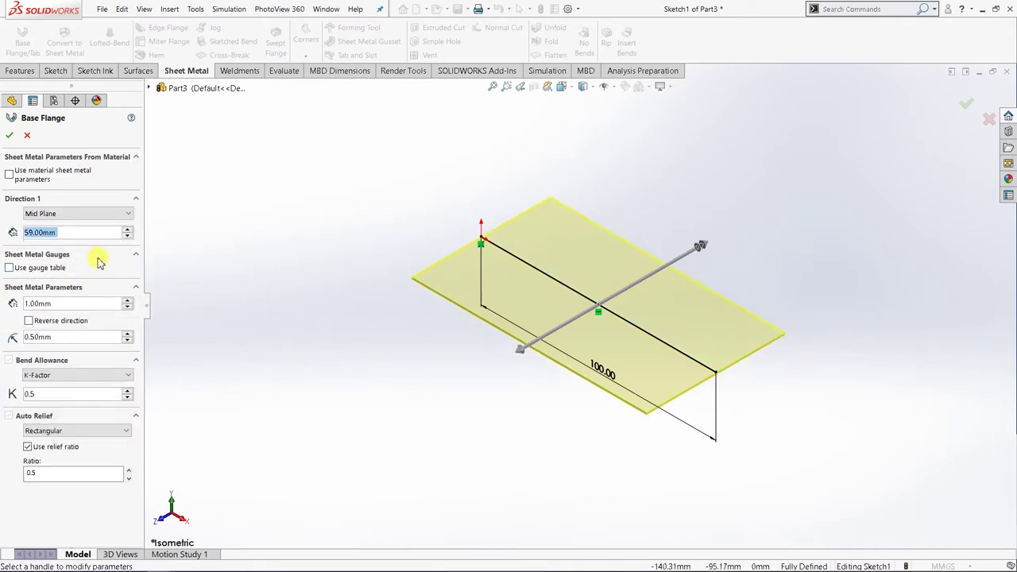
pyautogui.write('100')
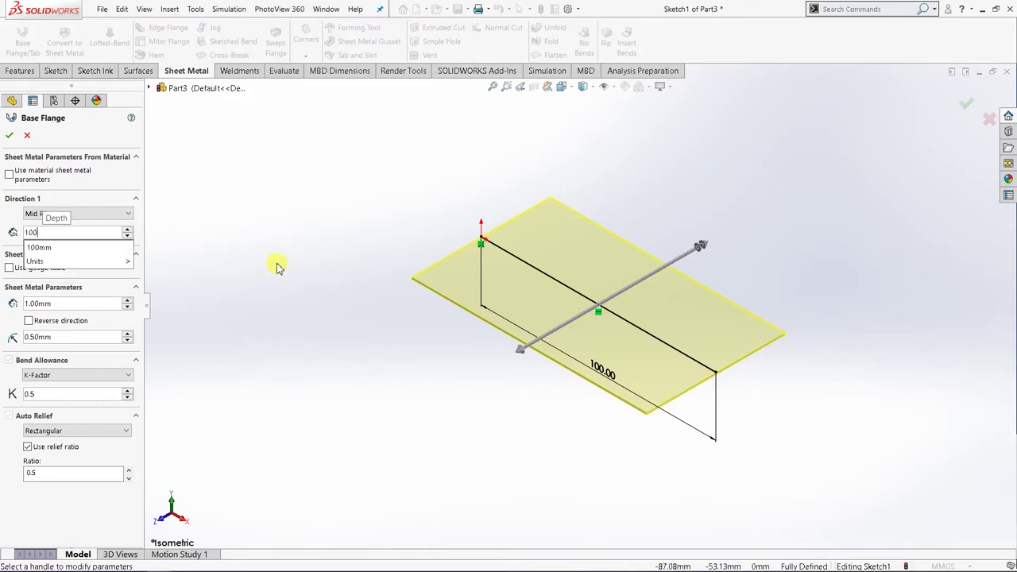
pyautogui.click(277, 264)
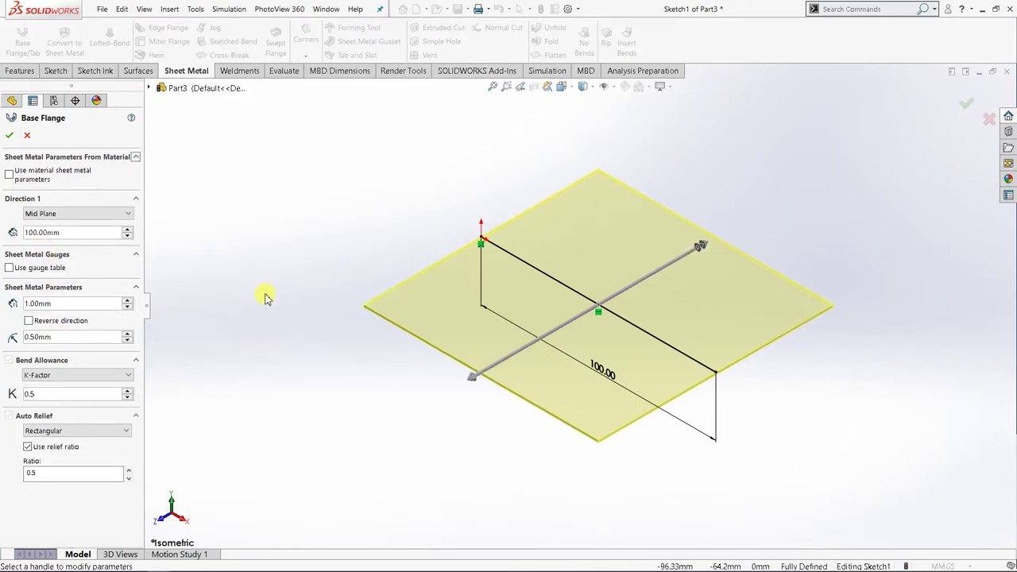
pyautogui.moveTo(575, 440); pyautogui.dragTo(599, 435, button='middle')
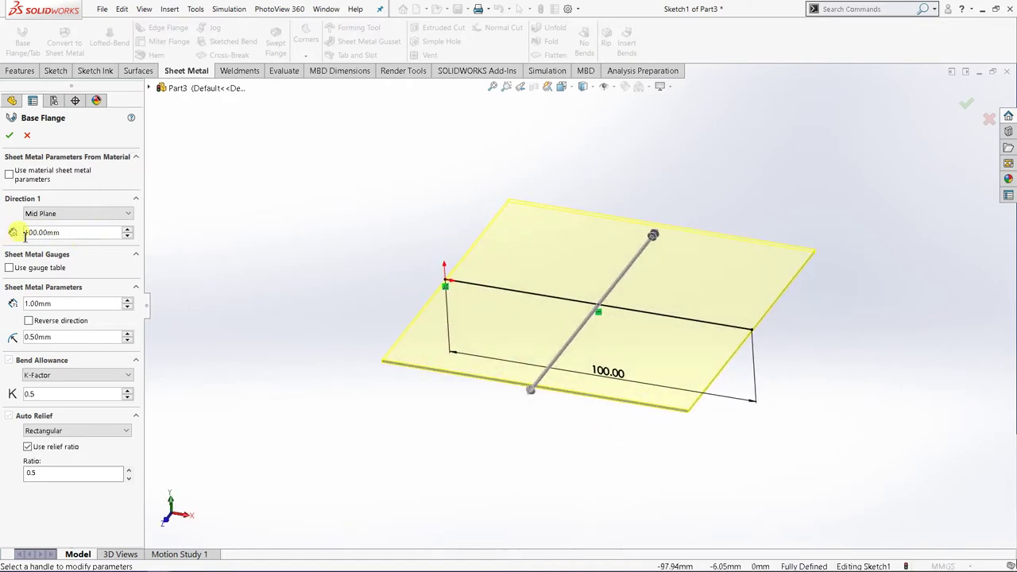
pyautogui.moveTo(563, 426); pyautogui.dragTo(696, 350, button='middle')
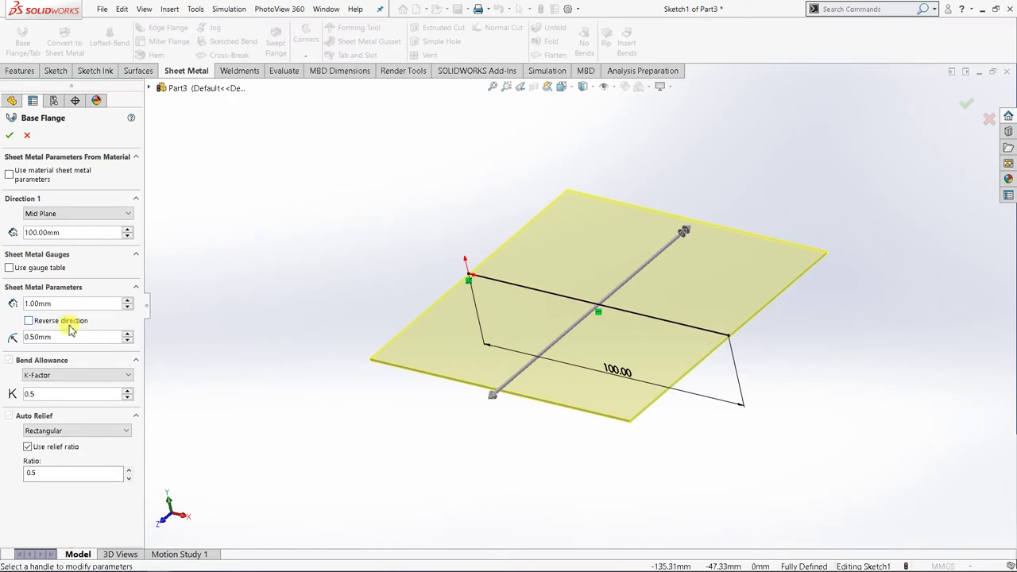
# Step: Review thickness 1.00 mm, bend radius 0.50 mm and K-factor 0.5, then accept the flange
pyautogui.moveTo(68, 308); pyautogui.dragTo(16, 304)
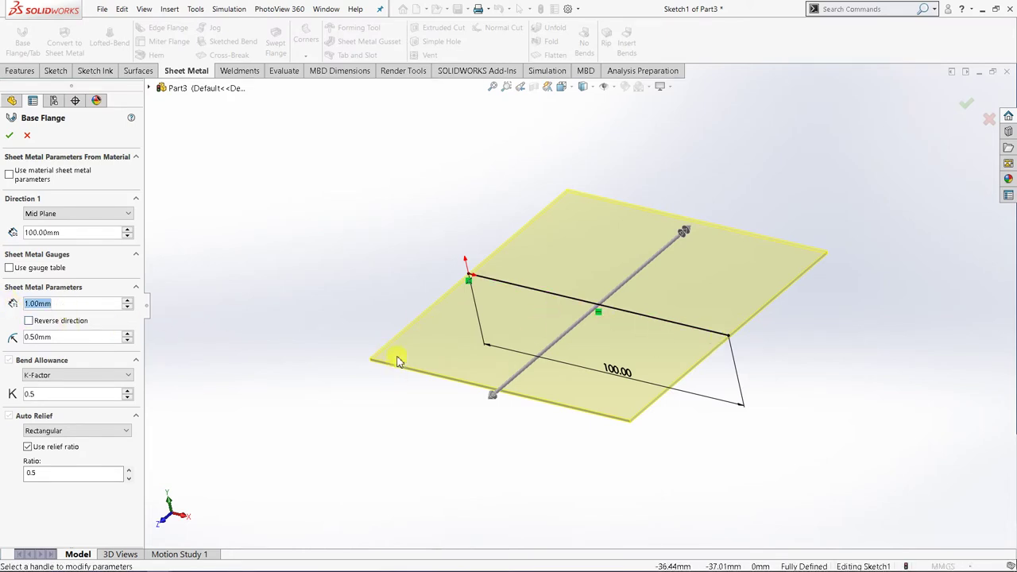
pyautogui.scroll(-5, 401, 358)
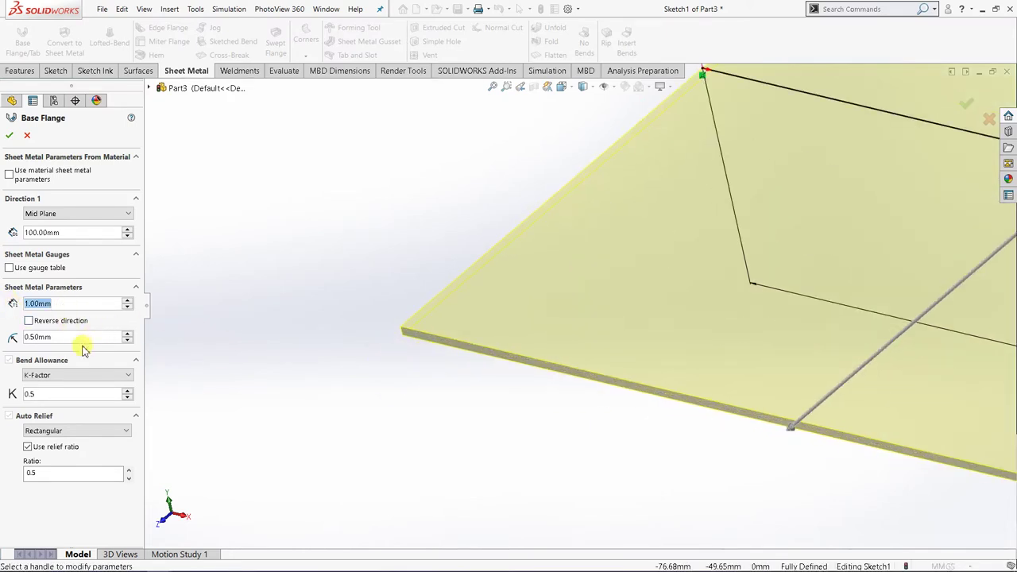
pyautogui.moveTo(76, 338); pyautogui.dragTo(19, 336)
pyautogui.scroll(3, 659, 359)
pyautogui.scroll(2, 715, 346)
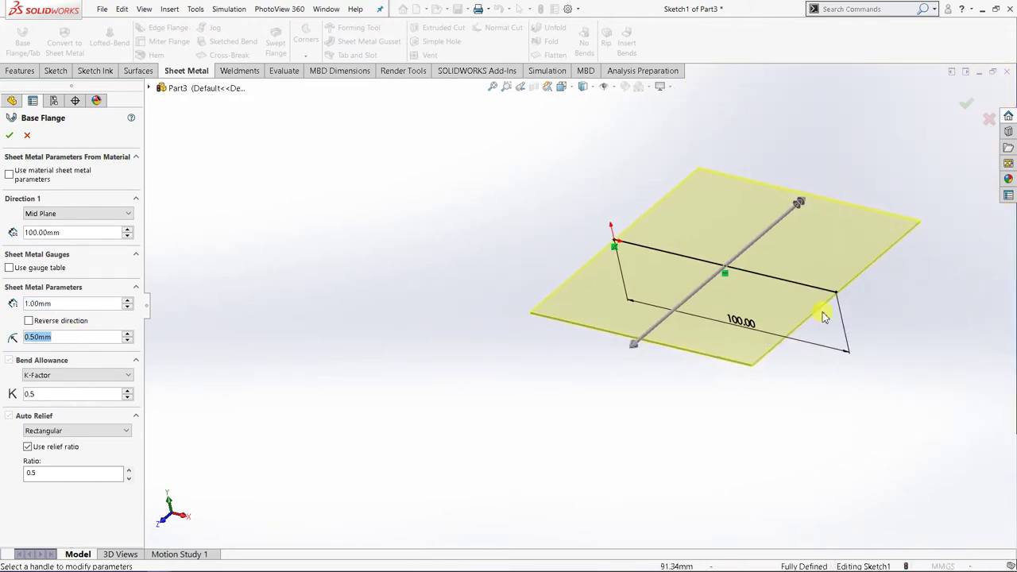
pyautogui.scroll(-2, 826, 317)
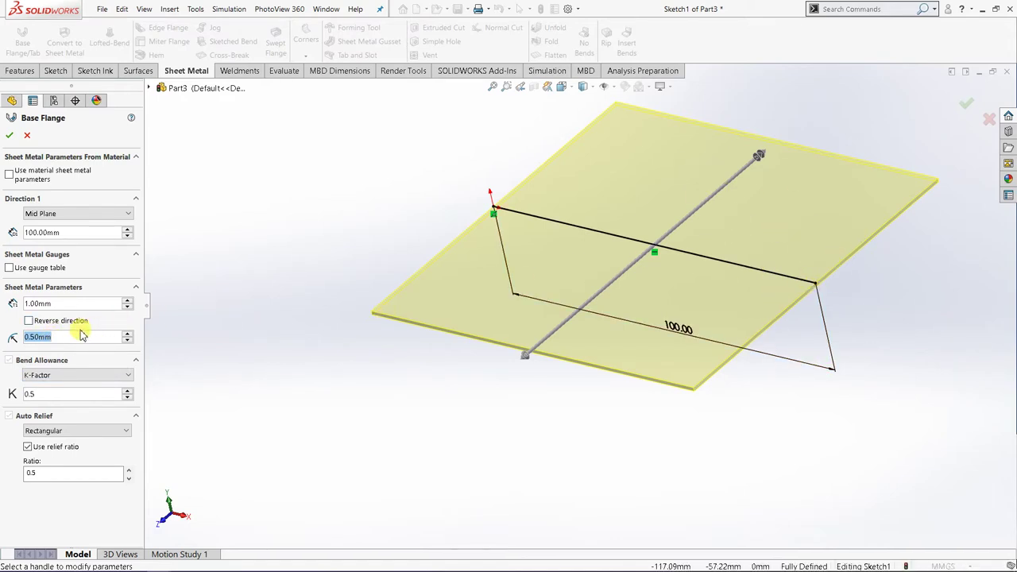
pyautogui.click(55, 396)
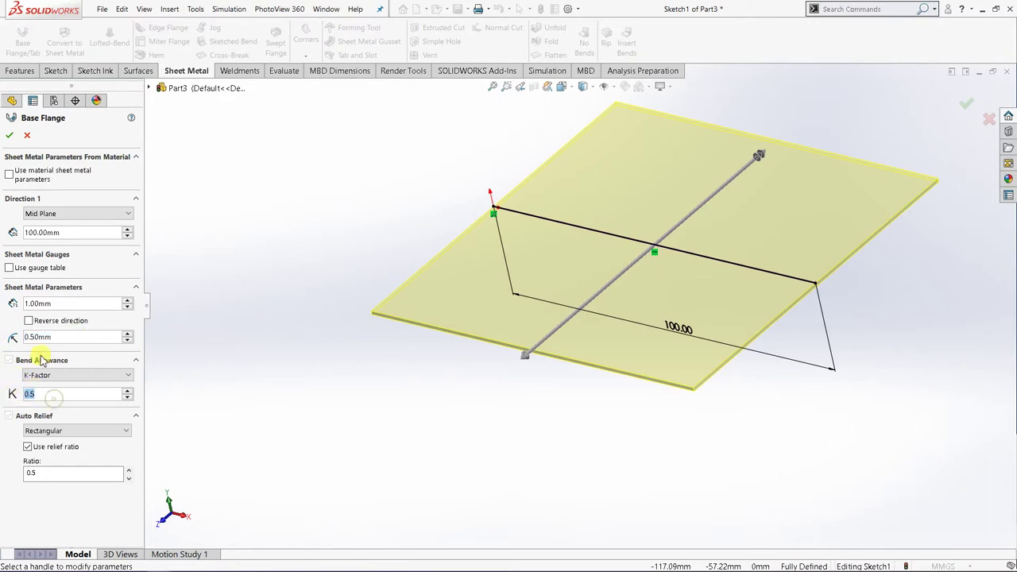
pyautogui.click(13, 138)
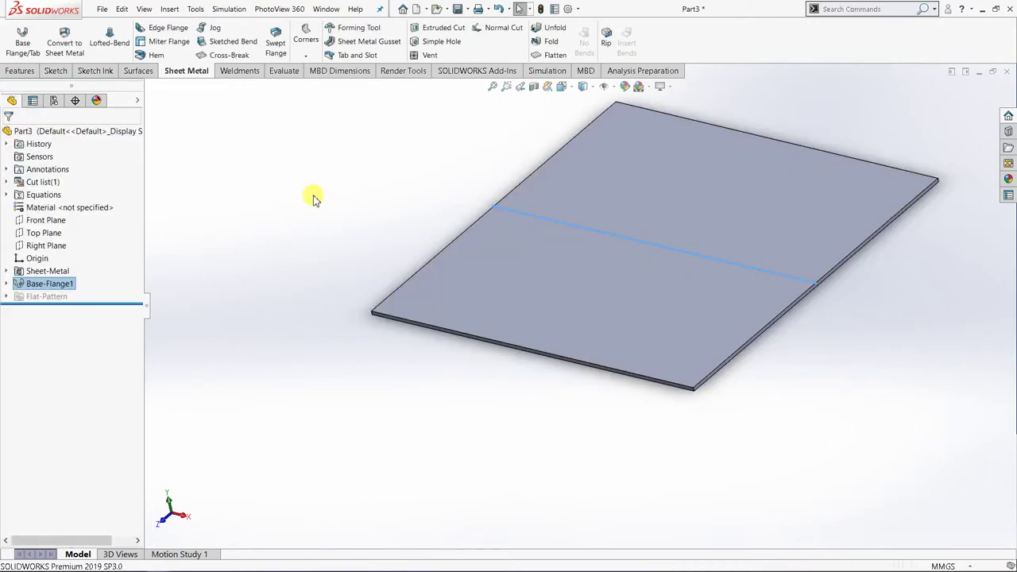
# Step: Orbit the finished square plate, then close the Part3 document
pyautogui.moveTo(313, 200); pyautogui.dragTo(647, 229, button='middle')
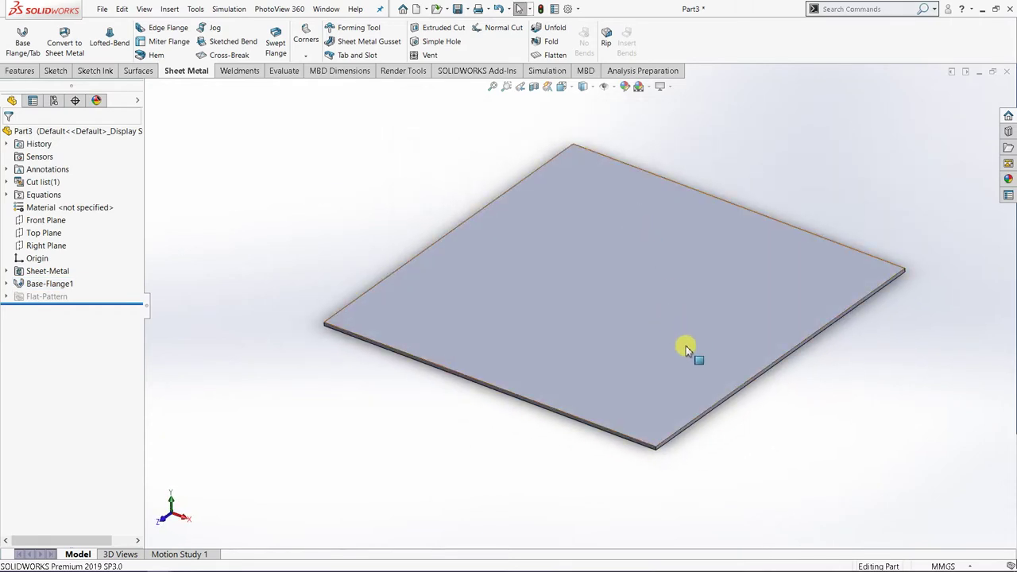
pyautogui.moveTo(619, 381)
pyautogui.mouseDown(button='middle')
pyautogui.moveTo(613, 340)
pyautogui.moveTo(618, 359)
pyautogui.moveTo(633, 336)
pyautogui.moveTo(628, 373)
pyautogui.mouseUp(button='middle')
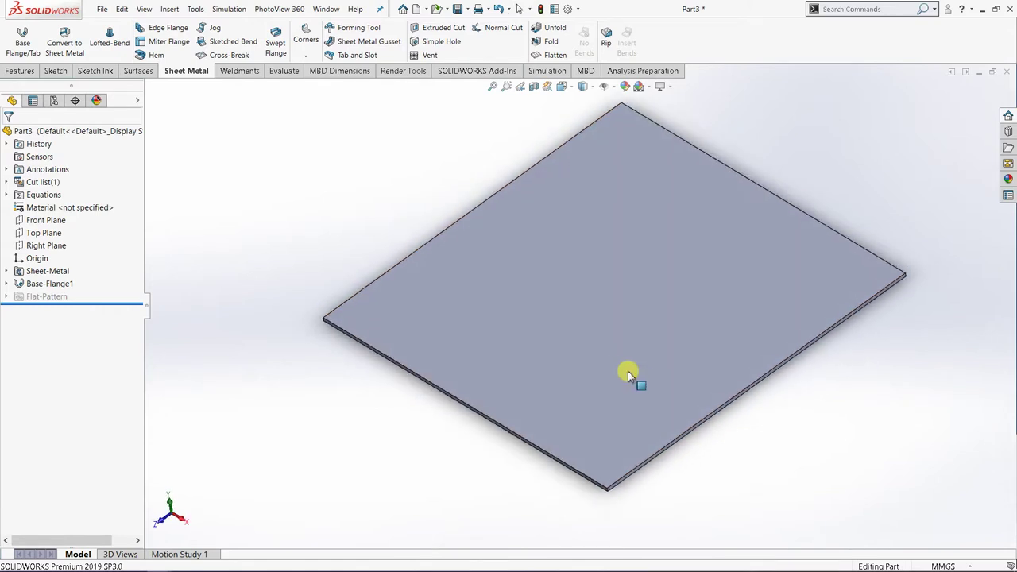
pyautogui.click(1011, 73)
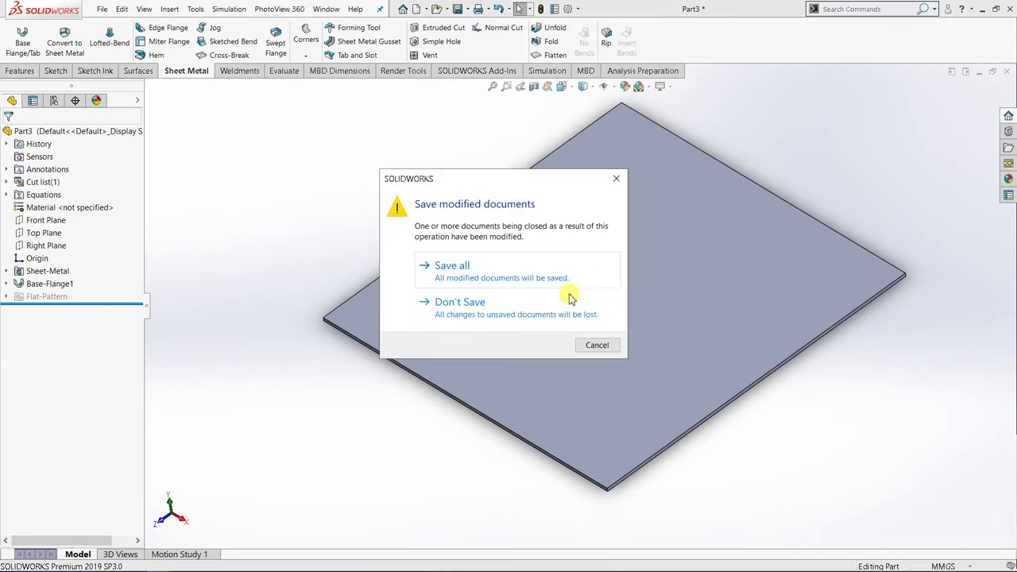
# Step: Discard Part3 without saving and adjust the view of Part2's plate
pyautogui.press('Escape')
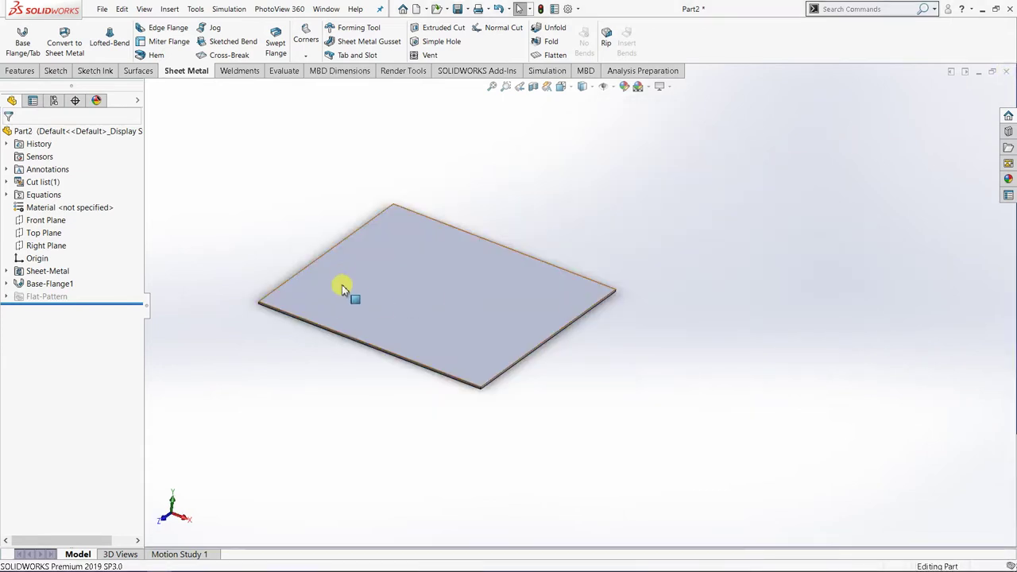
pyautogui.keyDown('ctrl'); pyautogui.moveTo(417, 285); pyautogui.dragTo(482, 291, button='middle'); pyautogui.keyUp('ctrl')
pyautogui.scroll(1, 481, 290)
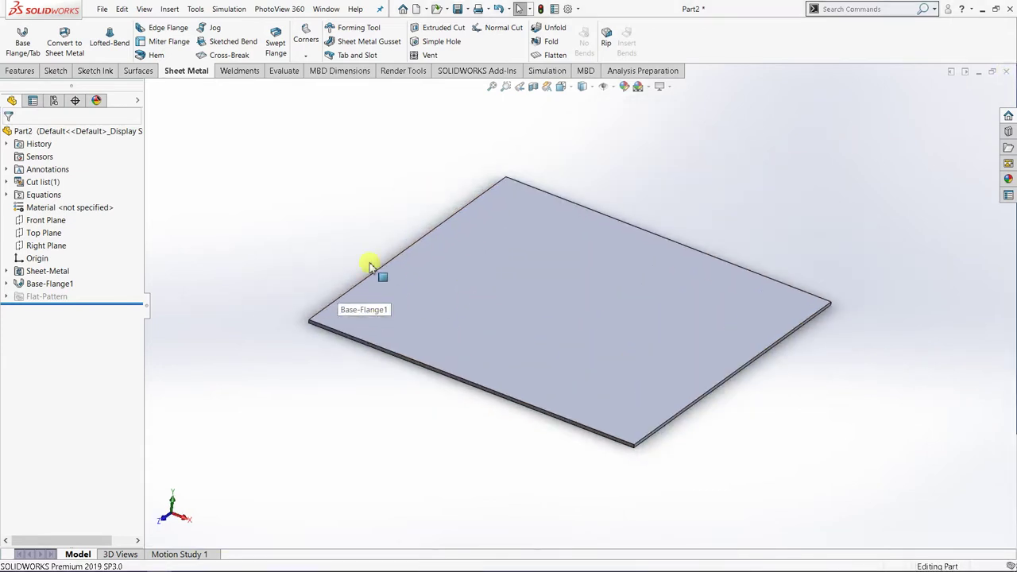
pyautogui.scroll(-1, 341, 240)
pyautogui.scroll(1, 468, 311)
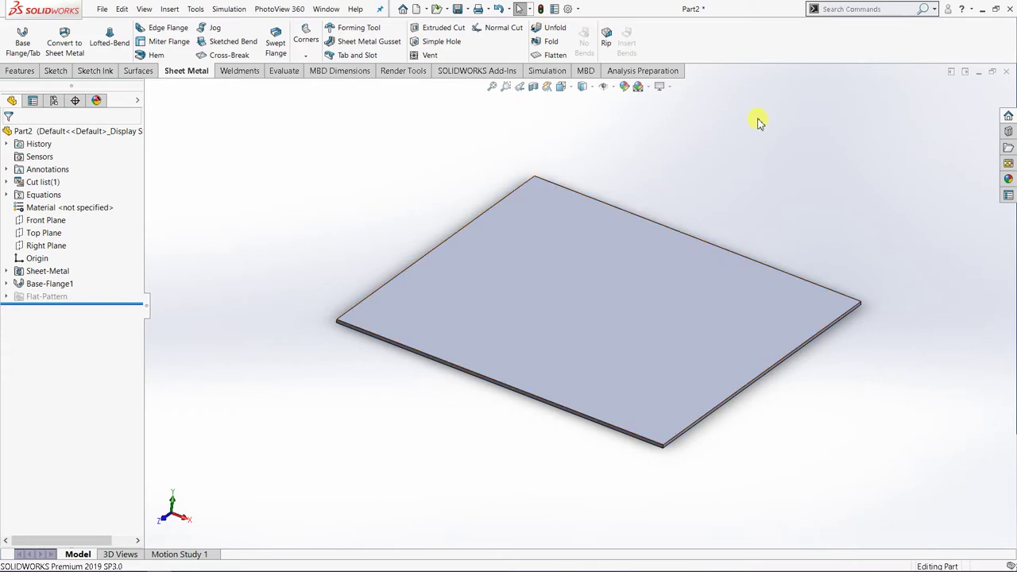
# Step: Start Edge-Flange1 on the plate's long edge, previewing a 35 mm Blind wall at 90°
pyautogui.click(168, 30)
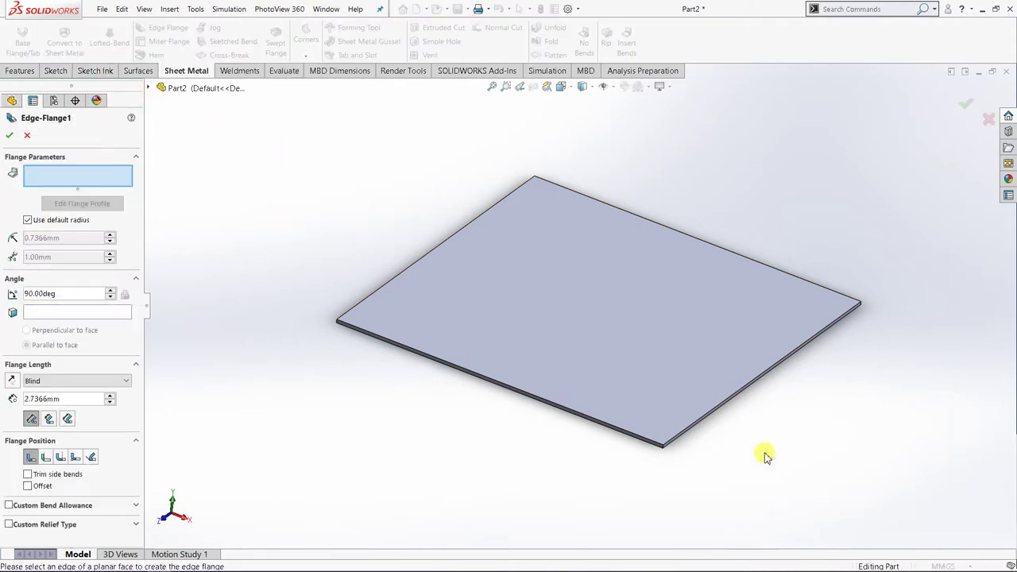
pyautogui.scroll(-5, 723, 425)
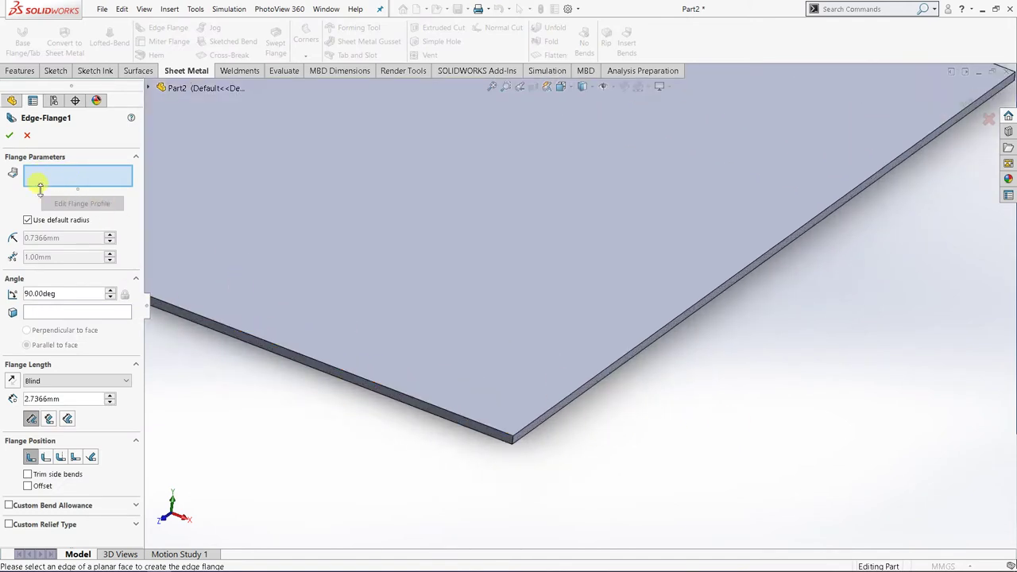
pyautogui.click(630, 355)
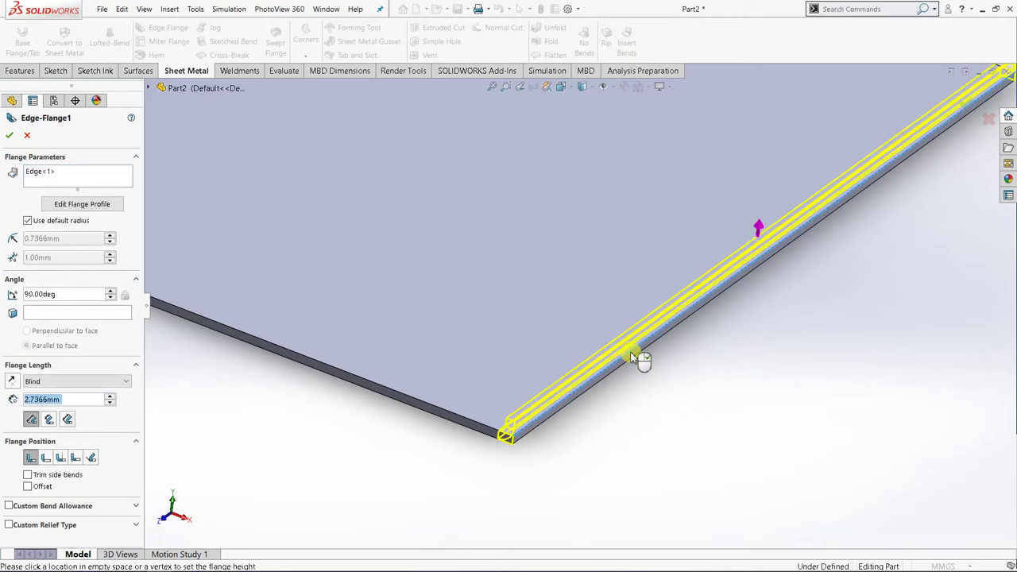
pyautogui.scroll(3, 644, 352)
pyautogui.scroll(2, 649, 340)
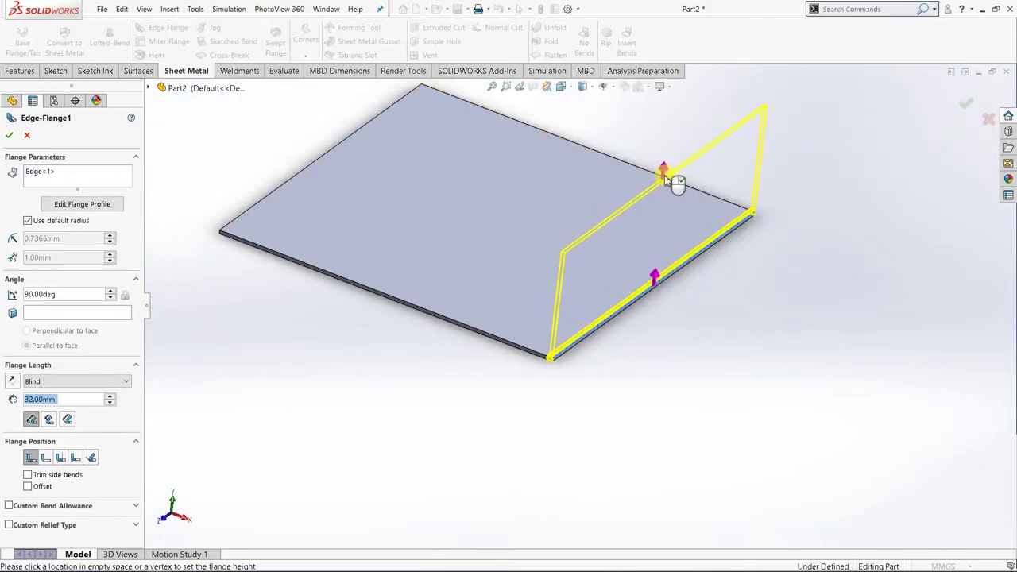
# Step: Change the Edge-Flange1 length from 35 mm to 40 mm
pyautogui.click(721, 172)
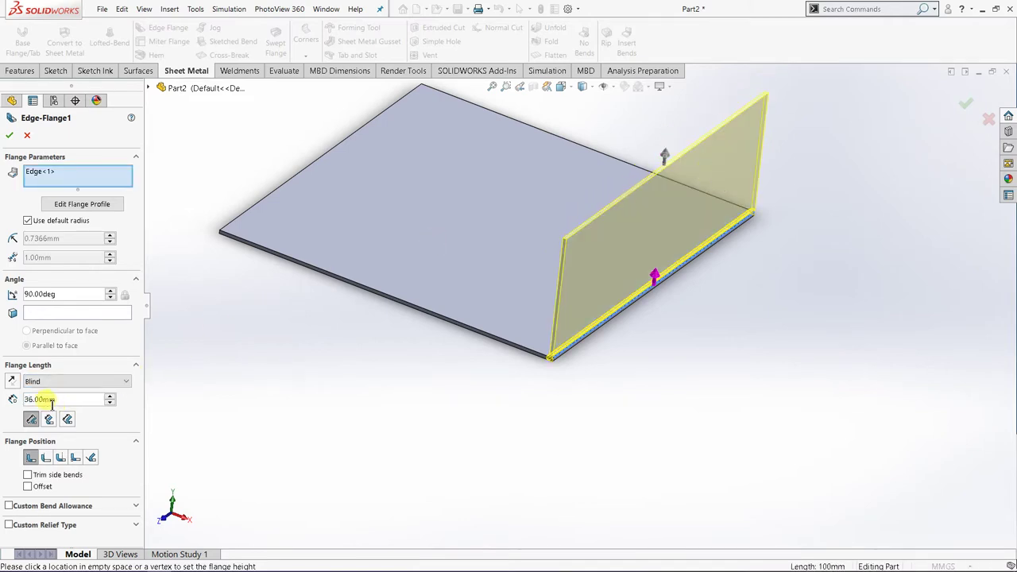
pyautogui.moveTo(53, 401); pyautogui.dragTo(12, 401)
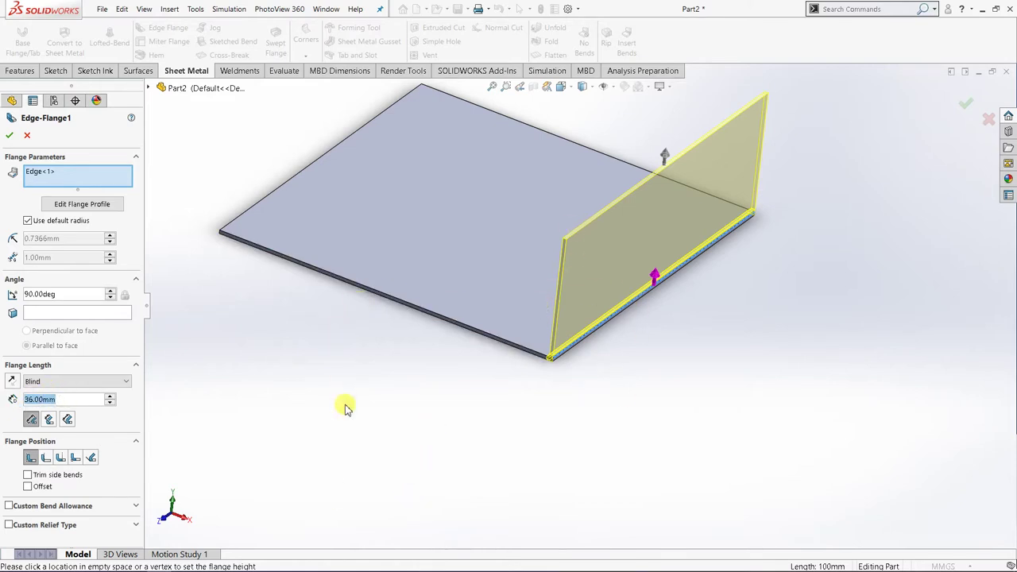
pyautogui.write('40')
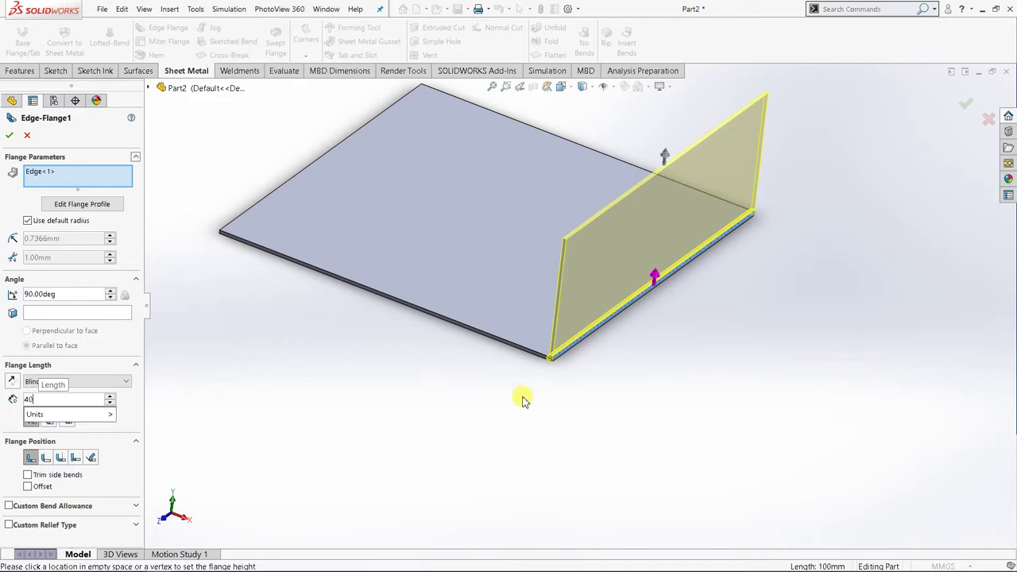
pyautogui.press('Return')
# Step: Fit the model in view and make the flange's edge list ready for more edges
pyautogui.press('f')
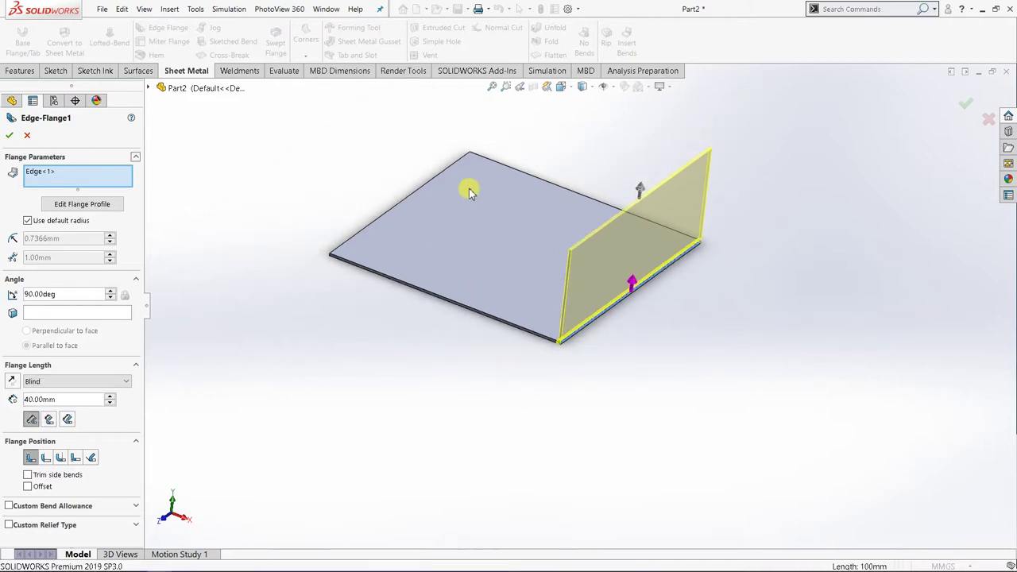
pyautogui.scroll(-3, 469, 191)
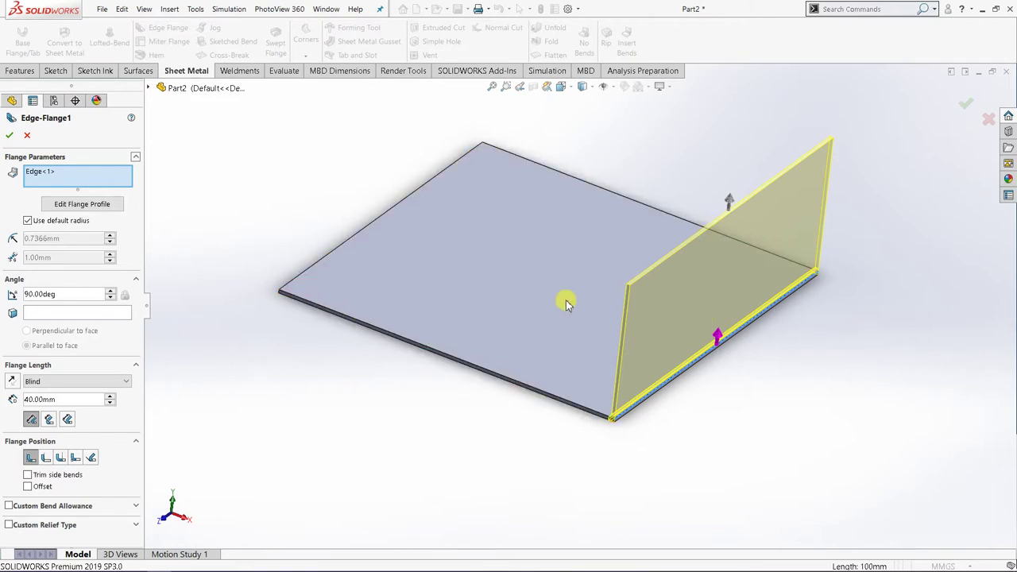
pyautogui.scroll(-3, 397, 362)
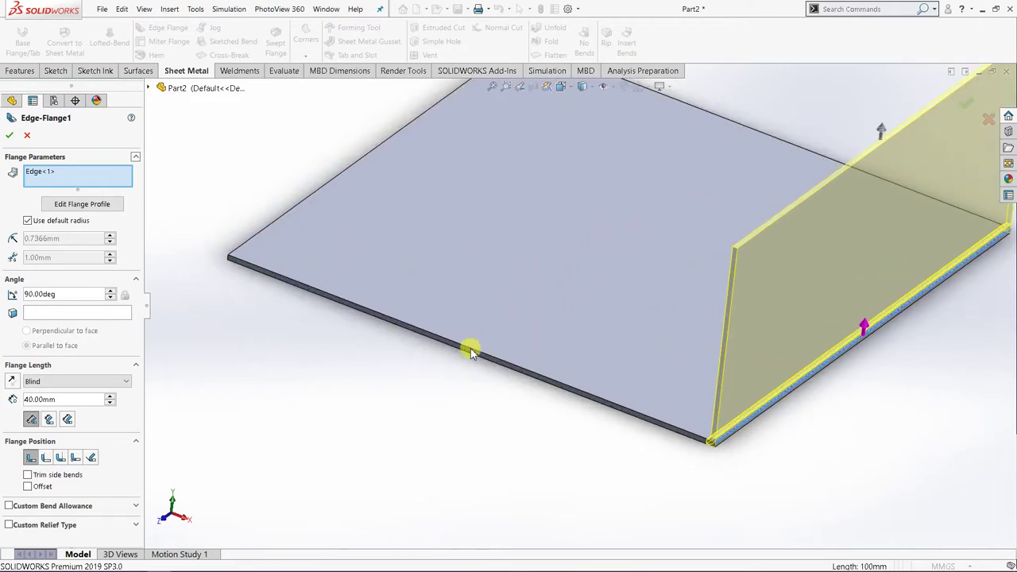
pyautogui.scroll(-5, 714, 435)
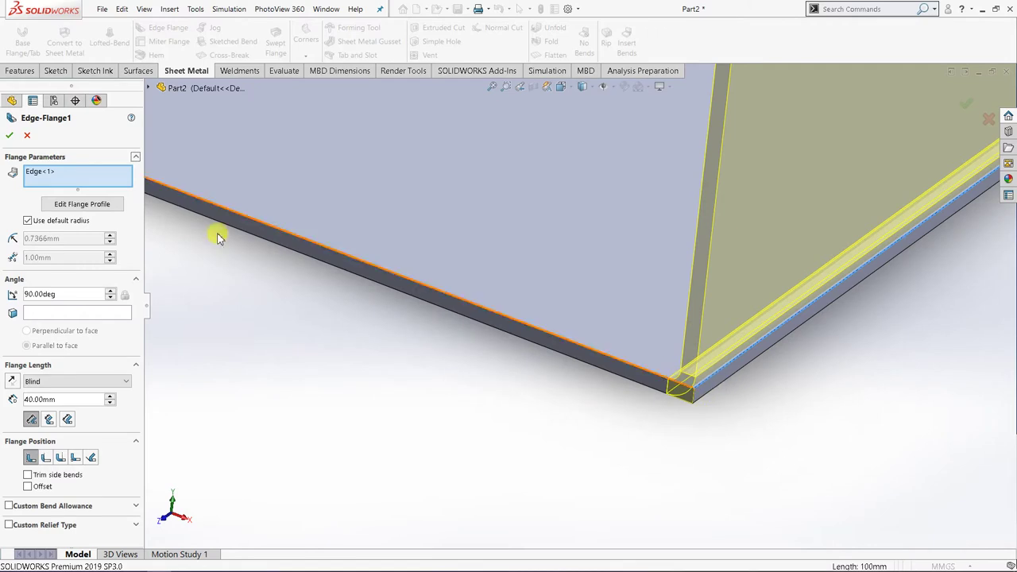
pyautogui.click(79, 173)
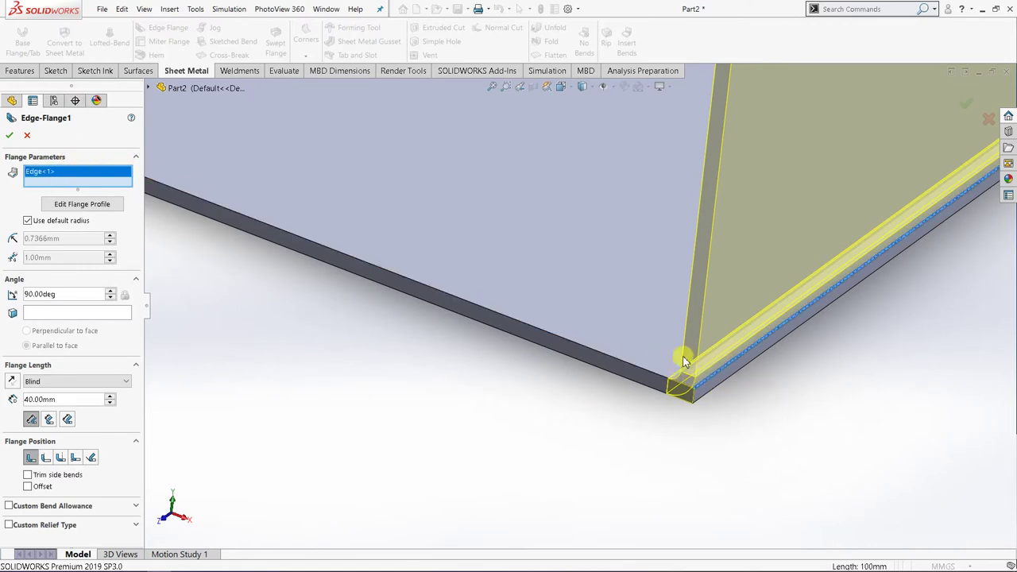
pyautogui.scroll(1, 532, 303)
pyautogui.scroll(2, 532, 302)
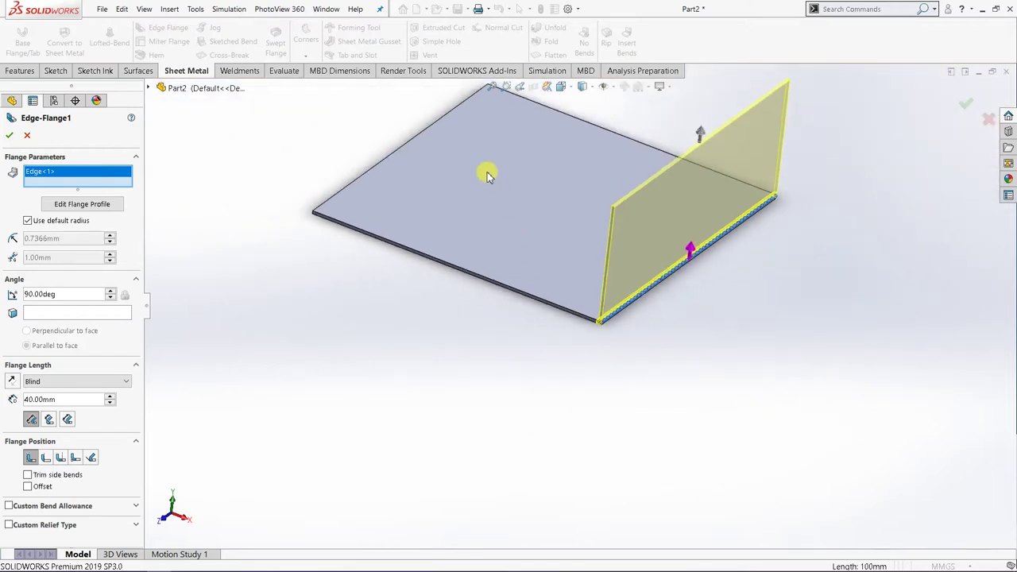
pyautogui.scroll(-1, 486, 173)
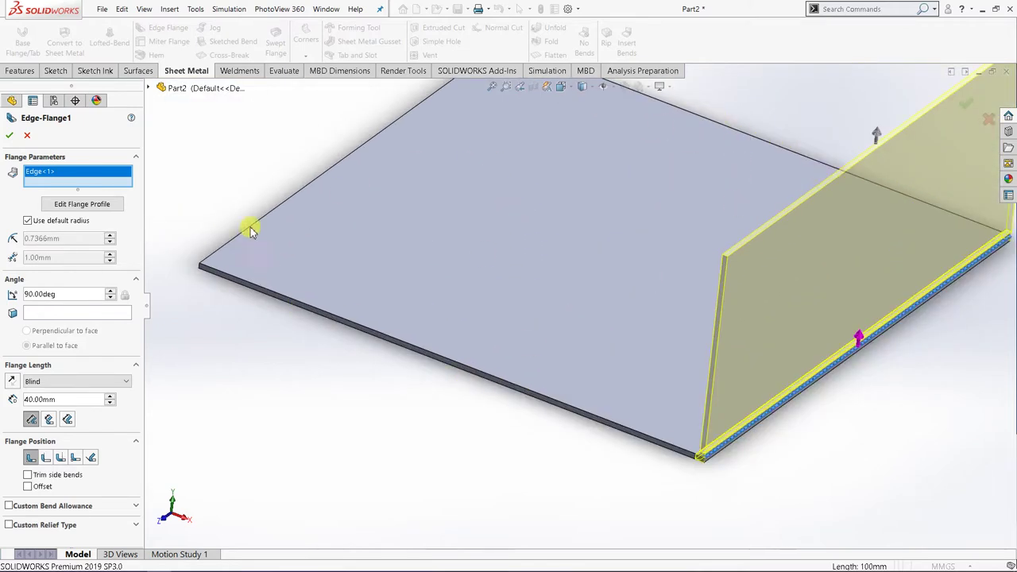
pyautogui.scroll(-2, 502, 421)
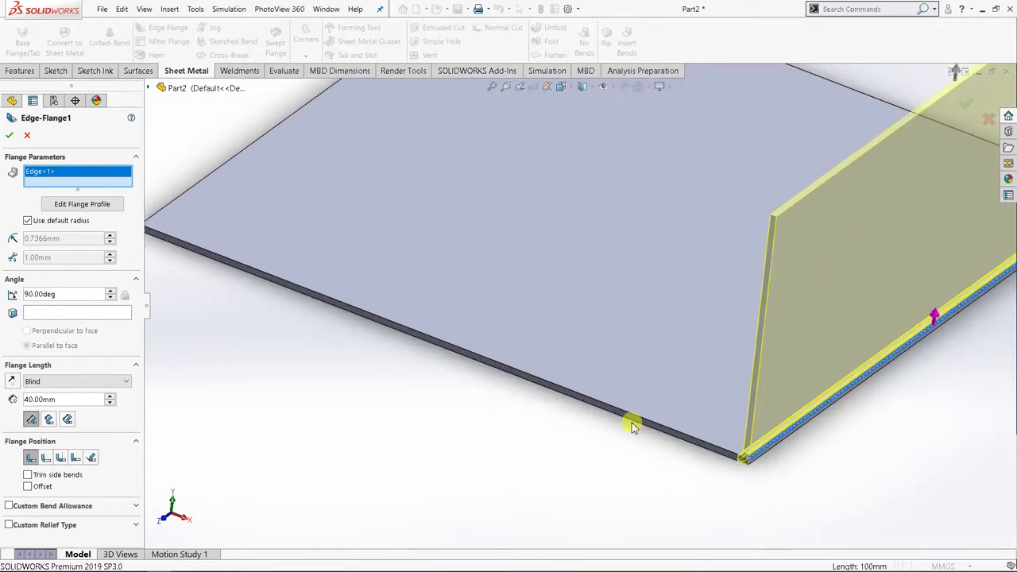
pyautogui.scroll(-1, 741, 436)
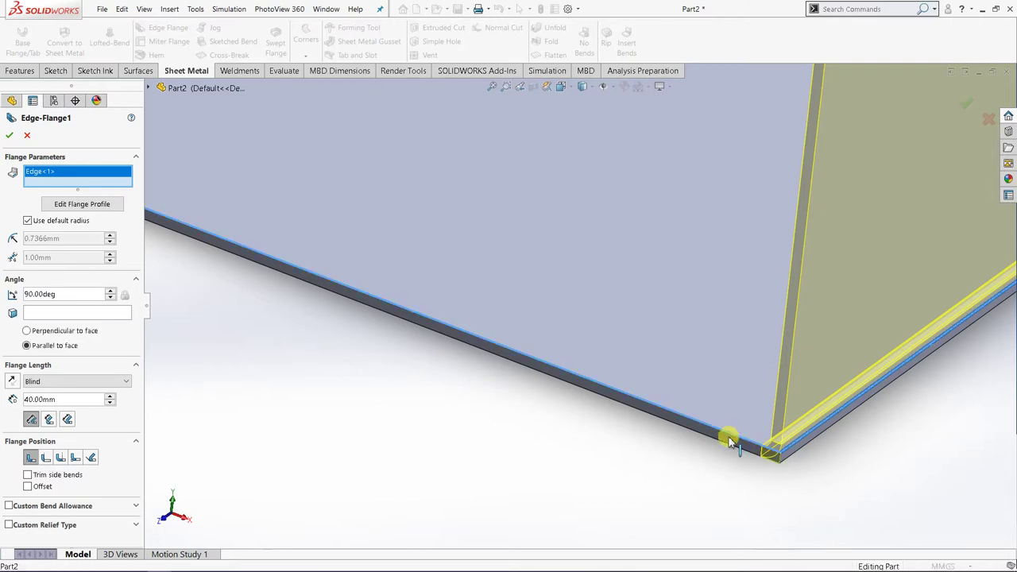
# Step: Add the adjacent bottom edge and a third plate edge to Edge-Flange1
pyautogui.click(728, 437)
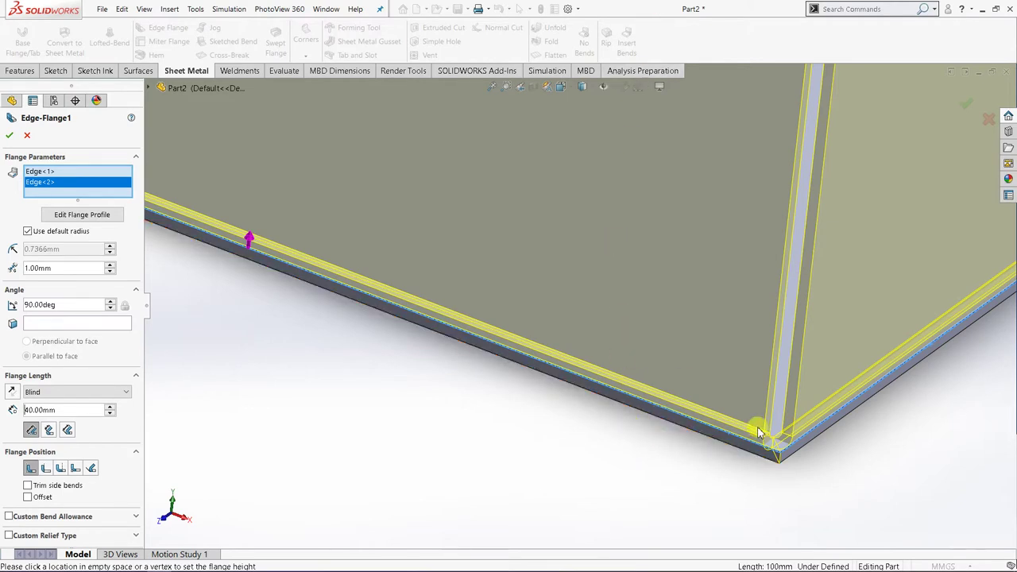
pyautogui.moveTo(812, 443); pyautogui.dragTo(775, 405, button='middle')
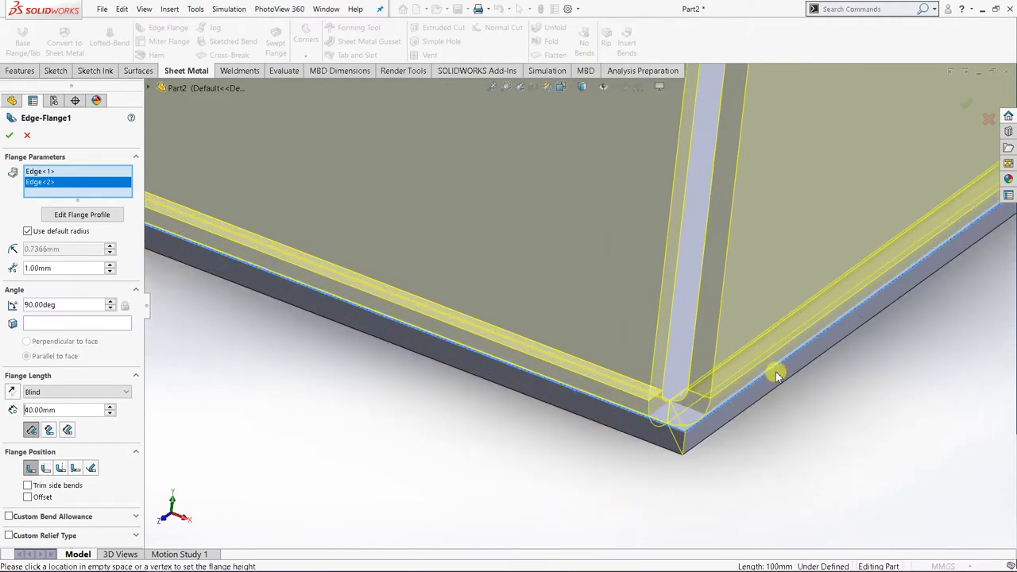
pyautogui.moveTo(561, 336); pyautogui.dragTo(465, 232, button='middle')
pyautogui.moveTo(421, 313); pyautogui.dragTo(672, 351, button='middle')
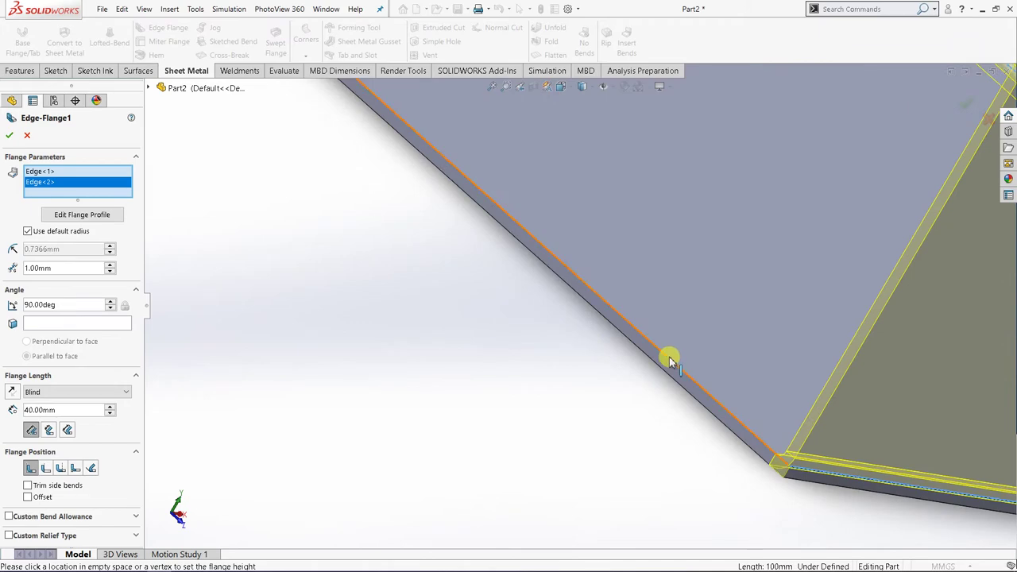
pyautogui.click(671, 359)
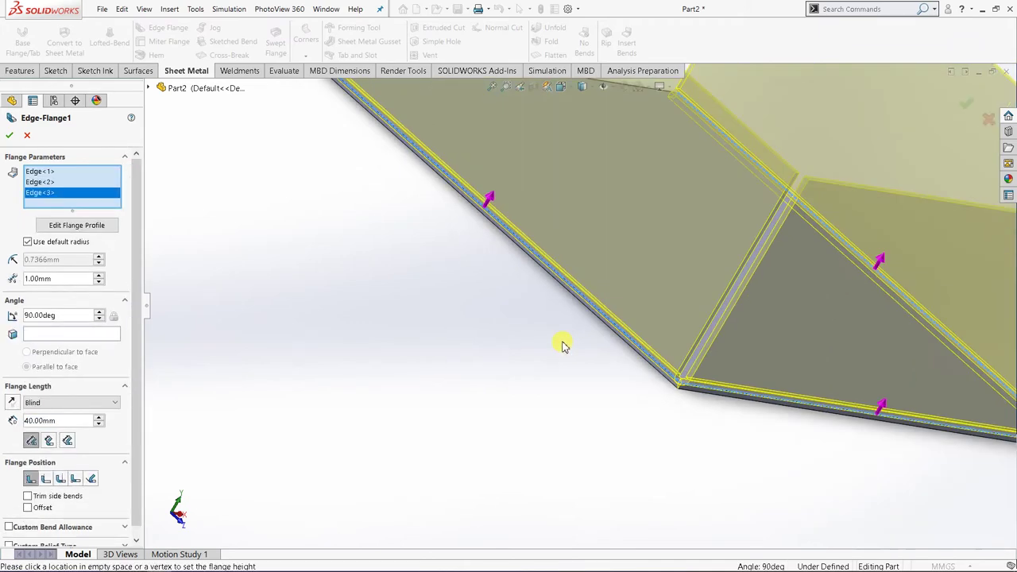
pyautogui.scroll(4, 465, 216)
pyautogui.moveTo(465, 215); pyautogui.dragTo(612, 352, button='middle')
pyautogui.scroll(-3, 611, 352)
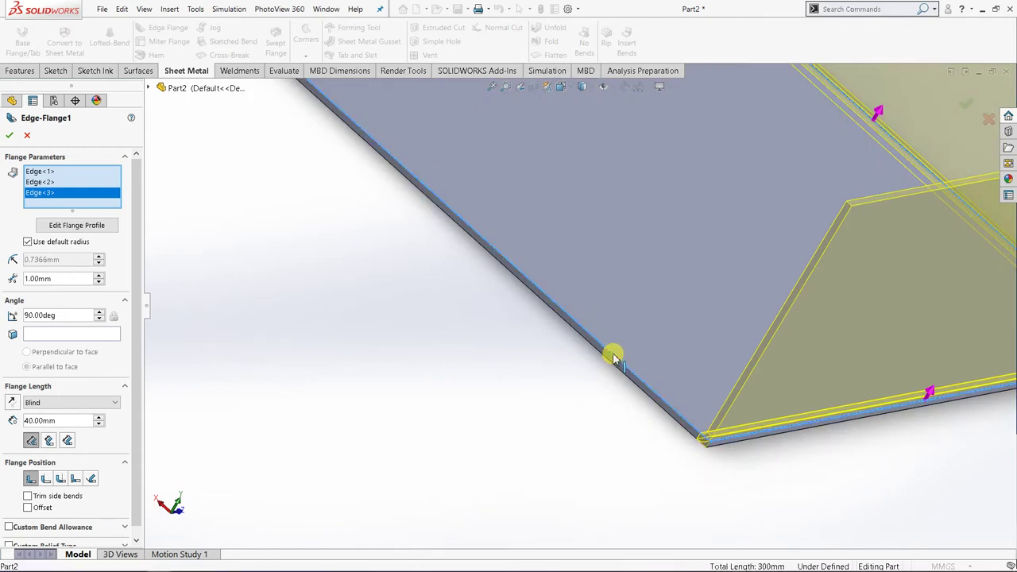
# Step: Add the fourth plate edge and inspect the 40 mm open-box preview
pyautogui.click(610, 356)
pyautogui.scroll(5, 564, 378)
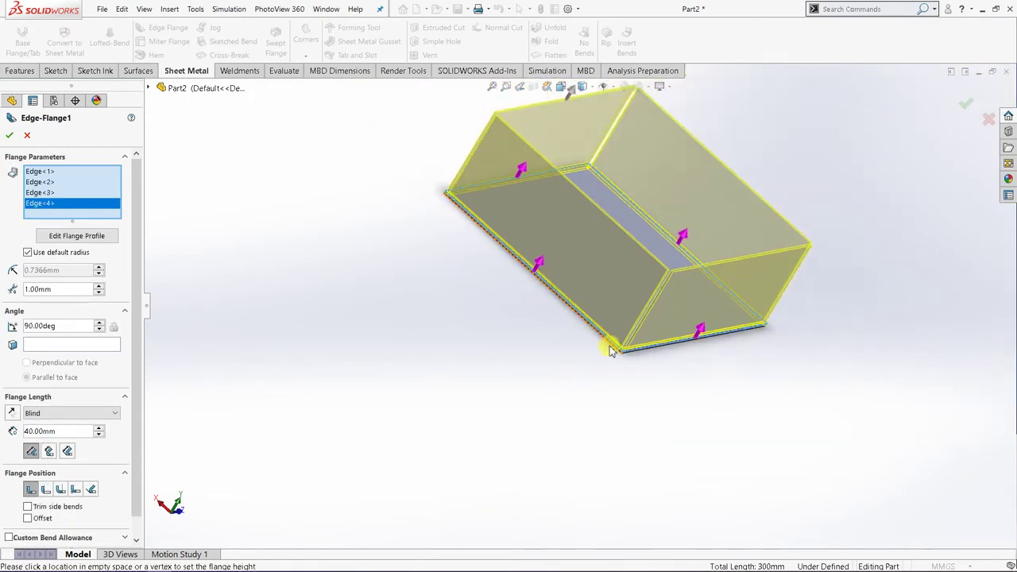
pyautogui.moveTo(663, 335); pyautogui.dragTo(641, 179, button='middle')
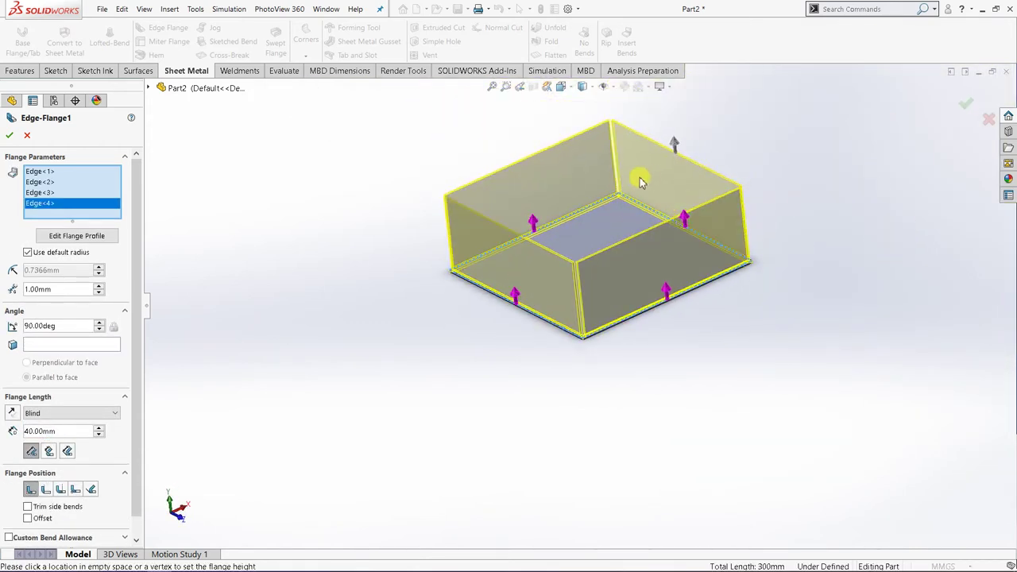
pyautogui.scroll(-2, 629, 195)
pyautogui.scroll(-2, 554, 227)
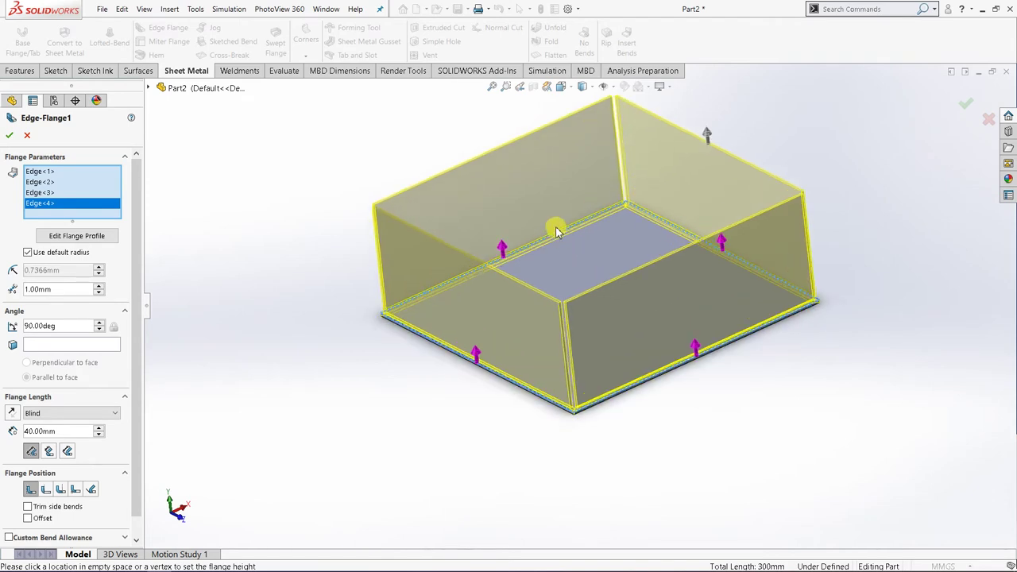
pyautogui.scroll(-1, 531, 264)
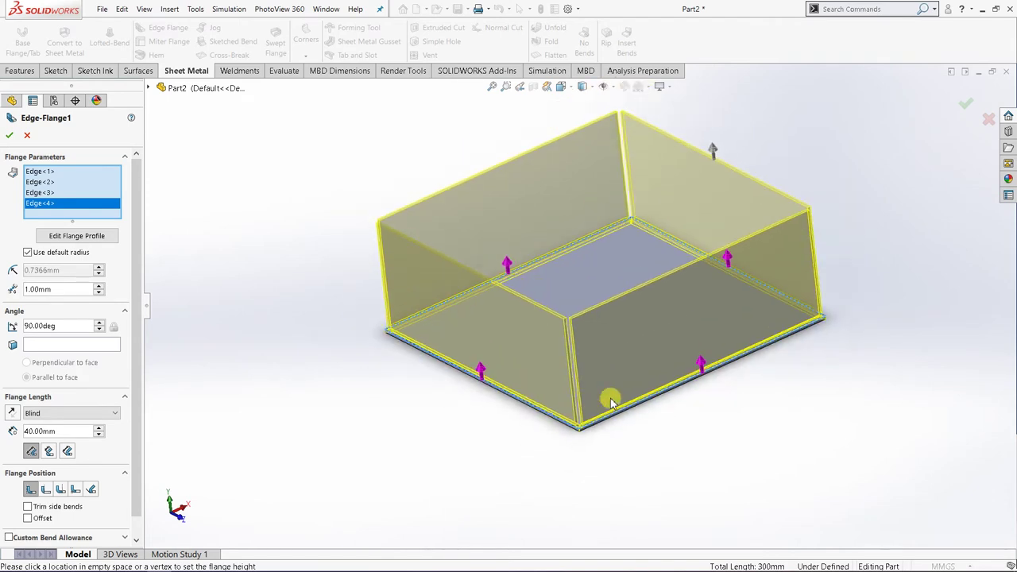
pyautogui.moveTo(661, 386); pyautogui.dragTo(759, 335, button='middle')
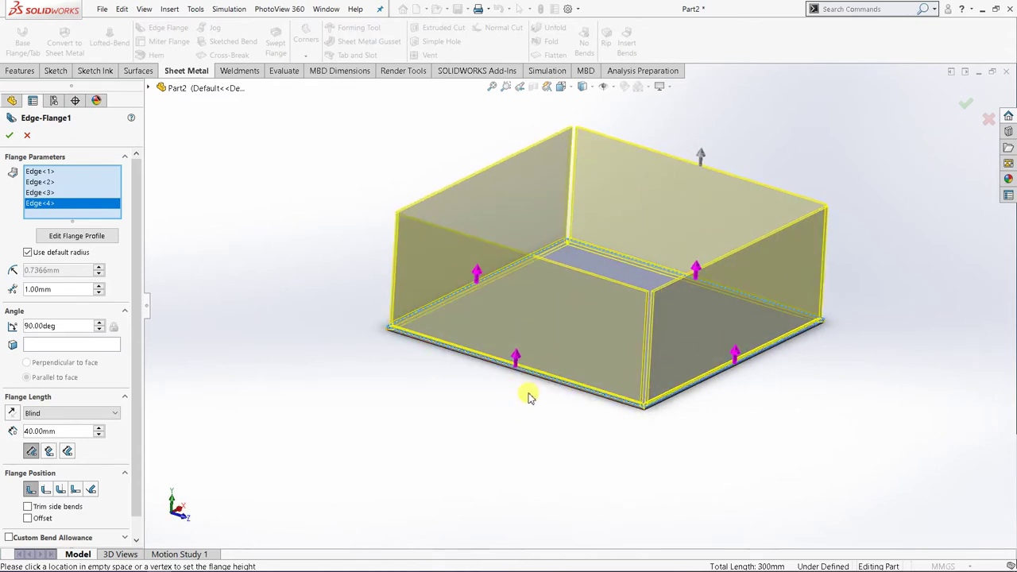
pyautogui.scroll(-2, 530, 381)
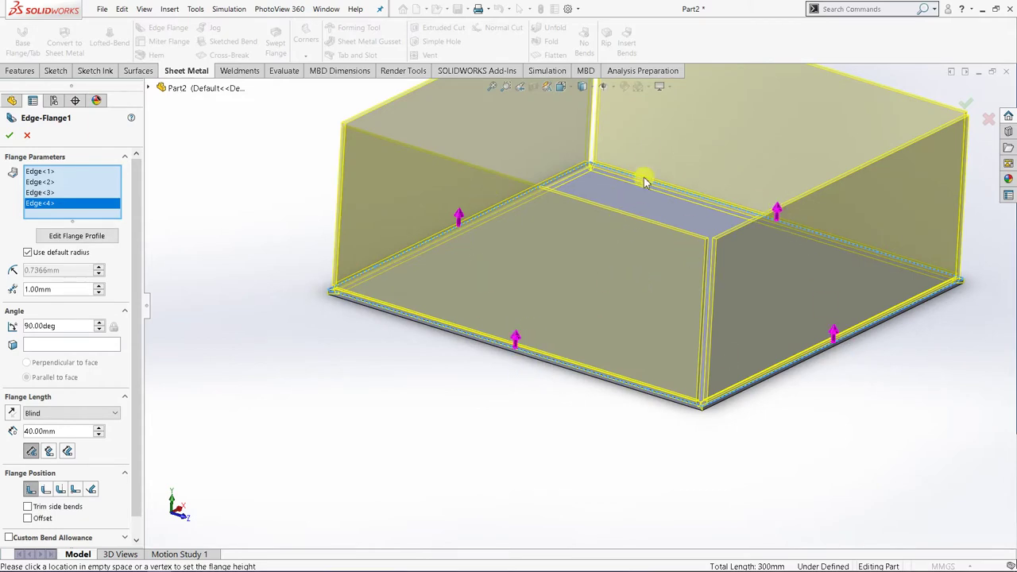
pyautogui.scroll(1, 628, 243)
pyautogui.scroll(-1, 629, 253)
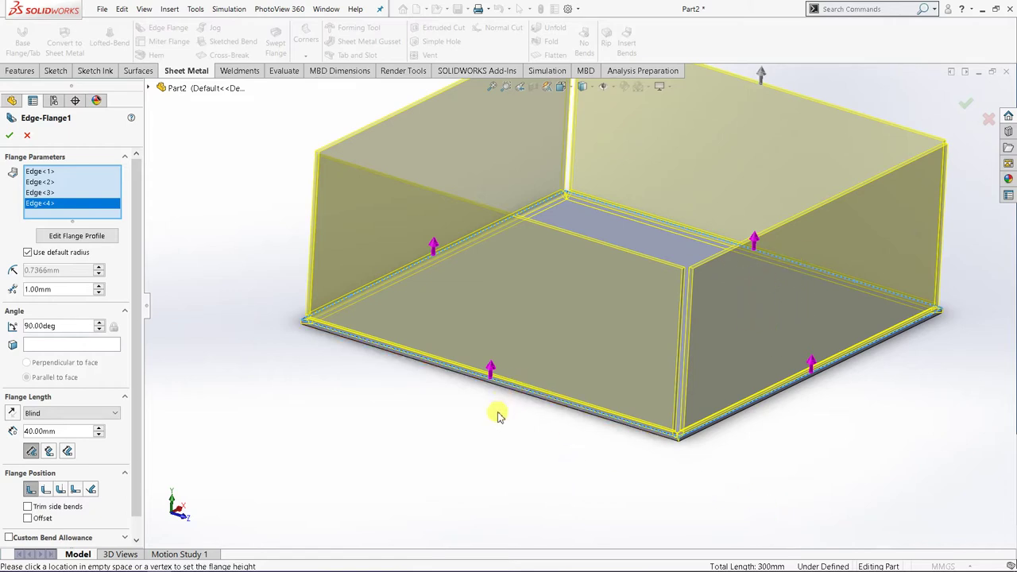
pyautogui.click(490, 372)
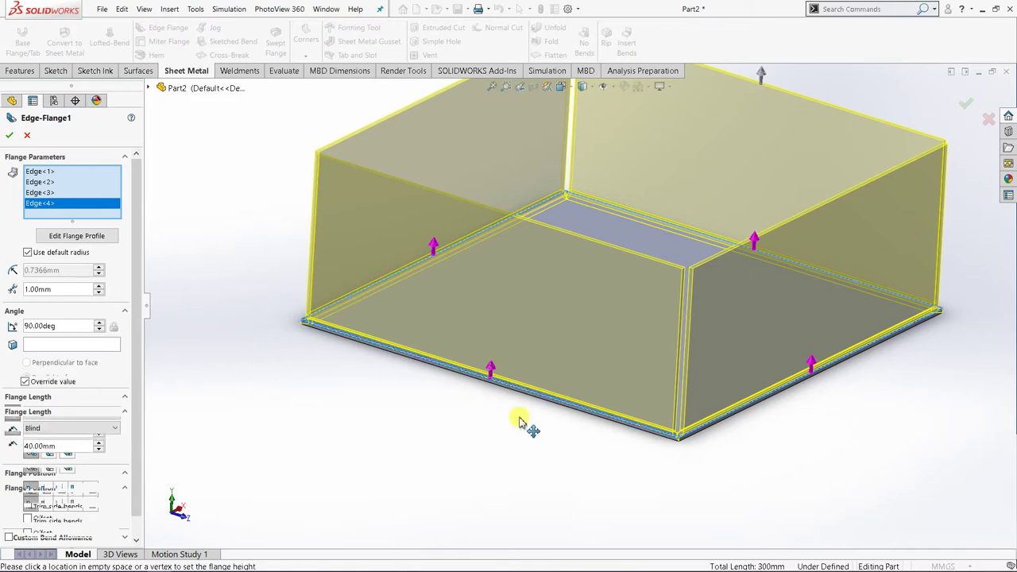
pyautogui.click(813, 366)
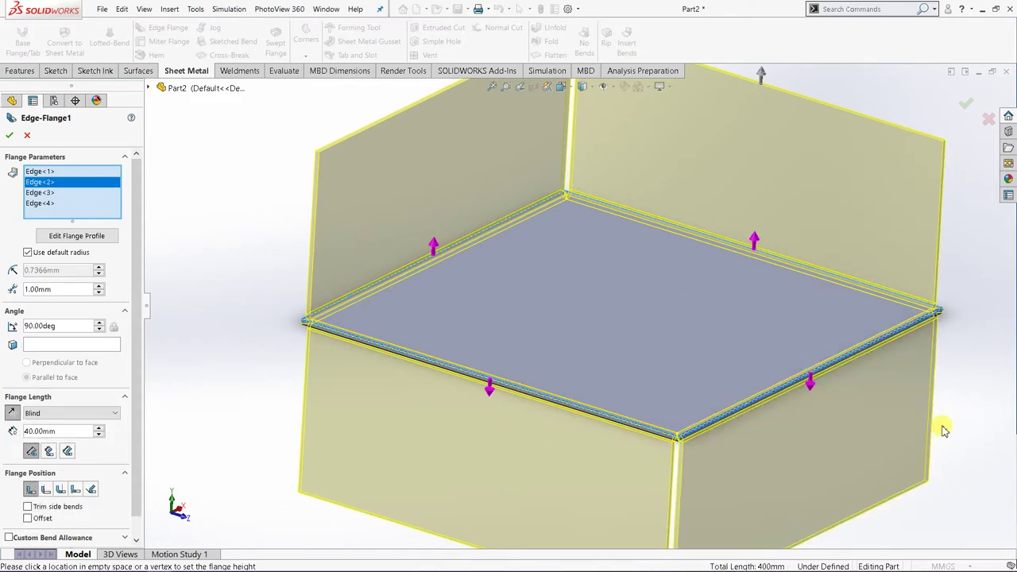
pyautogui.press('z')
pyautogui.moveTo(564, 406); pyautogui.dragTo(554, 316, button='middle')
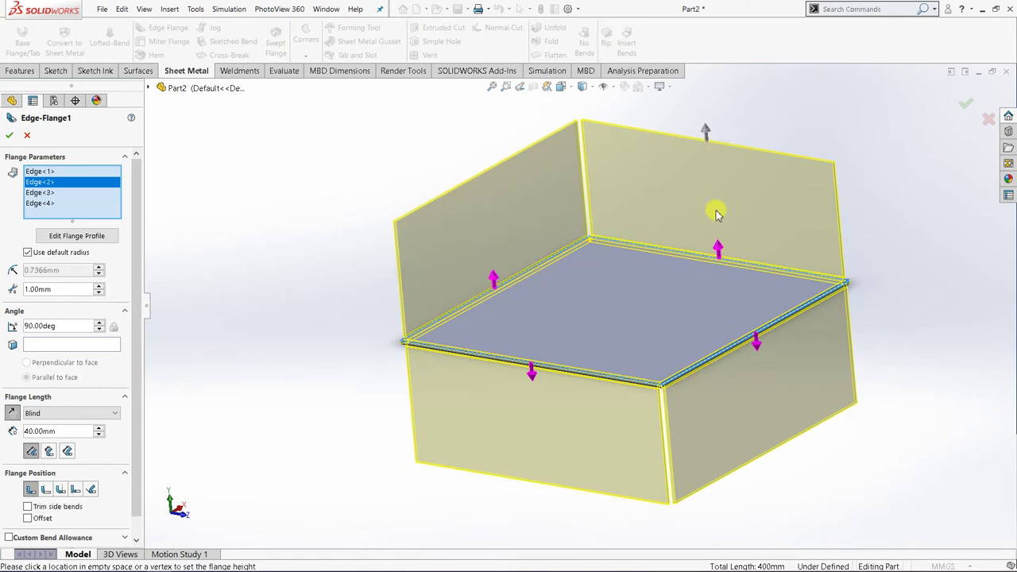
pyautogui.moveTo(579, 262); pyautogui.dragTo(504, 389, button='middle')
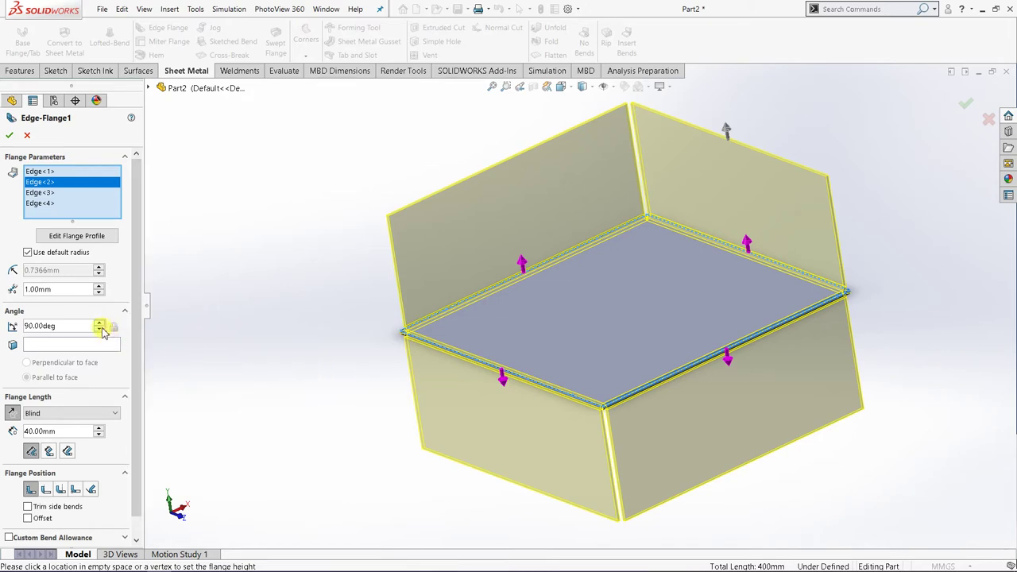
pyautogui.click(501, 378)
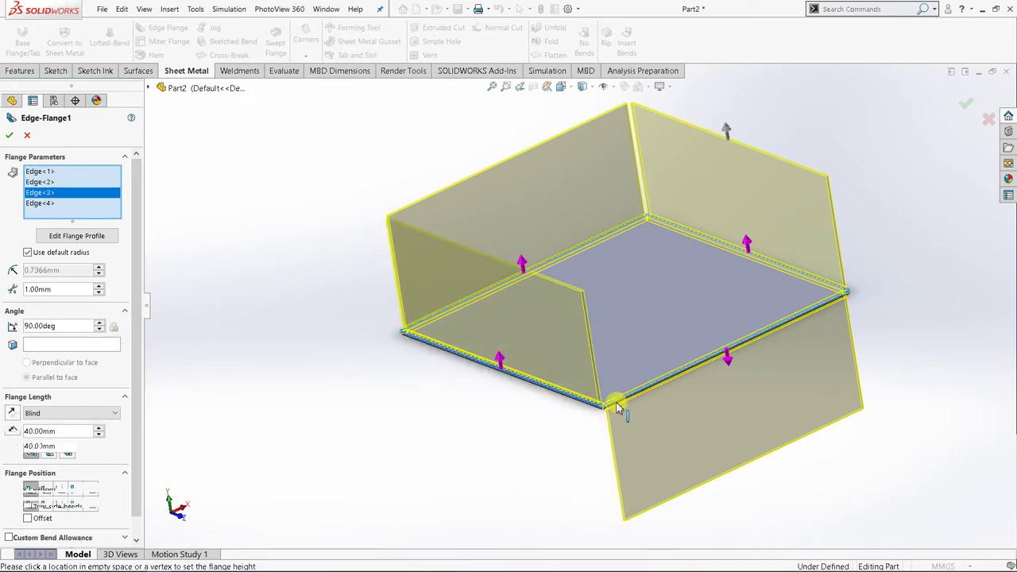
pyautogui.click(728, 359)
pyautogui.moveTo(568, 403); pyautogui.dragTo(680, 347, button='middle')
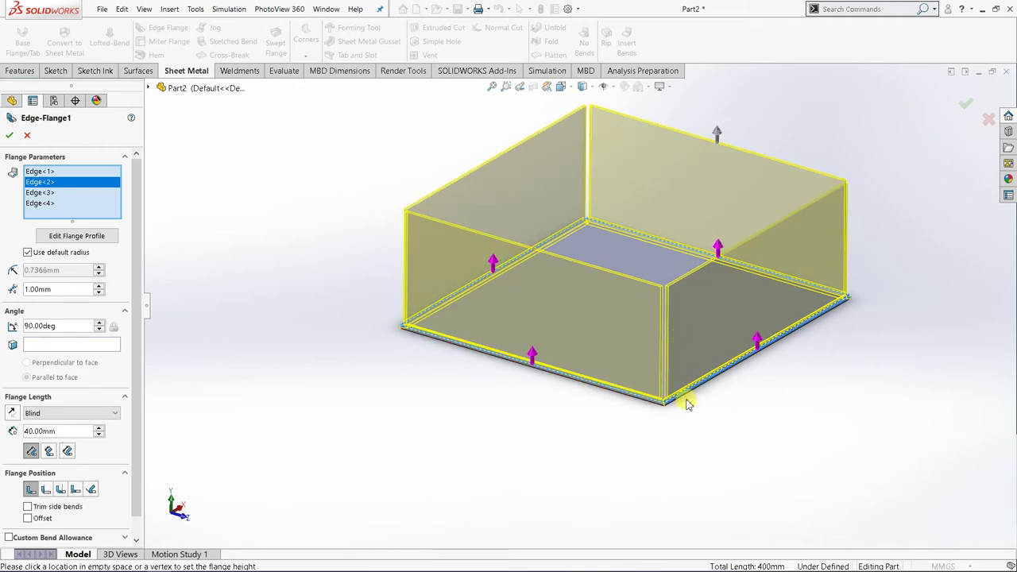
pyautogui.scroll(-3, 675, 389)
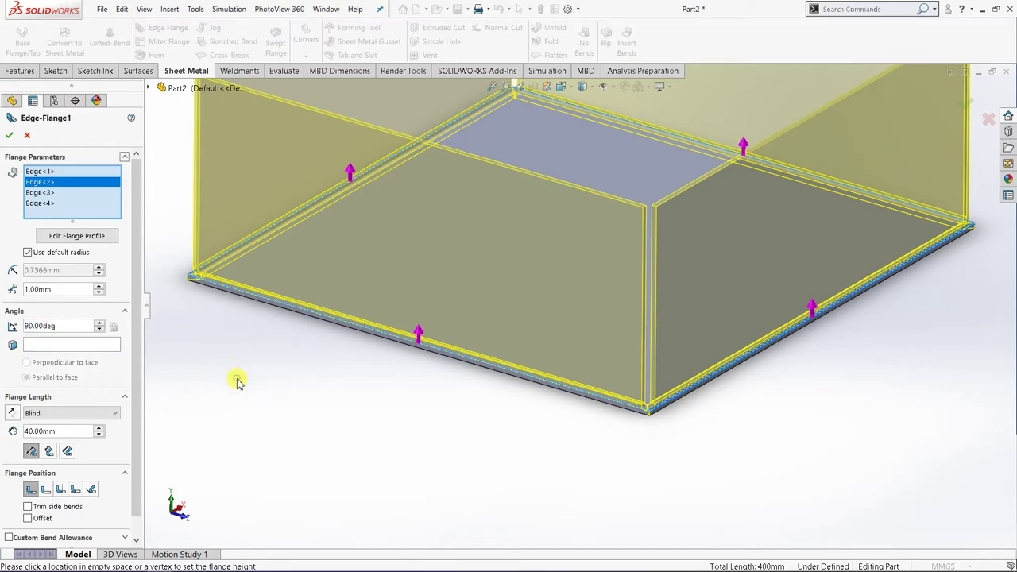
pyautogui.scroll(3, 397, 391)
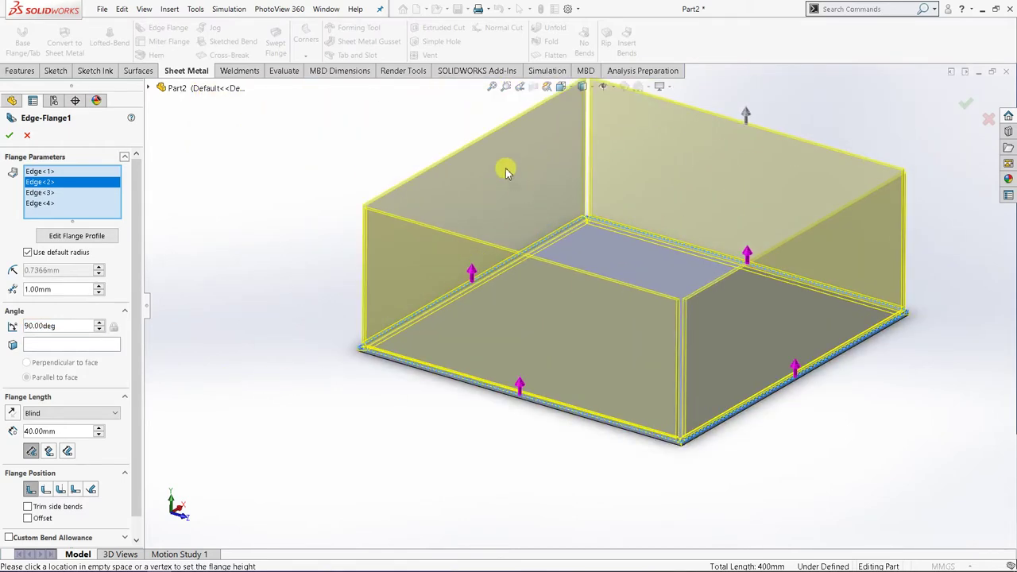
pyautogui.scroll(-2, 650, 189)
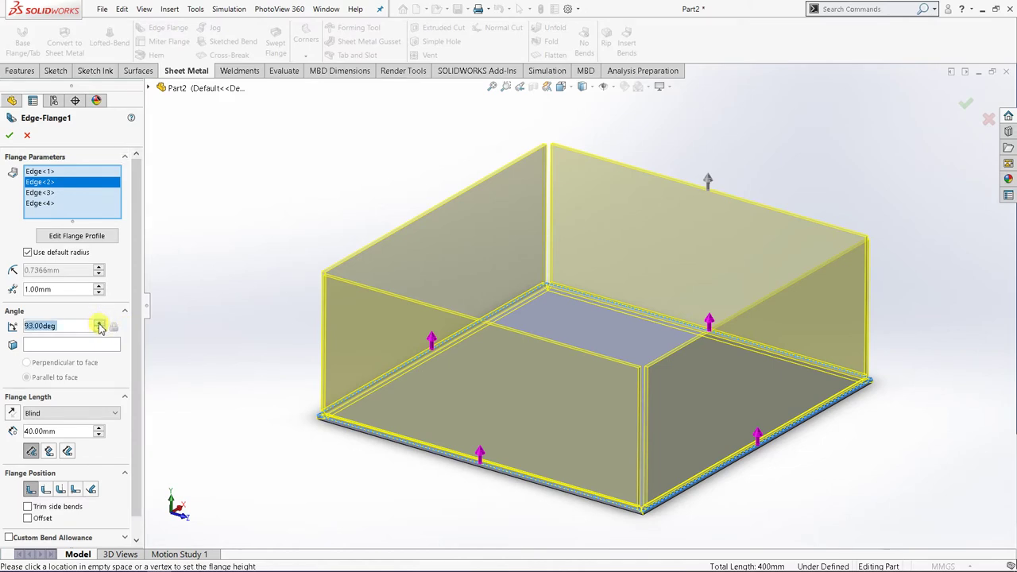
# Step: Raise the Edge-Flange1 angle to about 100° to test the wall tilt
pyautogui.click(100, 323)
pyautogui.click(99, 323)
pyautogui.click(100, 323)
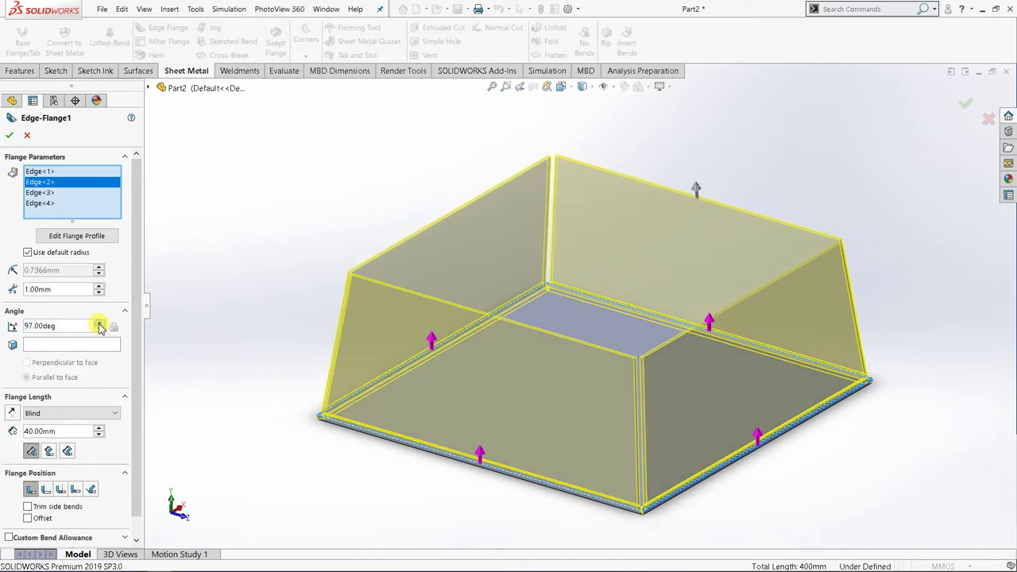
pyautogui.click(99, 323)
pyautogui.click(99, 323)
pyautogui.click(99, 323)
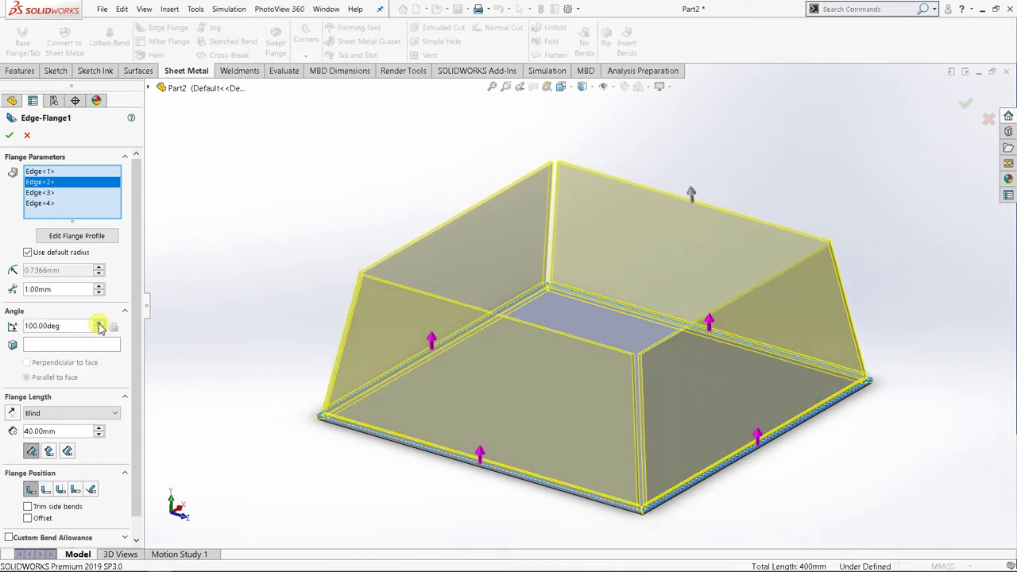
pyautogui.click(99, 323)
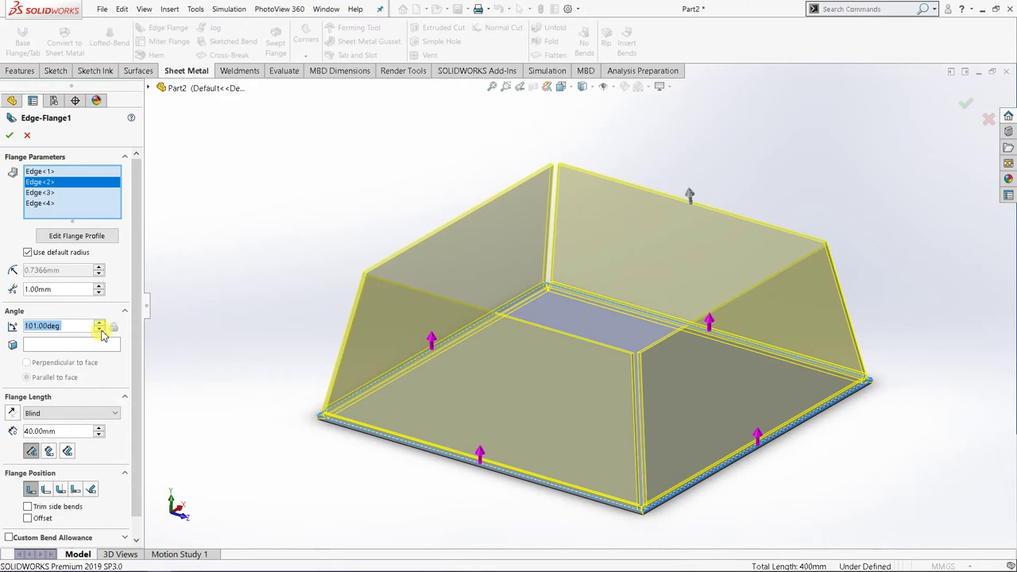
# Step: Lower the flange angle to 75° so the walls splay outward, and check the preview
pyautogui.click(100, 329)
pyautogui.click(99, 329)
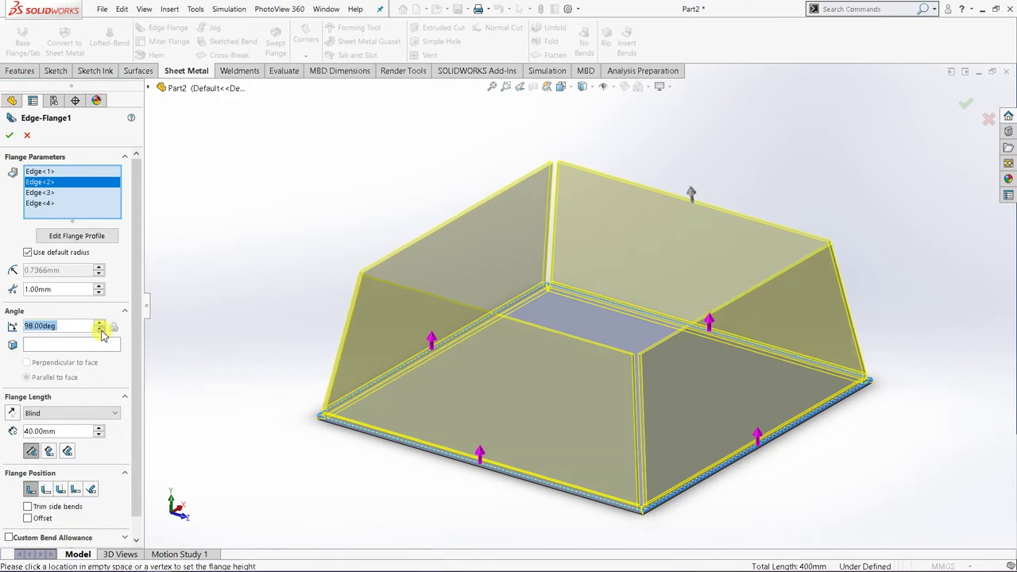
pyautogui.click(100, 328)
pyautogui.click(99, 329)
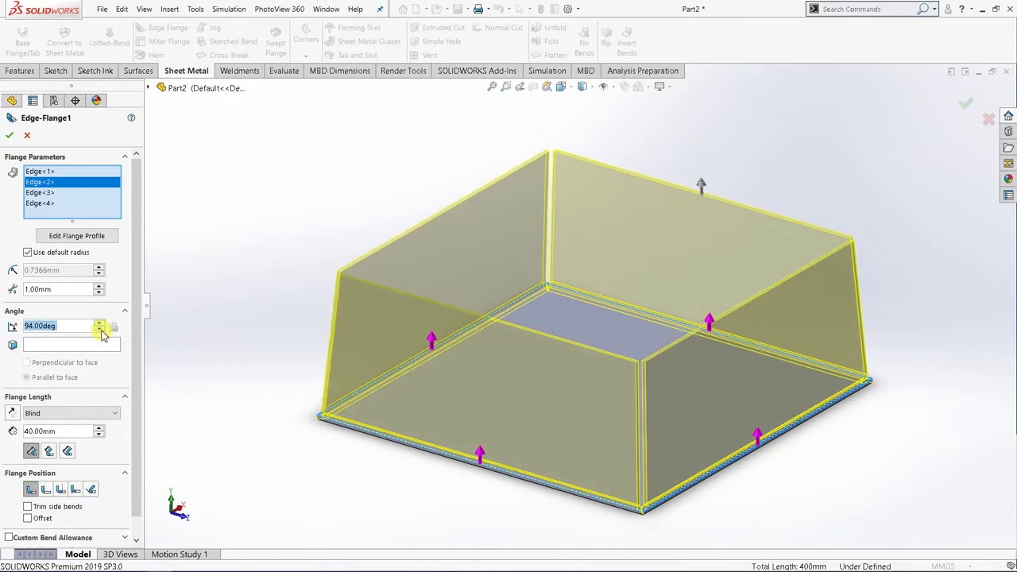
pyautogui.click(100, 329)
pyautogui.click(99, 329)
pyautogui.click(99, 329)
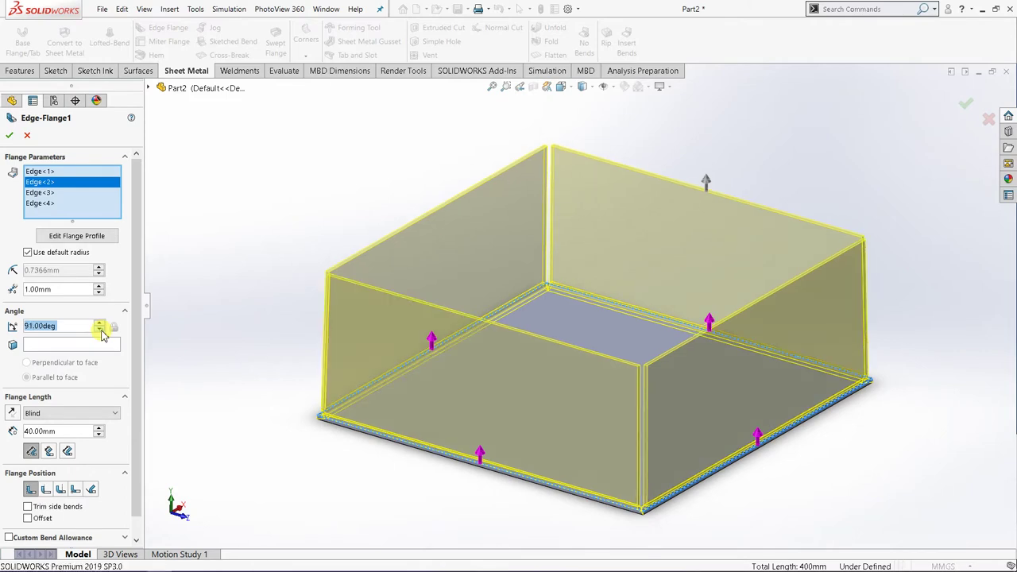
pyautogui.click(99, 329)
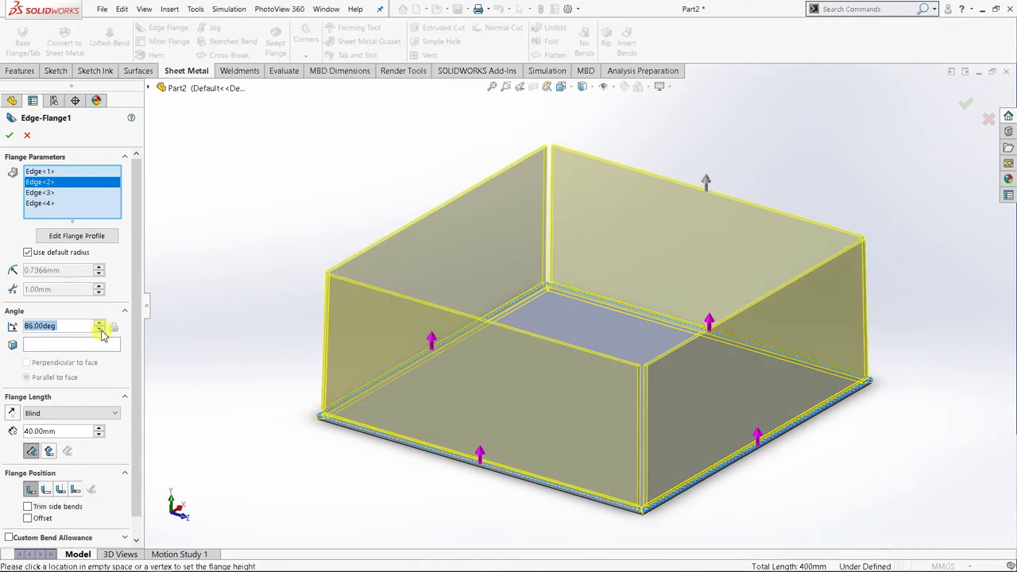
pyautogui.click(99, 329)
pyautogui.click(99, 329)
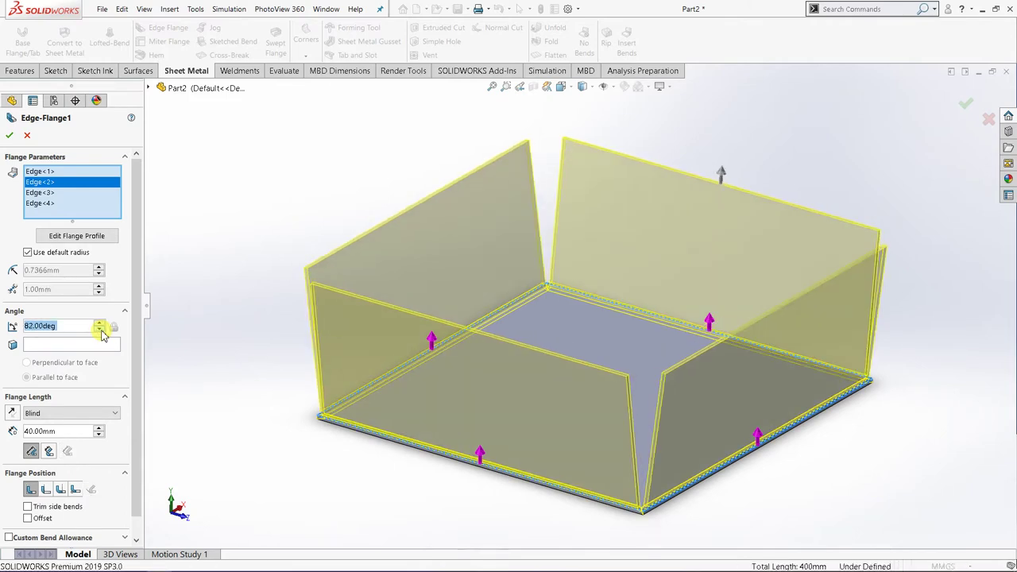
pyautogui.click(99, 329)
pyautogui.click(100, 329)
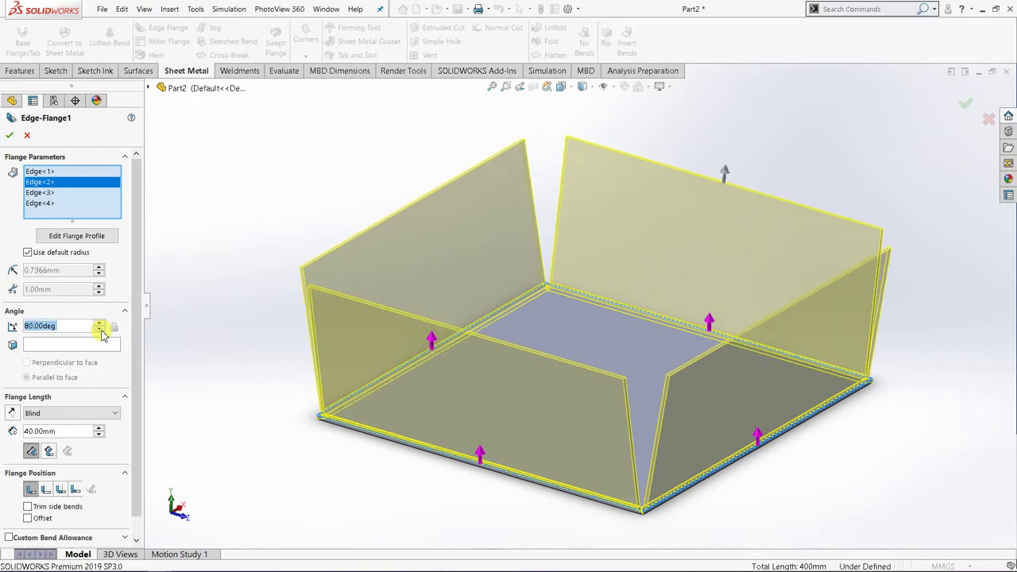
pyautogui.click(99, 329)
pyautogui.click(100, 328)
pyautogui.click(99, 329)
pyautogui.click(99, 328)
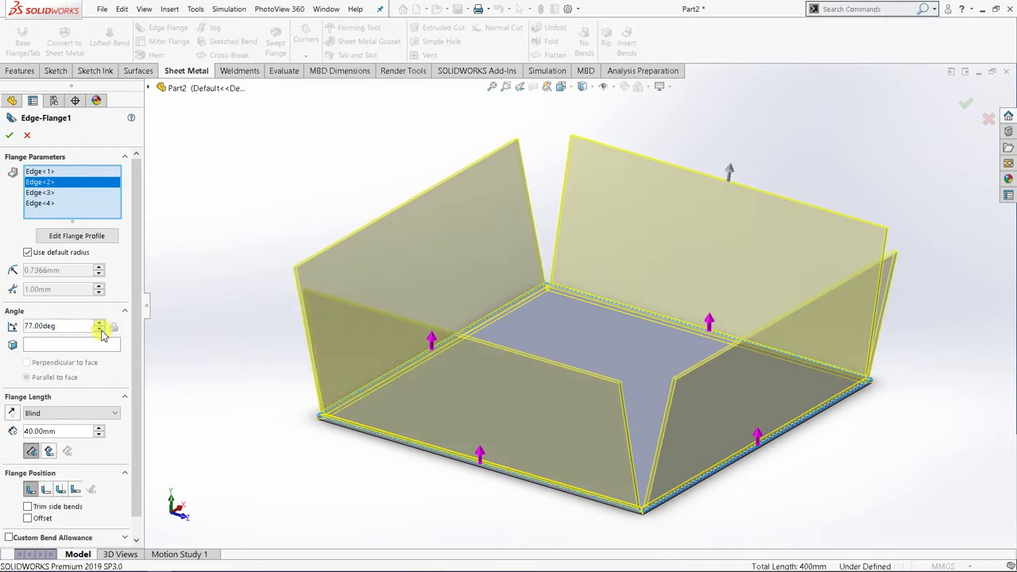
pyautogui.click(100, 329)
pyautogui.moveTo(504, 515); pyautogui.dragTo(433, 458, button='middle')
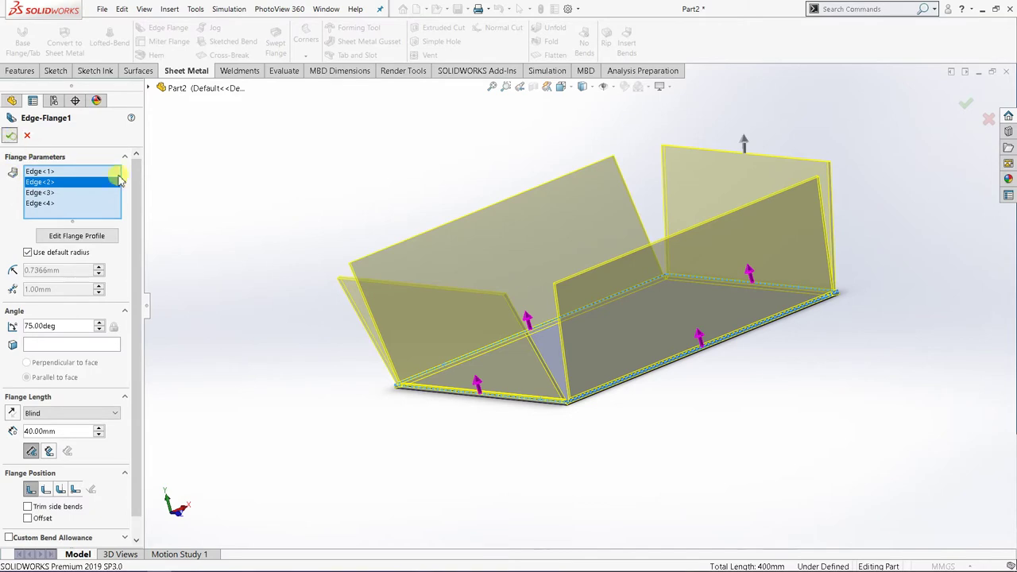
# Step: Accept Edge-Flange1 and inspect the tray with four 40 mm walls flared at 75°
pyautogui.press('Return')
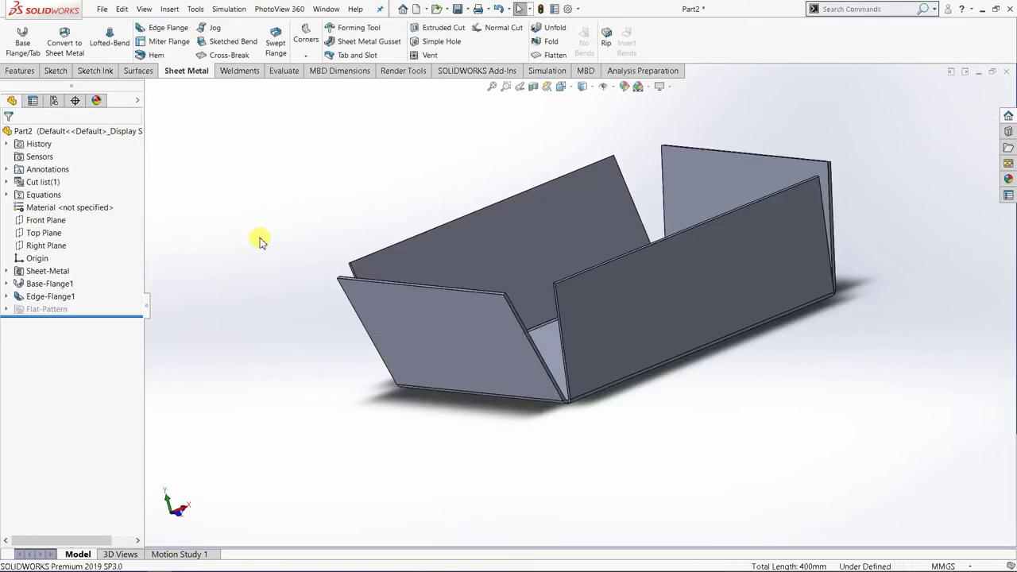
pyautogui.moveTo(417, 419); pyautogui.dragTo(625, 232, button='middle')
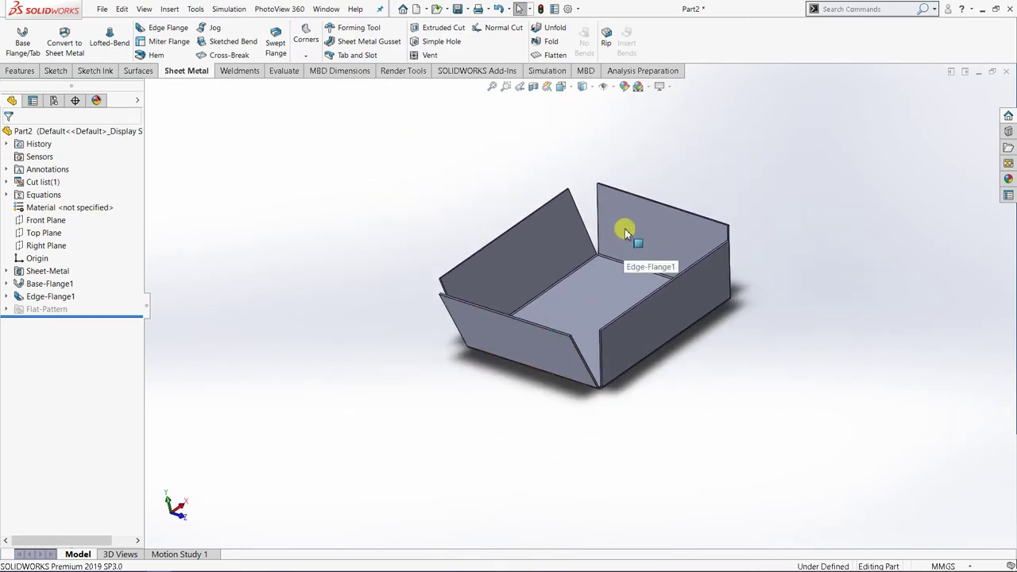
pyautogui.scroll(-1, 625, 232)
pyautogui.scroll(-2, 608, 259)
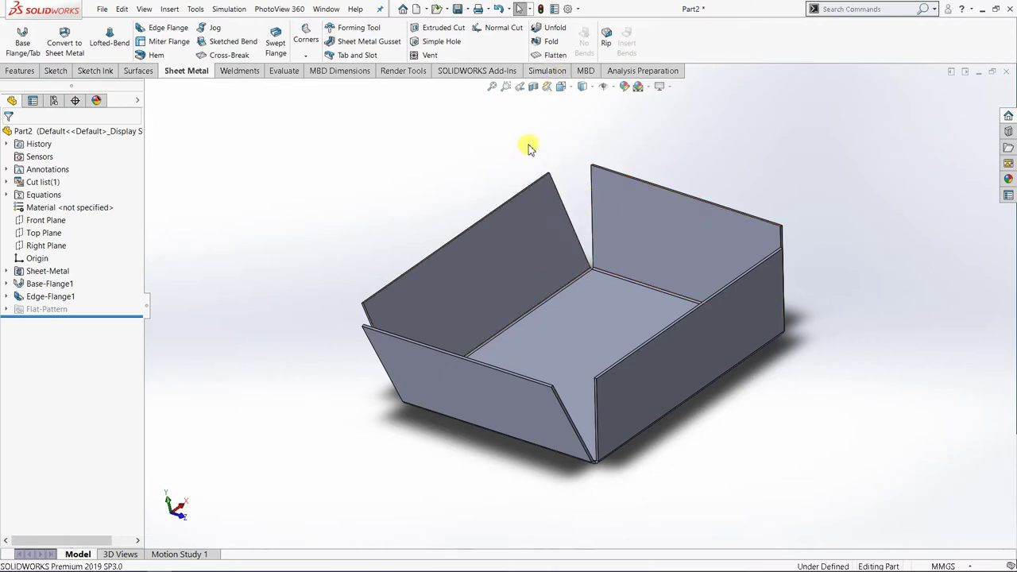
# Step: Flatten the tray into its cross-shaped pattern, inspect it, then view the refolded box
pyautogui.click(554, 58)
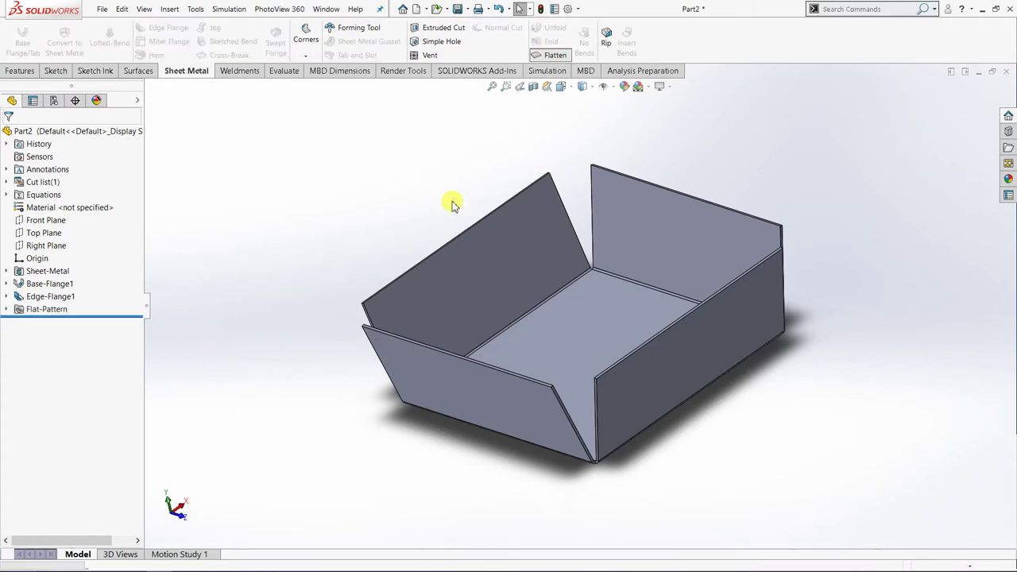
pyautogui.moveTo(433, 284); pyautogui.dragTo(450, 465, button='middle')
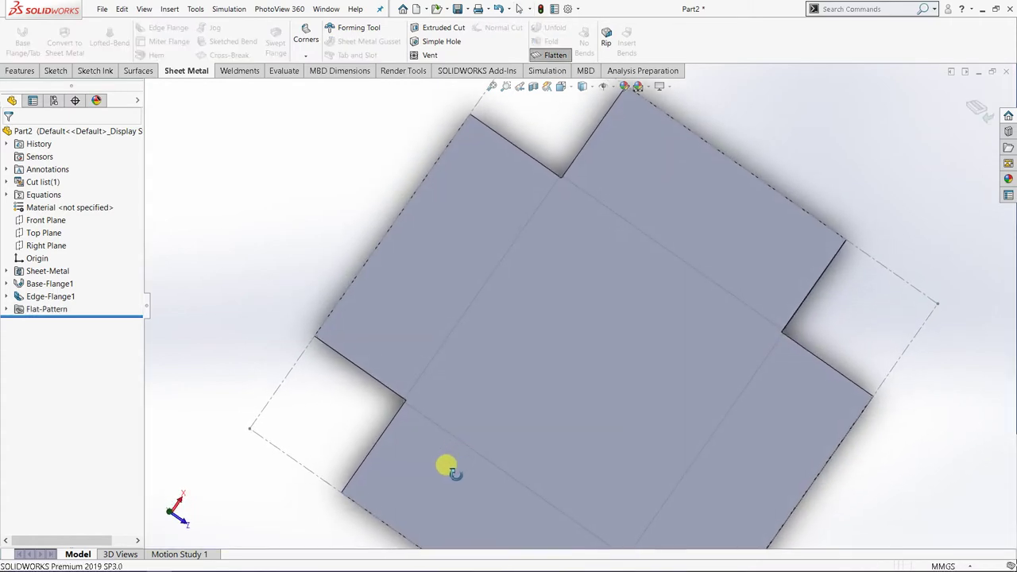
pyautogui.scroll(-3, 710, 341)
pyautogui.scroll(2, 537, 345)
pyautogui.scroll(-1, 471, 381)
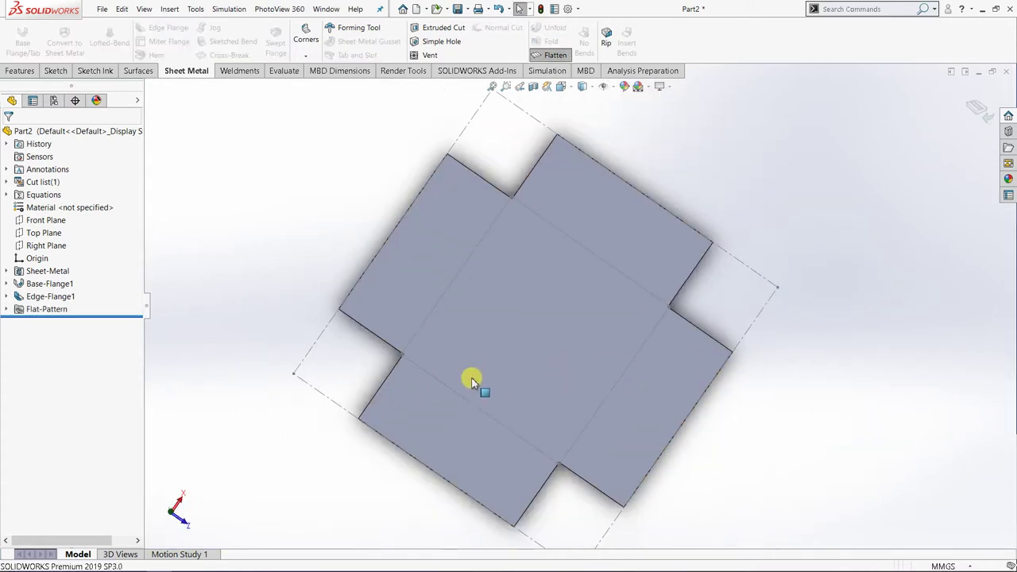
pyautogui.moveTo(472, 382); pyautogui.dragTo(419, 274, button='middle')
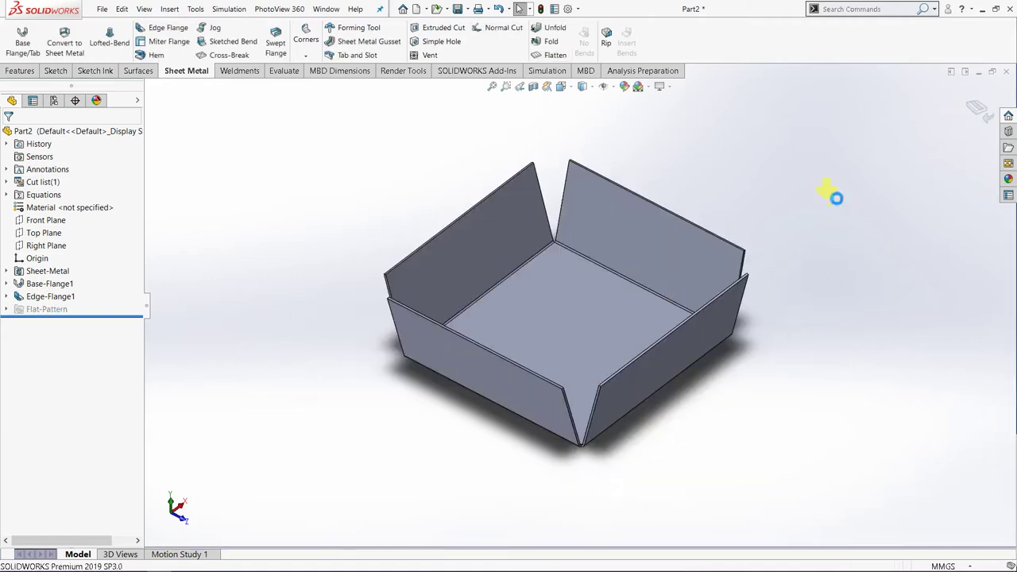
pyautogui.moveTo(668, 355); pyautogui.dragTo(653, 310, button='middle')
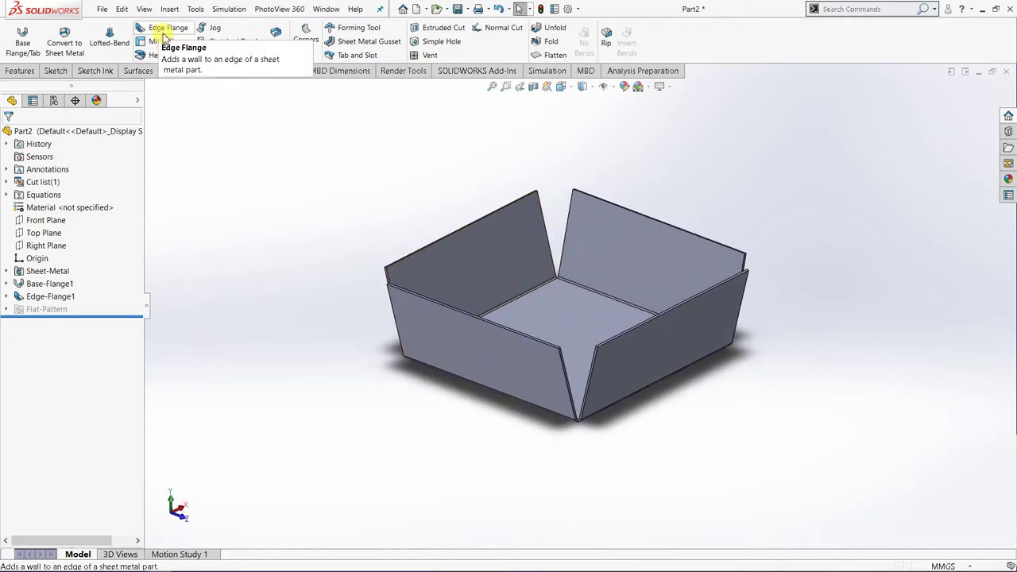
# Step: Start Edge-Flange2 on a side wall's top edge with a 53 mm length
pyautogui.click(167, 29)
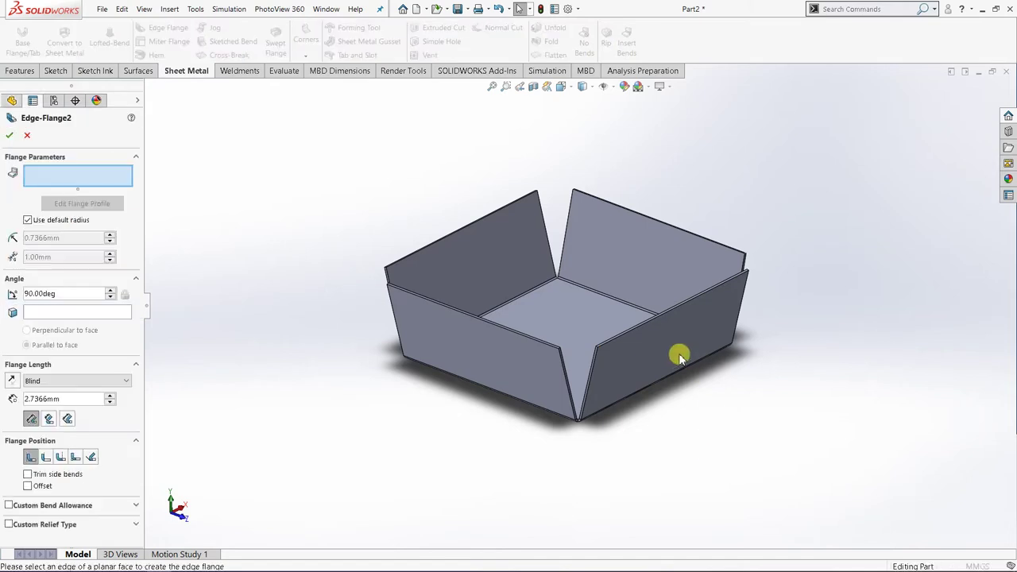
pyautogui.scroll(-5, 646, 329)
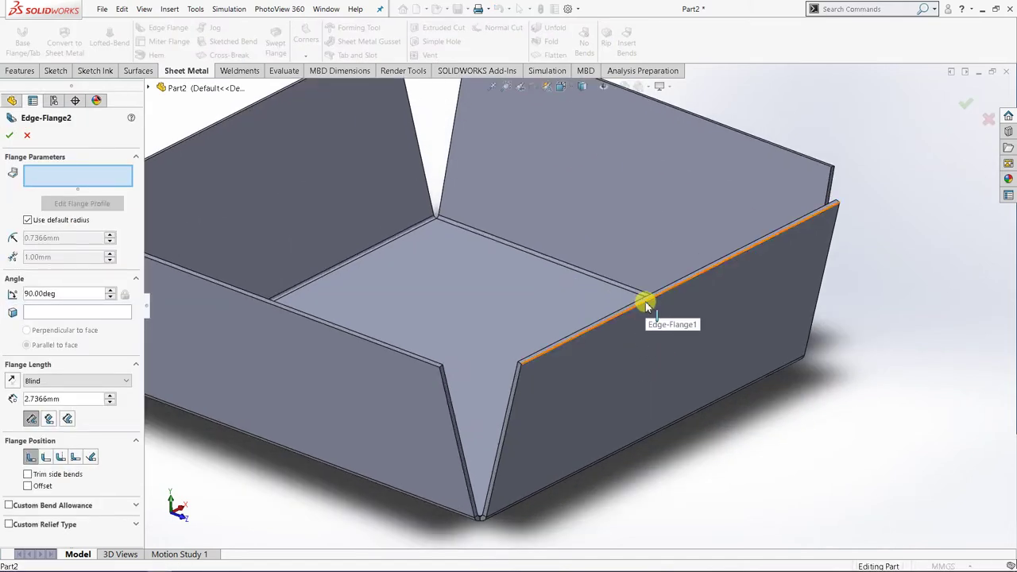
pyautogui.click(646, 306)
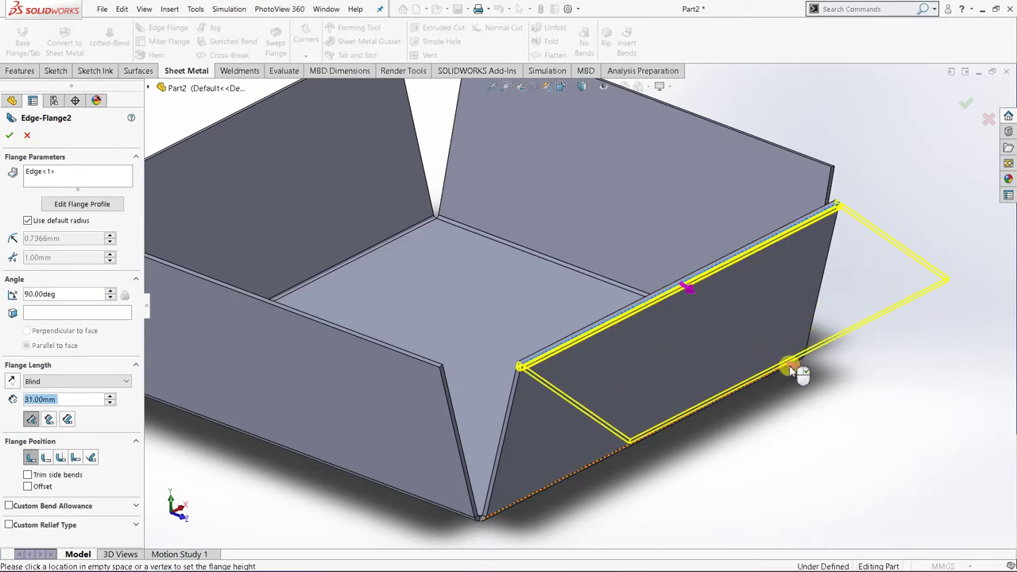
pyautogui.scroll(3, 798, 372)
pyautogui.moveTo(759, 350); pyautogui.dragTo(771, 318, button='middle')
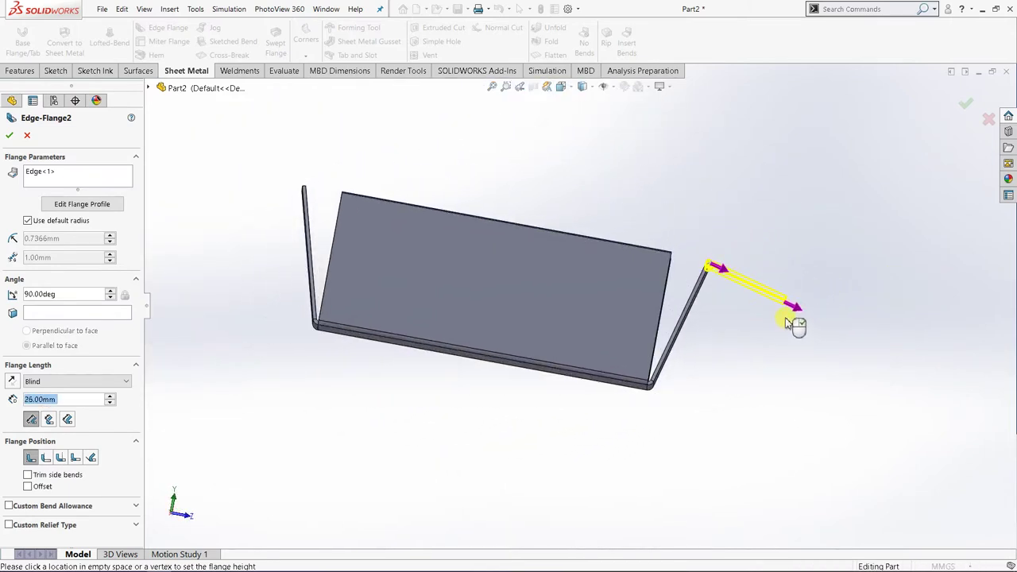
pyautogui.write('1')
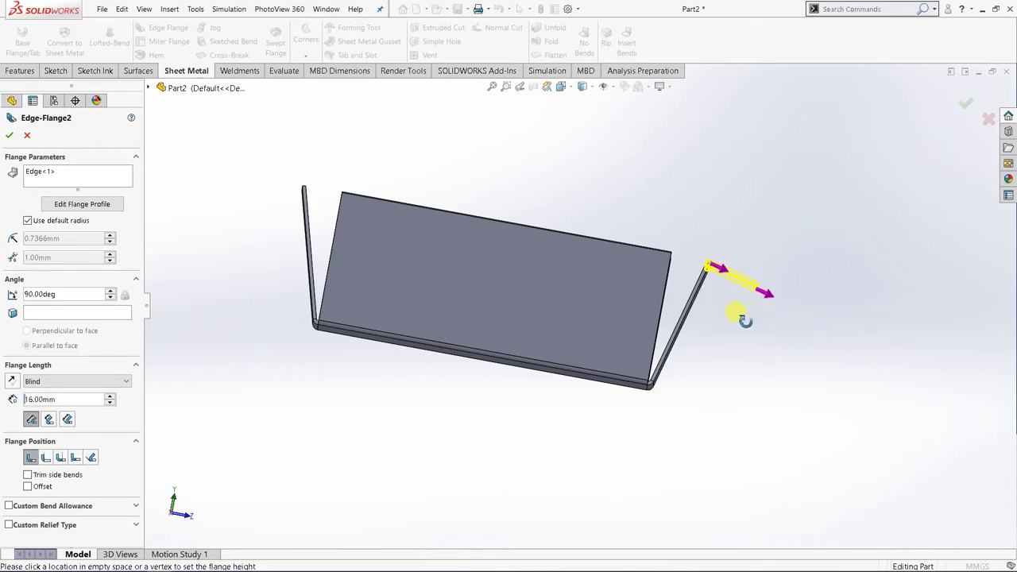
pyautogui.hotkey('ctrl', '7')
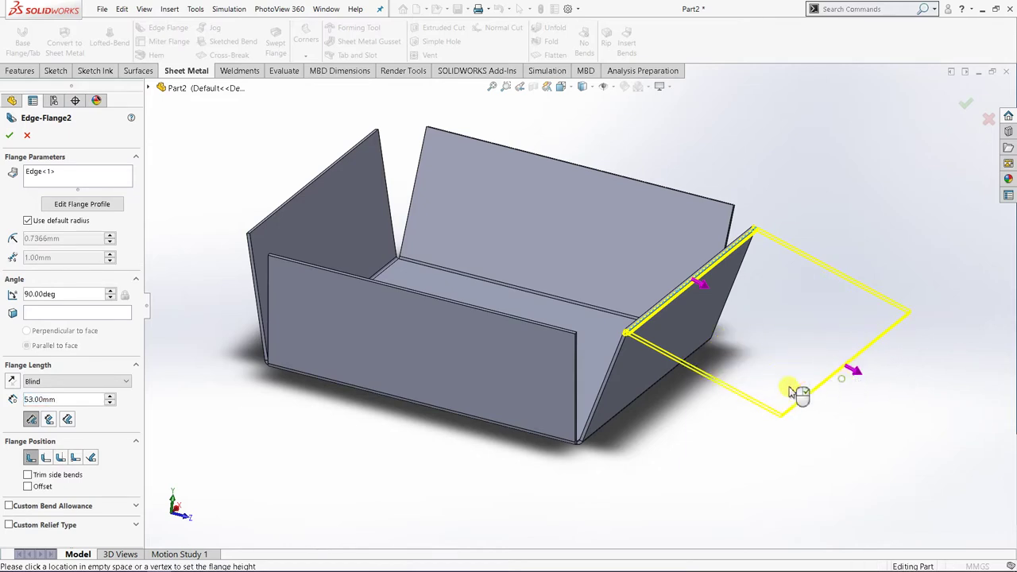
pyautogui.click(799, 392)
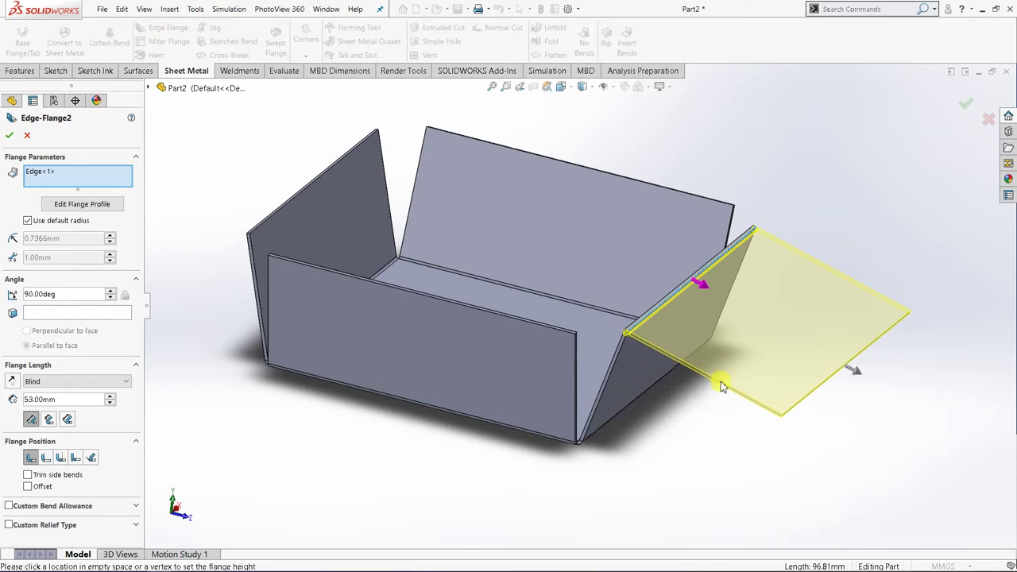
# Step: Inspect the 53 mm, 90° Edge-Flange2 preview around the flange corner
pyautogui.scroll(-5, 656, 355)
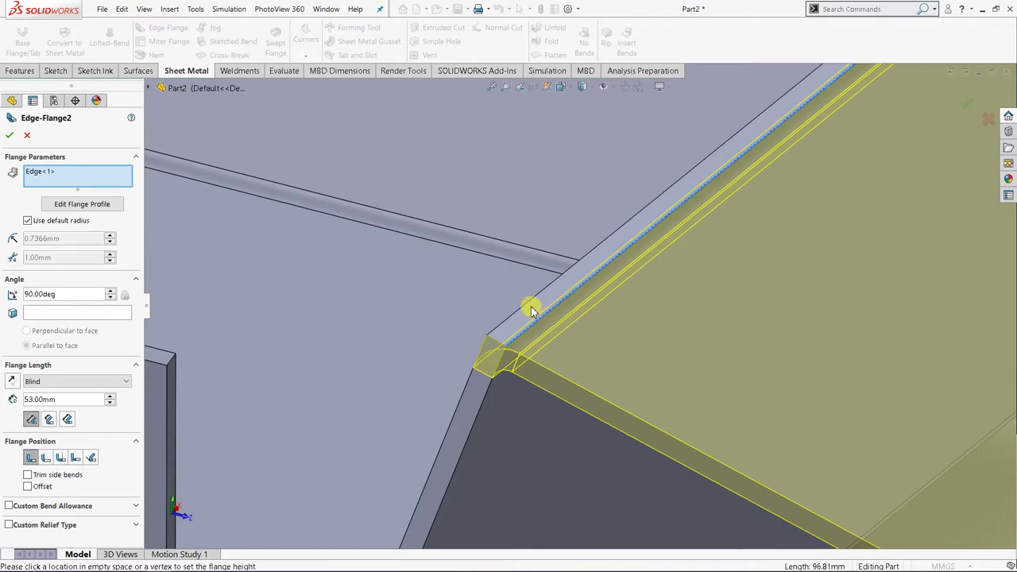
pyautogui.moveTo(560, 333); pyautogui.dragTo(590, 295, button='middle')
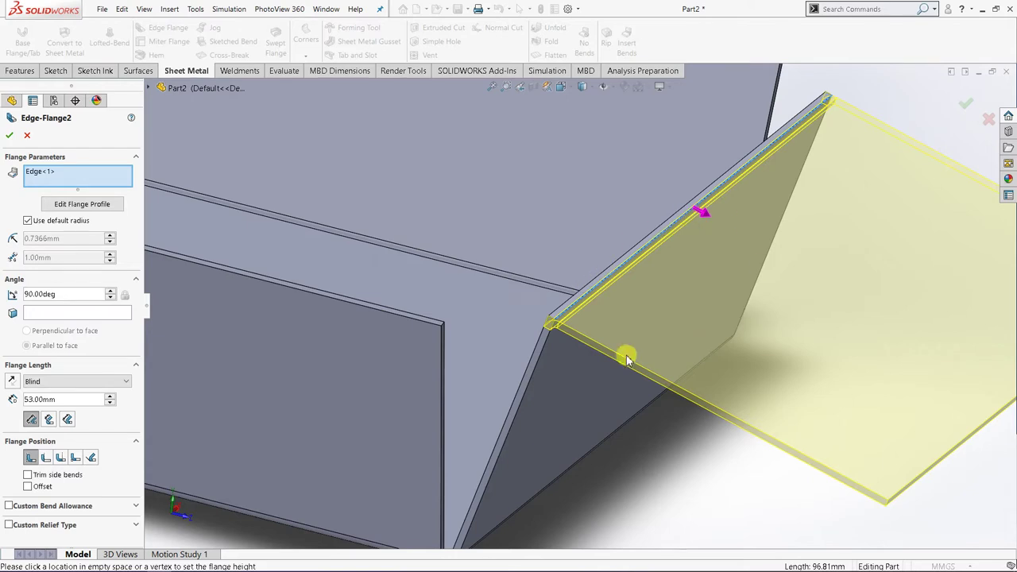
pyautogui.scroll(-4, 642, 267)
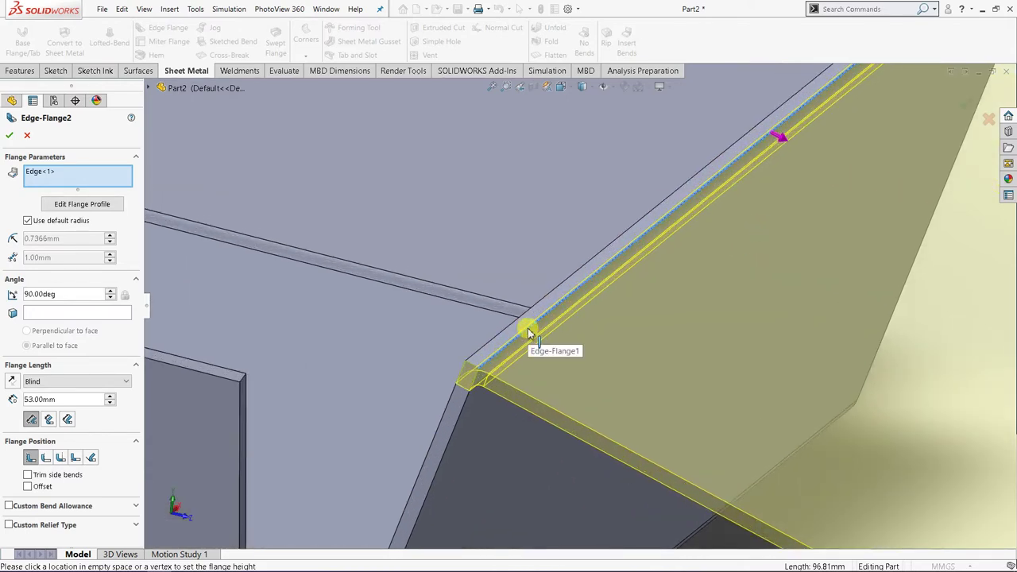
pyautogui.scroll(8, 529, 332)
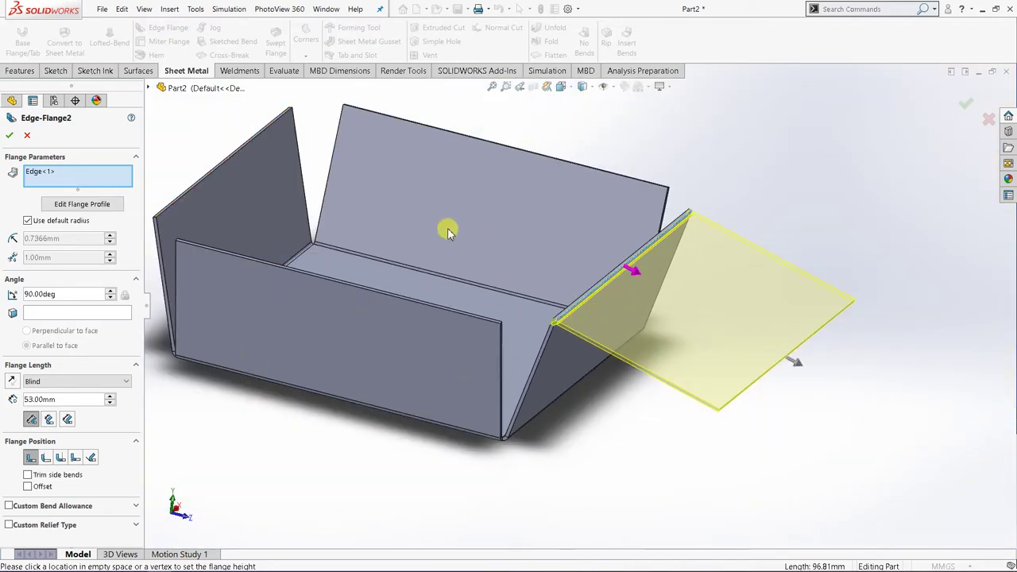
pyautogui.scroll(-3, 533, 303)
pyautogui.scroll(-3, 570, 318)
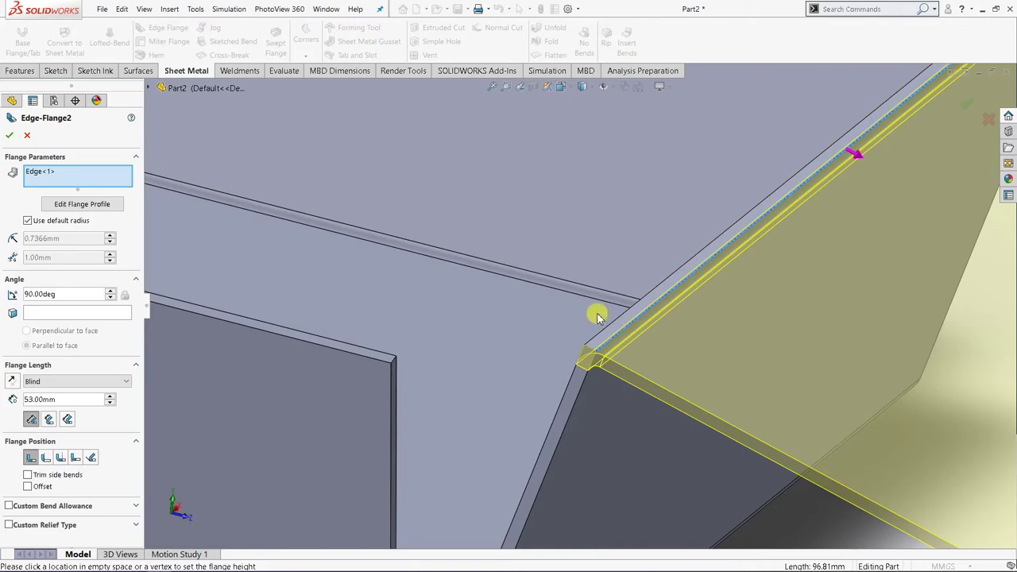
pyautogui.scroll(5, 595, 310)
pyautogui.scroll(-6, 416, 254)
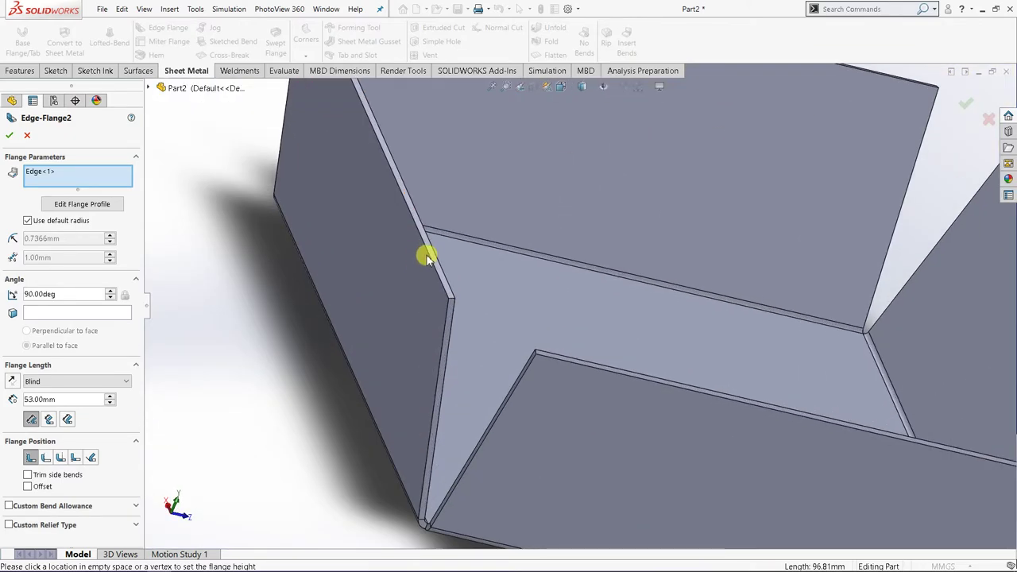
# Step: Add the opposite wall's top edge, then delete Edge<2> so only one edge remains
pyautogui.click(426, 251)
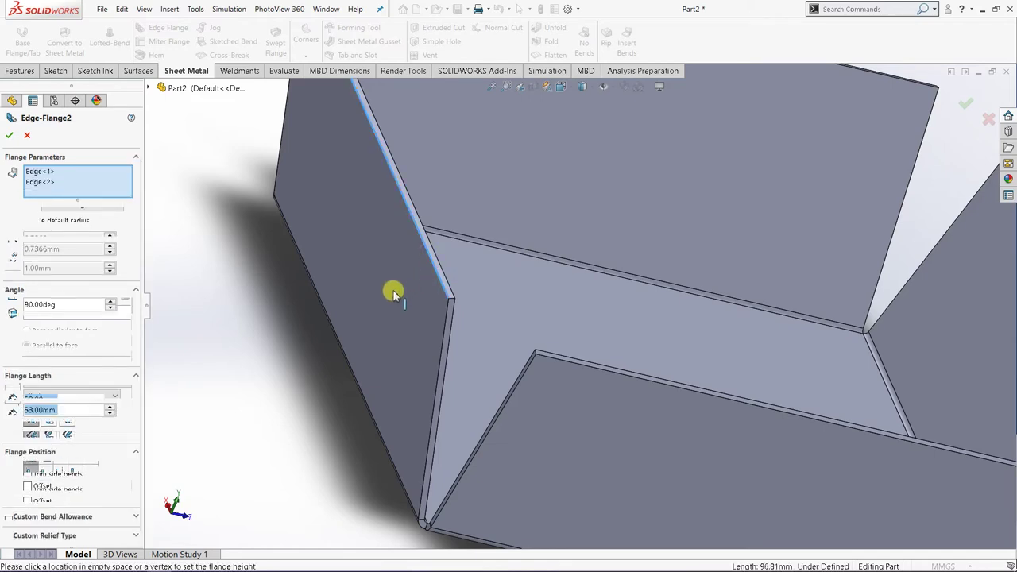
pyautogui.scroll(5, 468, 317)
pyautogui.moveTo(672, 397); pyautogui.dragTo(676, 302, button='middle')
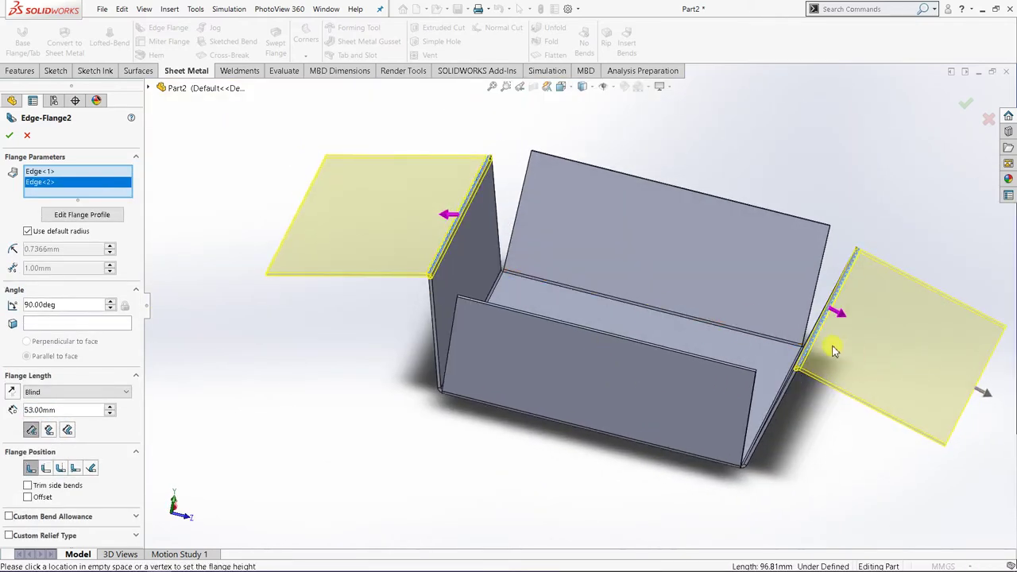
pyautogui.rightClick(93, 189)
pyautogui.click(127, 205)
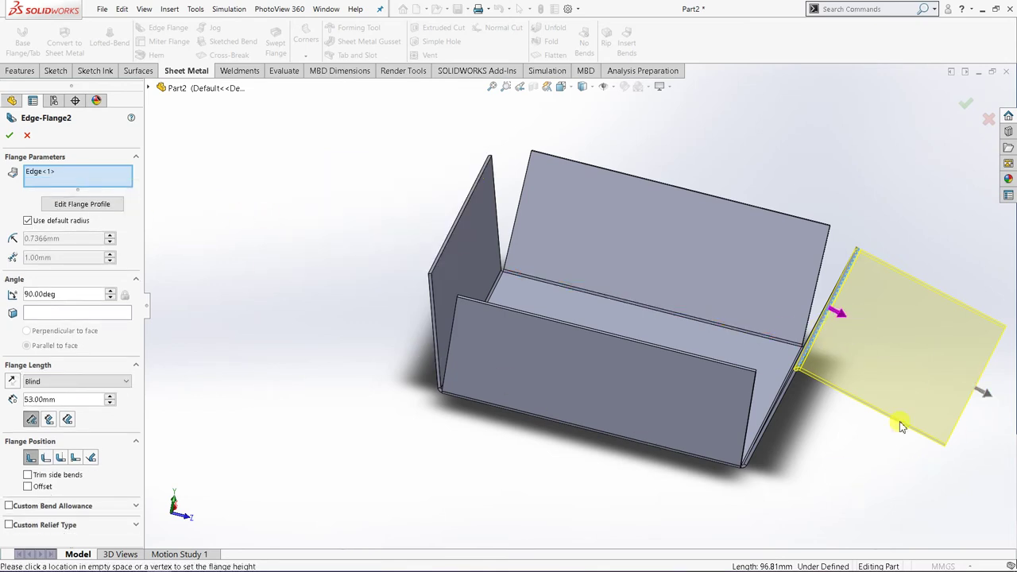
pyautogui.moveTo(866, 451); pyautogui.dragTo(878, 405, button='middle')
# Step: Set the Edge-Flange2 length to 50 mm
pyautogui.click(67, 403)
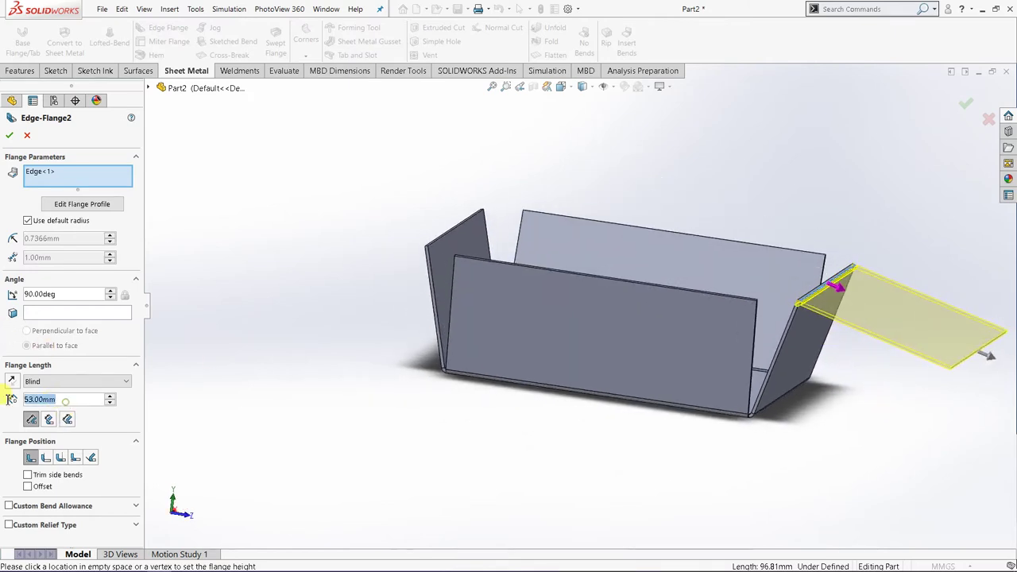
pyautogui.scroll(3, 754, 381)
pyautogui.scroll(-3, 771, 322)
pyautogui.scroll(-3, 771, 322)
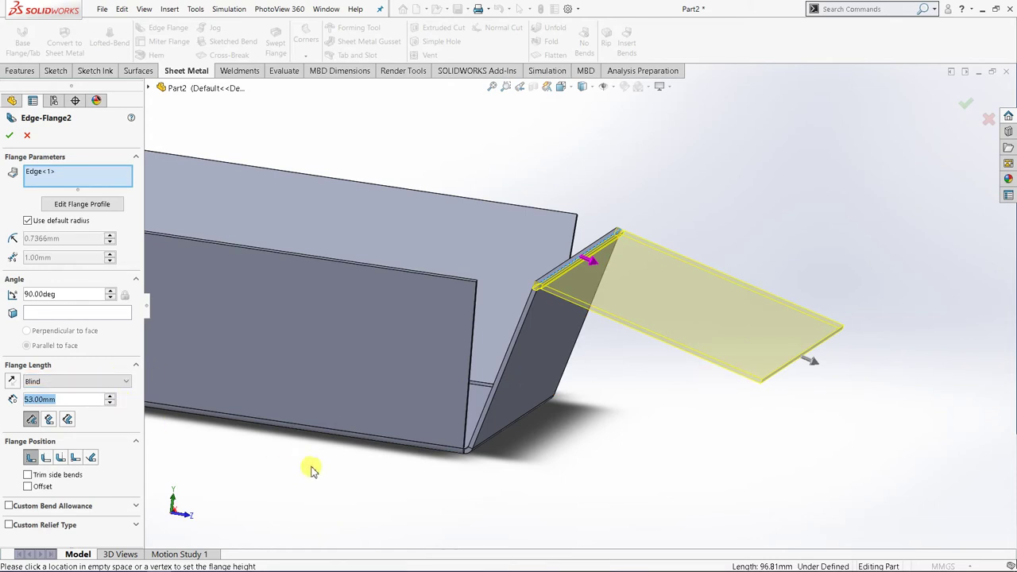
pyautogui.write('50')
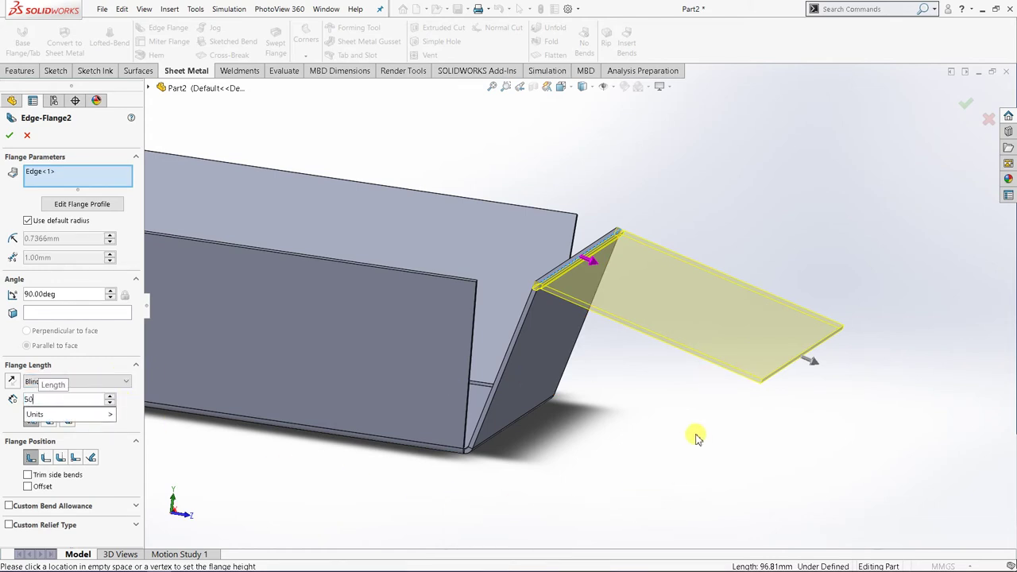
pyautogui.press('Return')
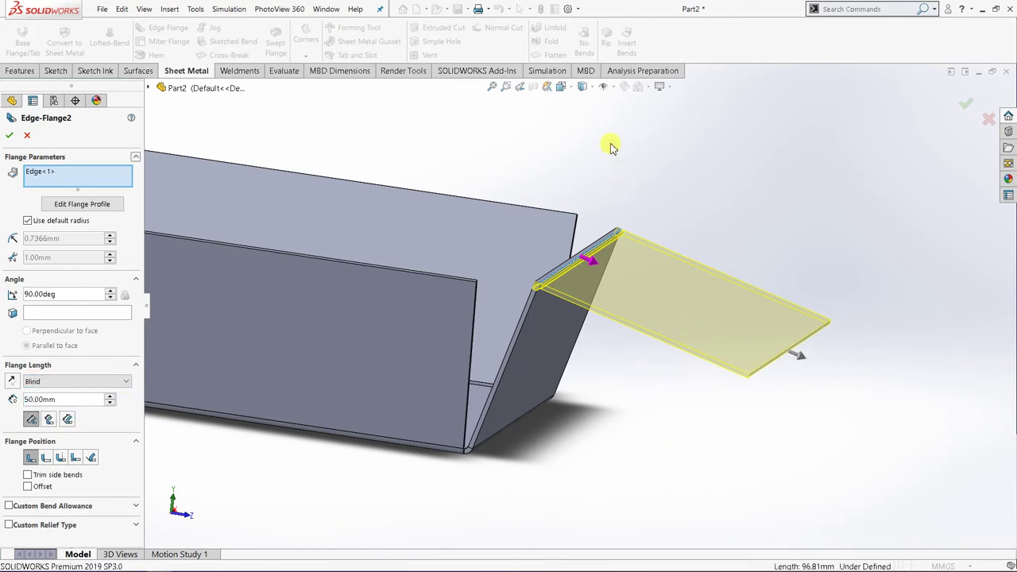
# Step: View the part from the front and then from the right side
pyautogui.click(561, 86)
pyautogui.click(577, 133)
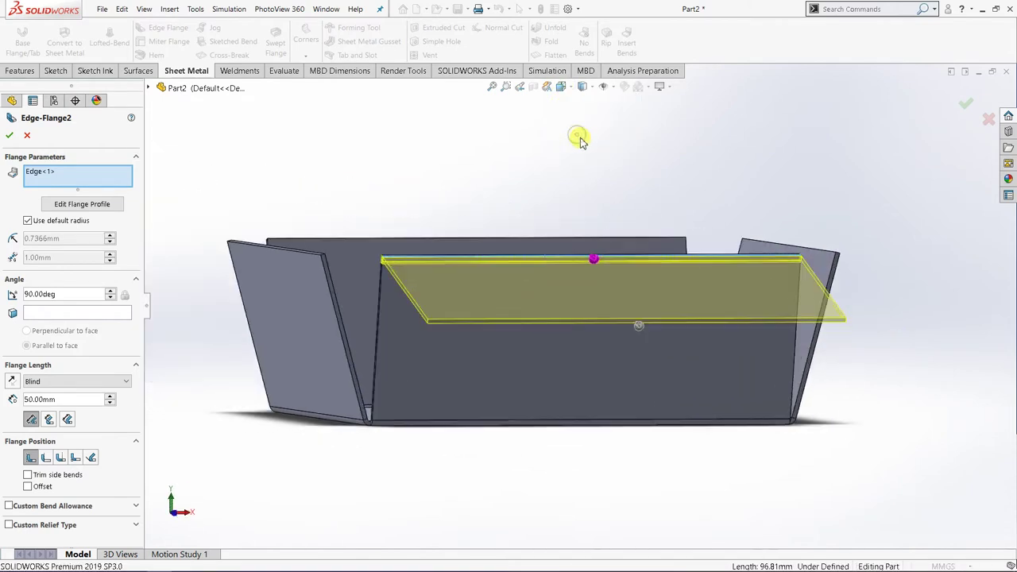
pyautogui.click(560, 85)
pyautogui.click(596, 131)
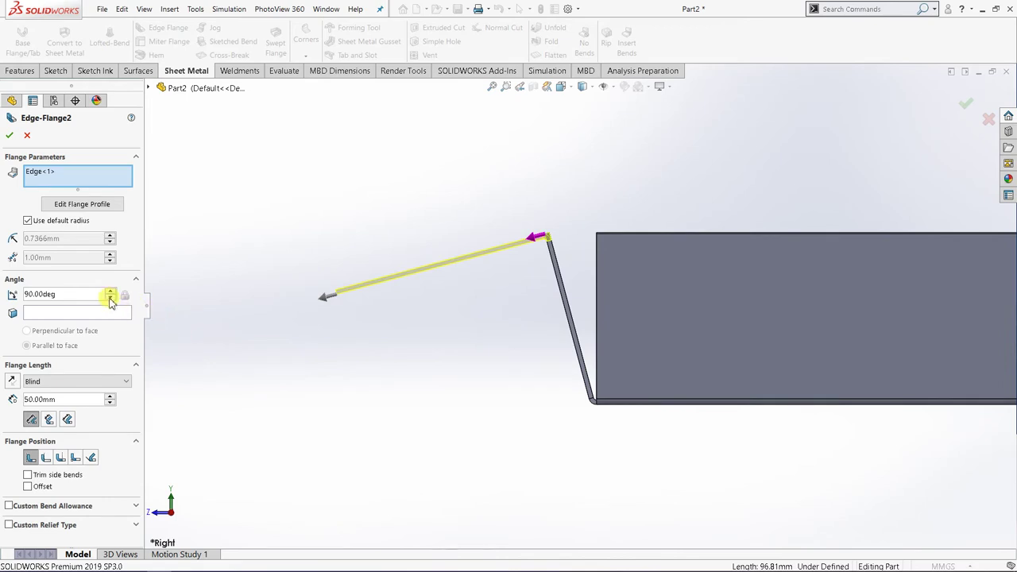
# Step: Lower the Edge-Flange2 angle step by step to 75°
pyautogui.click(111, 299)
pyautogui.click(110, 299)
pyautogui.click(111, 299)
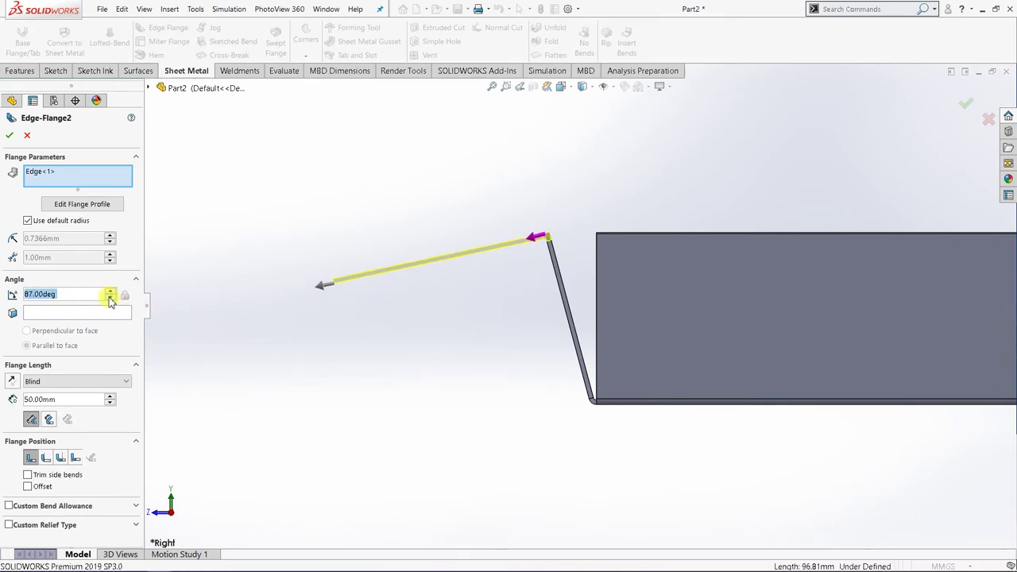
pyautogui.click(111, 299)
pyautogui.click(110, 299)
pyautogui.click(111, 299)
pyautogui.click(111, 298)
pyautogui.click(110, 298)
pyautogui.click(110, 298)
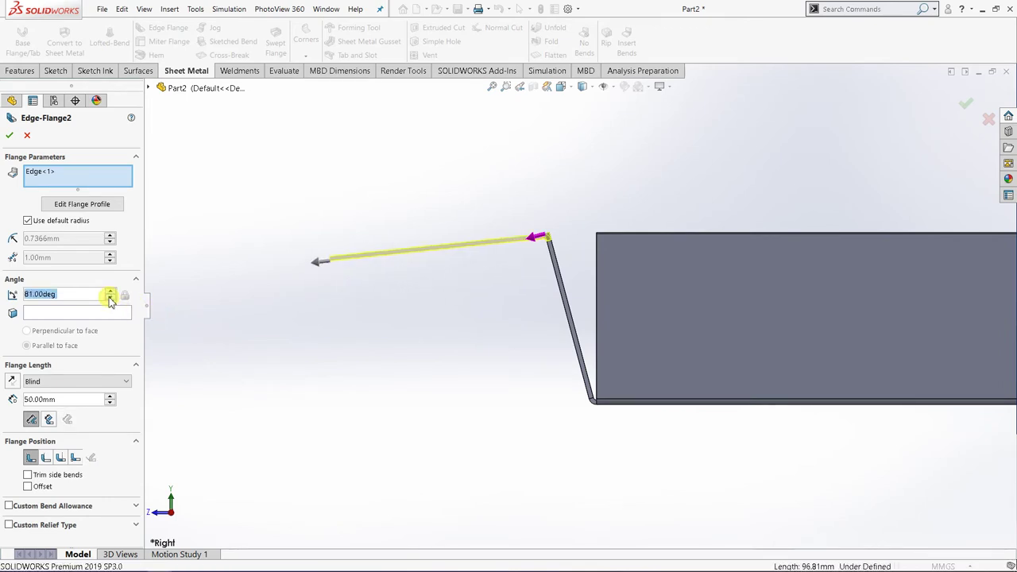
pyautogui.click(110, 299)
pyautogui.click(111, 299)
pyautogui.click(111, 298)
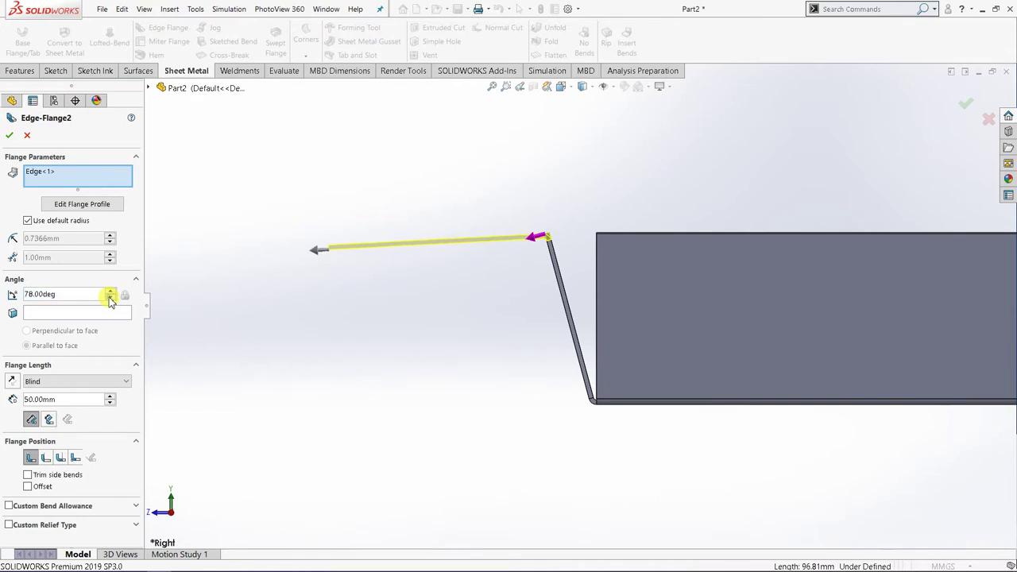
pyautogui.click(110, 298)
pyautogui.click(111, 298)
pyautogui.click(110, 298)
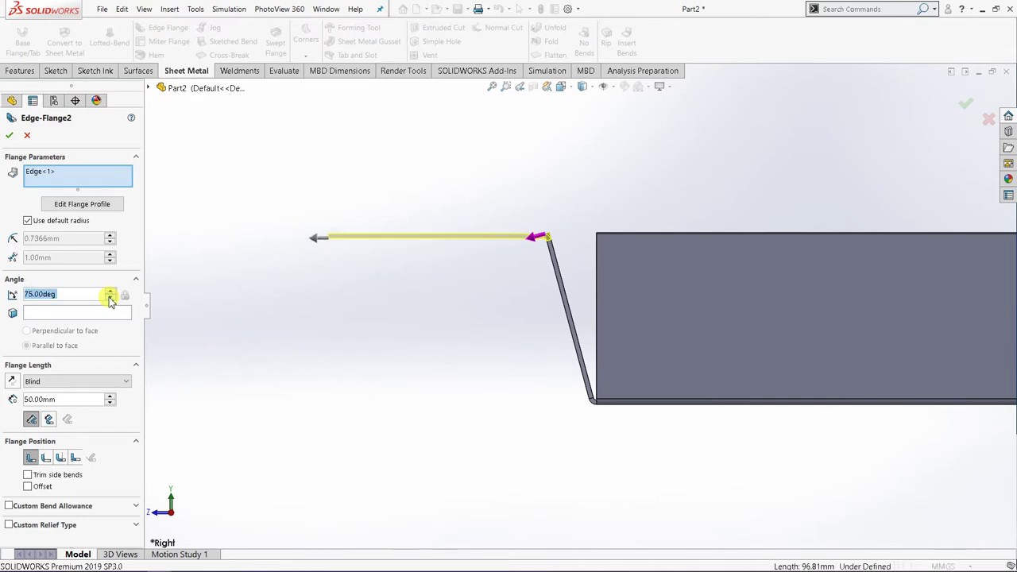
# Step: Check the 50 mm, 75° lip preview from the right side and angled views
pyautogui.moveTo(449, 427); pyautogui.dragTo(679, 459, button='middle')
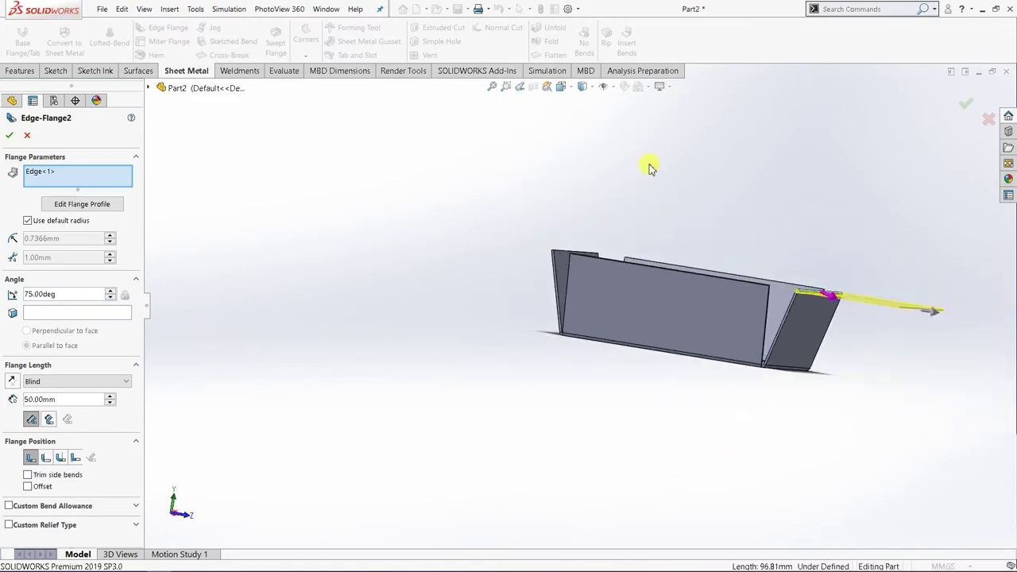
pyautogui.click(562, 87)
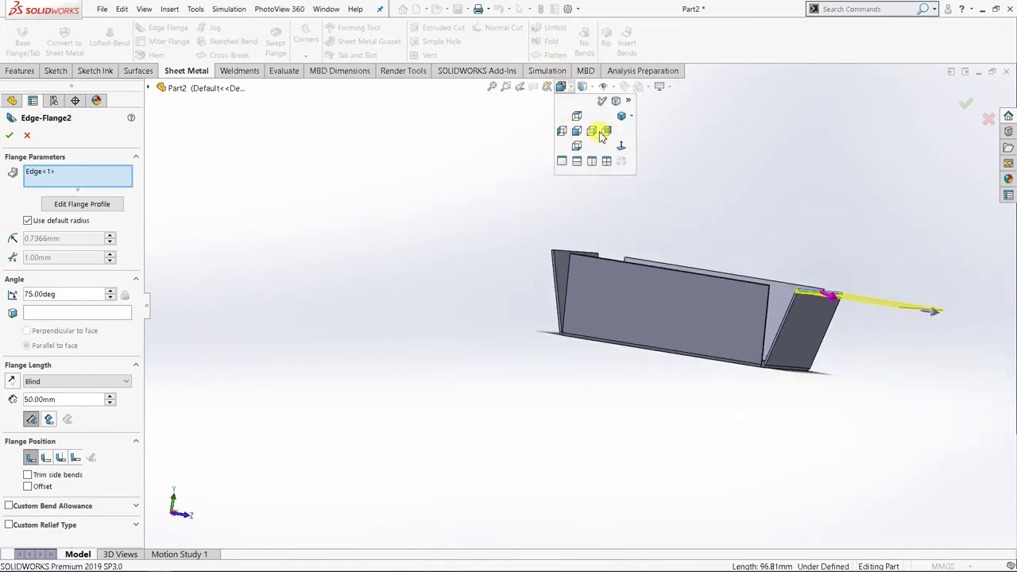
pyautogui.click(601, 133)
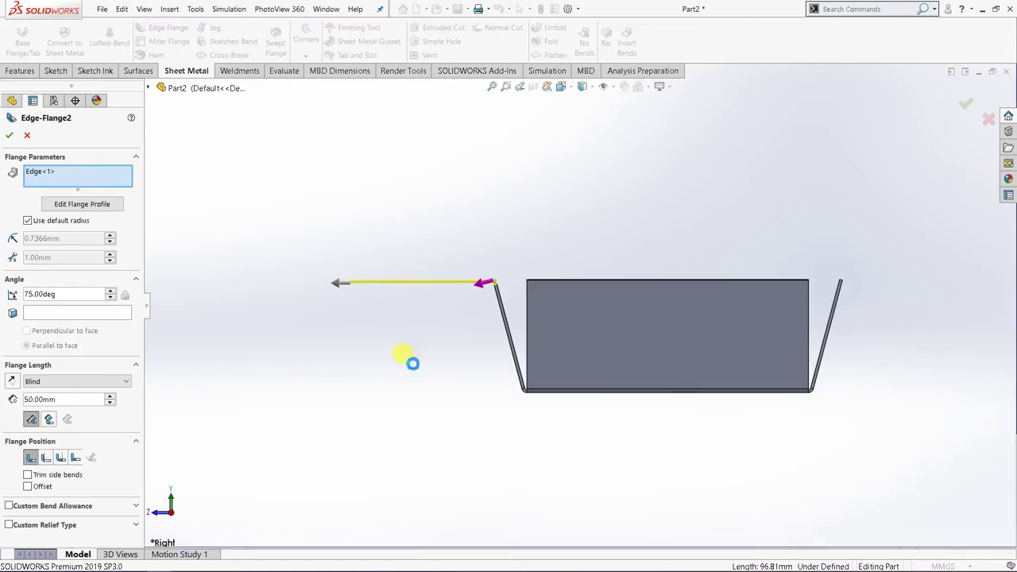
pyautogui.scroll(-2, 500, 277)
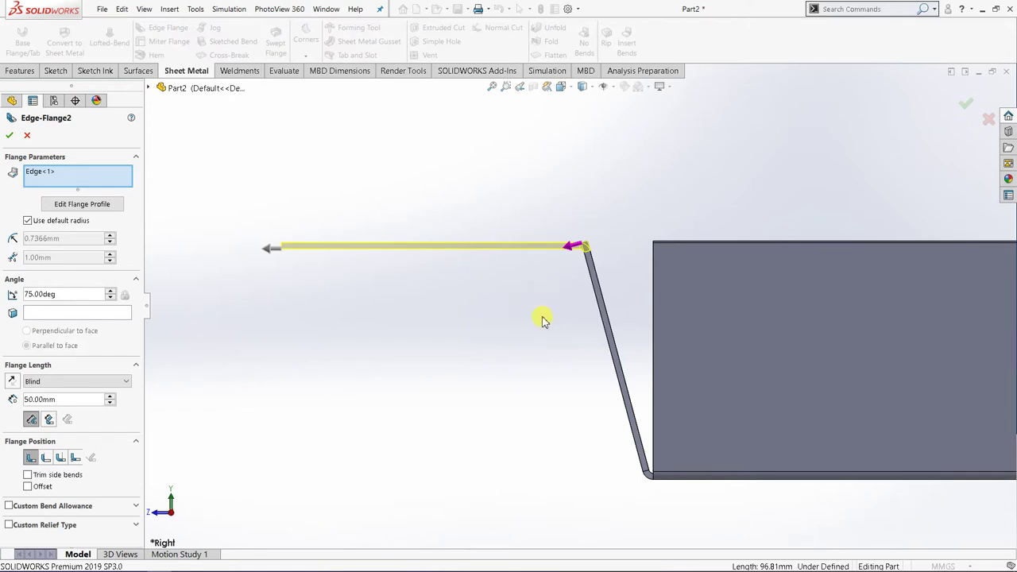
pyautogui.scroll(2, 542, 319)
pyautogui.scroll(1, 544, 320)
pyautogui.moveTo(545, 318); pyautogui.dragTo(580, 388, button='middle')
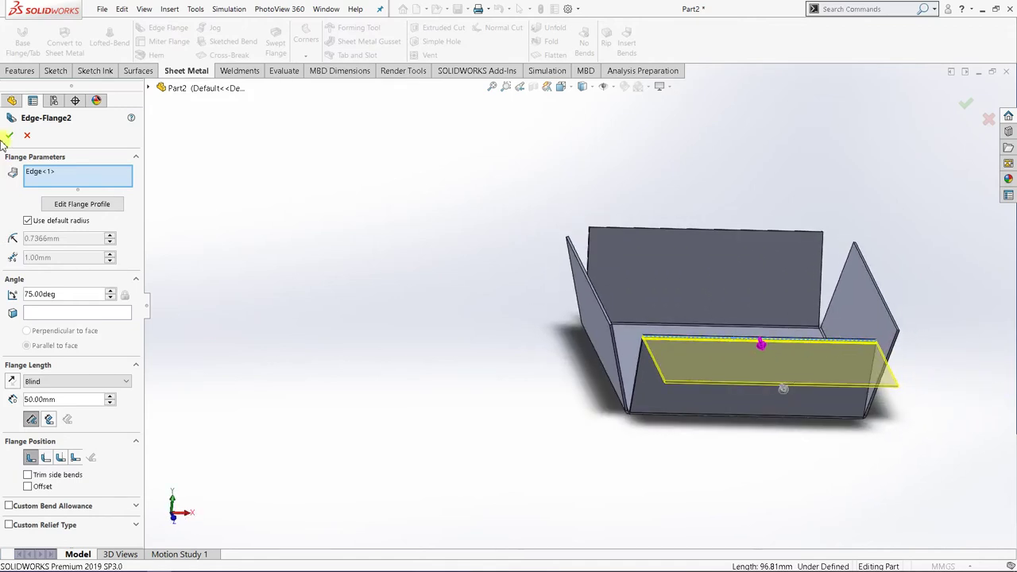
# Step: Accept Edge-Flange2 and flatten the tray to inspect its flat pattern
pyautogui.click(8, 137)
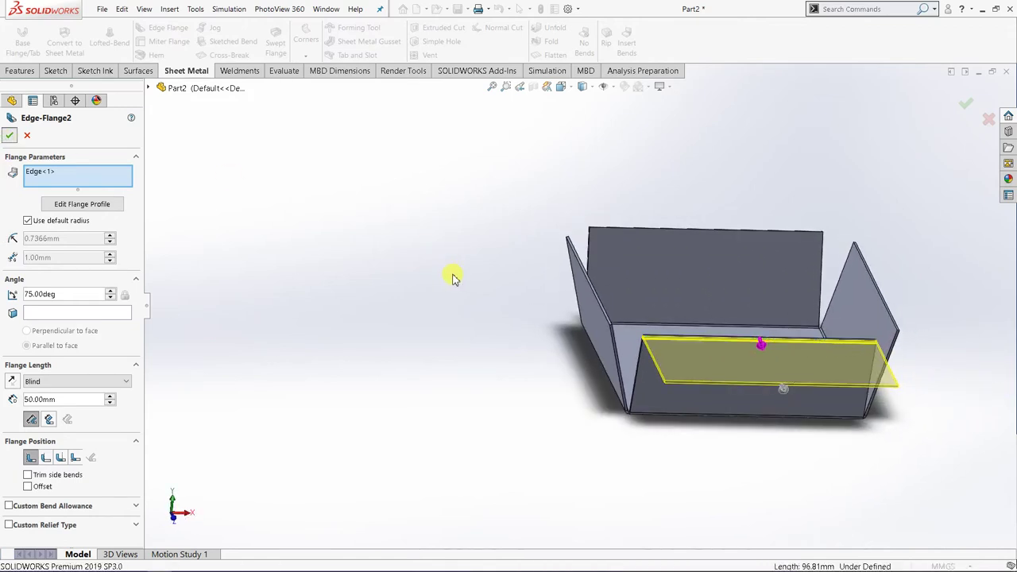
pyautogui.moveTo(651, 296); pyautogui.dragTo(595, 389, button='middle')
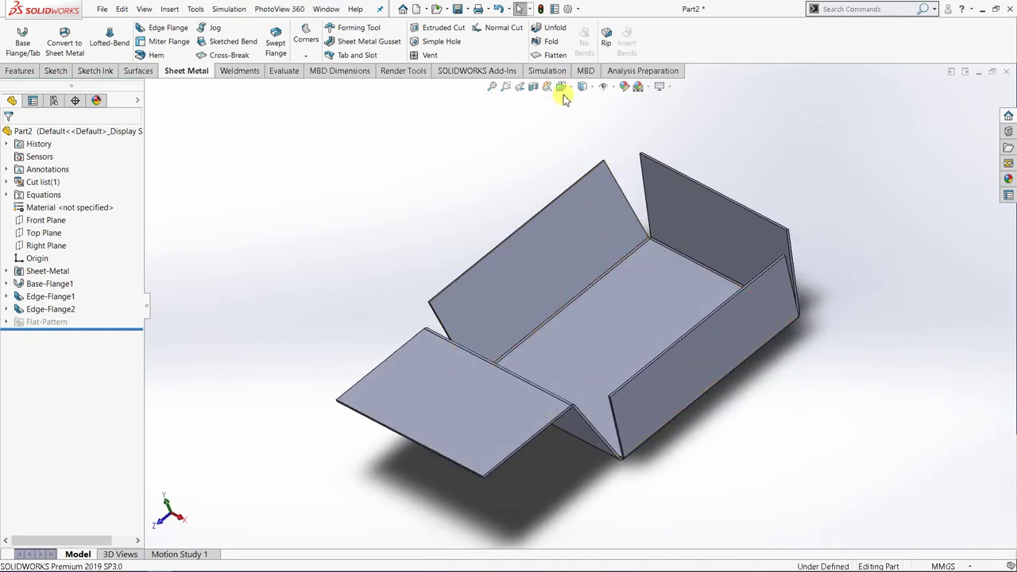
pyautogui.click(556, 57)
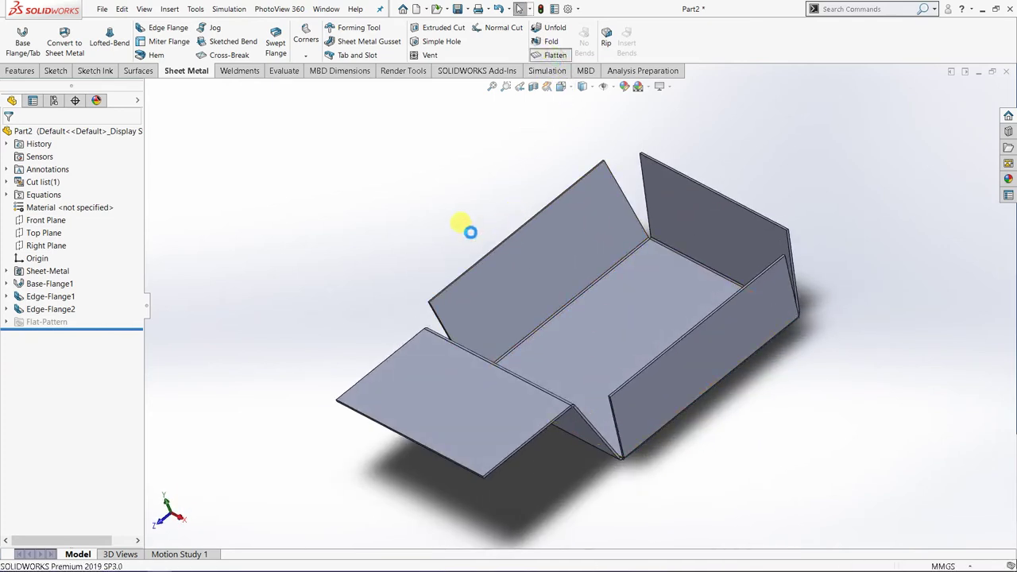
pyautogui.moveTo(468, 231); pyautogui.dragTo(540, 293, button='middle')
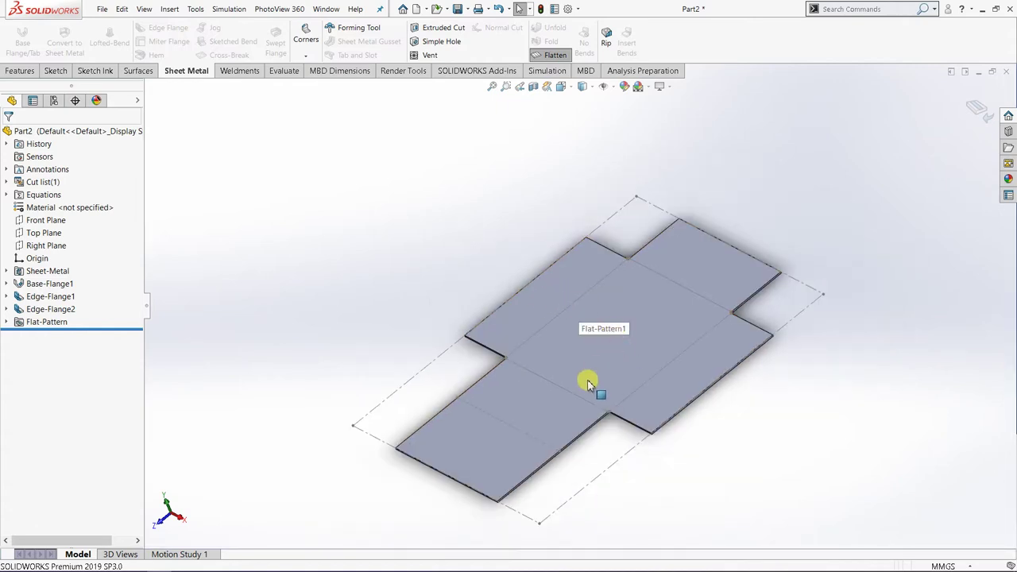
pyautogui.moveTo(588, 379); pyautogui.dragTo(715, 354, button='middle')
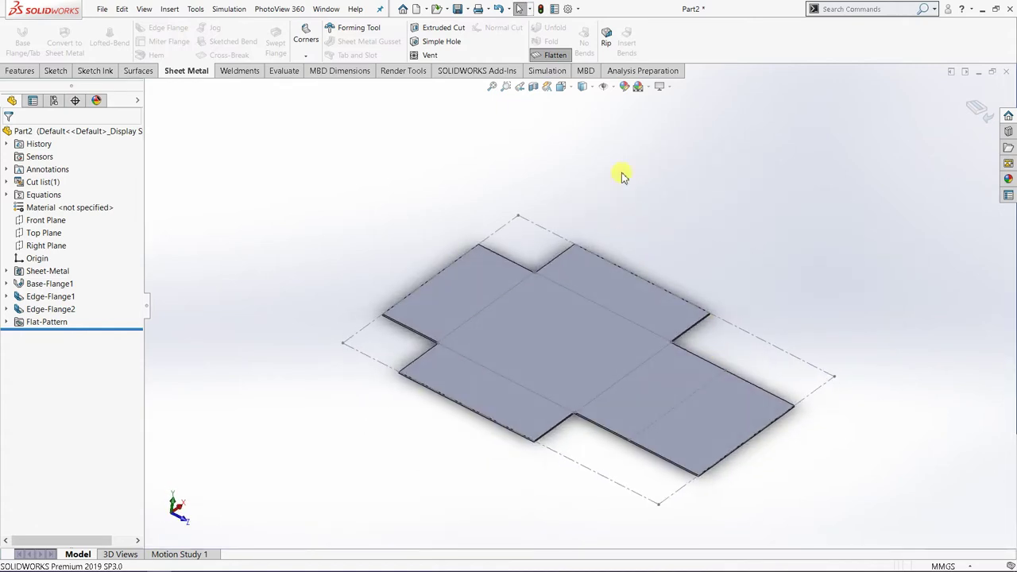
# Step: Fold the flat pattern back into the lipped tray and view it from a new angle
pyautogui.click(556, 55)
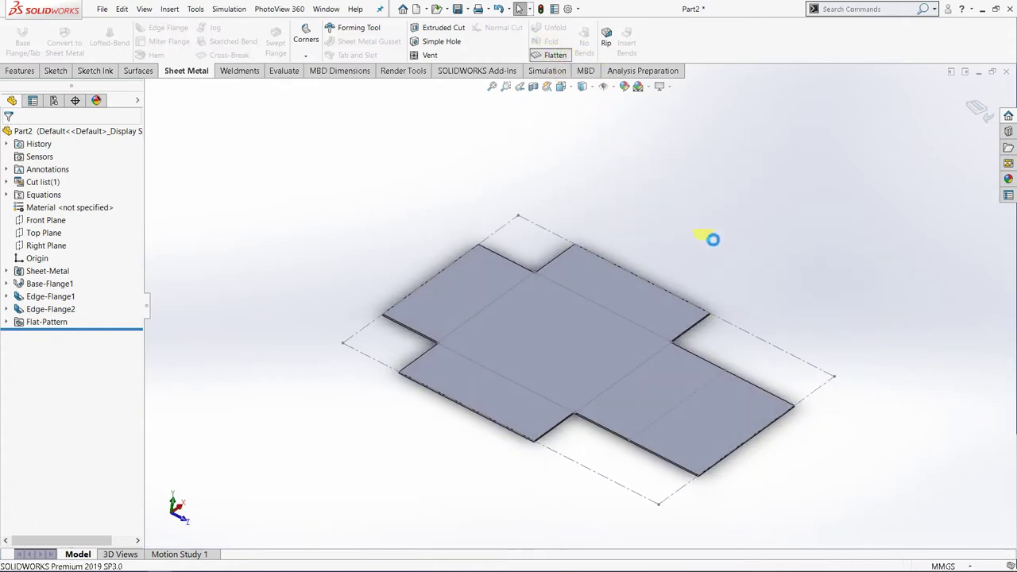
pyautogui.scroll(-2, 601, 295)
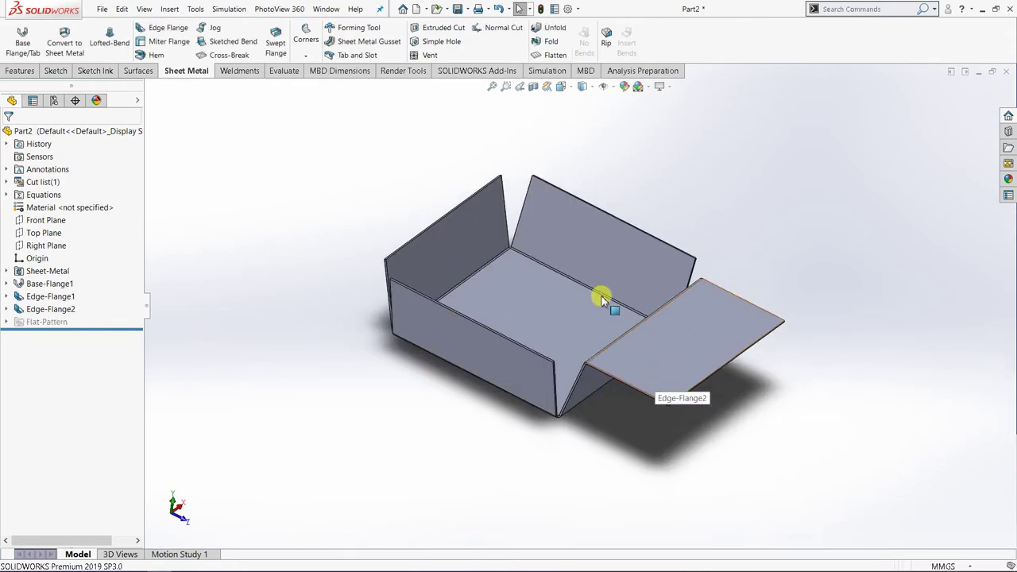
pyautogui.moveTo(501, 312); pyautogui.dragTo(401, 301, button='middle')
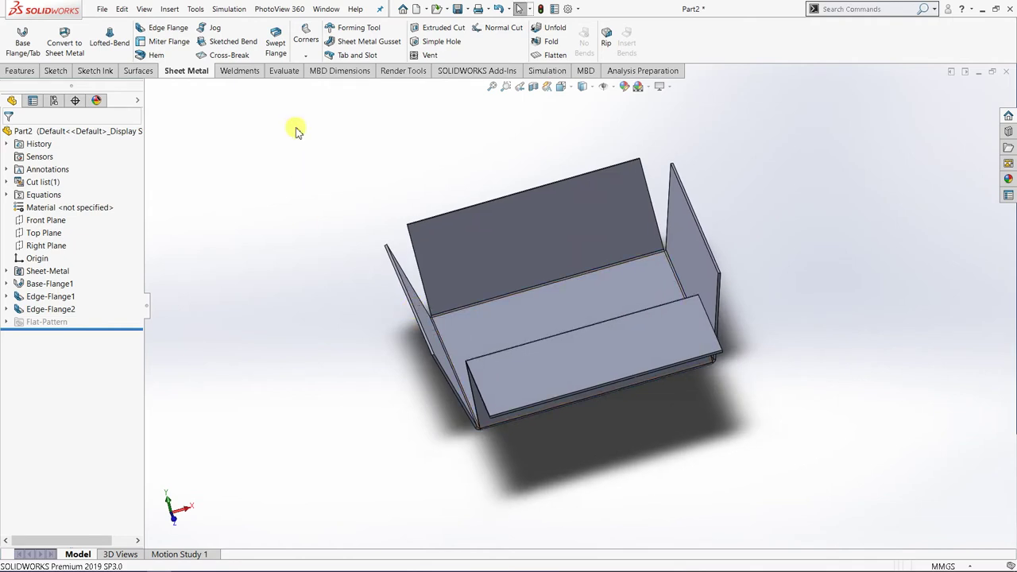
# Step: Start Edge-Flange3 on the top edges of the left and right side flanges, 50 mm Blind
pyautogui.click(167, 30)
pyautogui.scroll(-3, 462, 373)
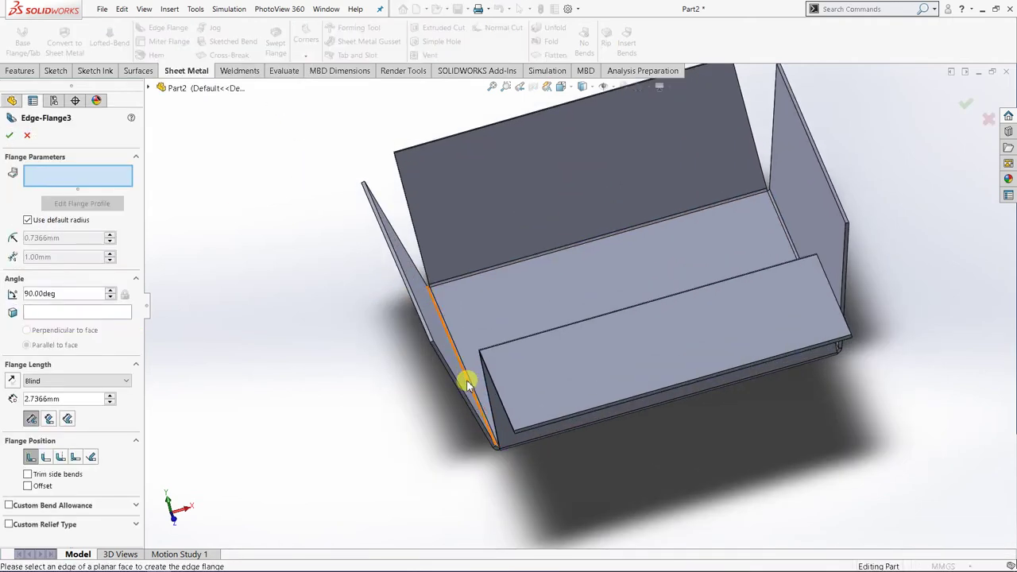
pyautogui.scroll(-2, 467, 385)
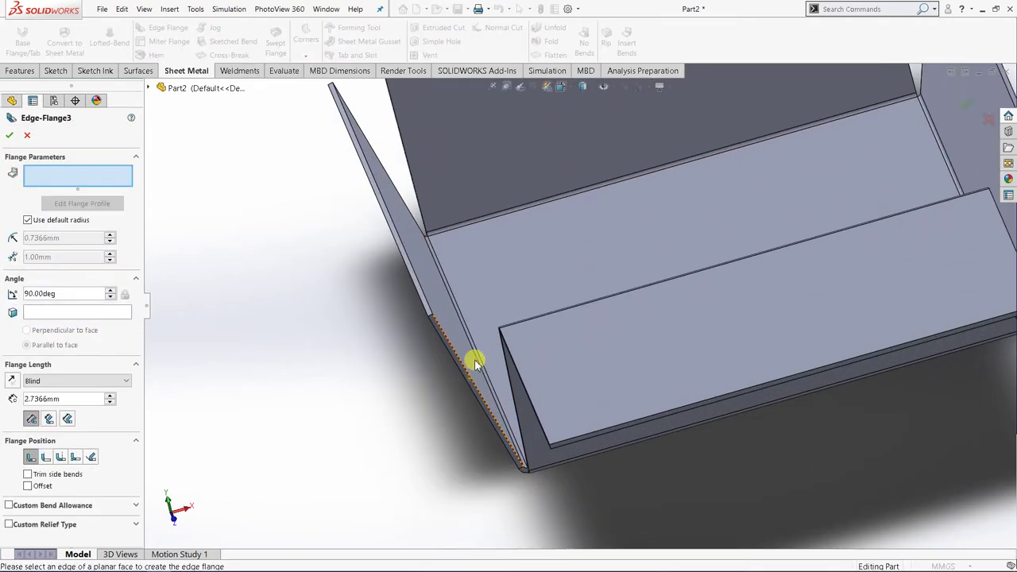
pyautogui.click(418, 288)
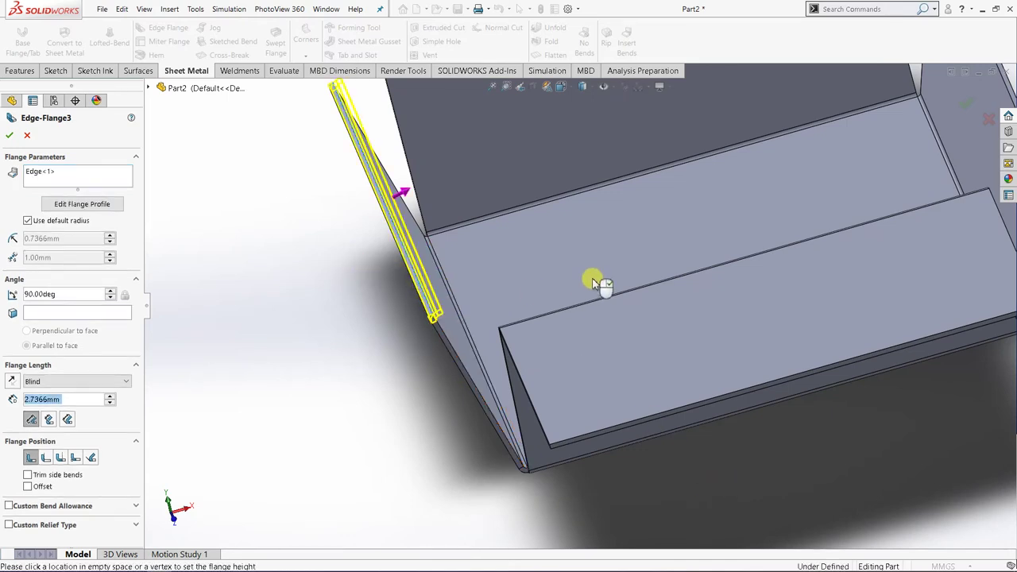
pyautogui.scroll(3, 617, 268)
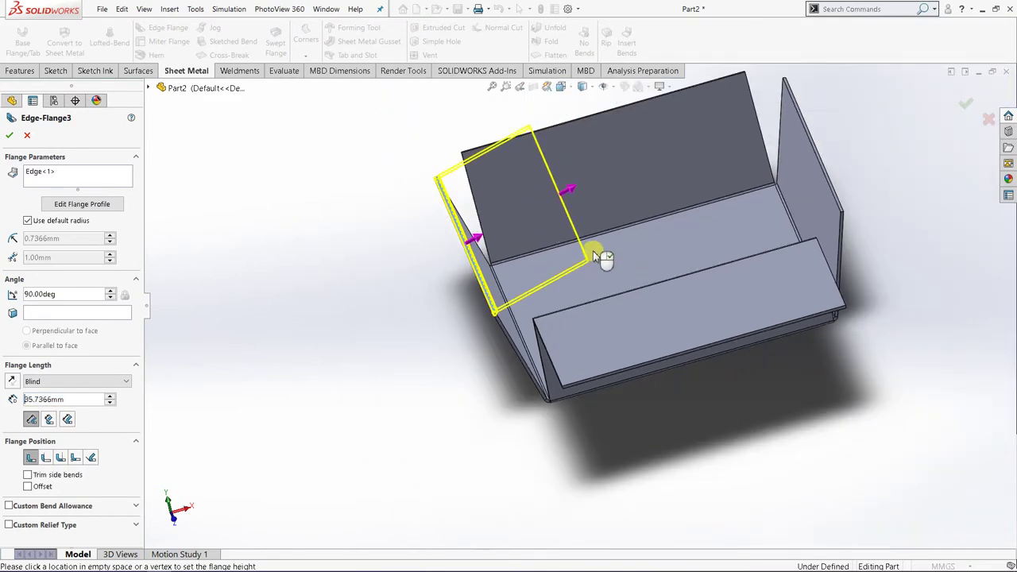
pyautogui.click(592, 250)
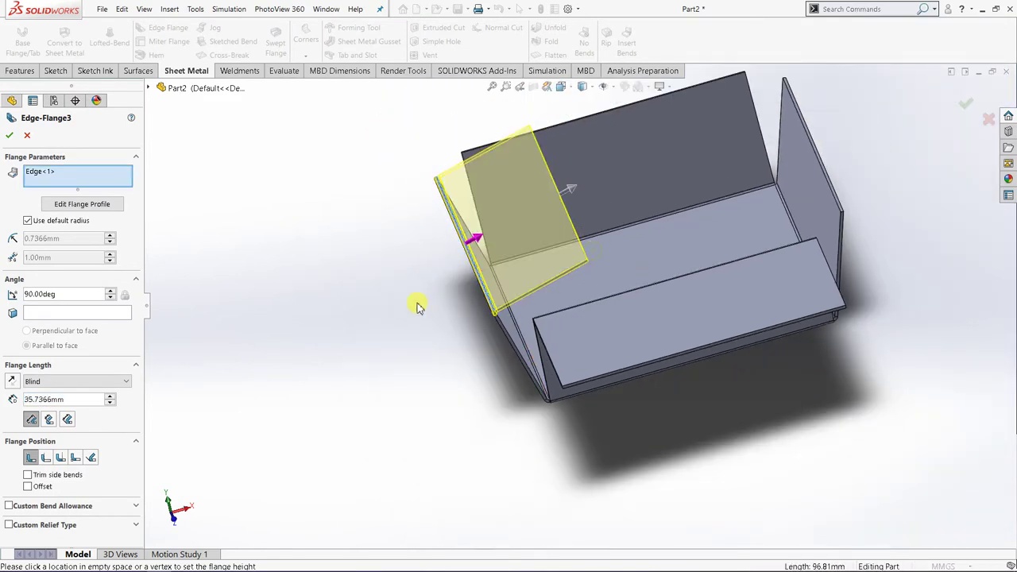
pyautogui.click(833, 196)
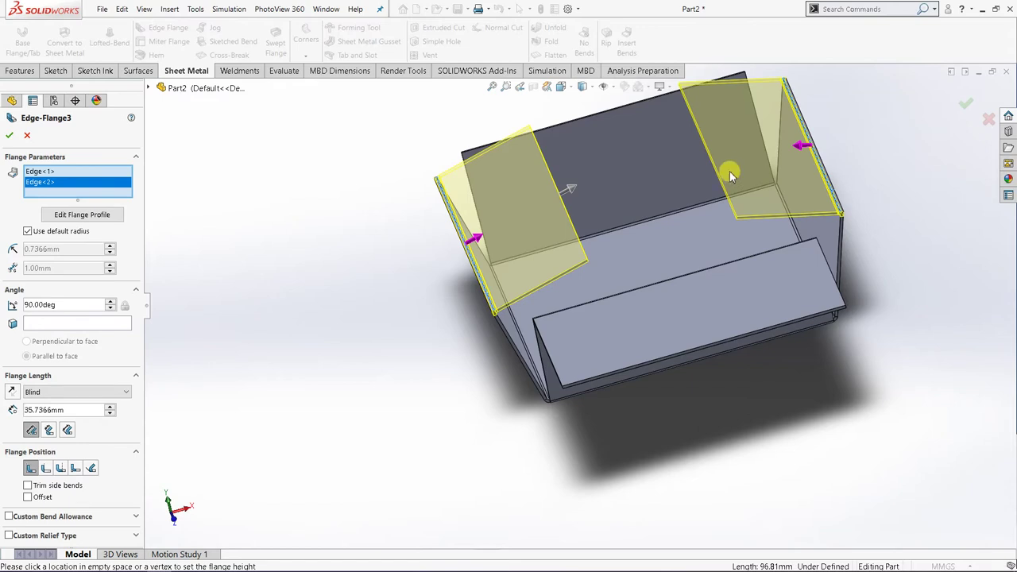
pyautogui.click(729, 172)
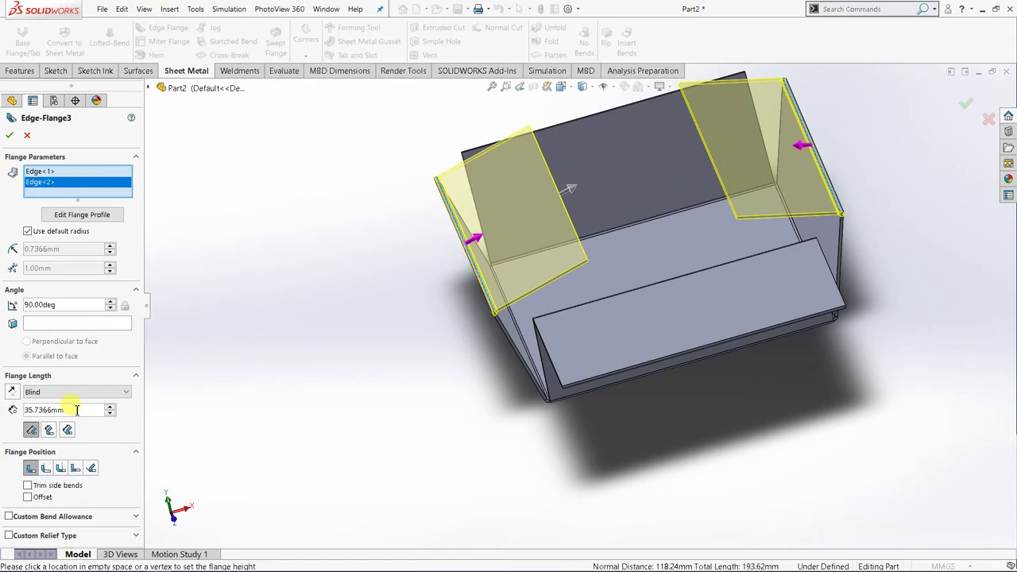
pyautogui.write('5')
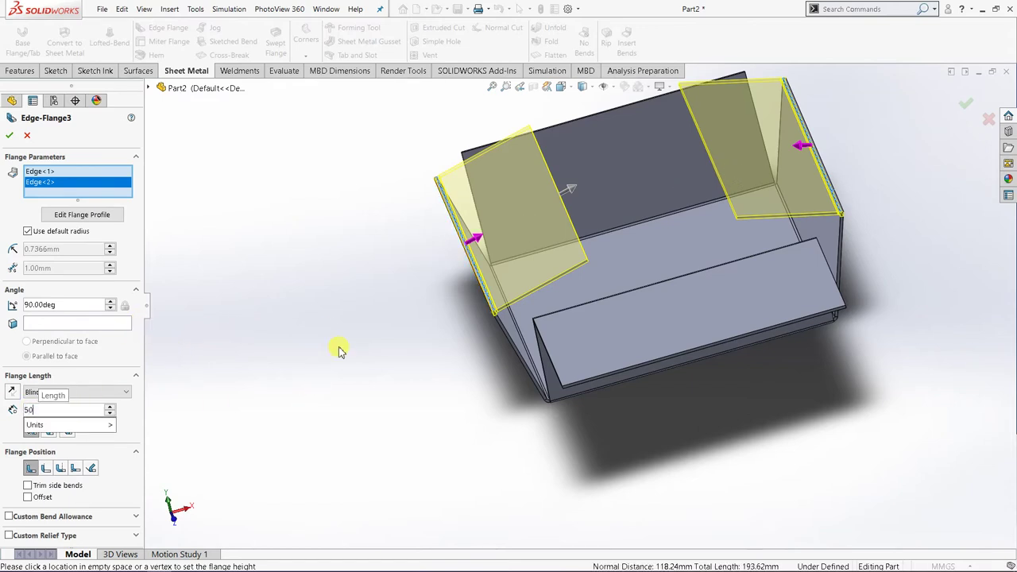
pyautogui.write('0')
pyautogui.press('Return')
pyautogui.moveTo(302, 354); pyautogui.dragTo(287, 284, button='middle')
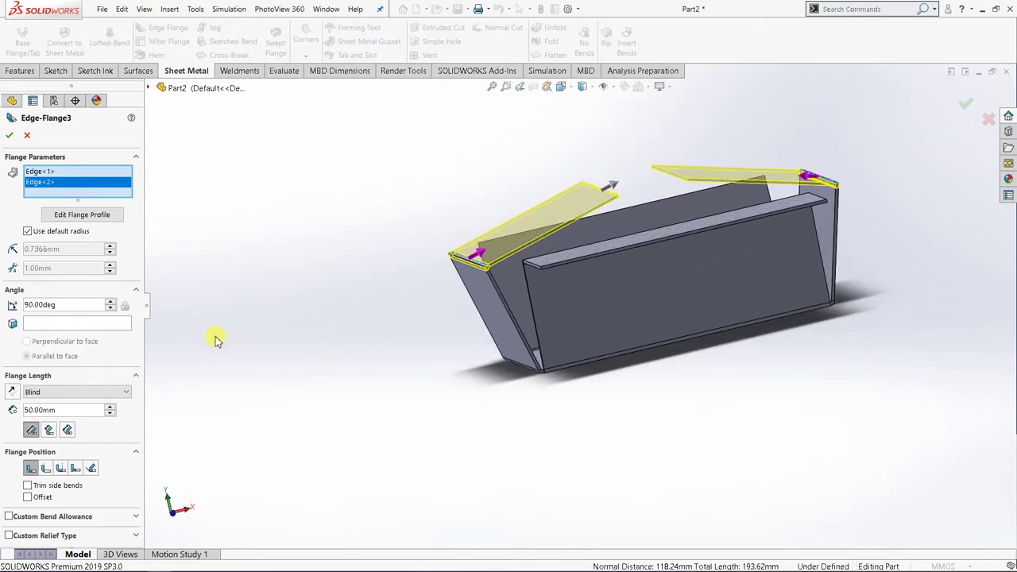
pyautogui.moveTo(215, 340); pyautogui.dragTo(413, 397, button='middle')
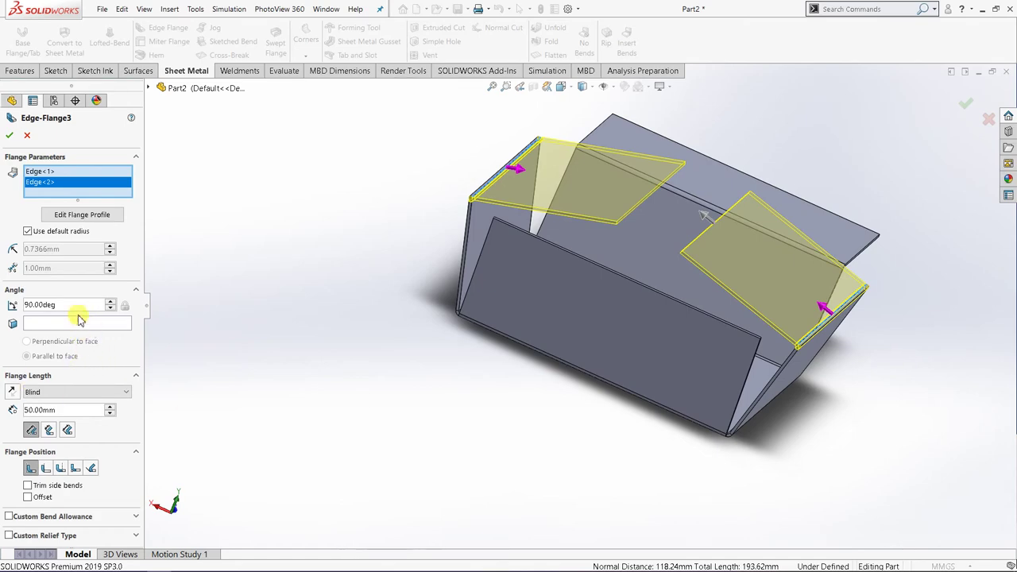
# Step: View the tray from the Front and raise the flange angle to 105 degrees
pyautogui.click(582, 86)
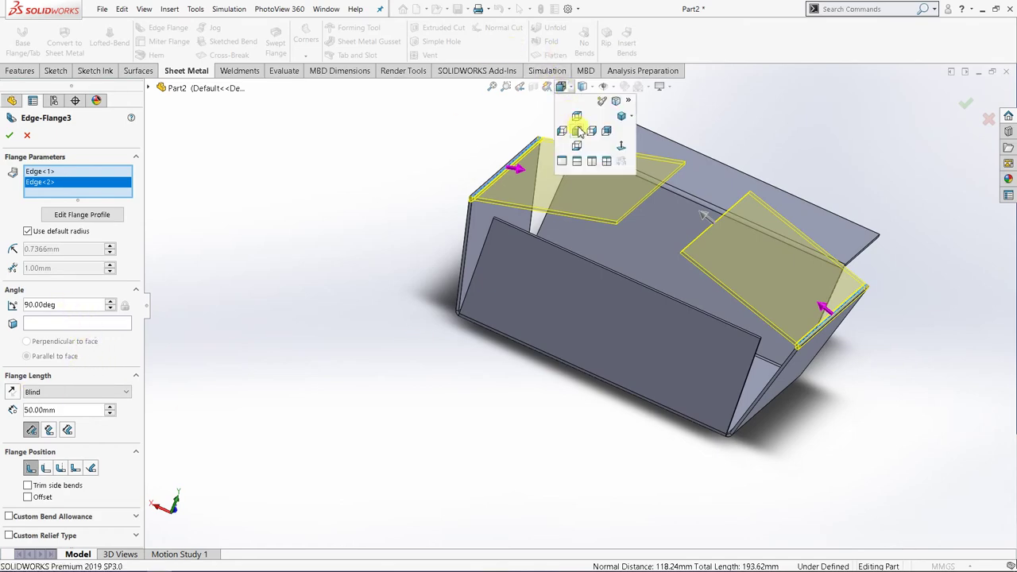
pyautogui.click(577, 128)
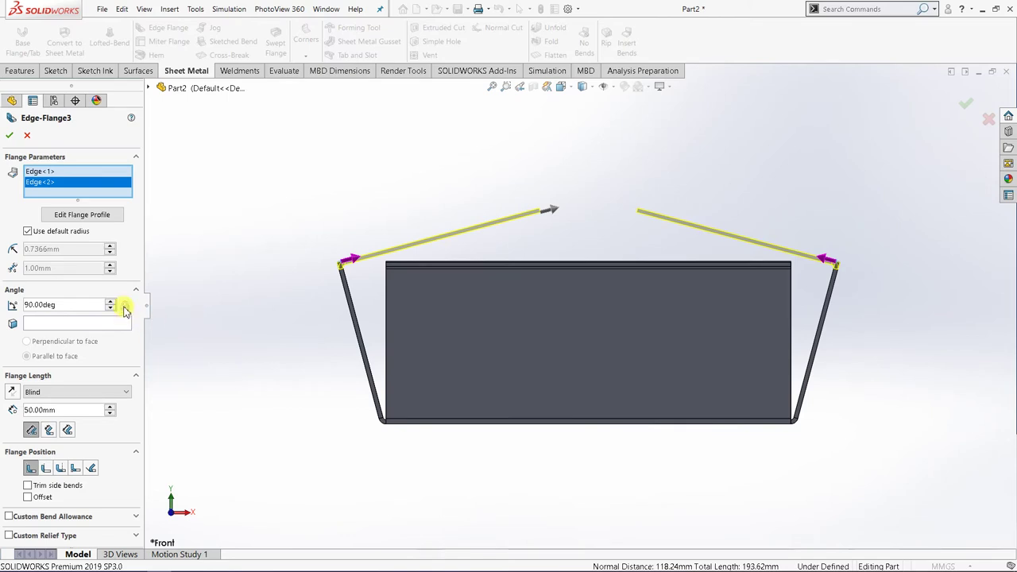
pyautogui.click(110, 308)
pyautogui.click(110, 308)
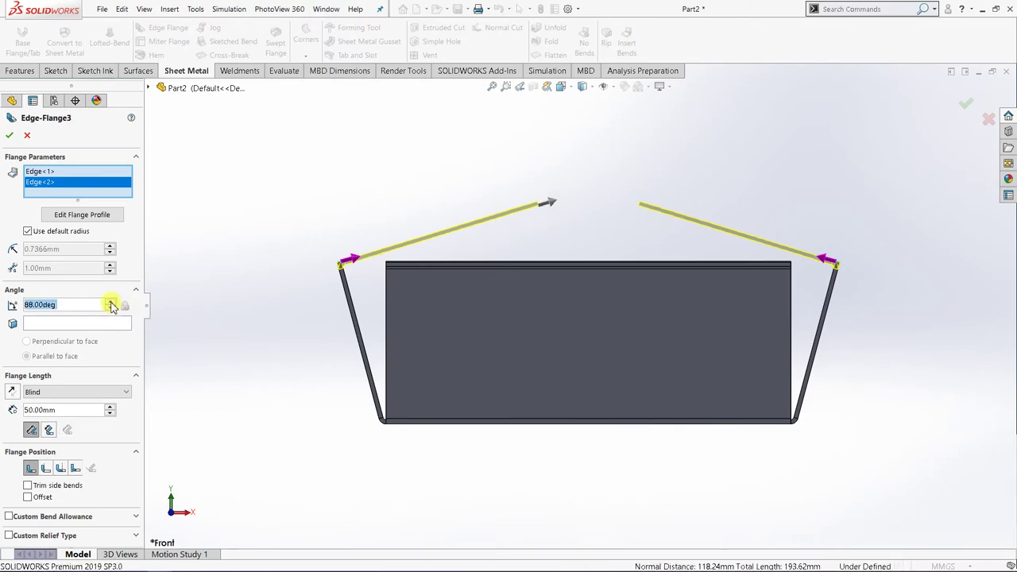
pyautogui.click(111, 303)
pyautogui.click(111, 303)
pyautogui.click(110, 303)
pyautogui.click(110, 303)
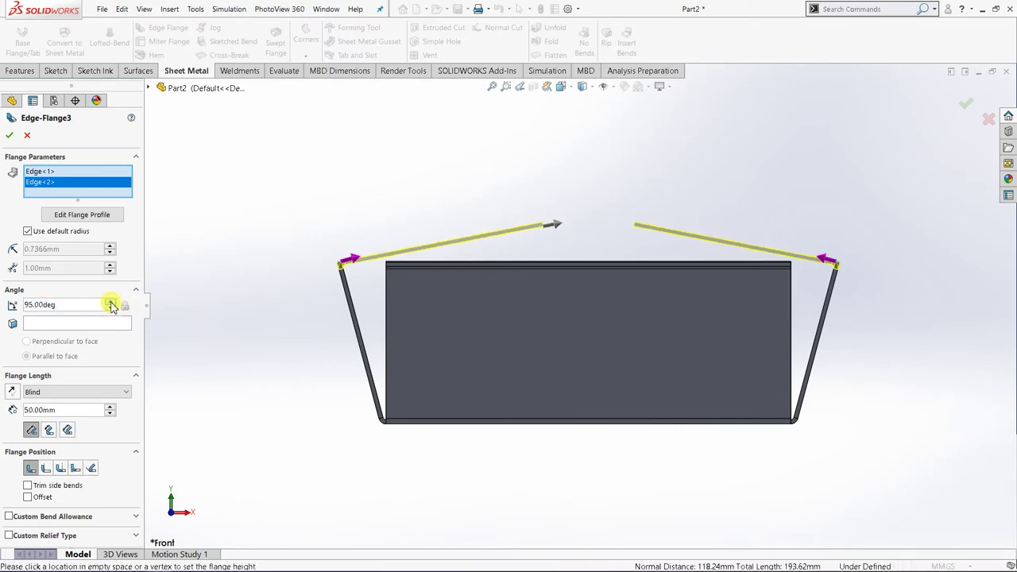
pyautogui.click(111, 302)
pyautogui.click(111, 303)
pyautogui.click(111, 302)
pyautogui.click(110, 302)
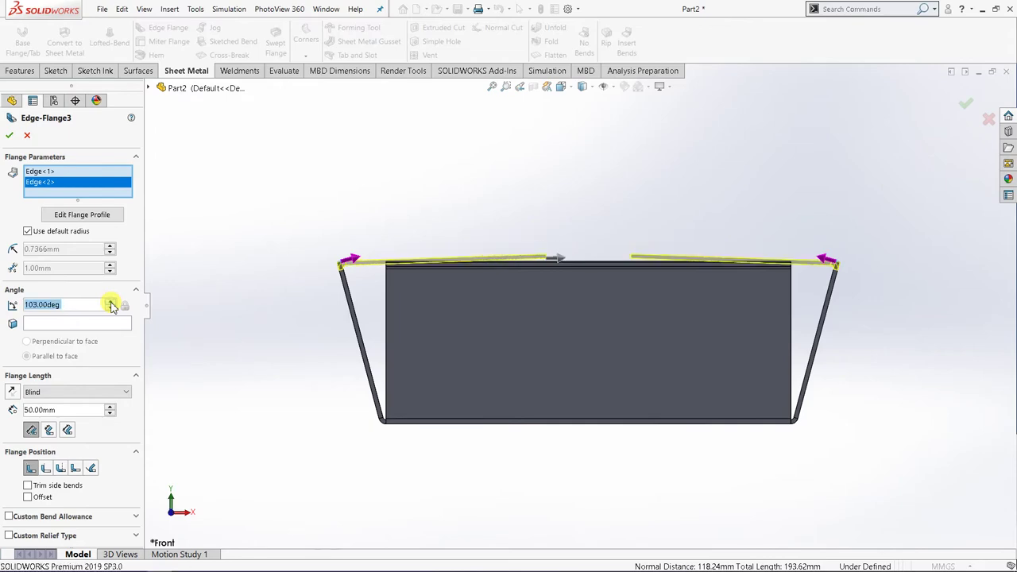
pyautogui.click(110, 303)
pyautogui.click(111, 302)
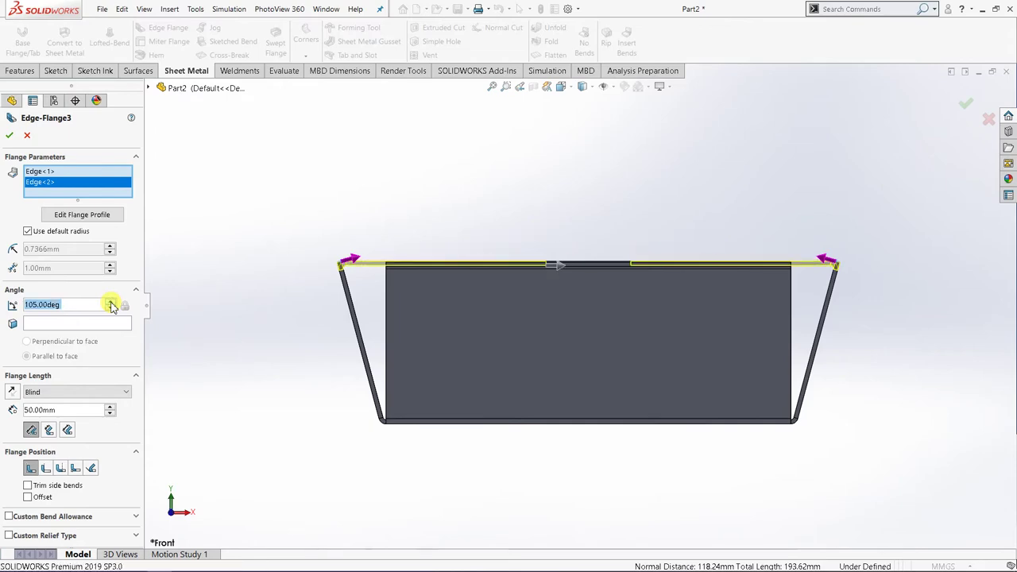
# Step: Accept Edge-Flange3, folding two 50 mm lips level over the side walls
pyautogui.moveTo(336, 334); pyautogui.dragTo(425, 394, button='middle')
pyautogui.click(8, 137)
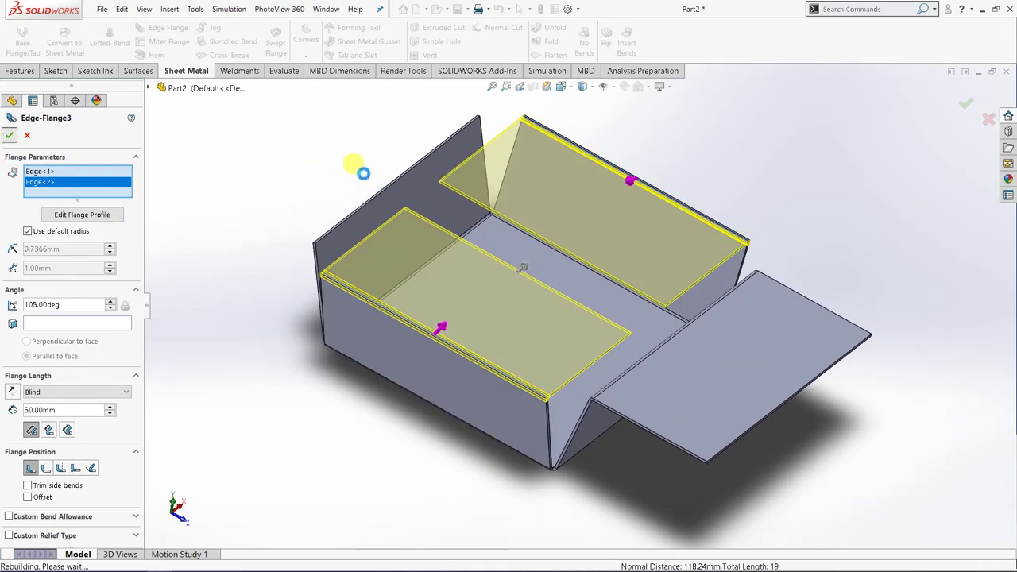
pyautogui.moveTo(402, 345); pyautogui.dragTo(403, 249, button='middle')
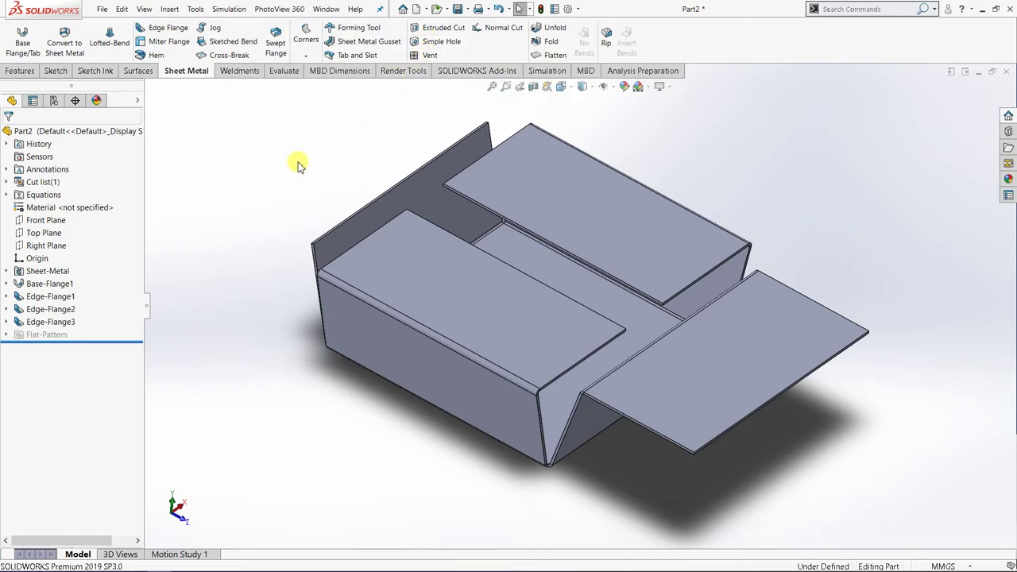
# Step: Start a 10 mm Fillet and pick the first flange corner edge as Edge<1>
pyautogui.click(305, 58)
pyautogui.click(20, 71)
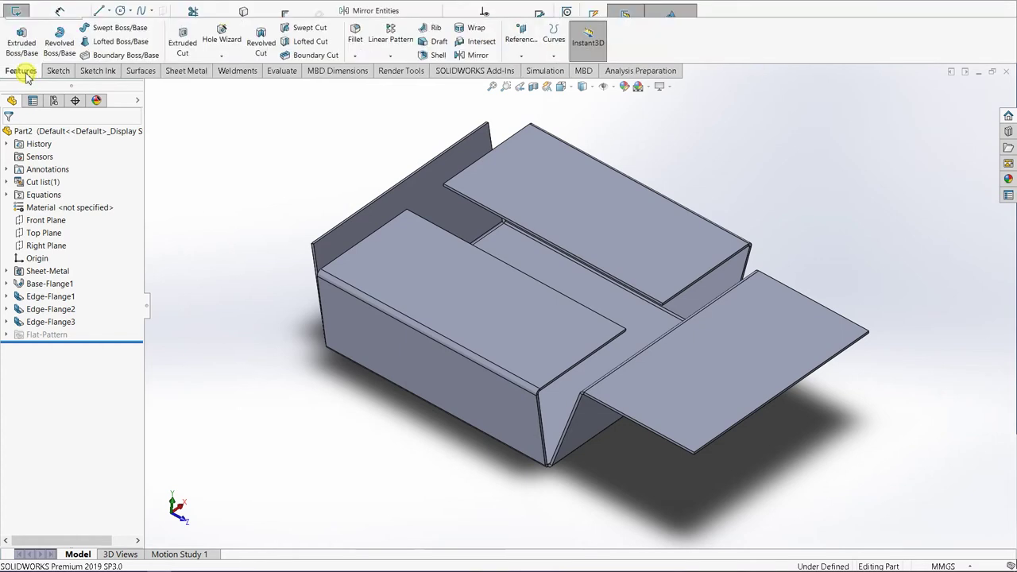
pyautogui.click(356, 57)
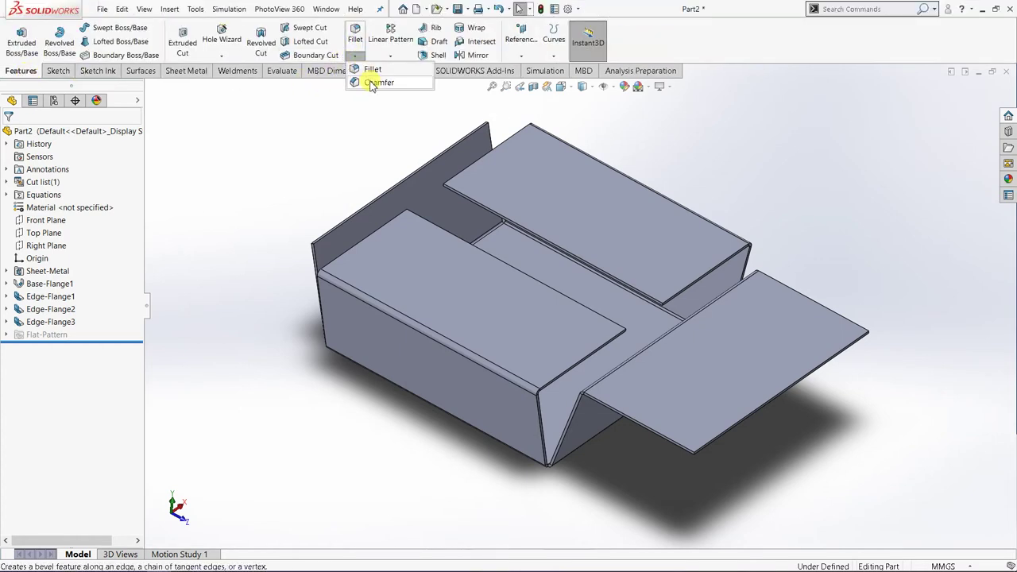
pyautogui.click(305, 147)
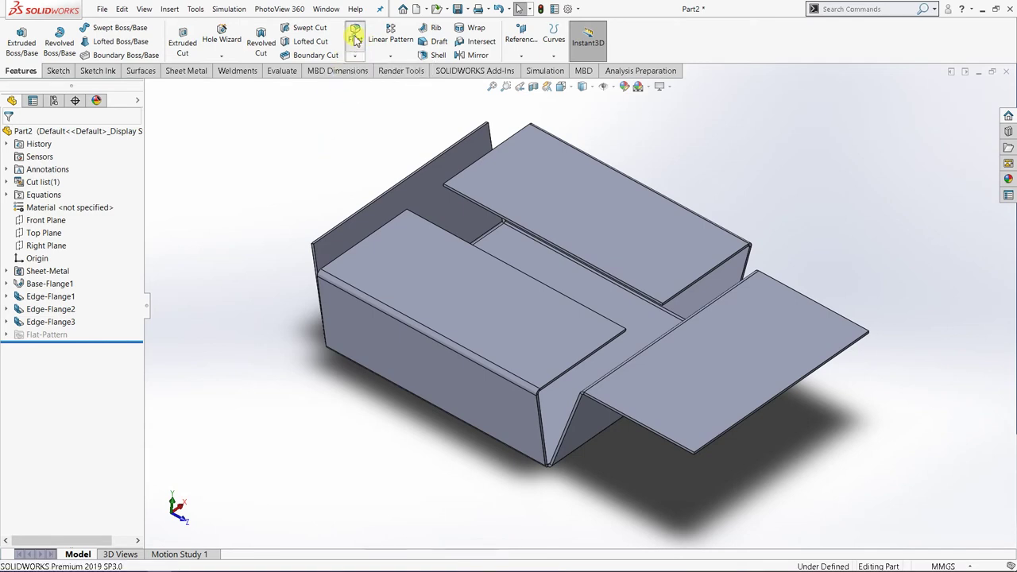
pyautogui.click(355, 35)
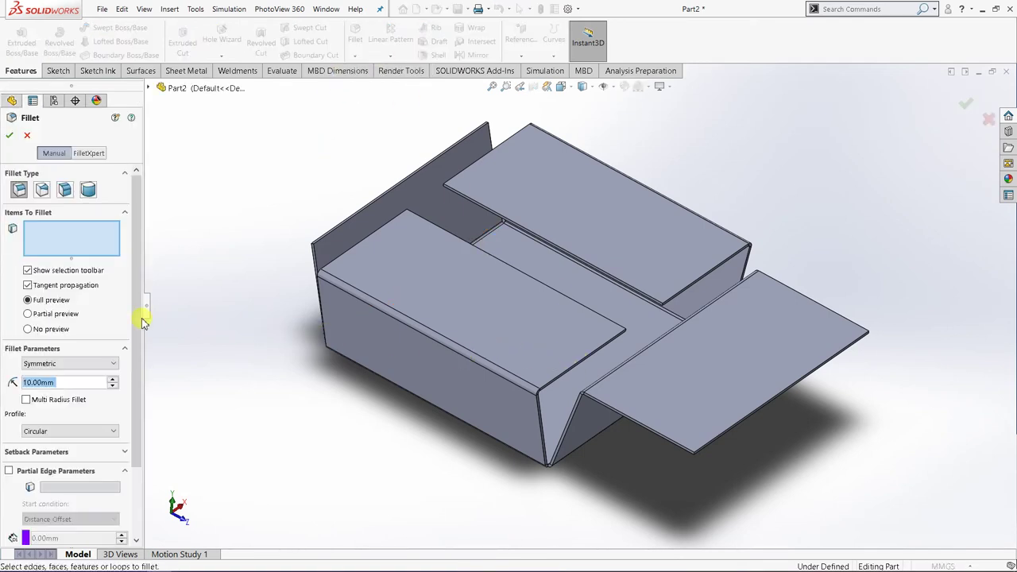
pyautogui.scroll(-2, 722, 473)
pyautogui.scroll(-2, 617, 374)
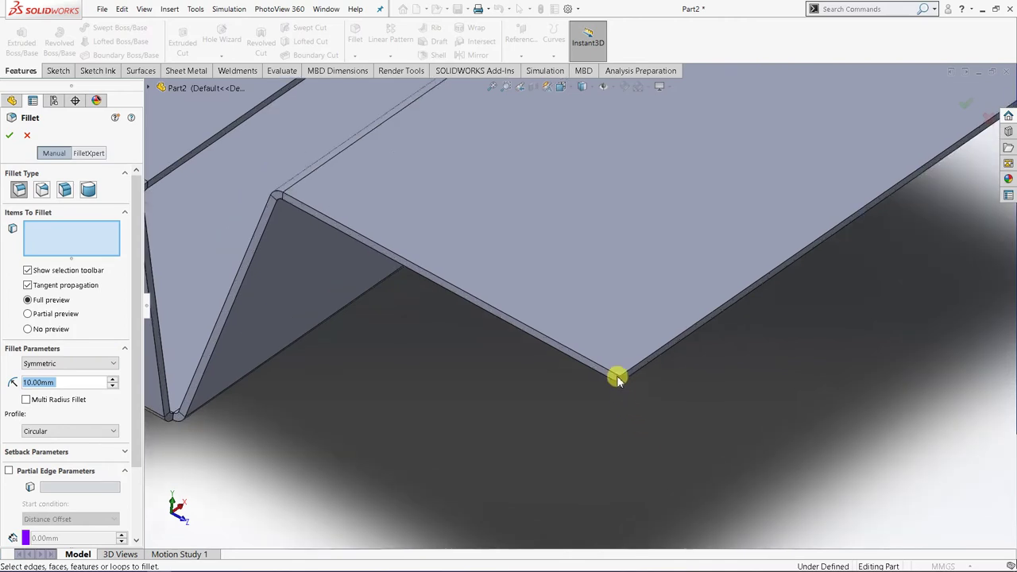
pyautogui.click(618, 378)
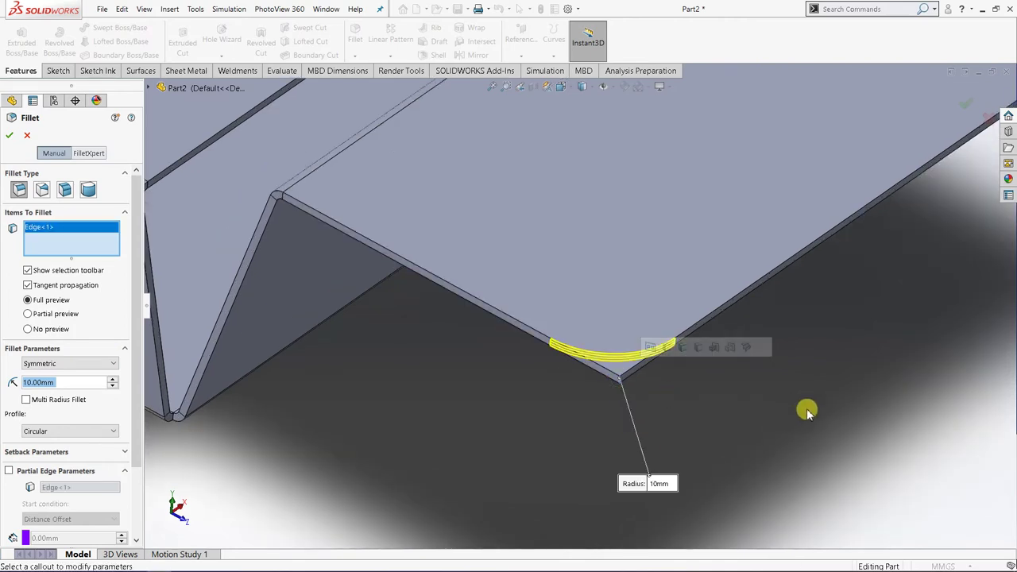
pyautogui.scroll(3, 794, 409)
pyautogui.scroll(3, 493, 262)
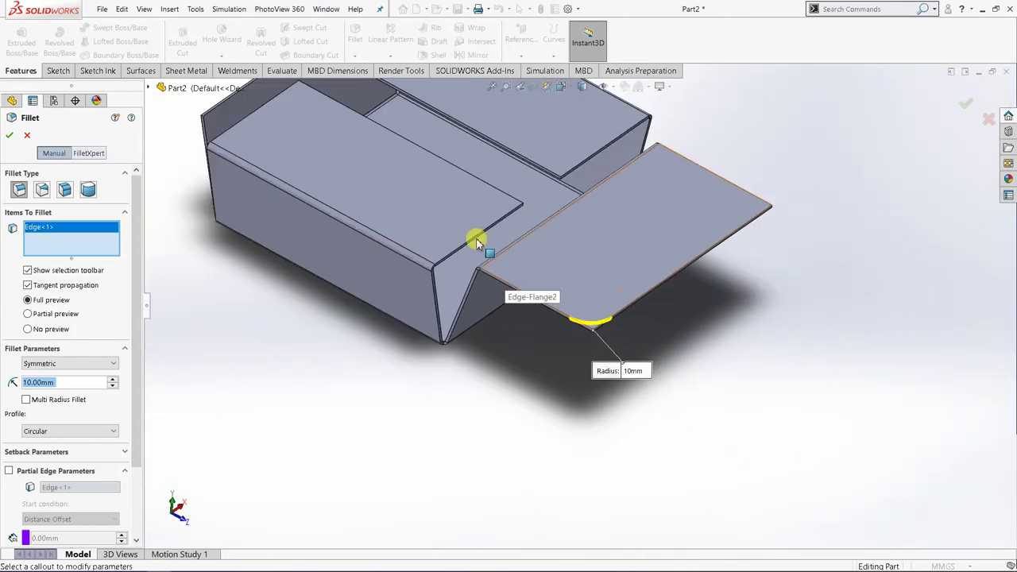
pyautogui.scroll(-1, 495, 195)
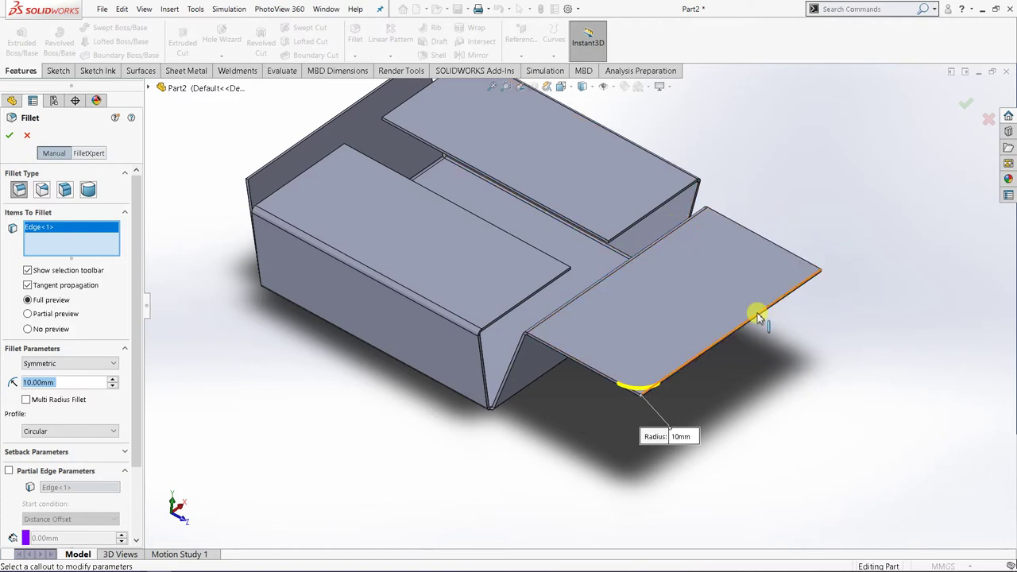
# Step: Add the vertical corner edge and another flange corner as Edge<2> and Edge<3>
pyautogui.moveTo(755, 317); pyautogui.dragTo(706, 339, button='middle')
pyautogui.scroll(-5, 713, 304)
pyautogui.scroll(-2, 714, 304)
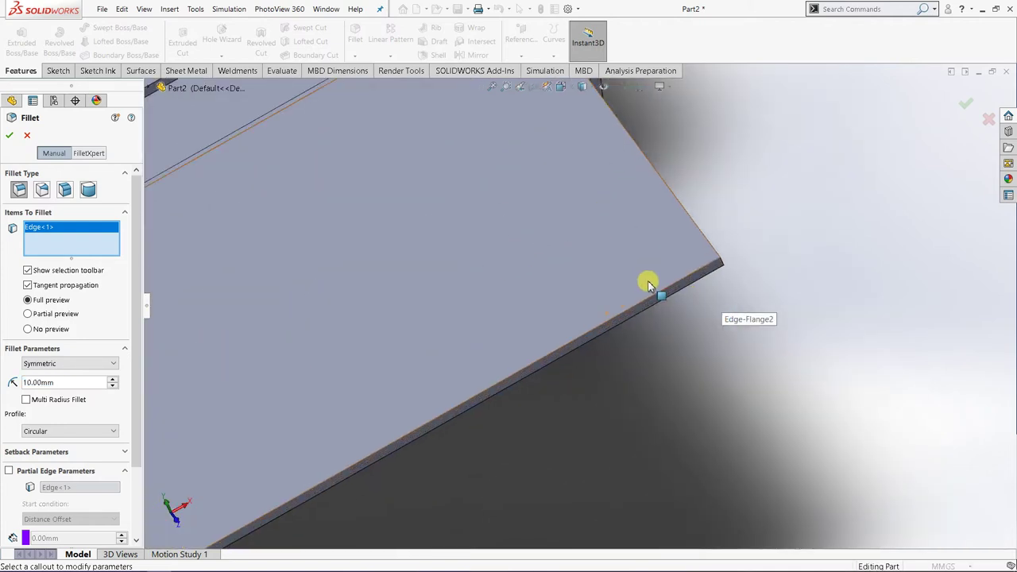
pyautogui.moveTo(647, 281); pyautogui.dragTo(708, 295, button='middle')
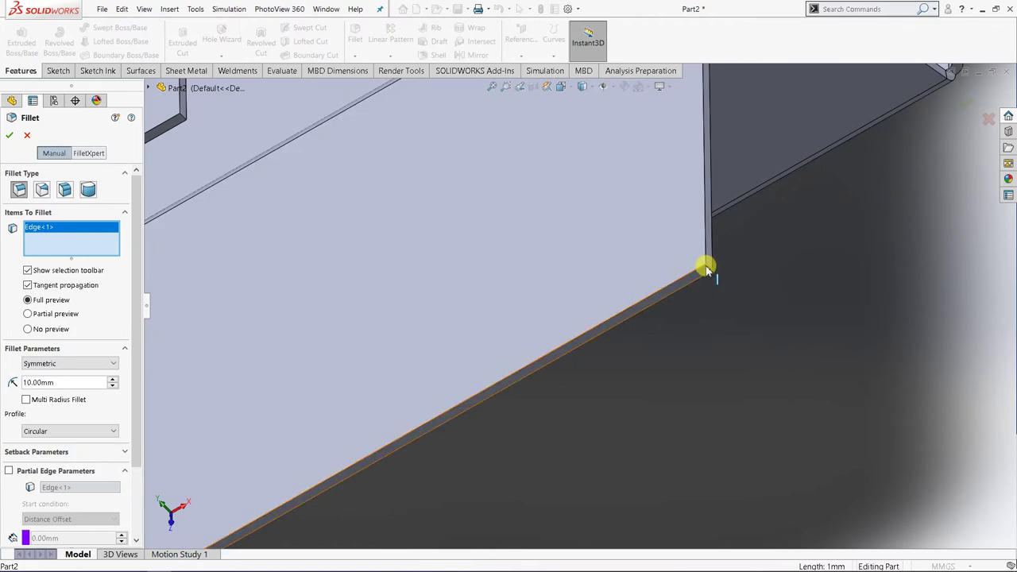
pyautogui.click(710, 274)
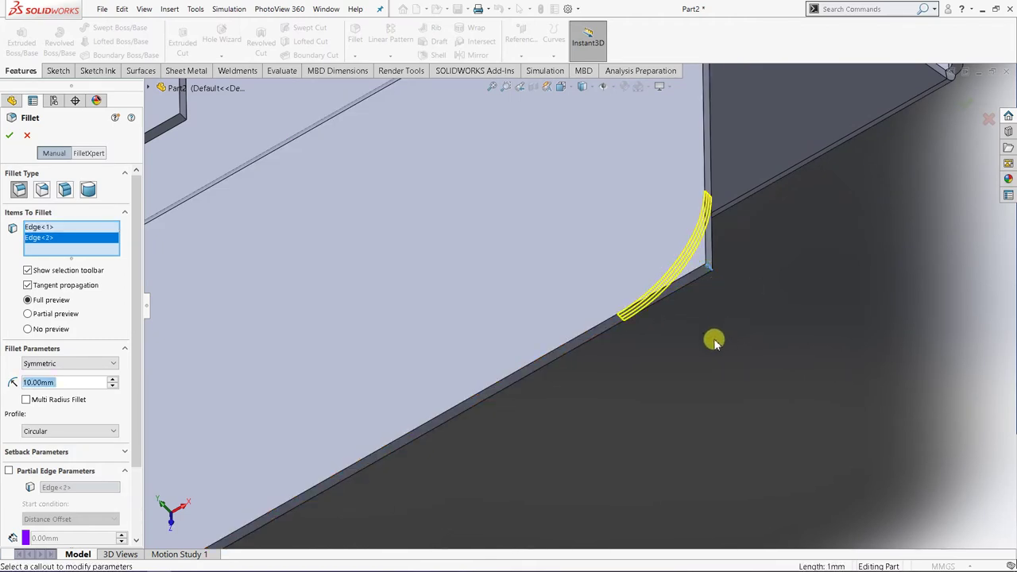
pyautogui.scroll(5, 712, 338)
pyautogui.moveTo(381, 328); pyautogui.dragTo(454, 241, button='middle')
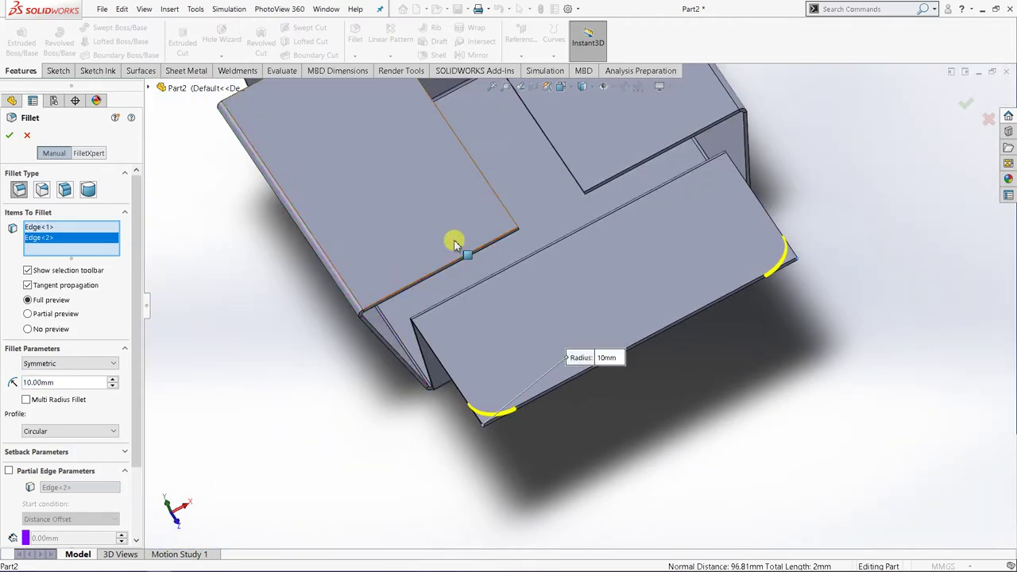
pyautogui.scroll(-5, 612, 220)
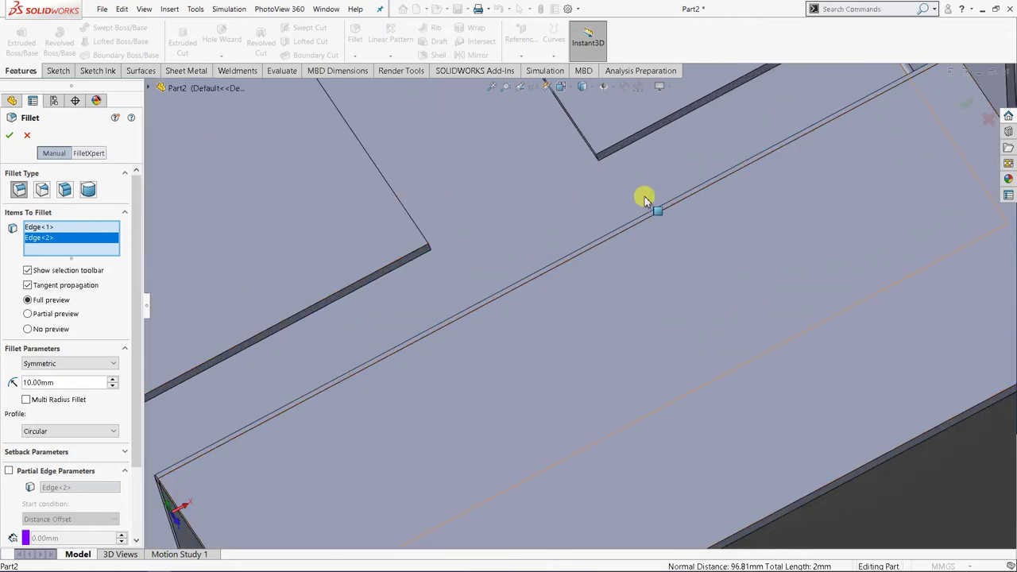
pyautogui.click(589, 163)
# Step: Add a fourth flange corner edge, Edge<4>, to the fillet
pyautogui.scroll(3, 487, 231)
pyautogui.moveTo(465, 236); pyautogui.dragTo(295, 331, button='middle')
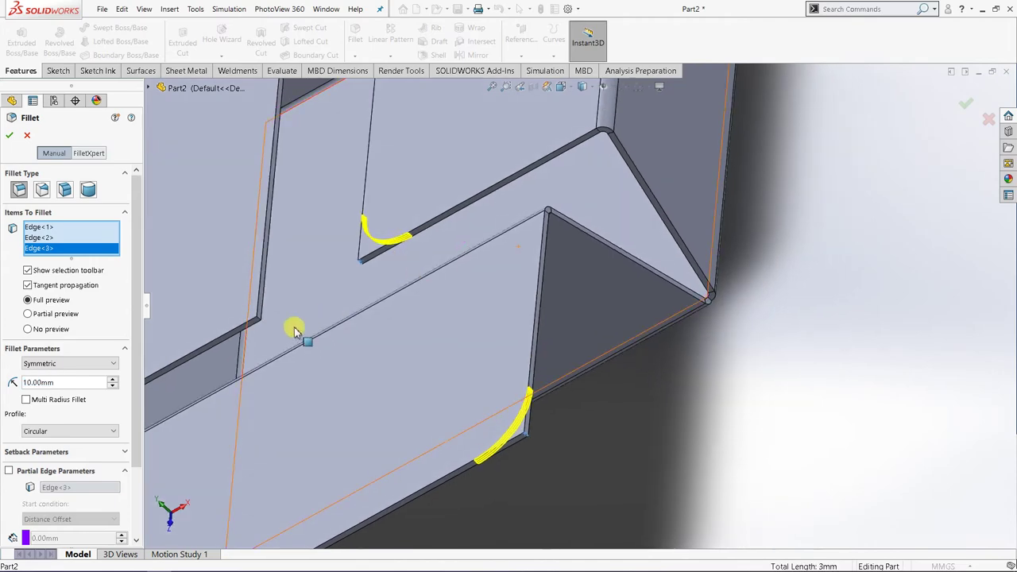
pyautogui.scroll(-5, 263, 323)
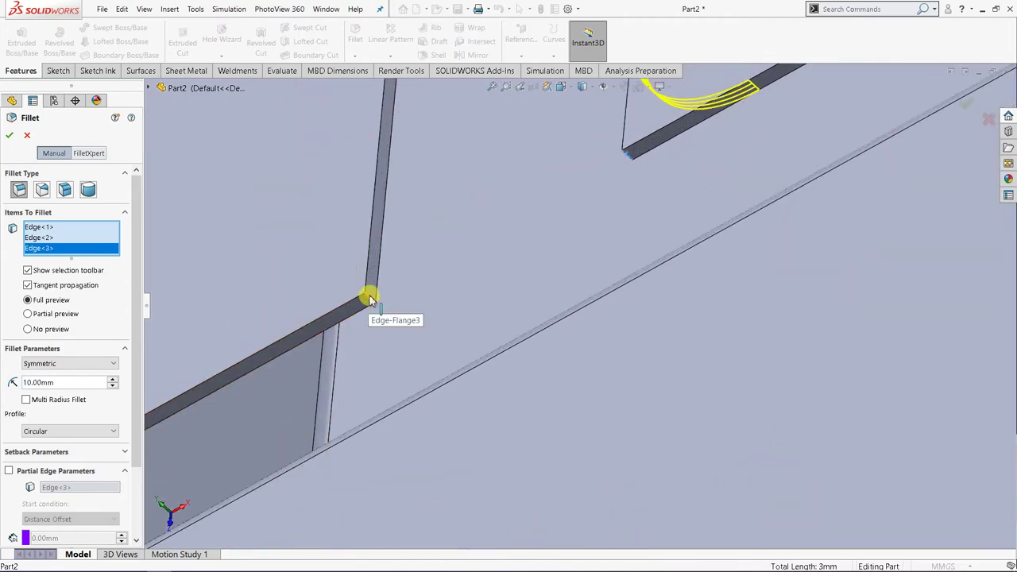
pyautogui.click(369, 299)
pyautogui.scroll(4, 461, 212)
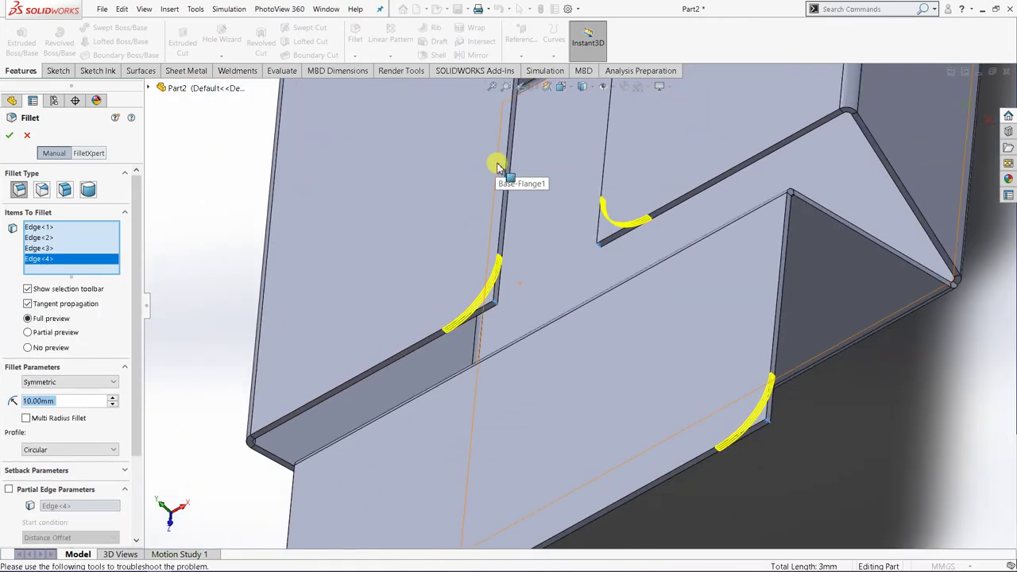
pyautogui.moveTo(508, 184); pyautogui.dragTo(469, 305, button='middle')
pyautogui.scroll(-5, 469, 306)
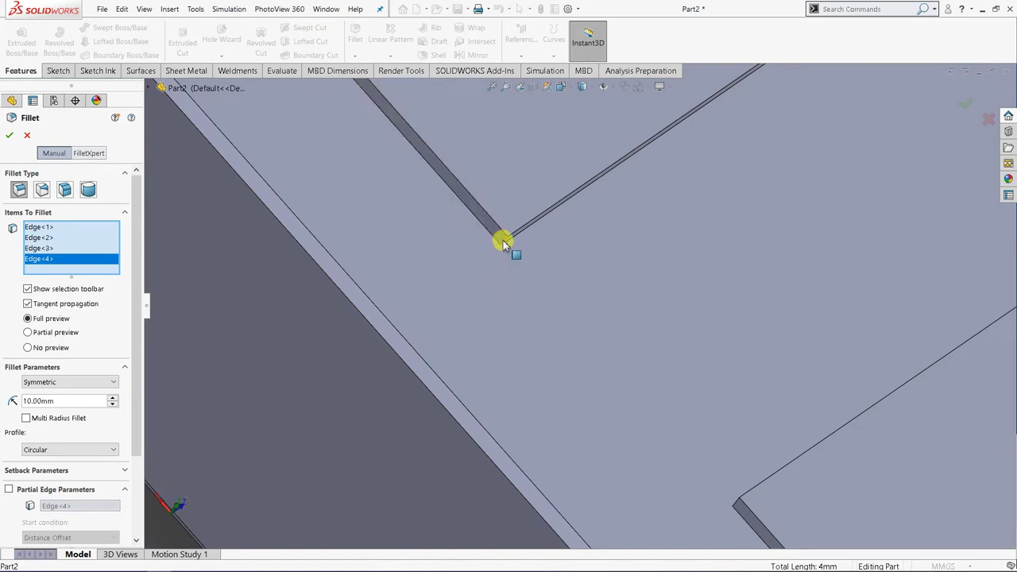
# Step: Delete the stray Face<1> from the fillet and add corner edges Edge<5> and Edge<6>
pyautogui.click(503, 243)
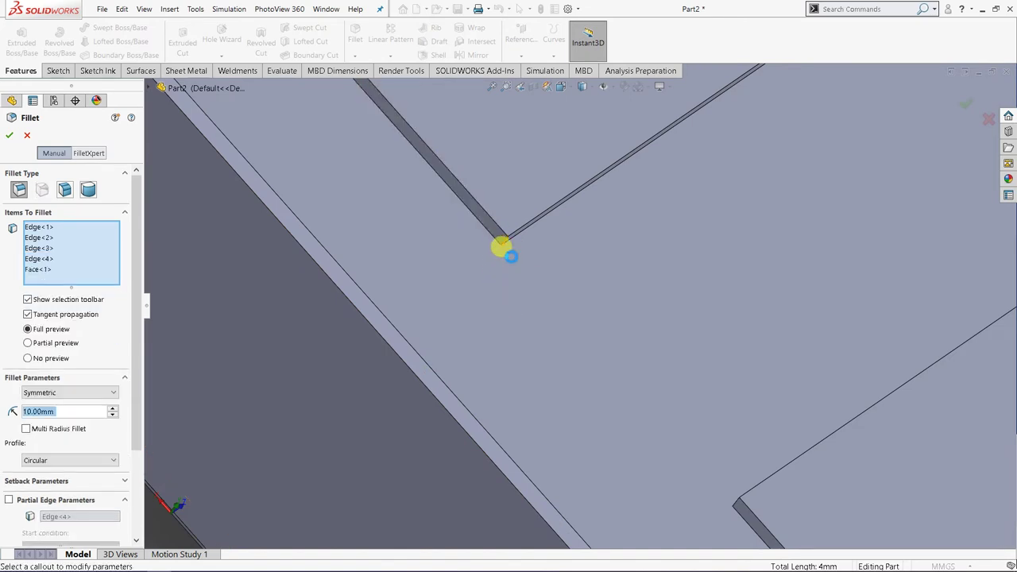
pyautogui.rightClick(75, 269)
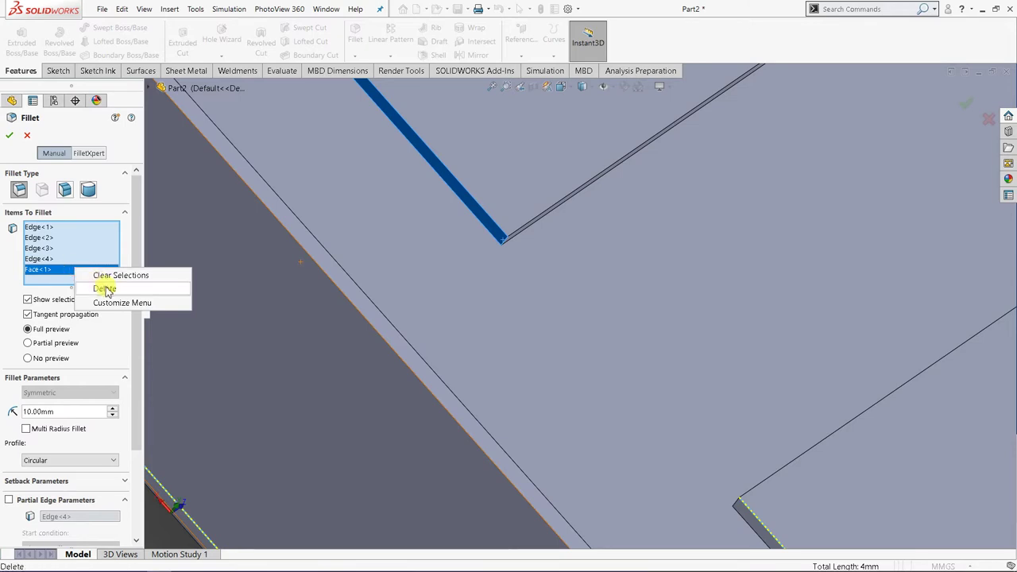
pyautogui.click(105, 289)
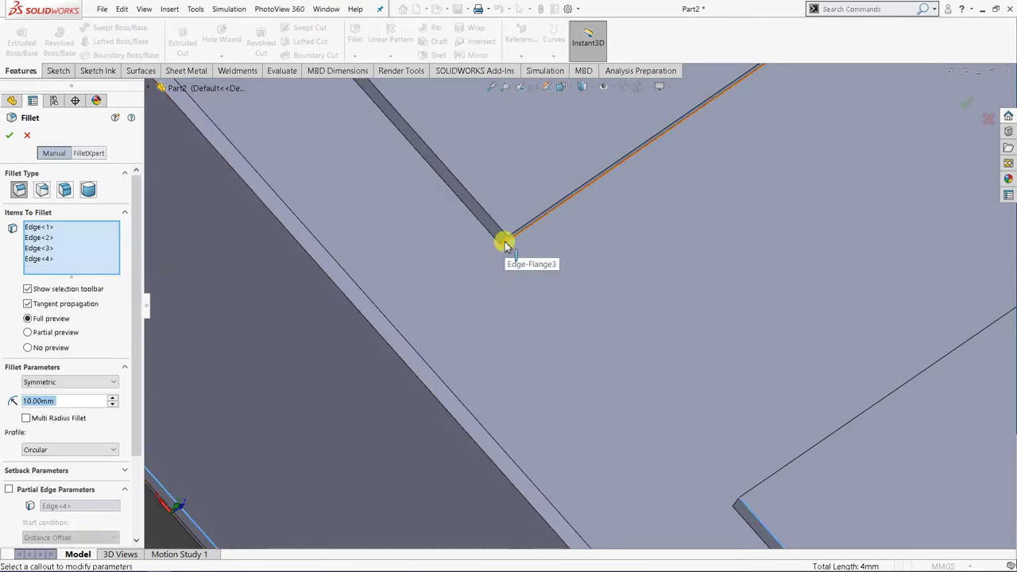
pyautogui.click(503, 244)
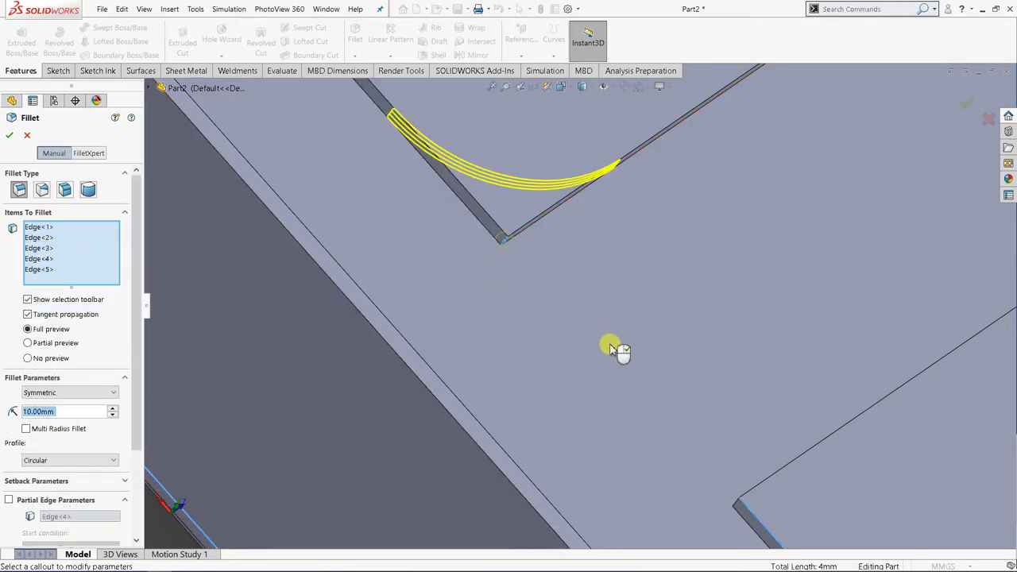
pyautogui.click(737, 505)
pyautogui.scroll(6, 682, 453)
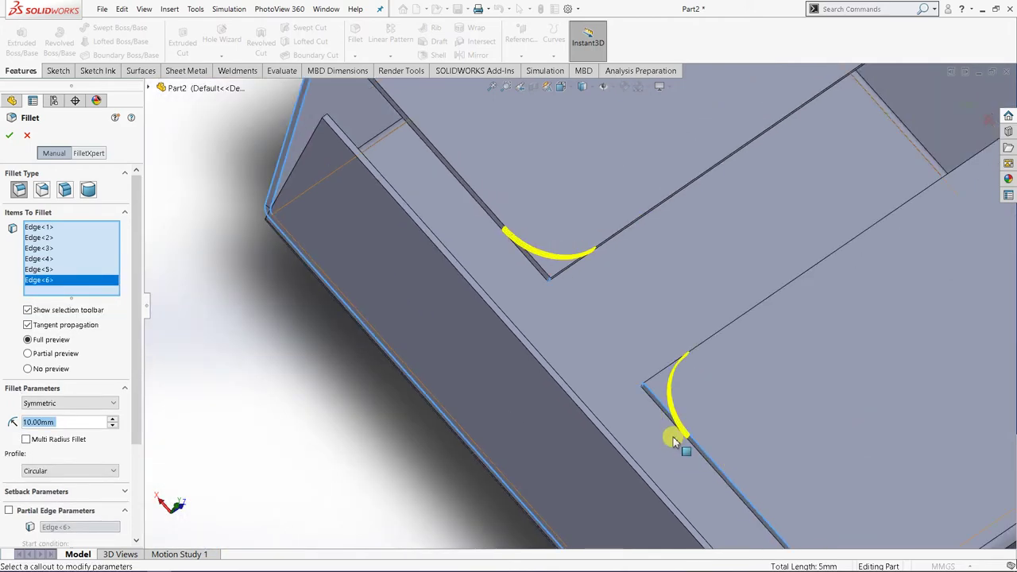
pyautogui.scroll(-6, 684, 461)
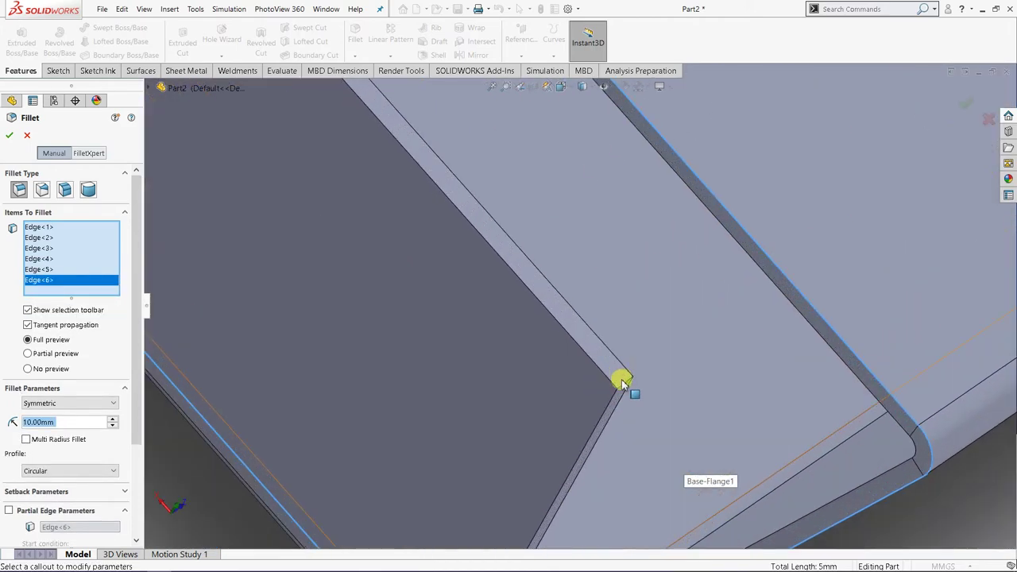
# Step: Add Edge<7> and Edge<8> and apply the 10 mm fillet to all eight corners
pyautogui.click(623, 389)
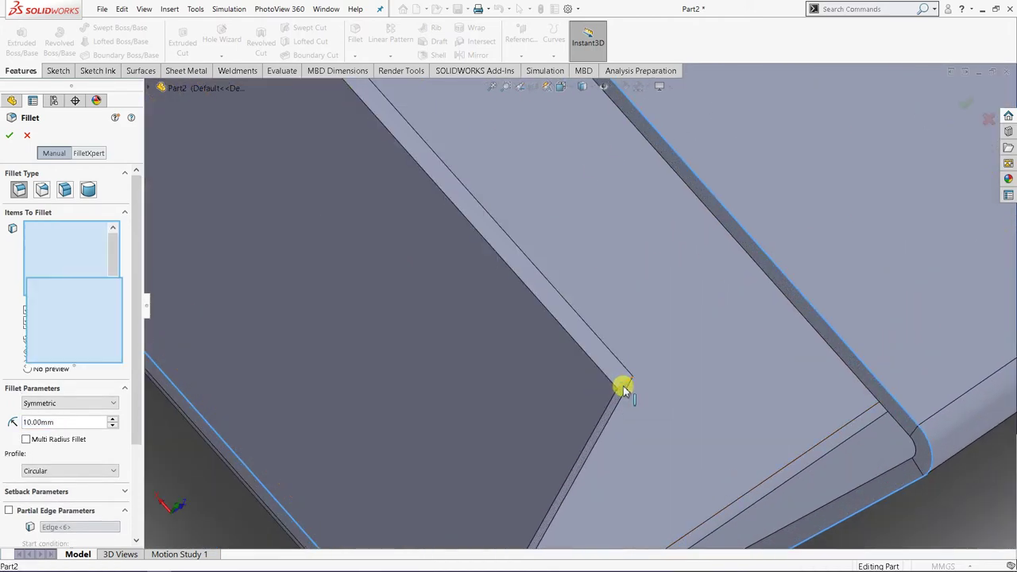
pyautogui.scroll(6, 492, 234)
pyautogui.scroll(3, 482, 225)
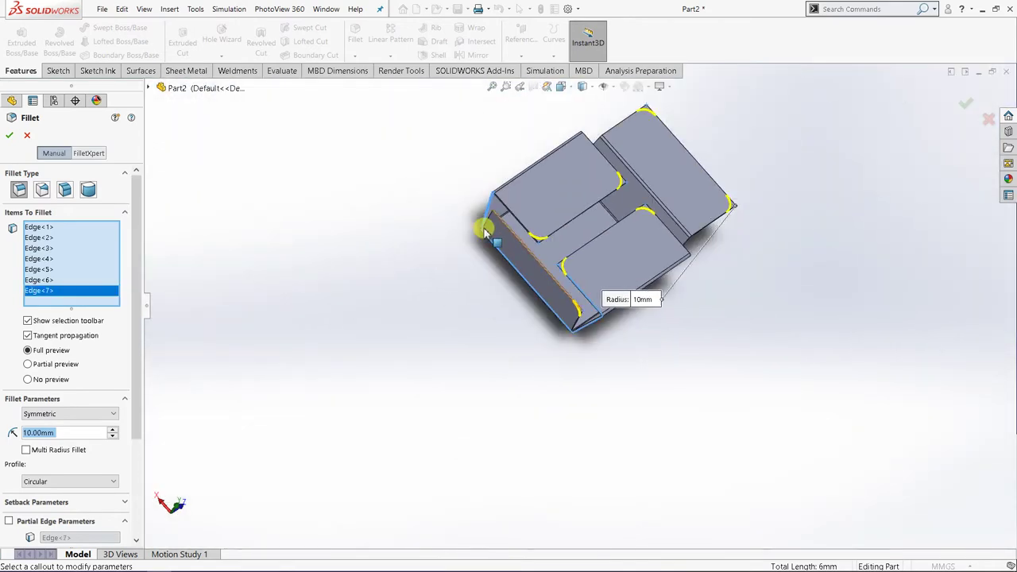
pyautogui.moveTo(482, 228); pyautogui.dragTo(638, 404, button='middle')
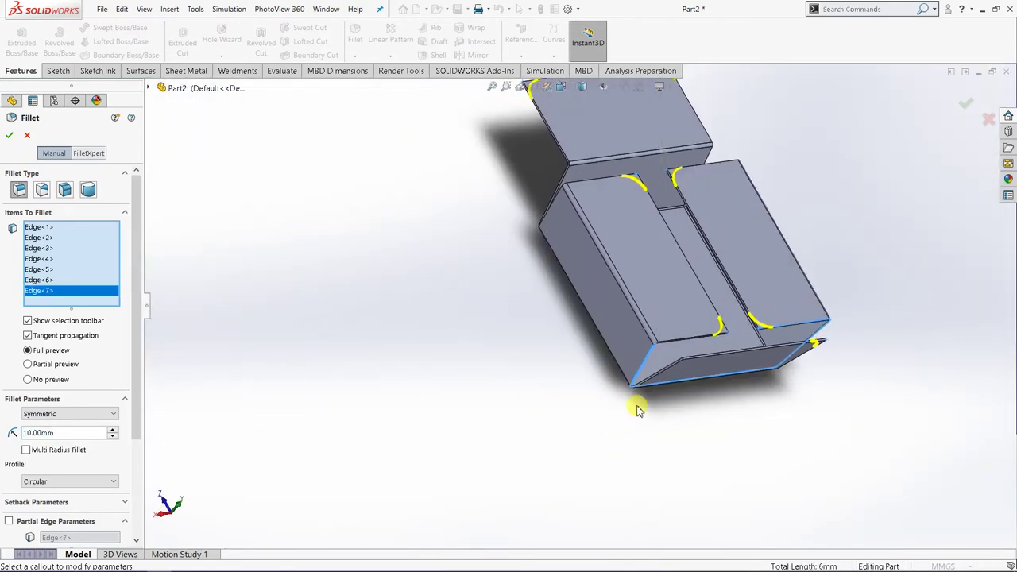
pyautogui.scroll(-8, 704, 352)
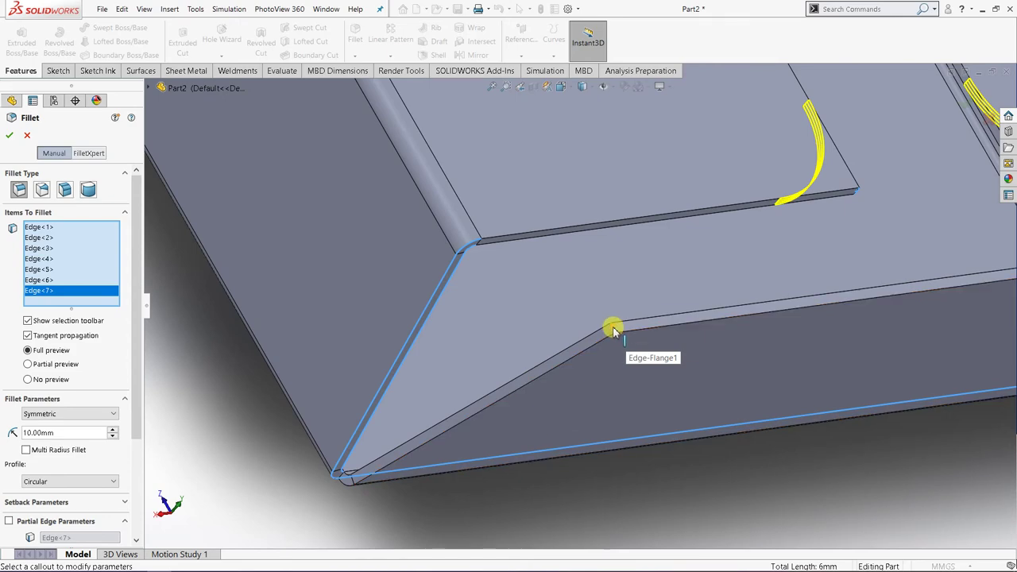
pyautogui.click(613, 331)
pyautogui.scroll(8, 649, 421)
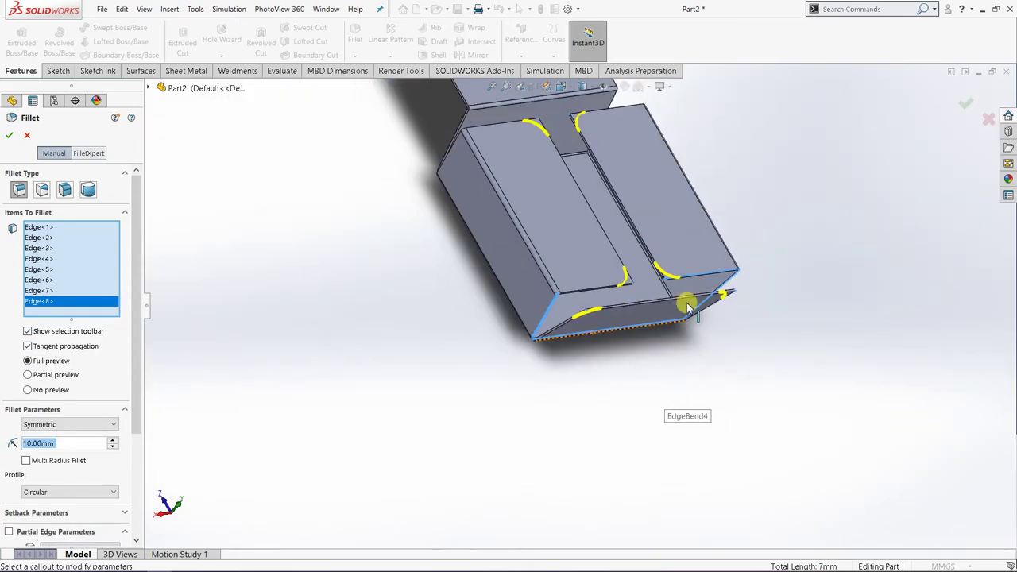
pyautogui.scroll(-3, 608, 313)
pyautogui.moveTo(609, 313); pyautogui.dragTo(647, 325, button='middle')
pyautogui.scroll(-2, 647, 325)
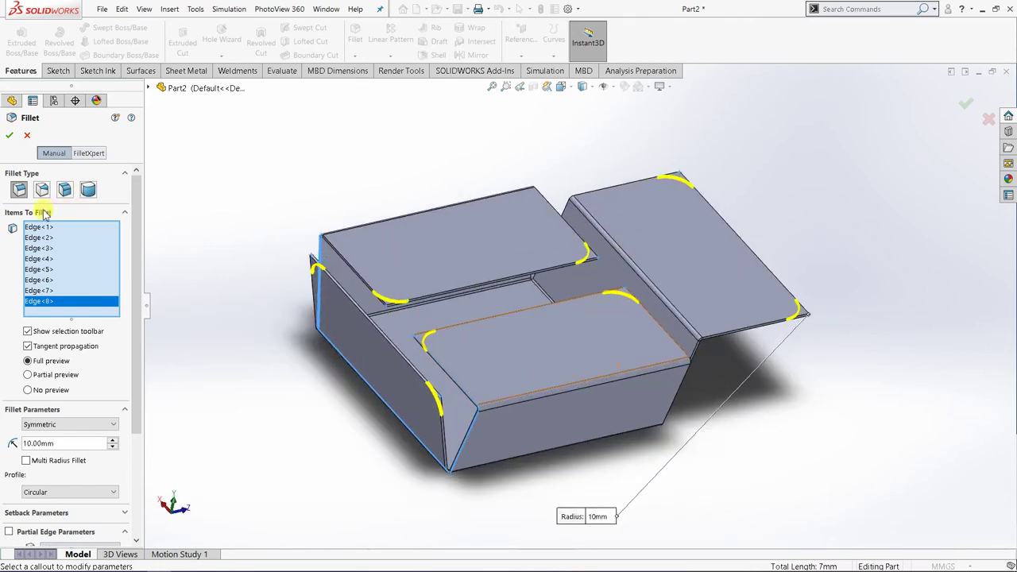
pyautogui.click(10, 135)
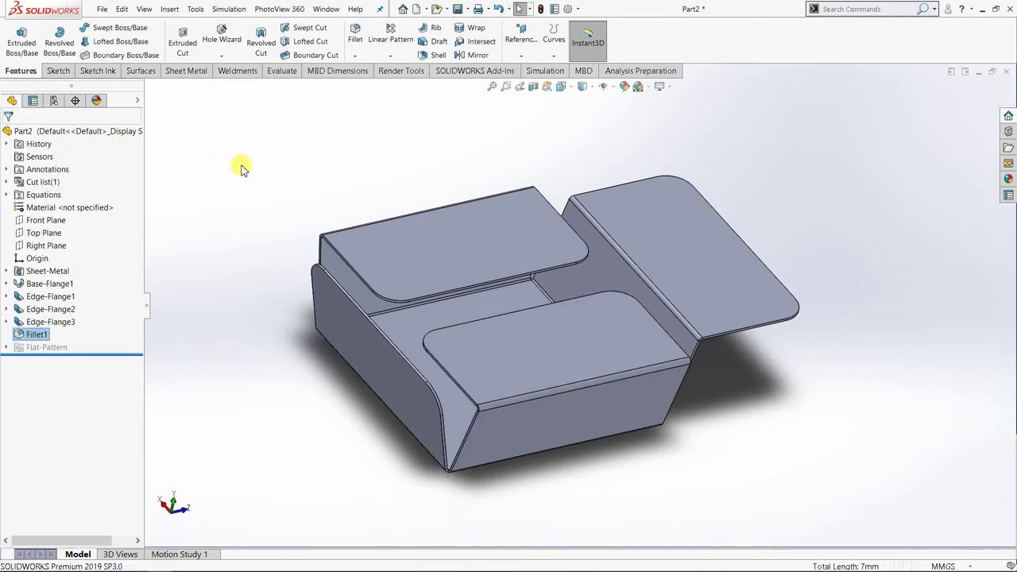
# Step: Orbit around the tray to inspect the rounded corners and Edge-Flange3, then show the Sheet Metal tools
pyautogui.moveTo(560, 427)
pyautogui.mouseDown(button='middle')
pyautogui.moveTo(520, 363)
pyautogui.moveTo(432, 386)
pyautogui.moveTo(550, 406)
pyautogui.moveTo(545, 420)
pyautogui.mouseUp(button='middle')
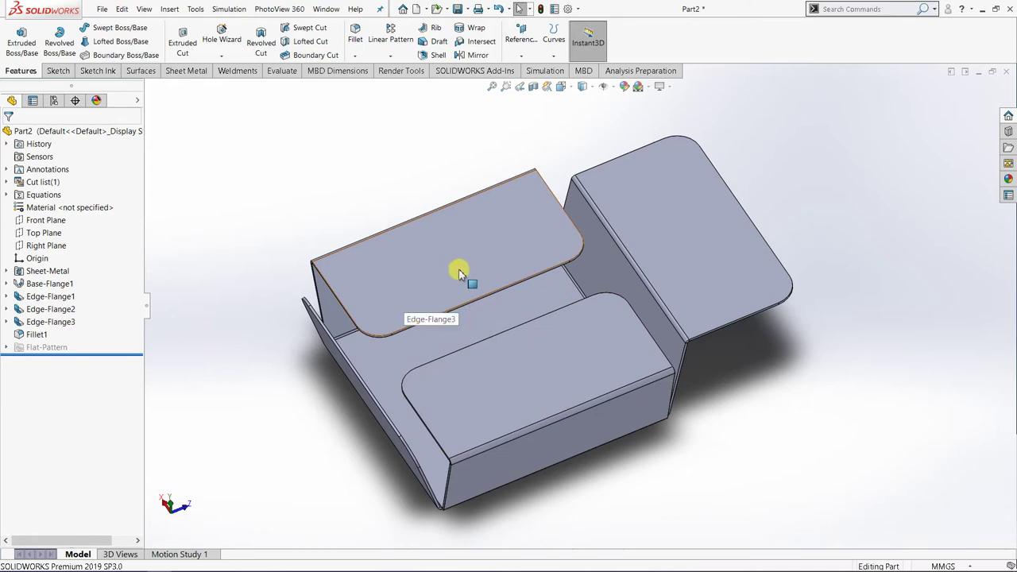
pyautogui.moveTo(504, 336); pyautogui.dragTo(431, 268, button='middle')
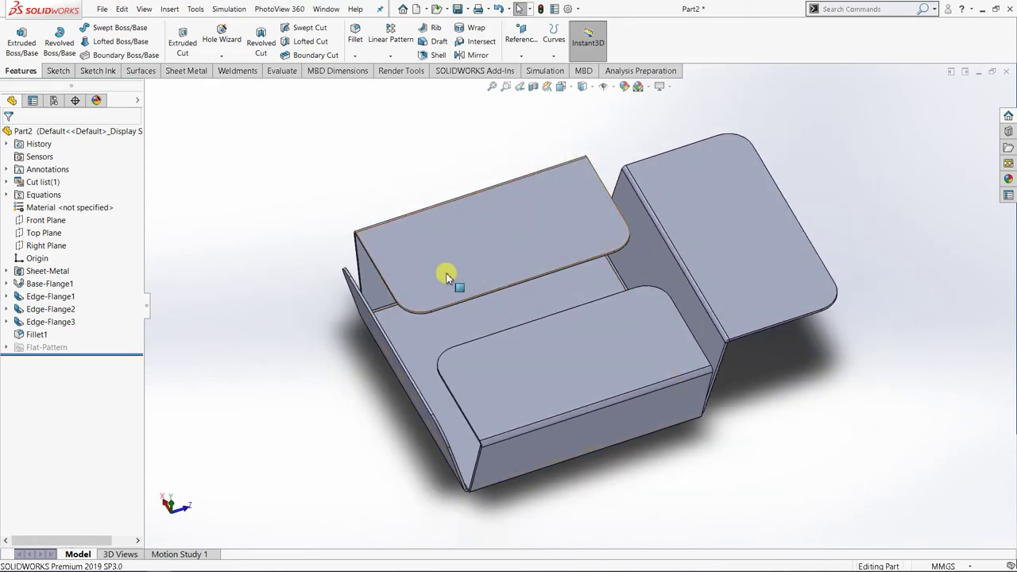
pyautogui.click(463, 258)
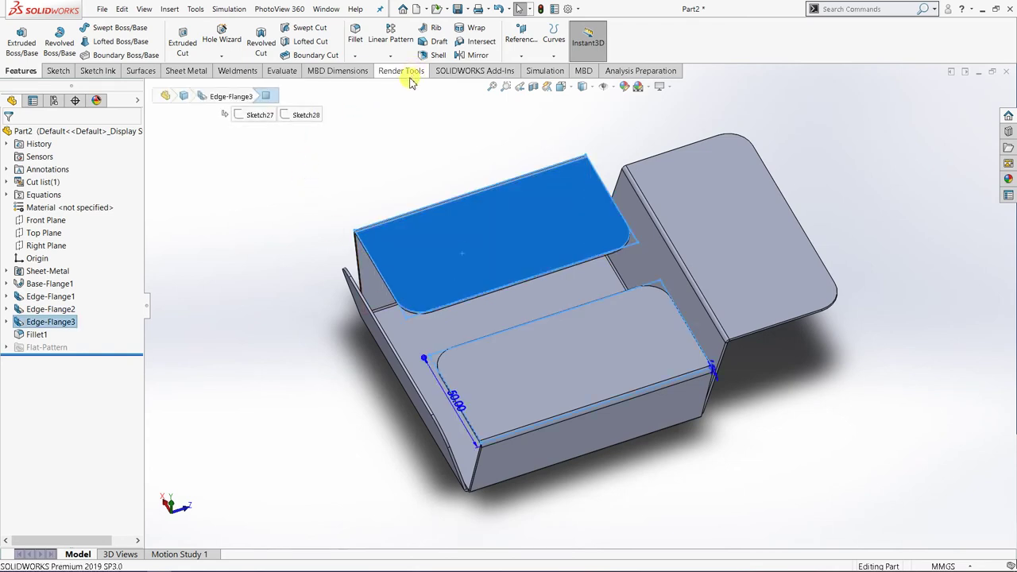
pyautogui.click(355, 159)
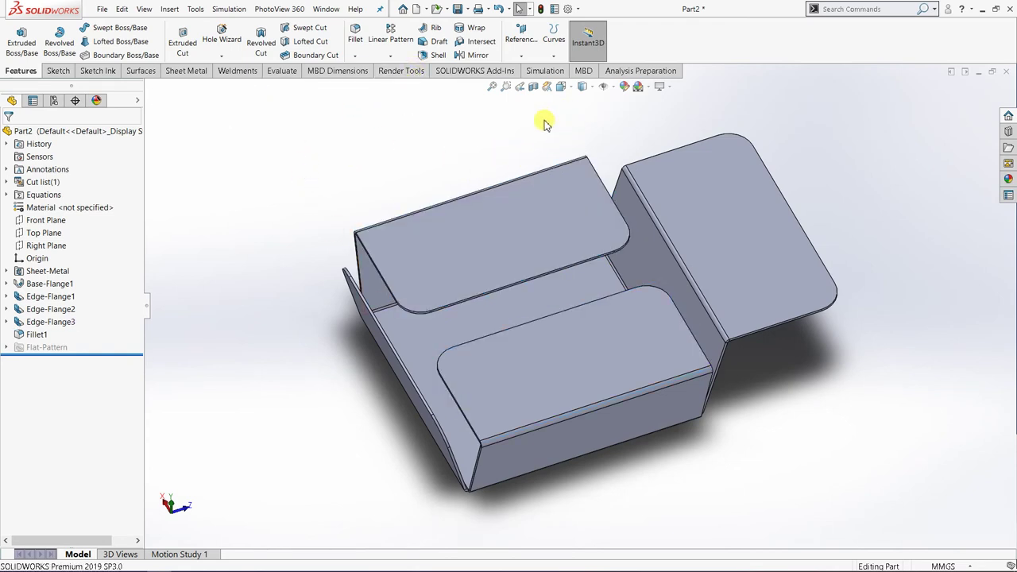
pyautogui.moveTo(617, 254); pyautogui.dragTo(354, 150, button='middle')
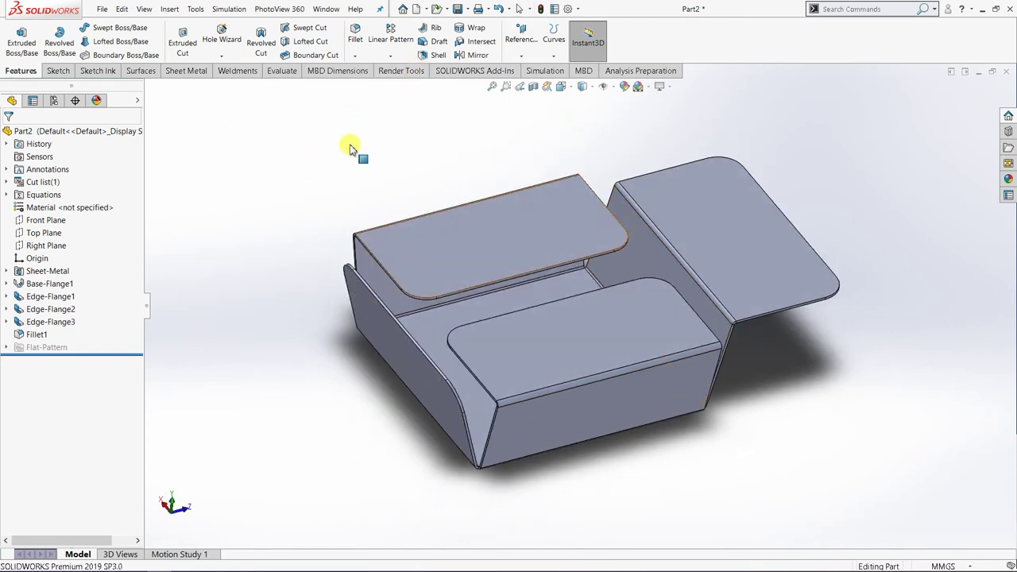
pyautogui.click(183, 71)
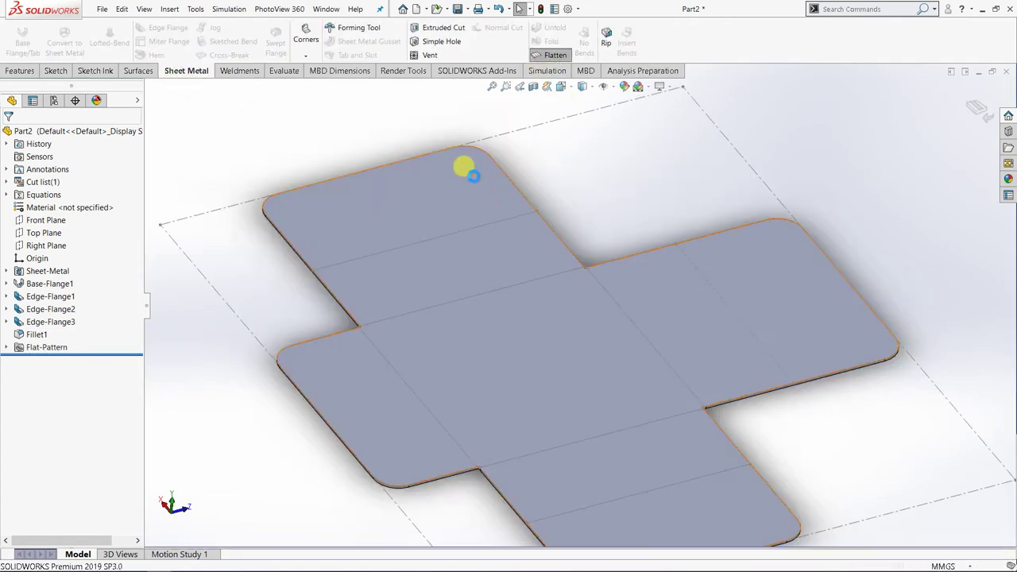
# Step: Zoom in and out to check the flat pattern, then orbit the refolded tray
pyautogui.scroll(-4, 500, 317)
pyautogui.scroll(5, 486, 347)
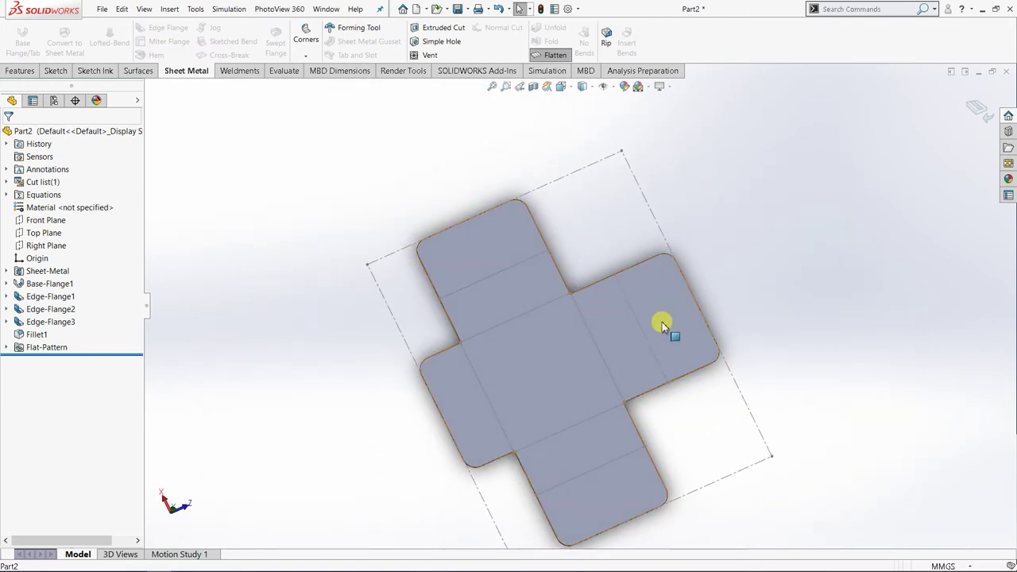
pyautogui.scroll(-3, 660, 325)
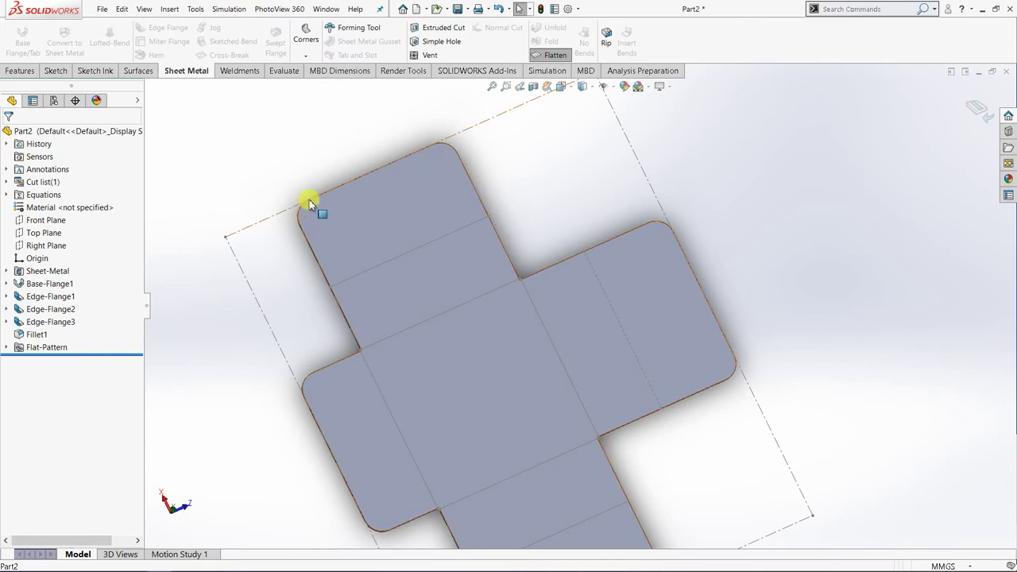
pyautogui.scroll(2, 411, 419)
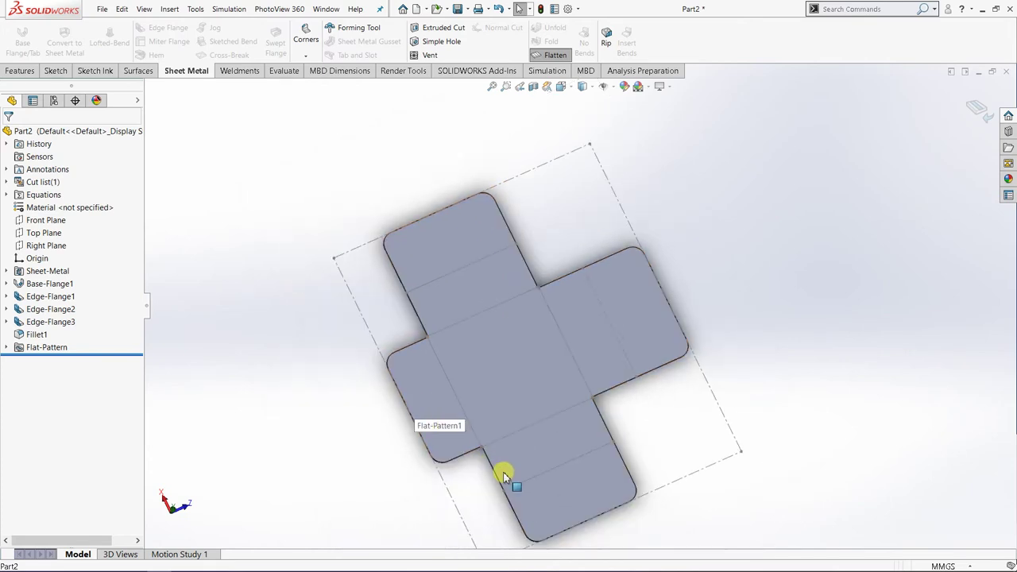
pyautogui.scroll(-2, 501, 472)
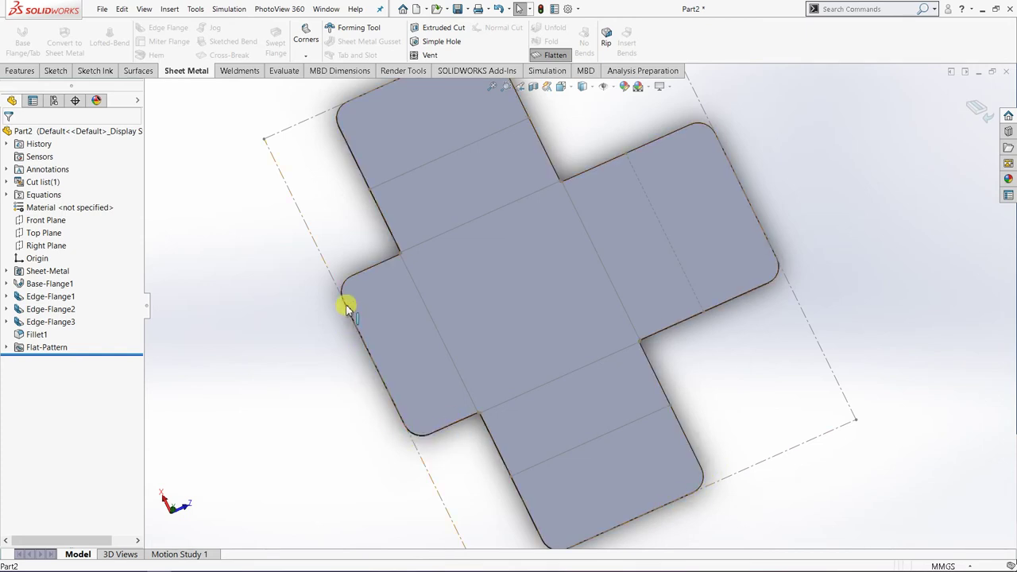
pyautogui.scroll(2, 548, 293)
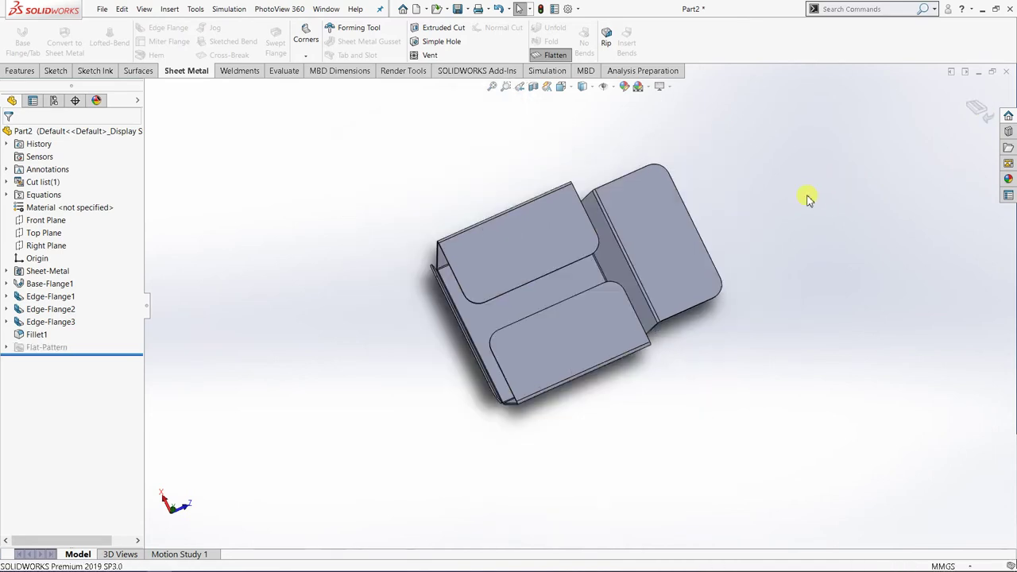
pyautogui.moveTo(499, 431); pyautogui.dragTo(597, 321, button='middle')
# Step: Open a new sketch on the top face of an Edge-Flange3 lip, viewed Normal To
pyautogui.scroll(-3, 488, 263)
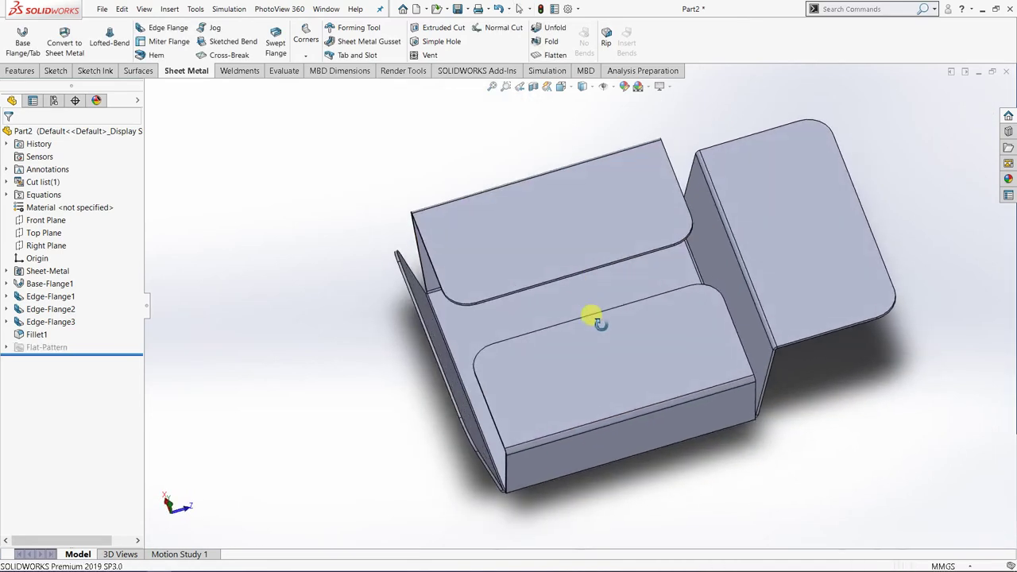
pyautogui.click(536, 237)
pyautogui.click(55, 71)
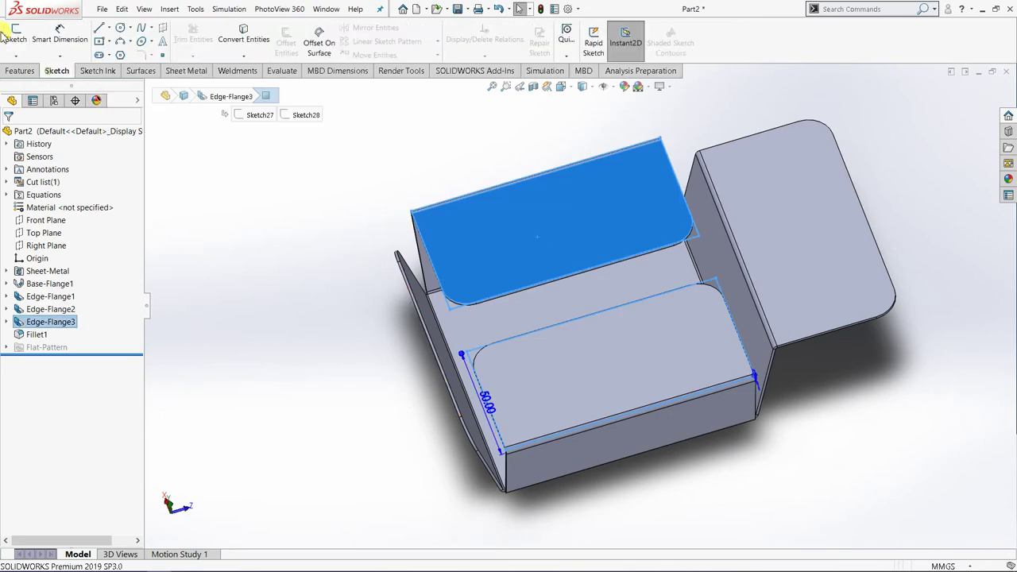
pyautogui.click(28, 29)
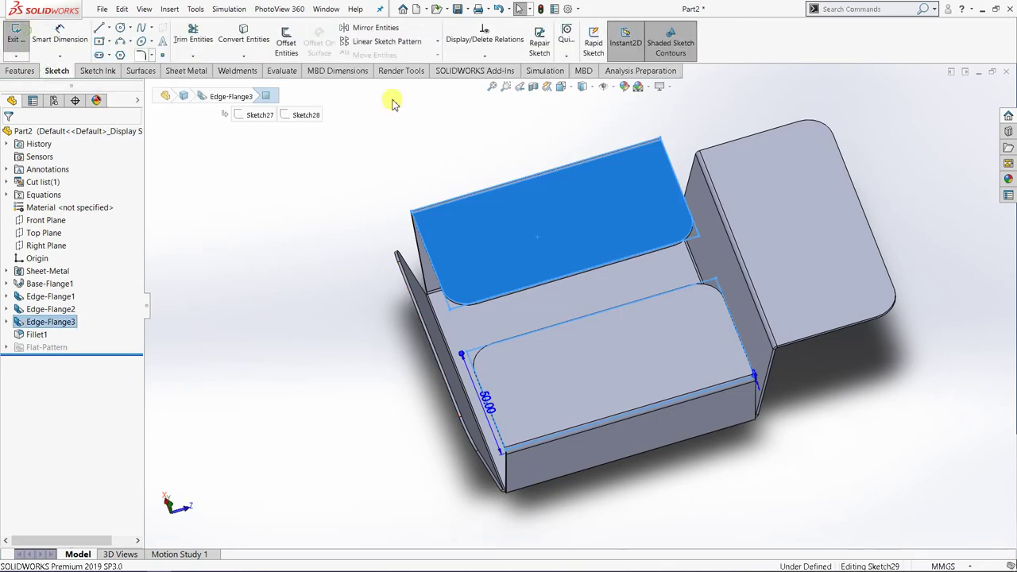
pyautogui.click(561, 86)
pyautogui.click(621, 144)
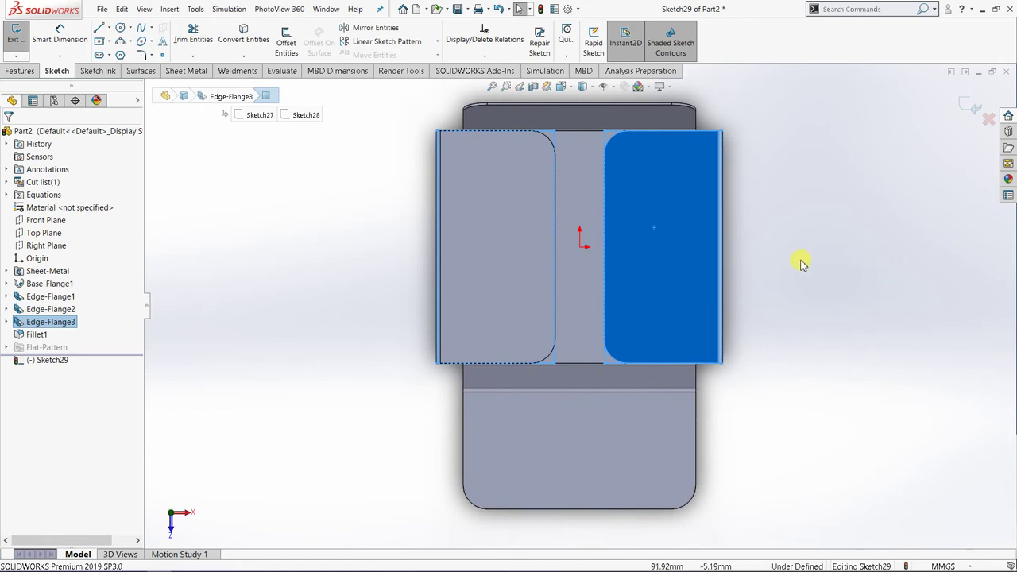
pyautogui.click(801, 264)
pyautogui.scroll(-3, 669, 188)
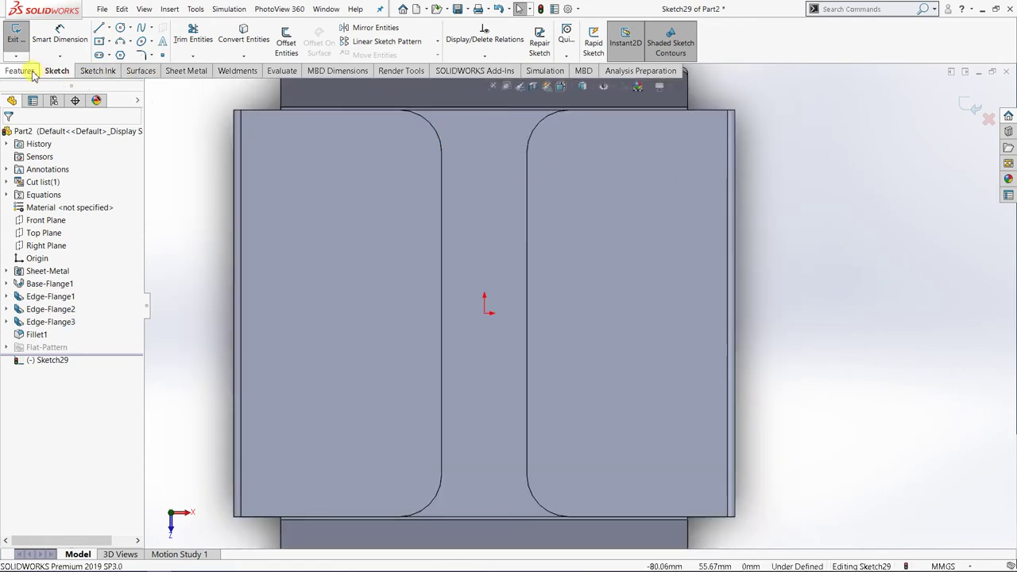
pyautogui.click(111, 55)
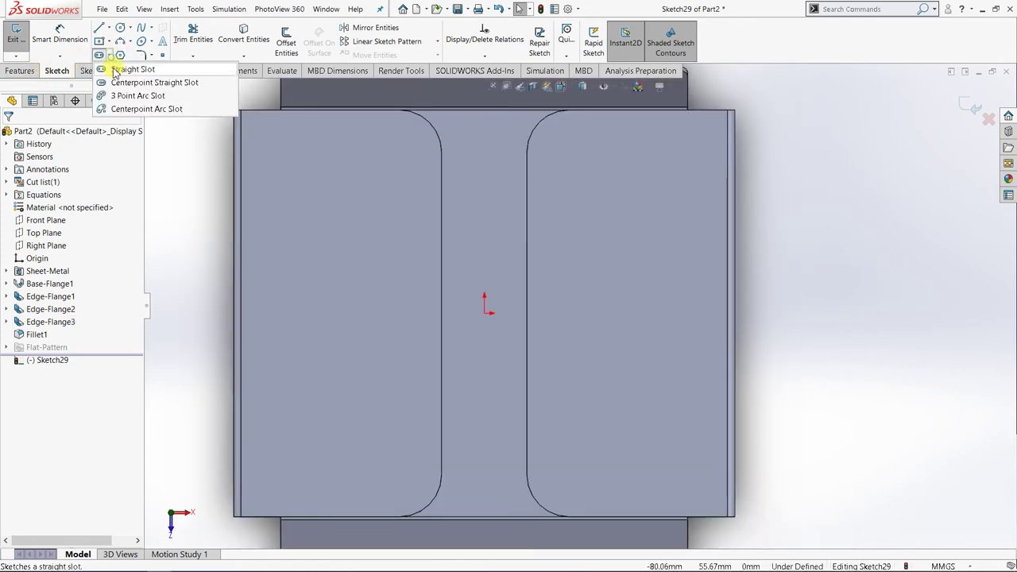
# Step: Draw a horizontal straight slot on the flange face
pyautogui.click(127, 70)
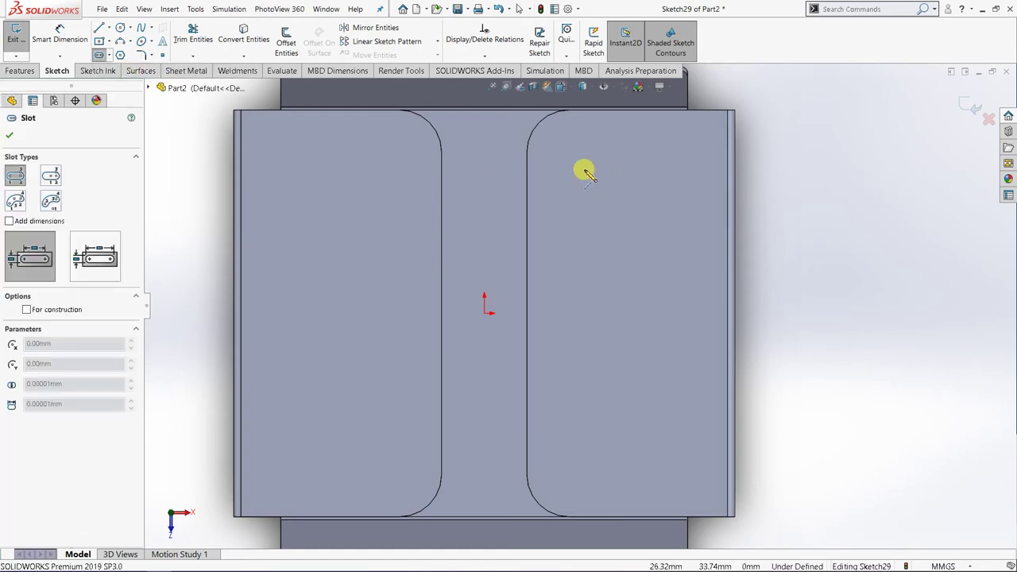
pyautogui.click(572, 164)
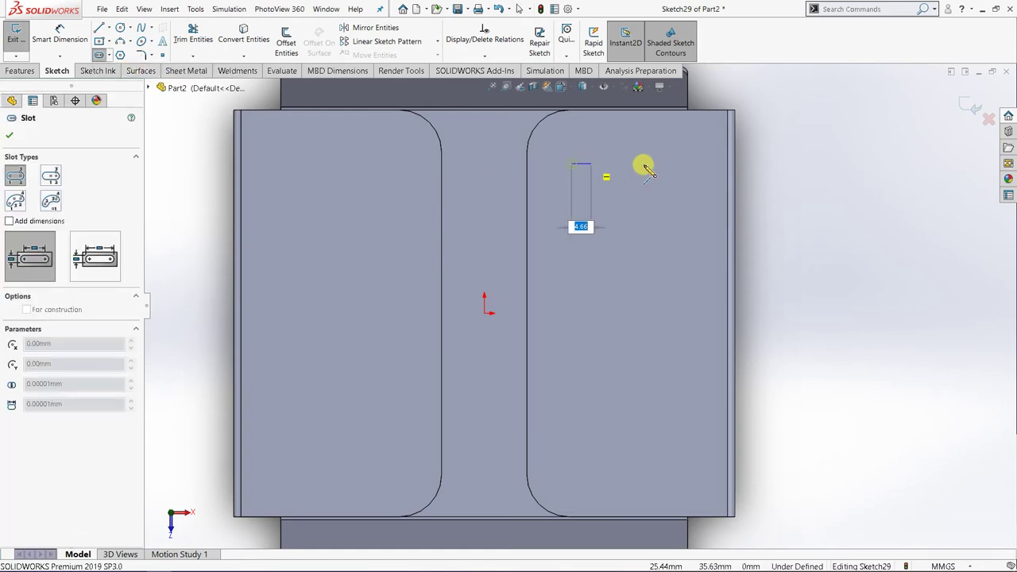
pyautogui.click(701, 163)
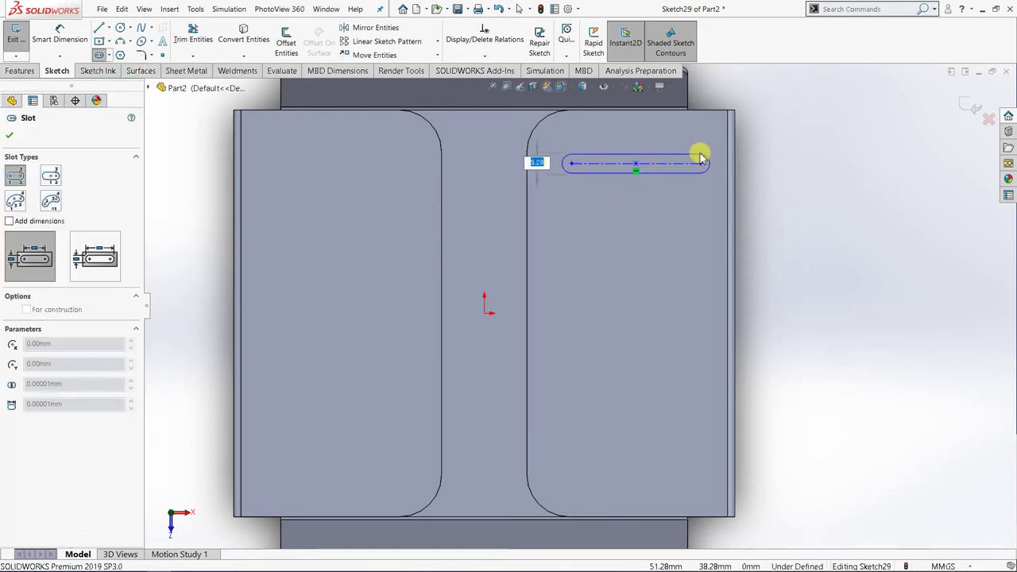
pyautogui.click(699, 152)
# Step: Dimension the slot's end arc as R3 and its centreline length as 30 mm
pyautogui.rightClick(782, 152)
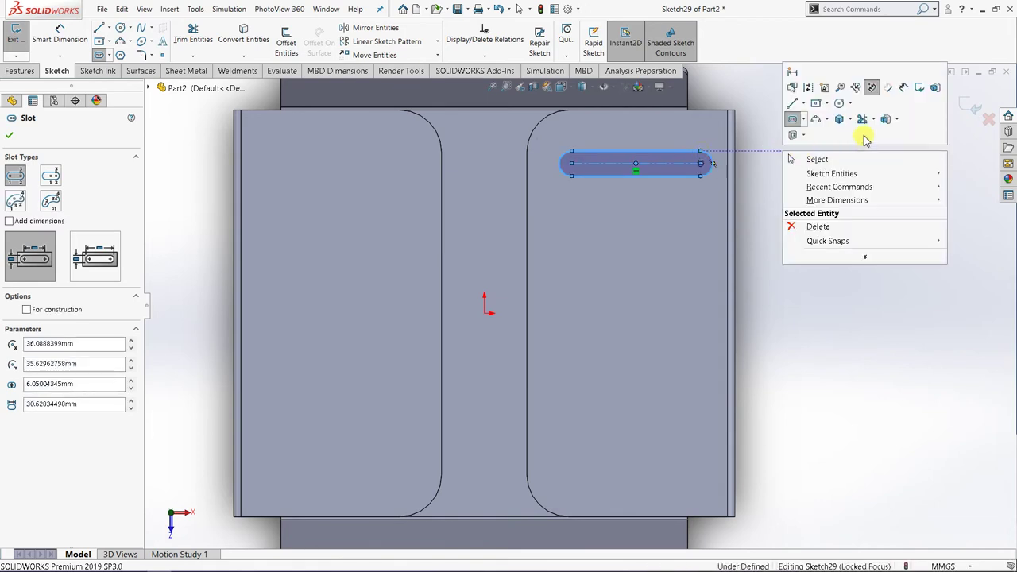
pyautogui.click(887, 86)
pyautogui.click(748, 191)
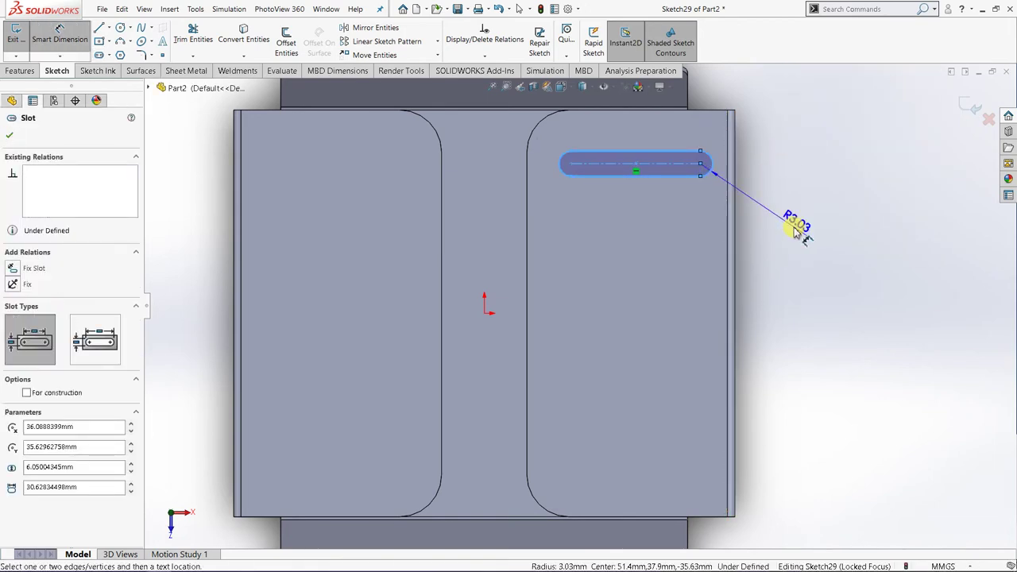
pyautogui.click(799, 294)
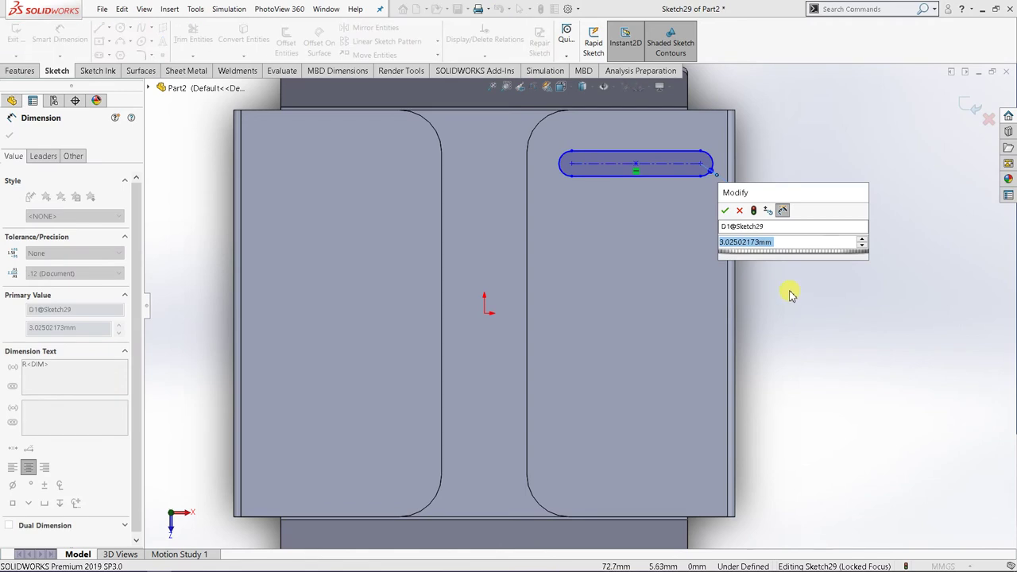
pyautogui.click(724, 210)
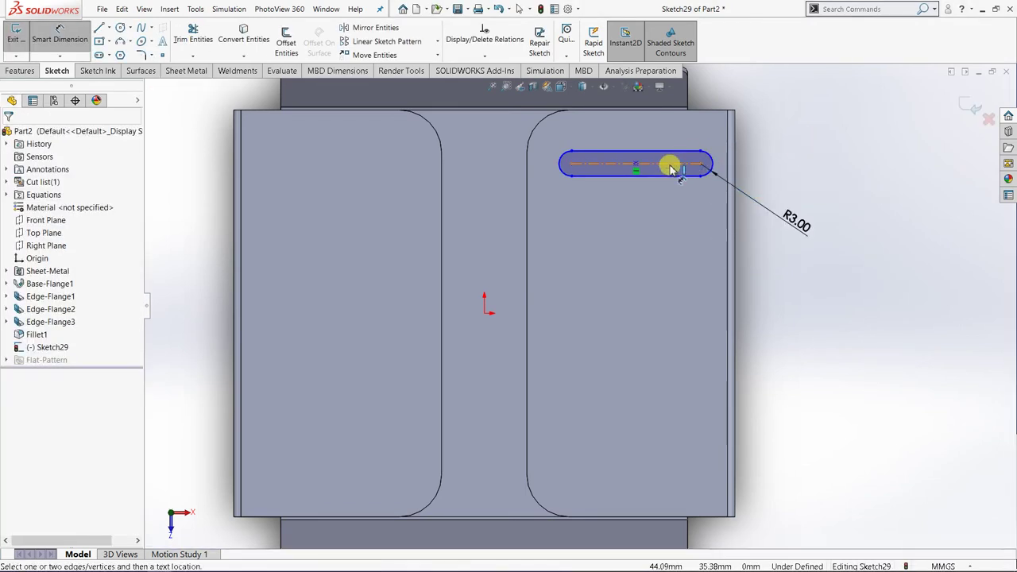
pyautogui.click(642, 219)
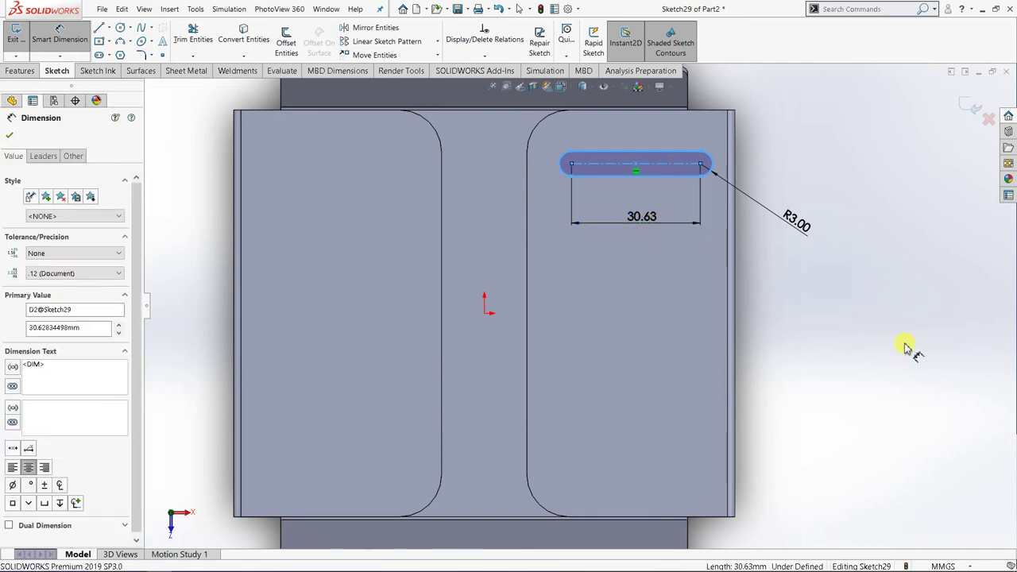
pyautogui.write('30')
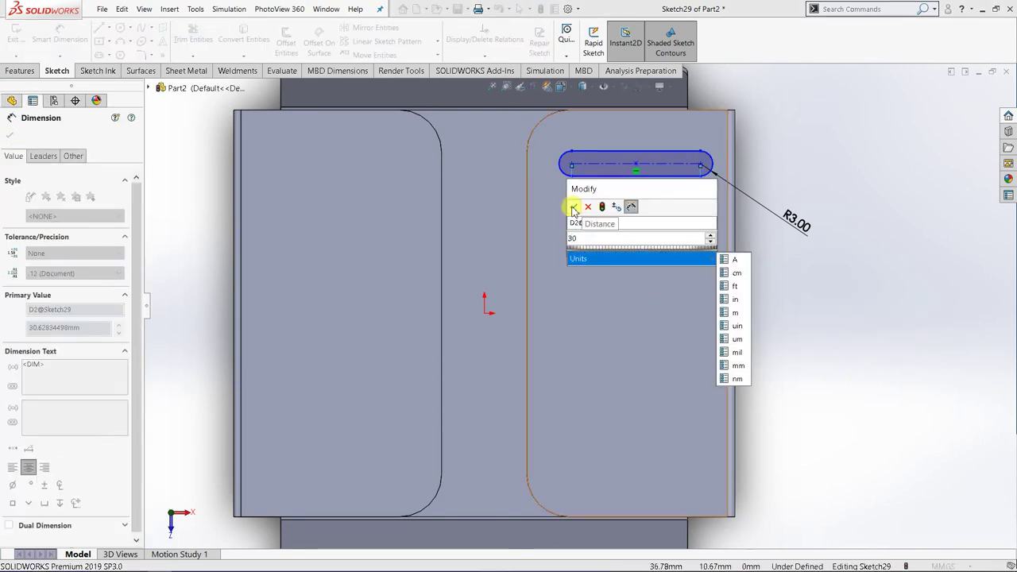
pyautogui.click(574, 209)
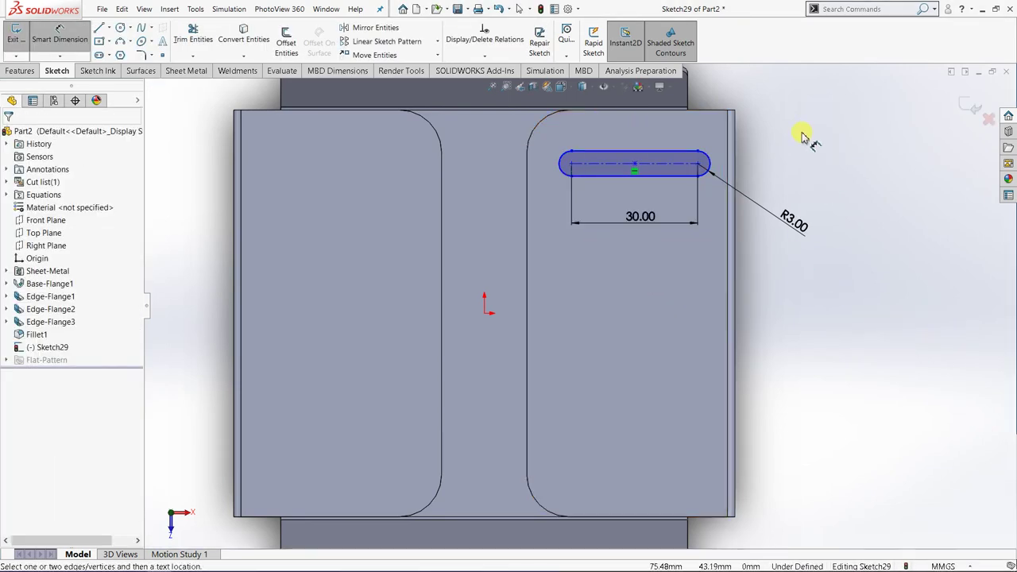
# Step: Dimension the slot centreline 10 mm from the flange's top edge
pyautogui.click(680, 170)
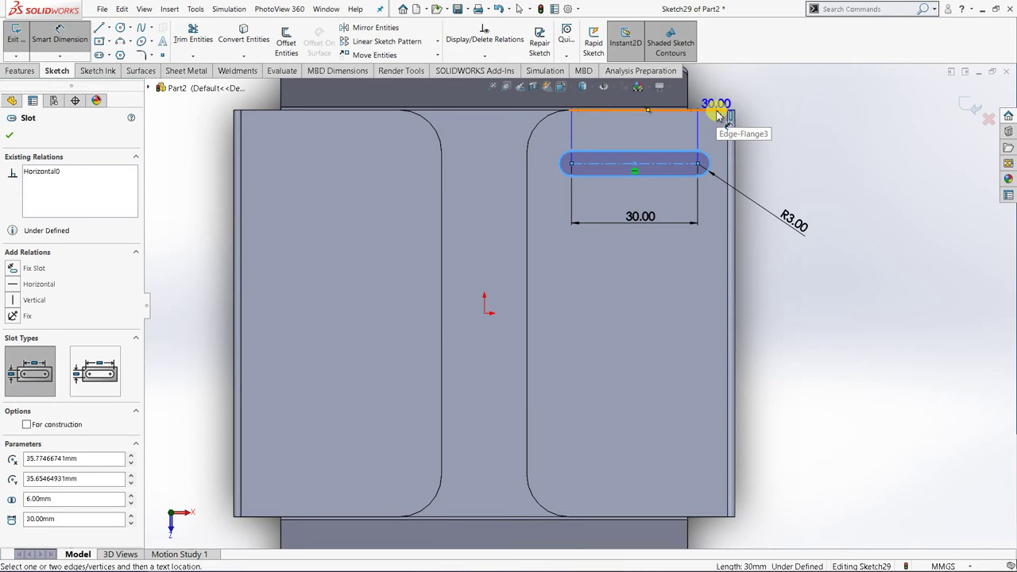
pyautogui.click(717, 114)
pyautogui.click(787, 133)
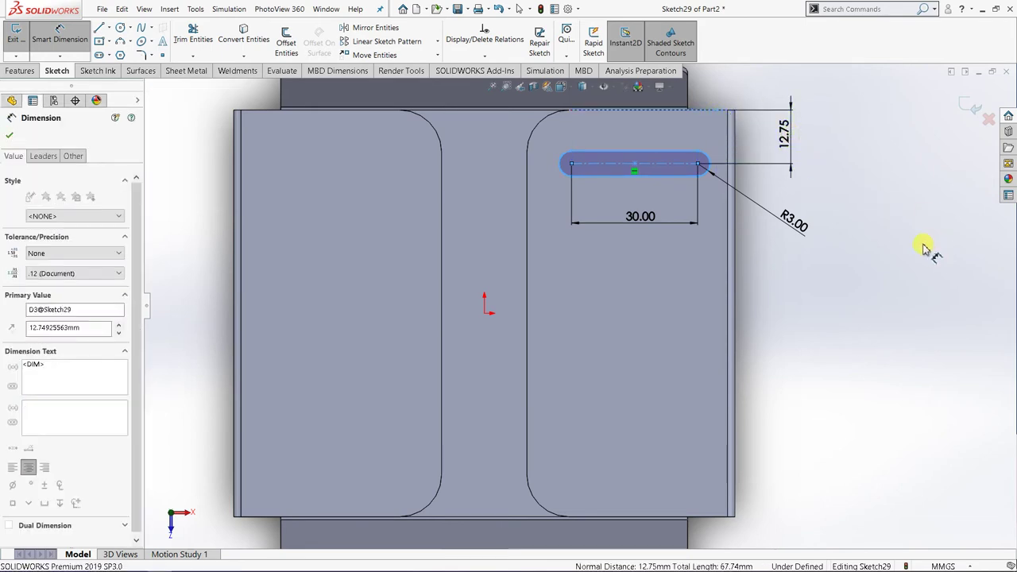
pyautogui.write('10')
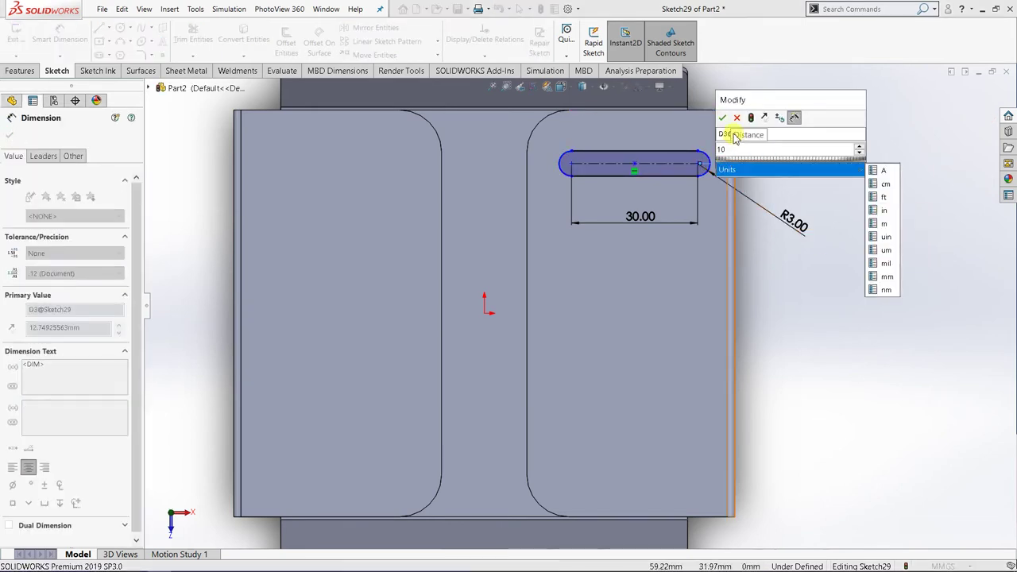
pyautogui.click(722, 117)
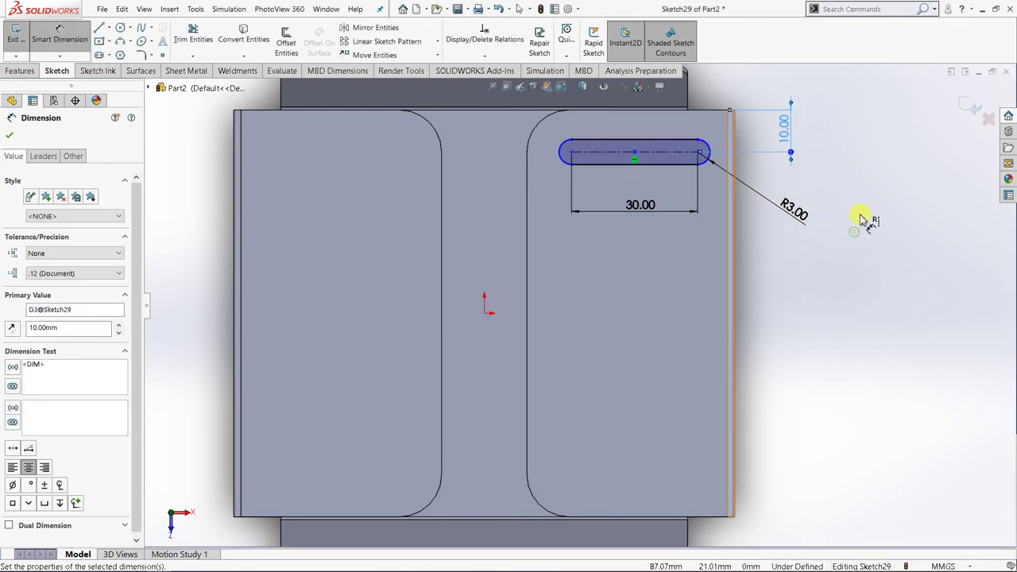
pyautogui.click(830, 178)
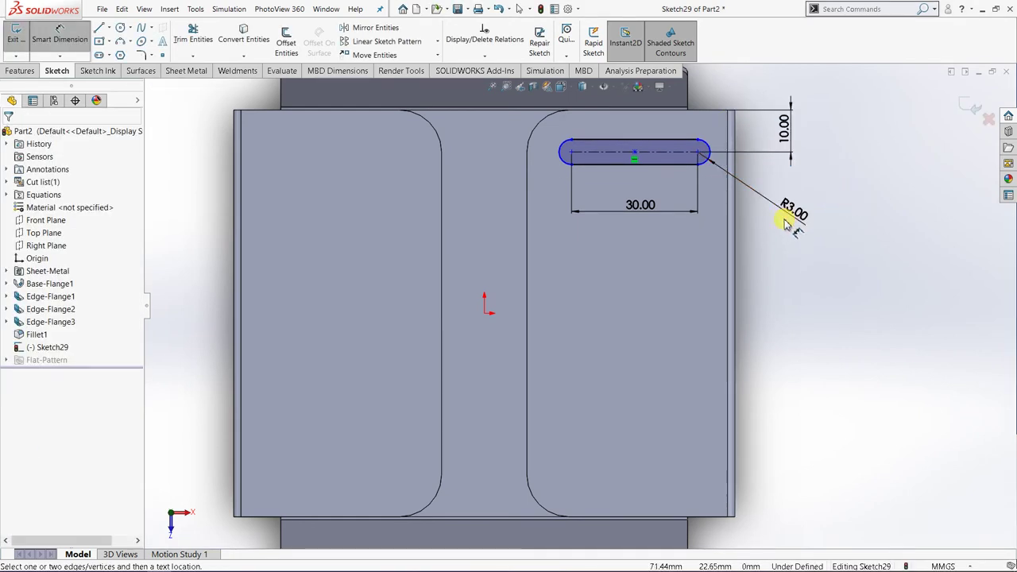
pyautogui.rightClick(863, 200)
pyautogui.click(890, 232)
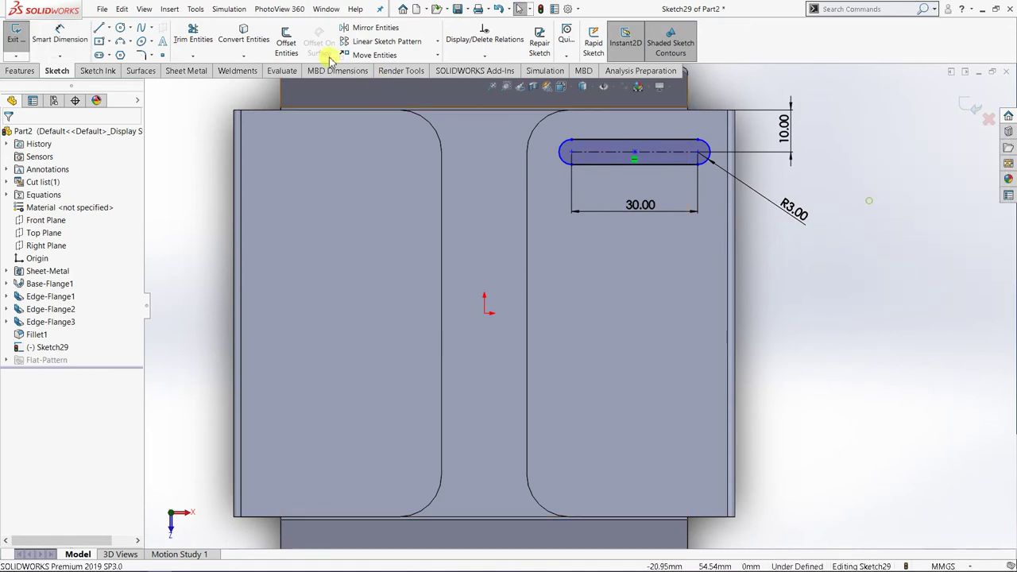
pyautogui.click(99, 28)
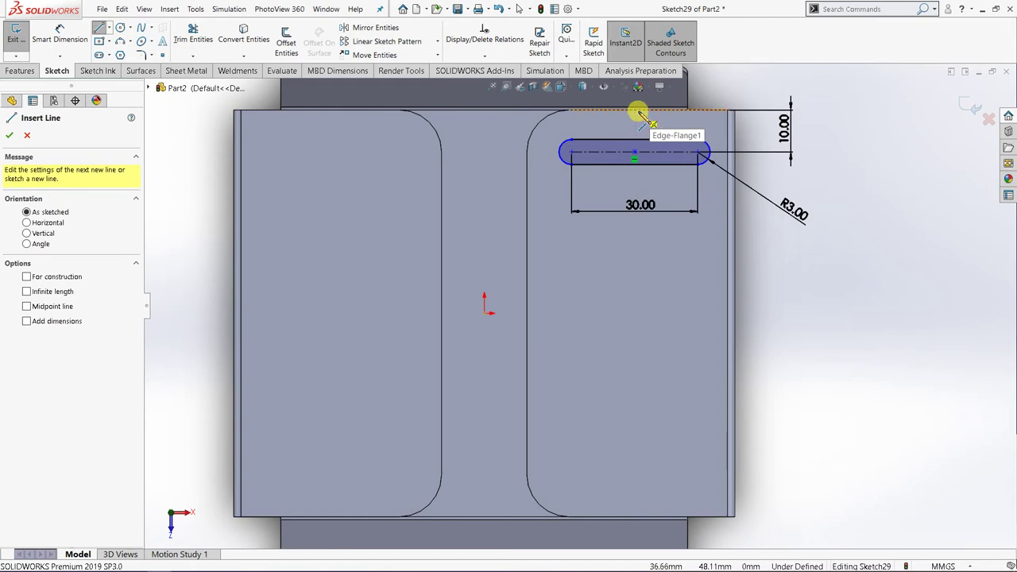
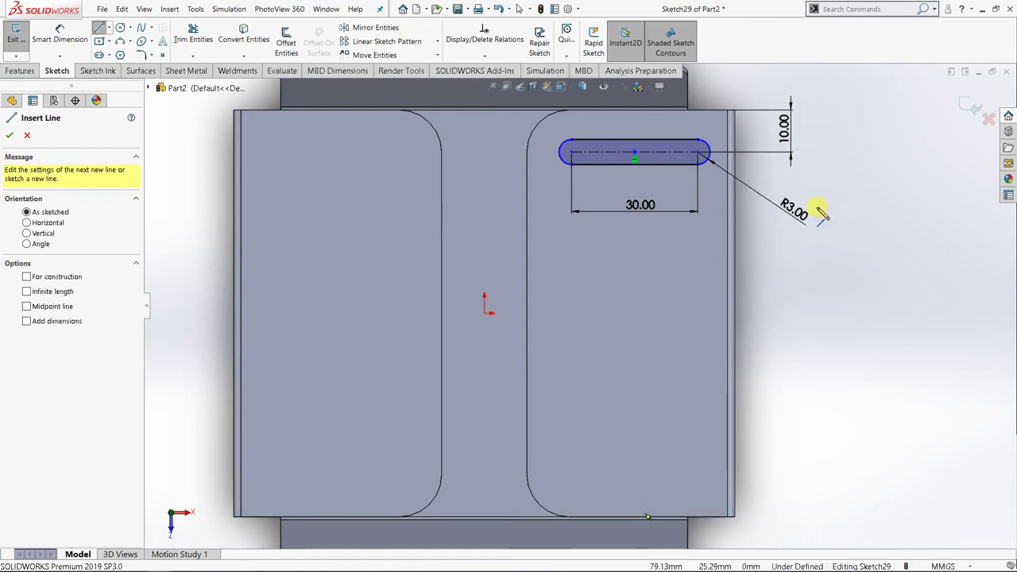
# Step: Dimension the slot's right end 10 mm from the part's right edge, fully defining Sketch29
pyautogui.press('Escape')
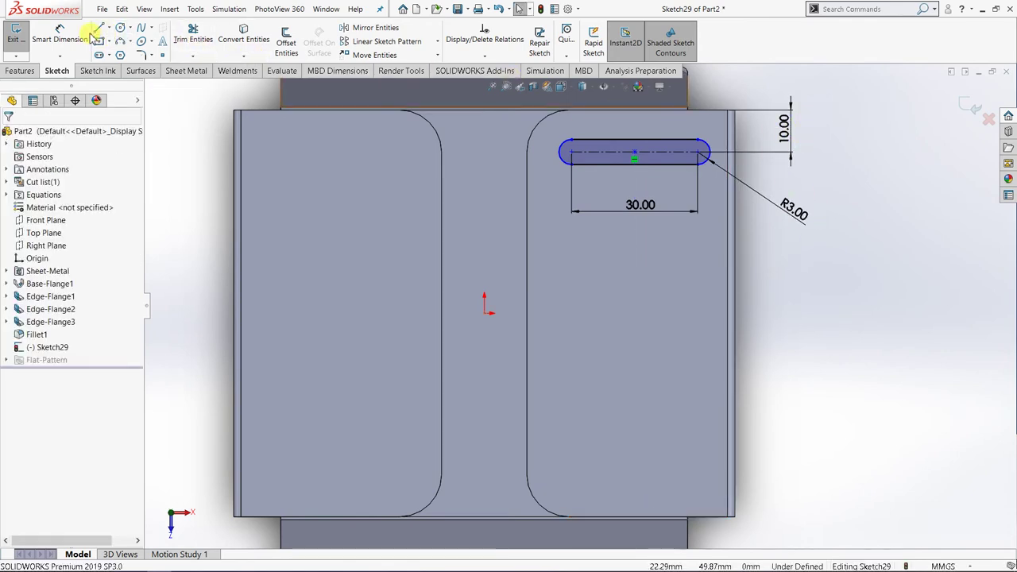
pyautogui.click(89, 36)
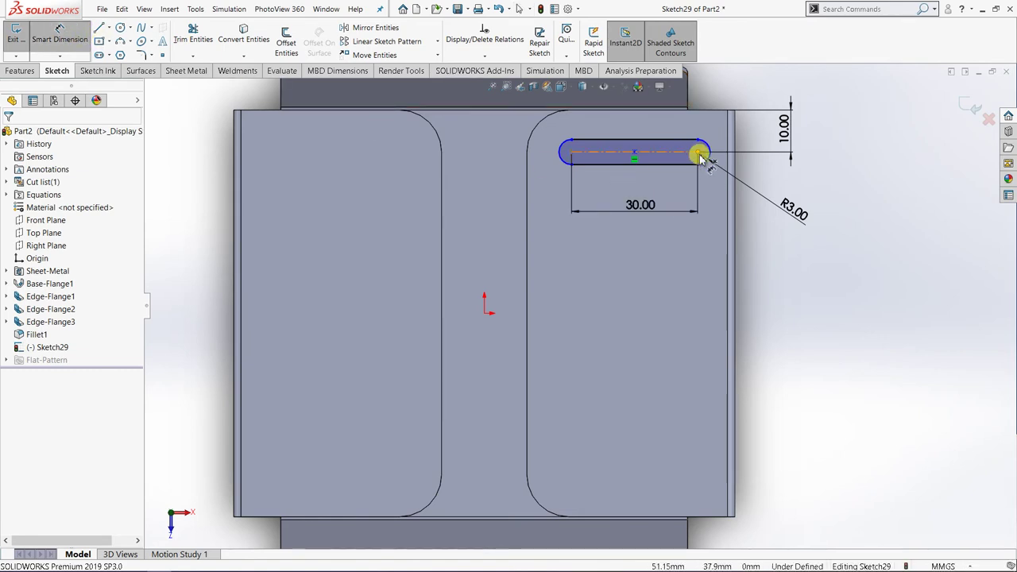
pyautogui.click(699, 154)
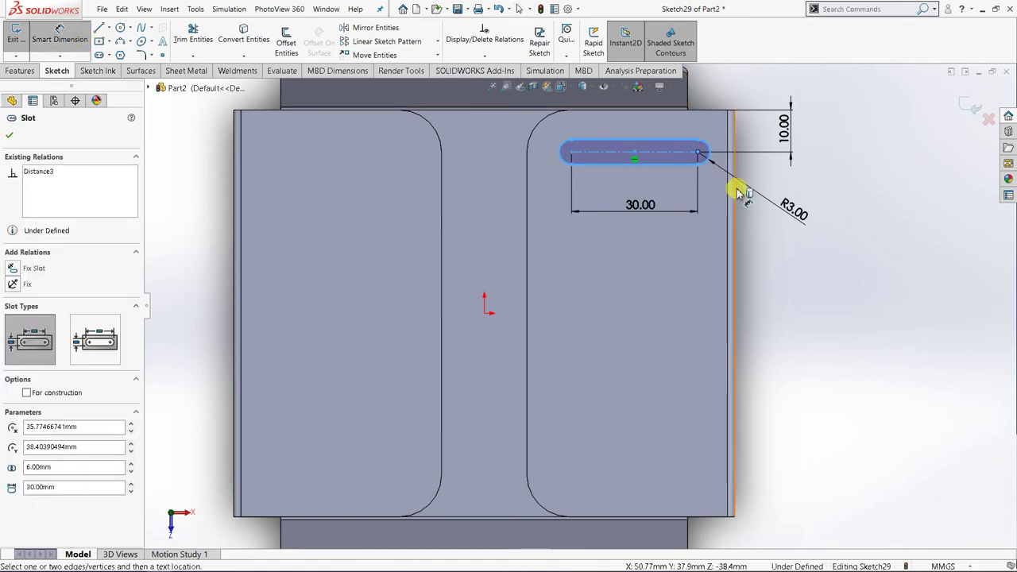
pyautogui.click(732, 199)
pyautogui.click(765, 247)
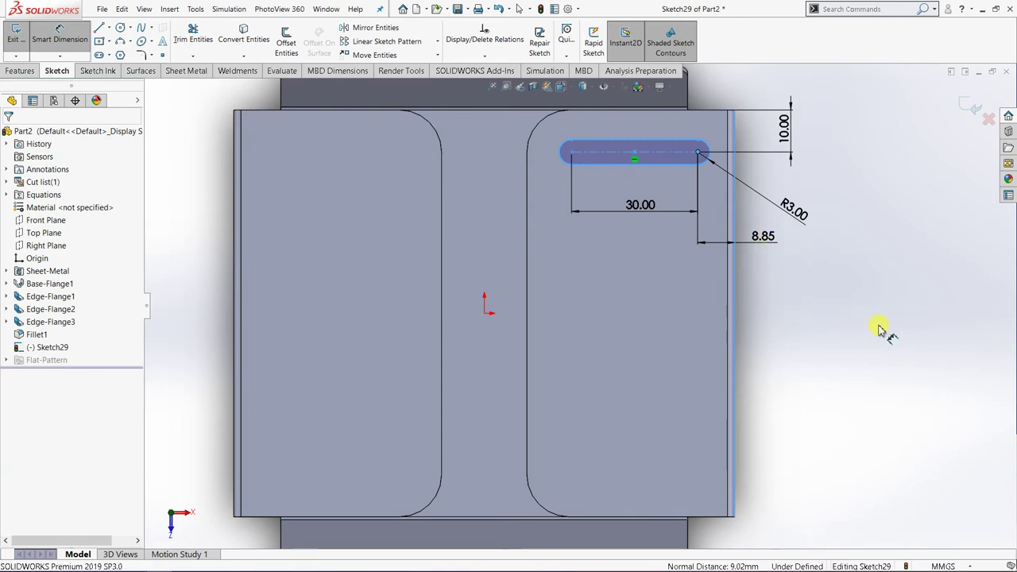
pyautogui.write('10')
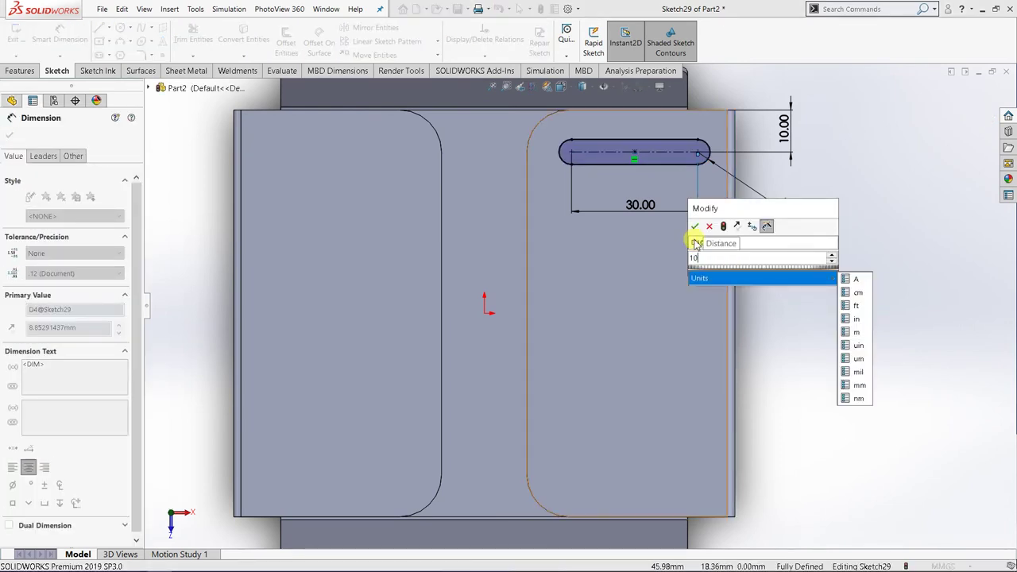
pyautogui.click(695, 226)
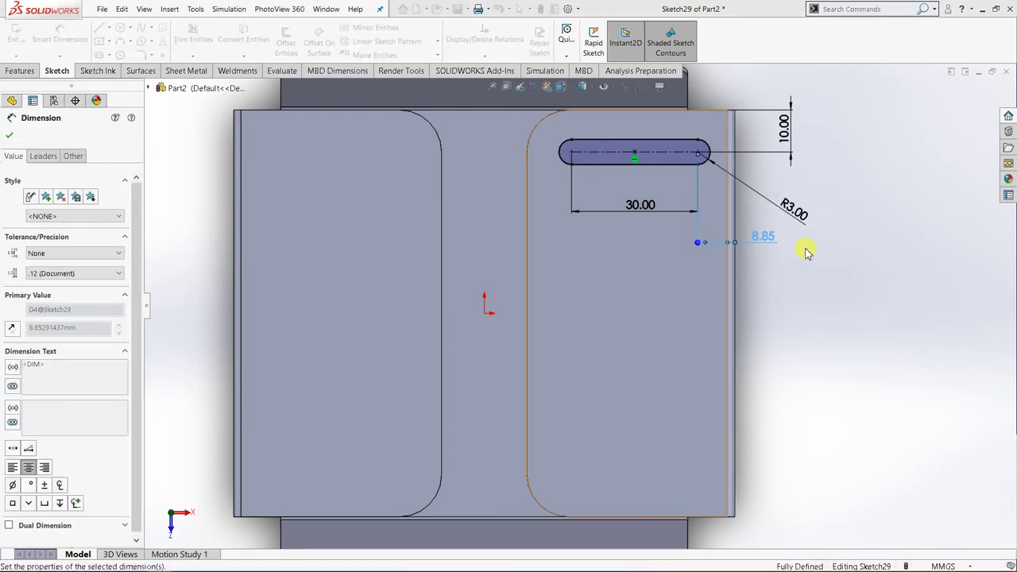
pyautogui.rightClick(878, 275)
pyautogui.click(903, 310)
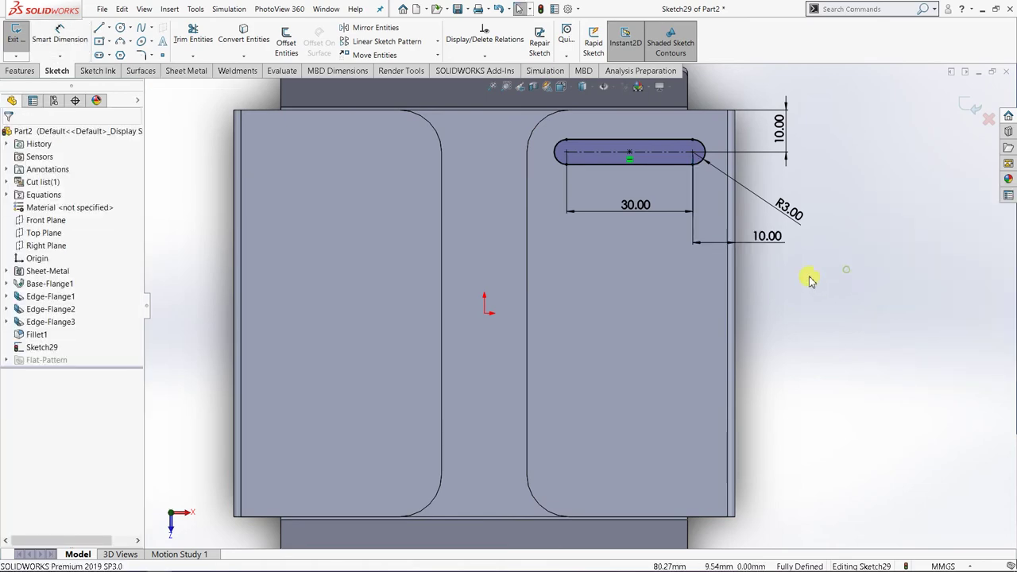
pyautogui.moveTo(753, 362); pyautogui.dragTo(782, 287, button='middle')
pyautogui.moveTo(811, 300); pyautogui.dragTo(811, 303, button='middle')
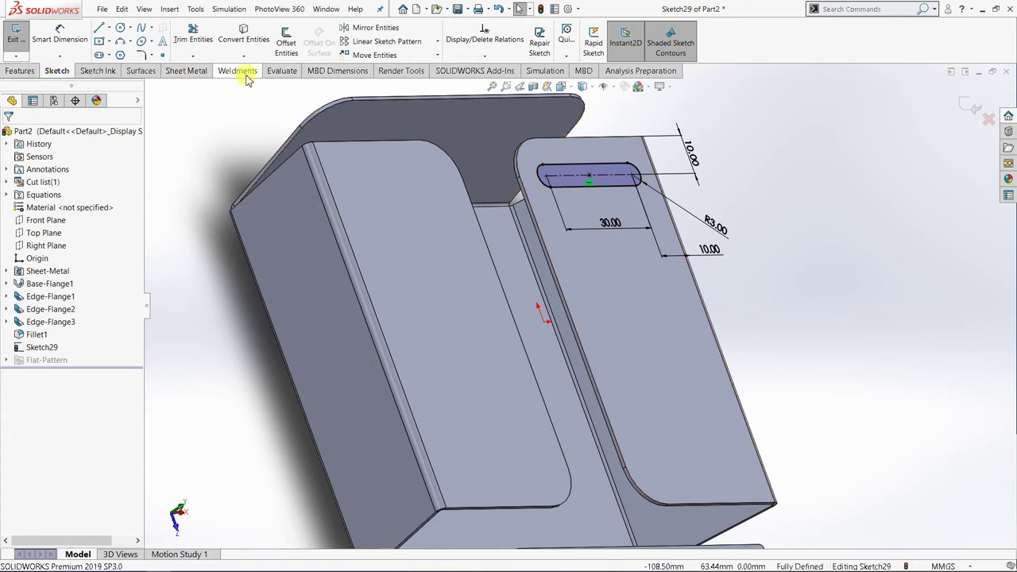
# Step: Start an extruded cut of the slot sketch with end condition Up To Next
pyautogui.click(195, 71)
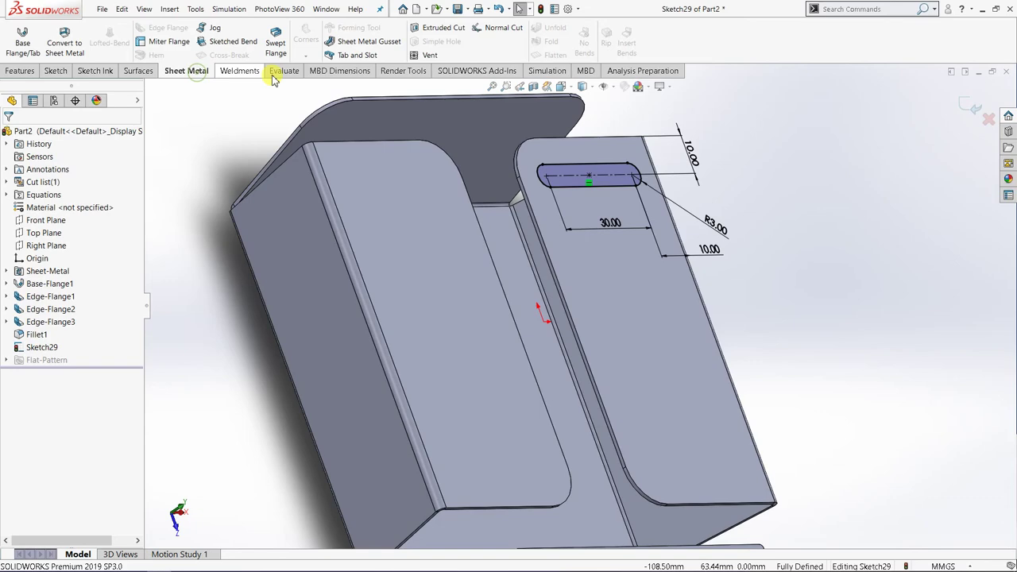
pyautogui.click(433, 27)
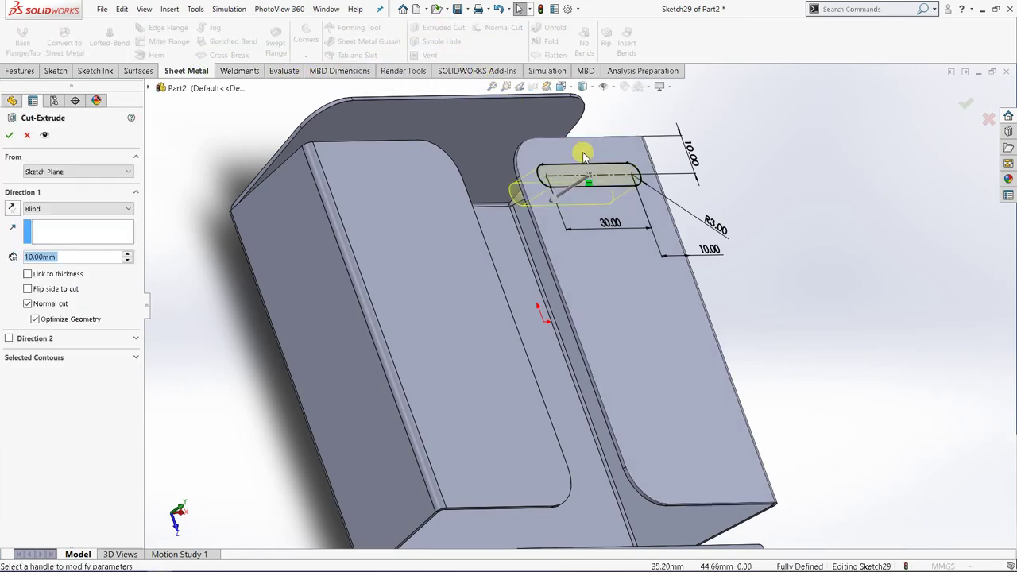
pyautogui.moveTo(585, 188); pyautogui.dragTo(588, 270, button='middle')
pyautogui.click(60, 209)
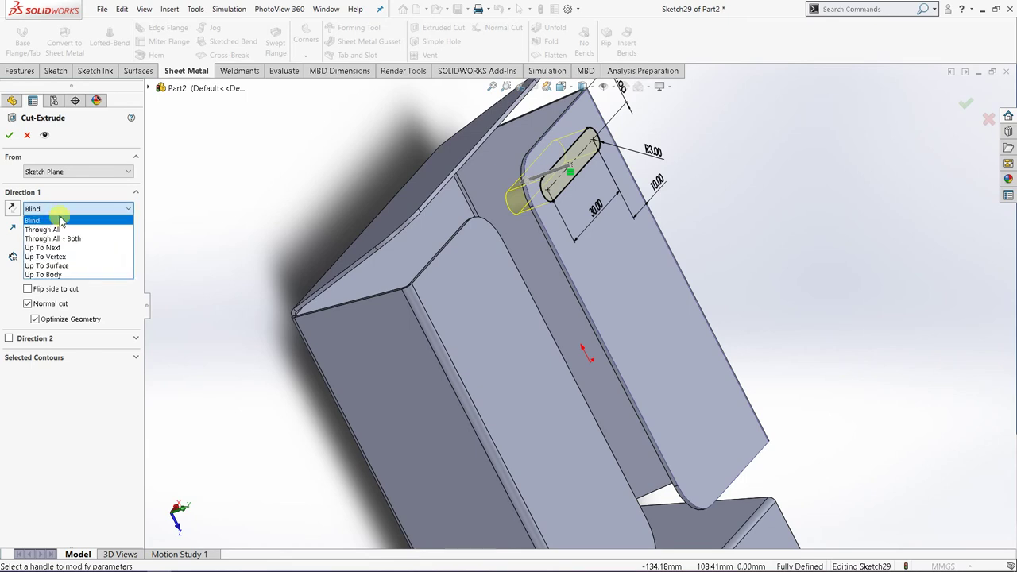
pyautogui.click(57, 248)
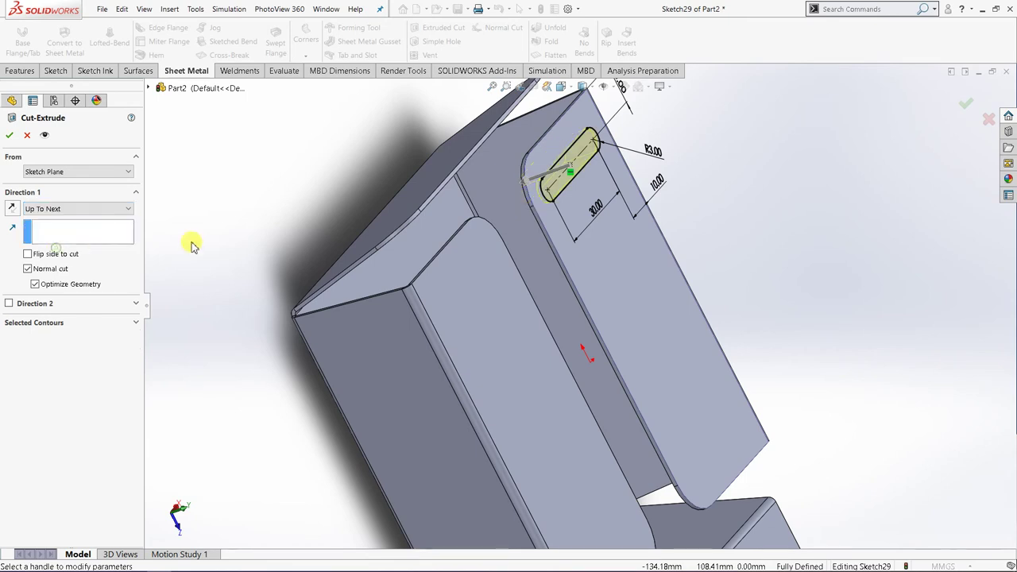
# Step: Check the cut preview from normal and edge-on views of the slot
pyautogui.moveTo(537, 205); pyautogui.dragTo(528, 232, button='middle')
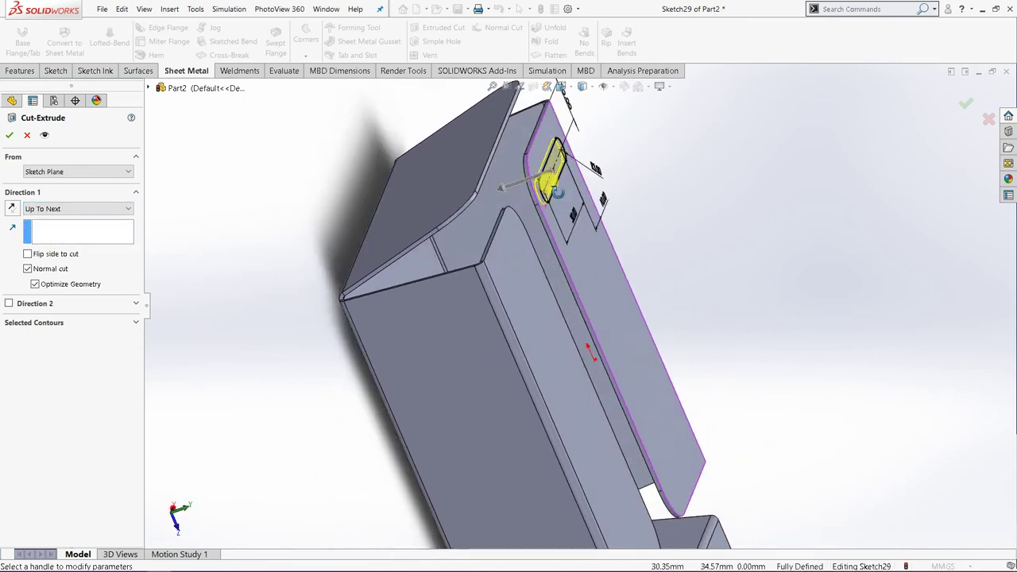
pyautogui.hotkey('ctrl', '8')
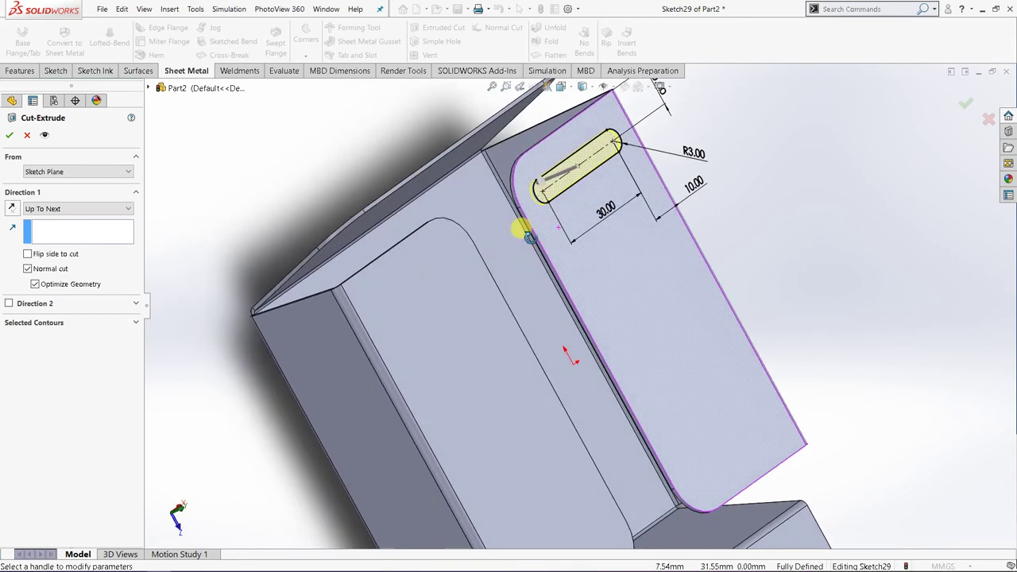
pyautogui.moveTo(449, 266); pyautogui.dragTo(615, 208, button='middle')
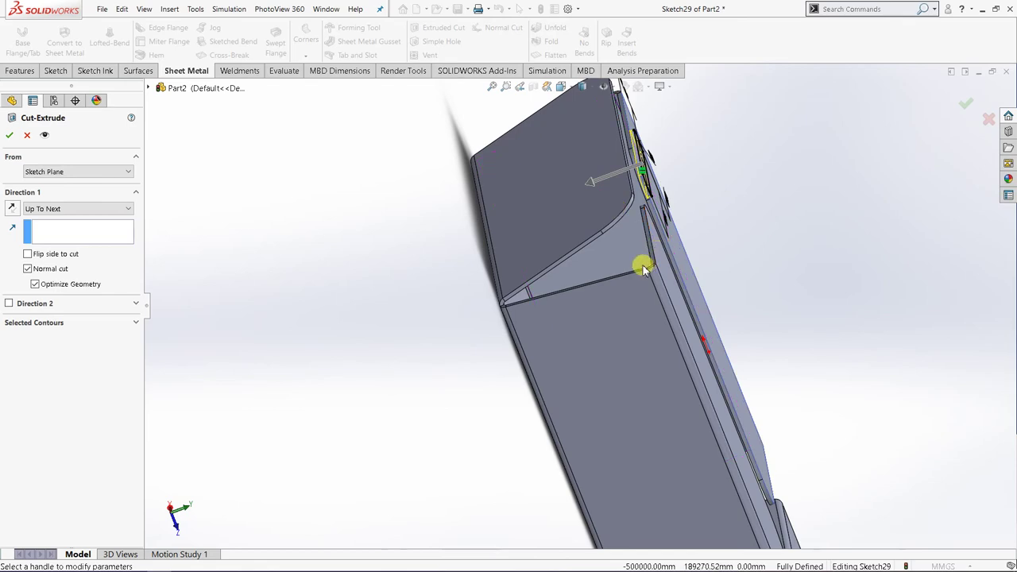
pyautogui.scroll(-5, 577, 290)
pyautogui.moveTo(576, 291)
pyautogui.mouseDown(button='middle')
pyautogui.moveTo(796, 272)
pyautogui.moveTo(793, 233)
pyautogui.mouseUp(button='middle')
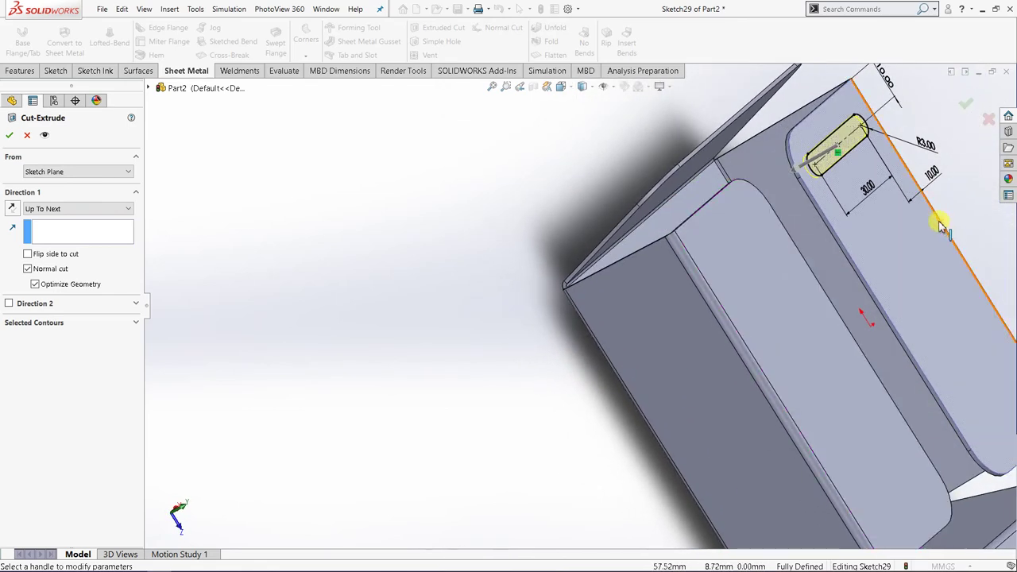
pyautogui.scroll(3, 817, 268)
pyautogui.scroll(-3, 701, 292)
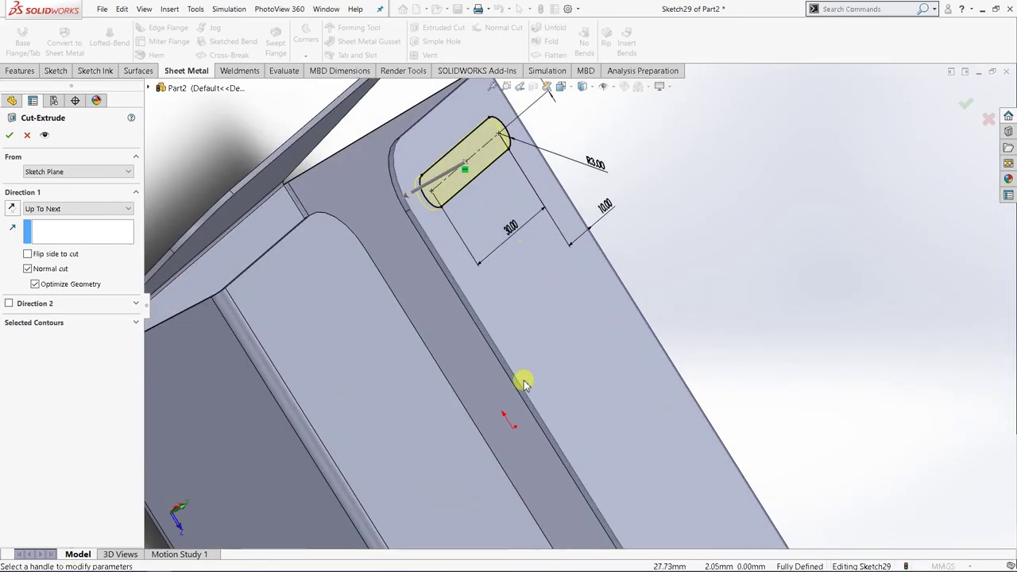
pyautogui.scroll(3, 601, 325)
pyautogui.scroll(-1, 522, 291)
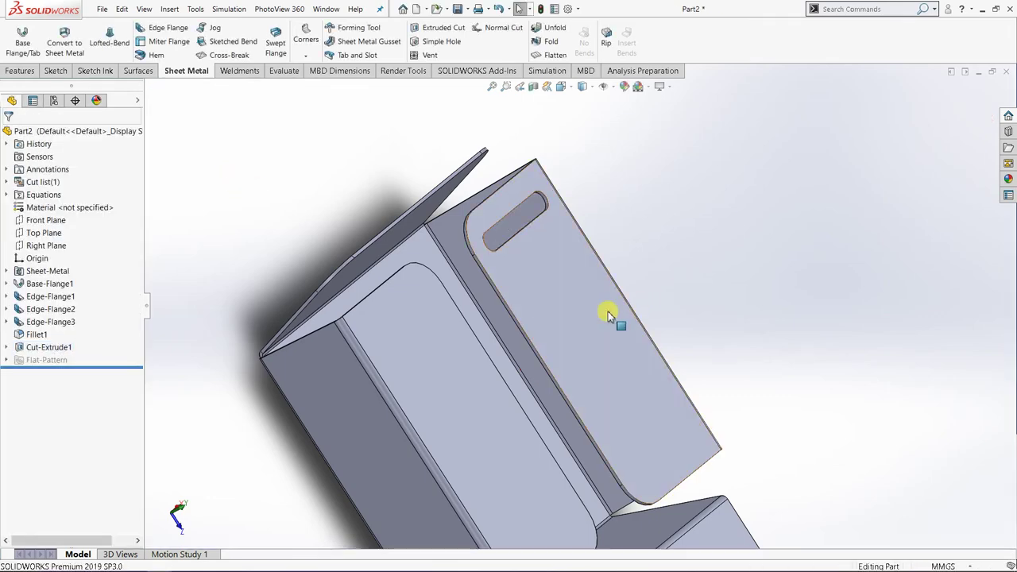
# Step: Orbit down onto the slot cut through the tab and show the Features tools
pyautogui.moveTo(607, 312); pyautogui.dragTo(528, 288, button='middle')
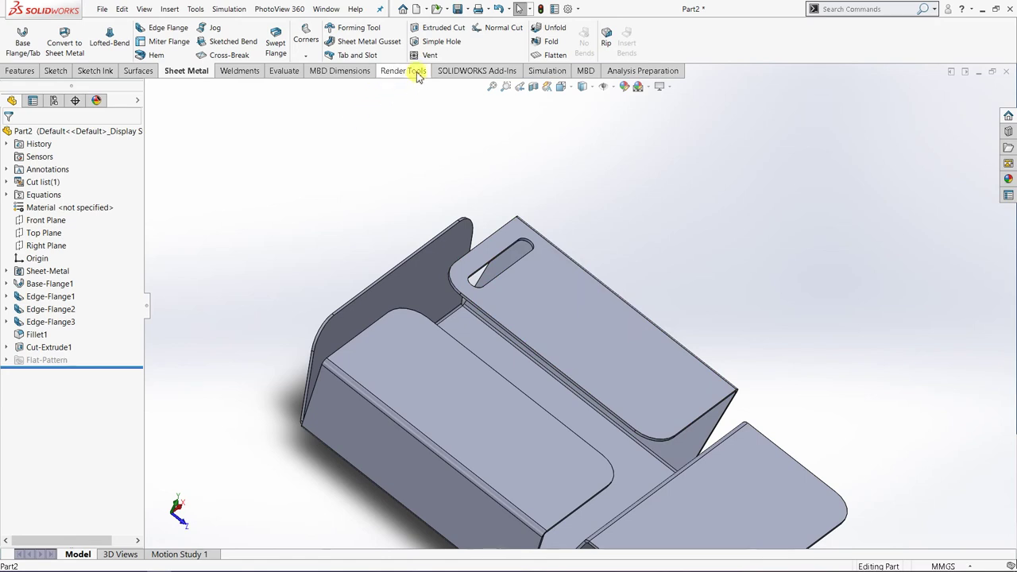
pyautogui.click(29, 72)
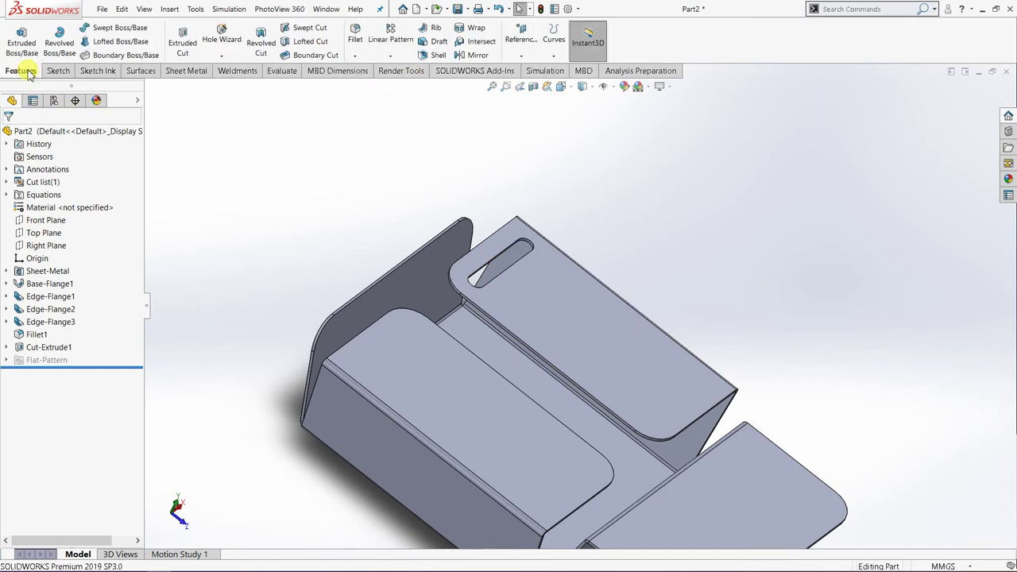
# Step: Start a linear pattern along the tab's bend edge, repeating Cut-Extrude1
pyautogui.click(391, 38)
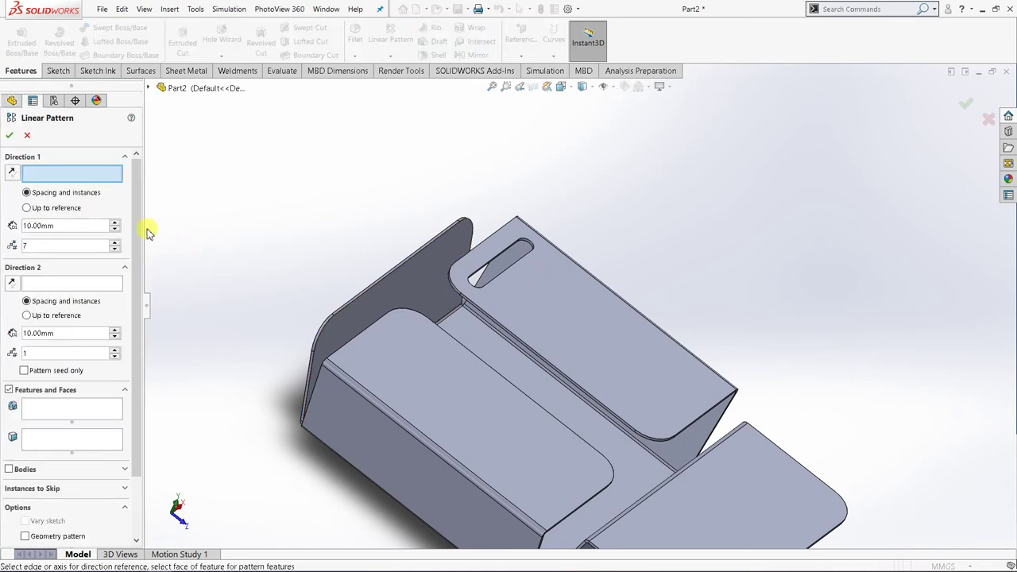
pyautogui.scroll(-2, 533, 342)
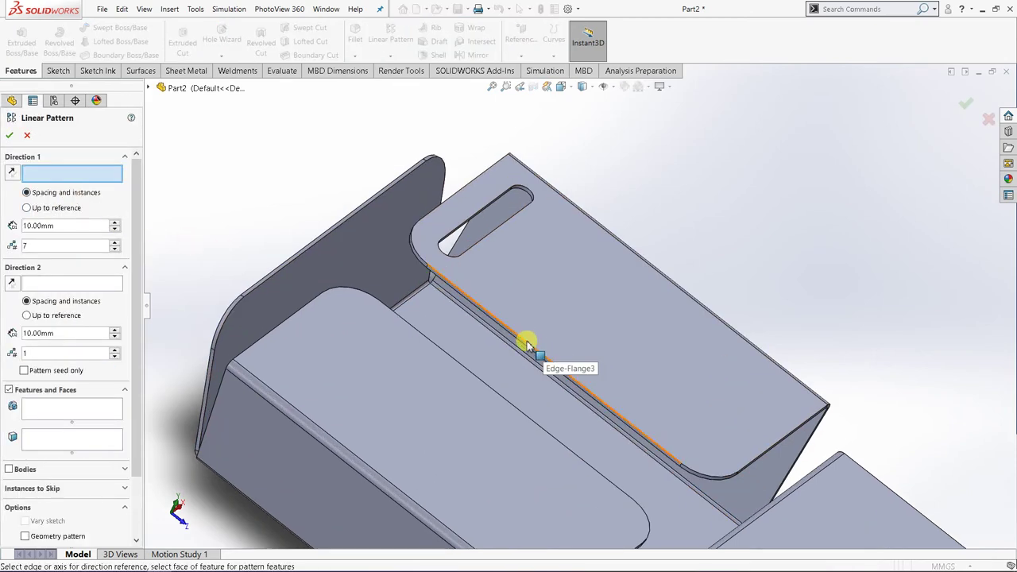
pyautogui.click(527, 344)
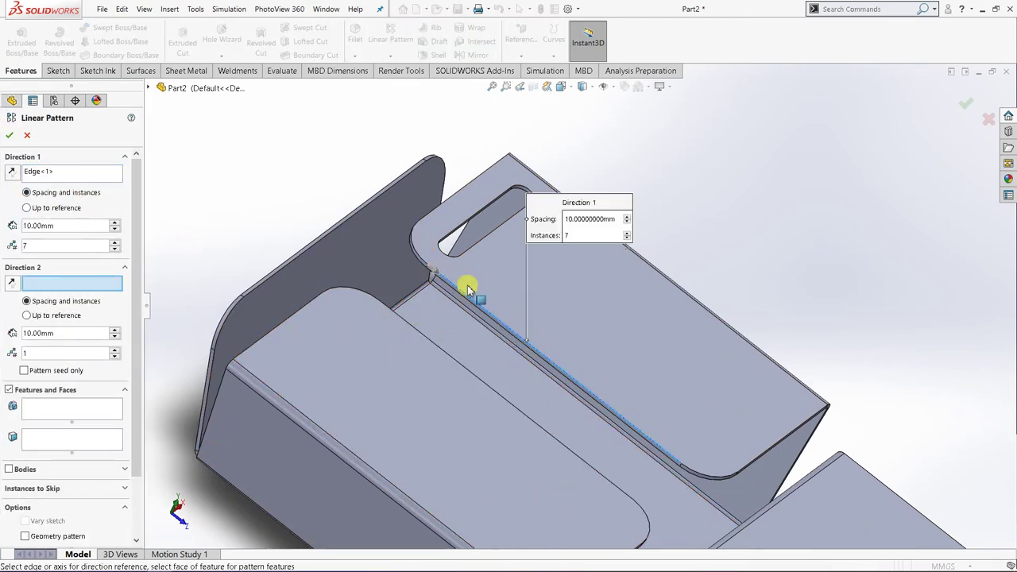
pyautogui.scroll(-2, 429, 280)
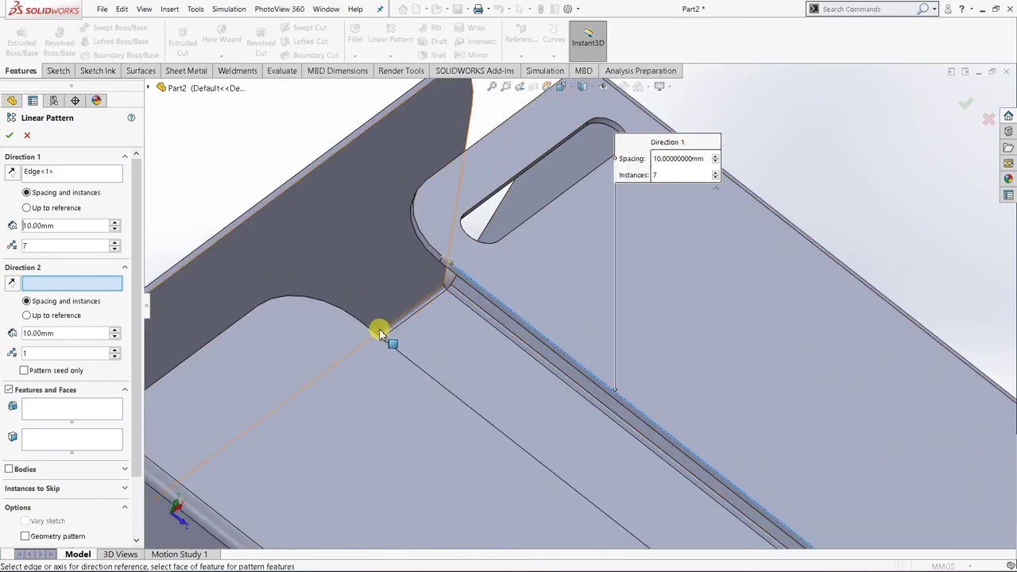
pyautogui.scroll(2, 380, 334)
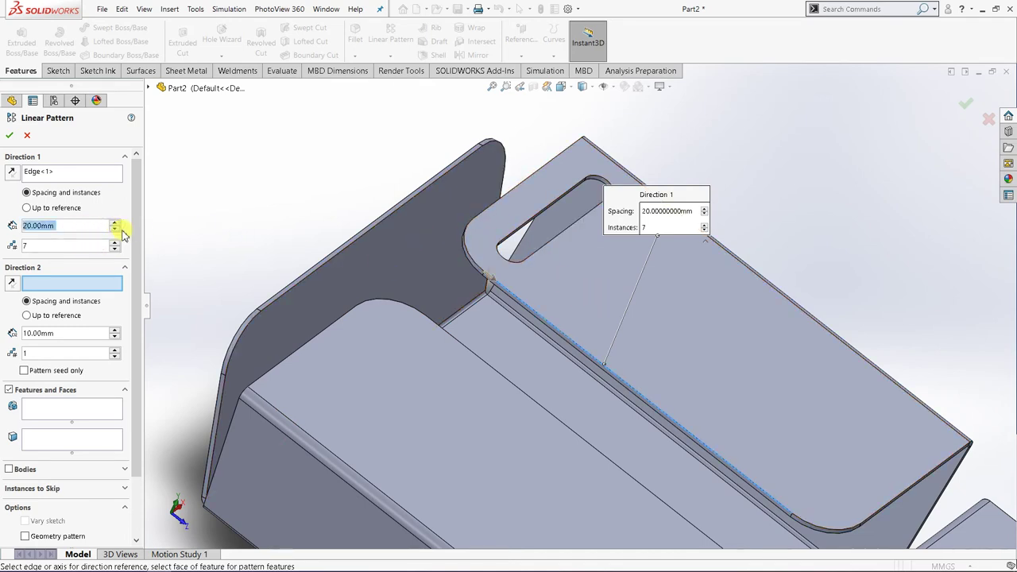
pyautogui.click(76, 410)
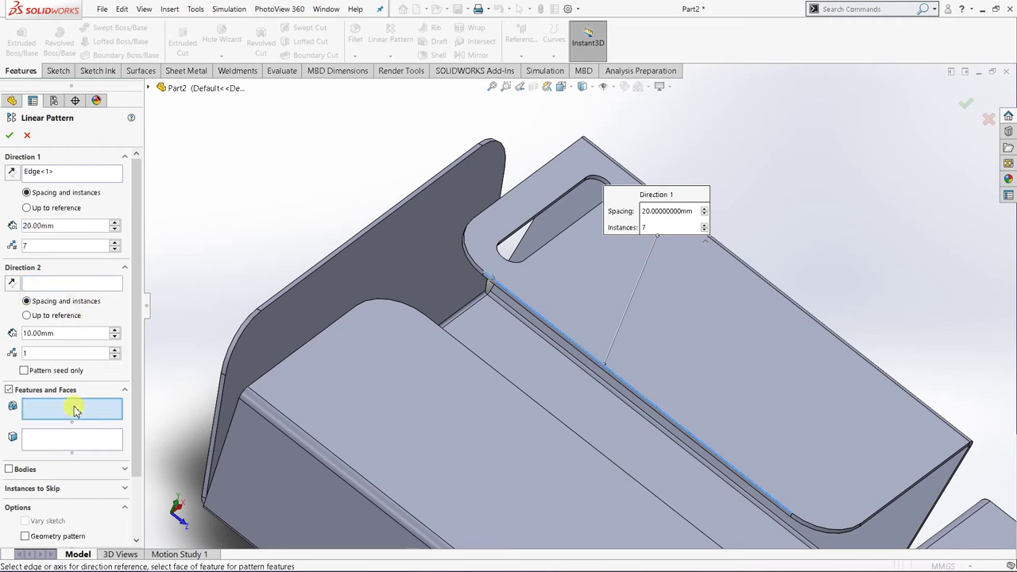
pyautogui.click(150, 88)
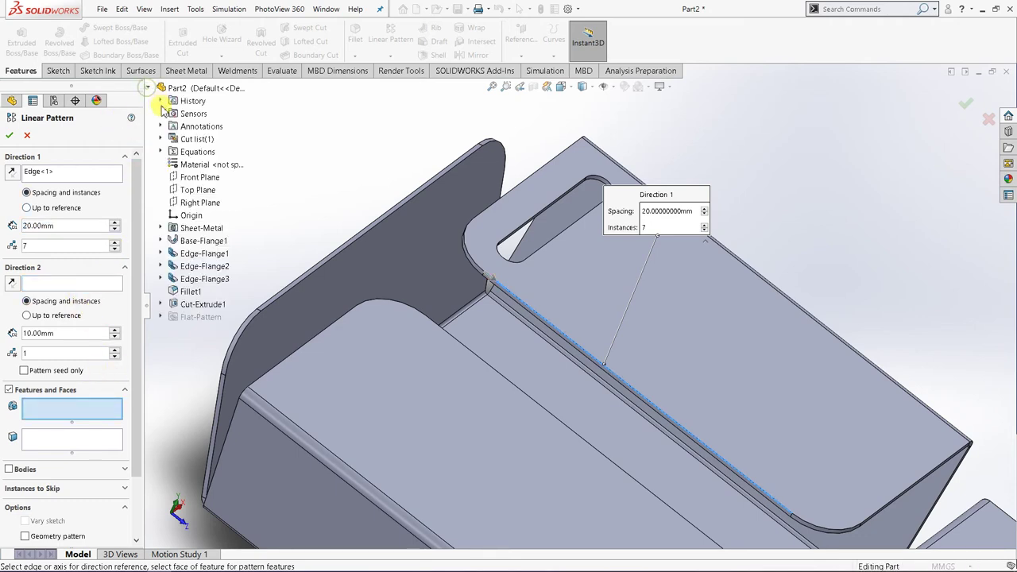
pyautogui.click(201, 307)
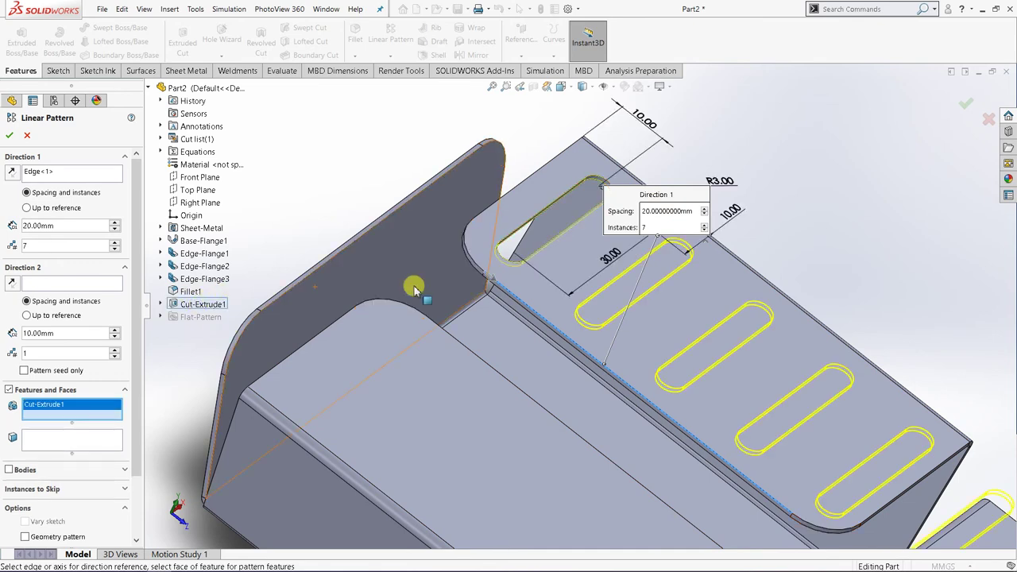
# Step: Set 10 mm spacing and 9 instances, then confirm the LPattern1 slot row
pyautogui.scroll(2, 409, 288)
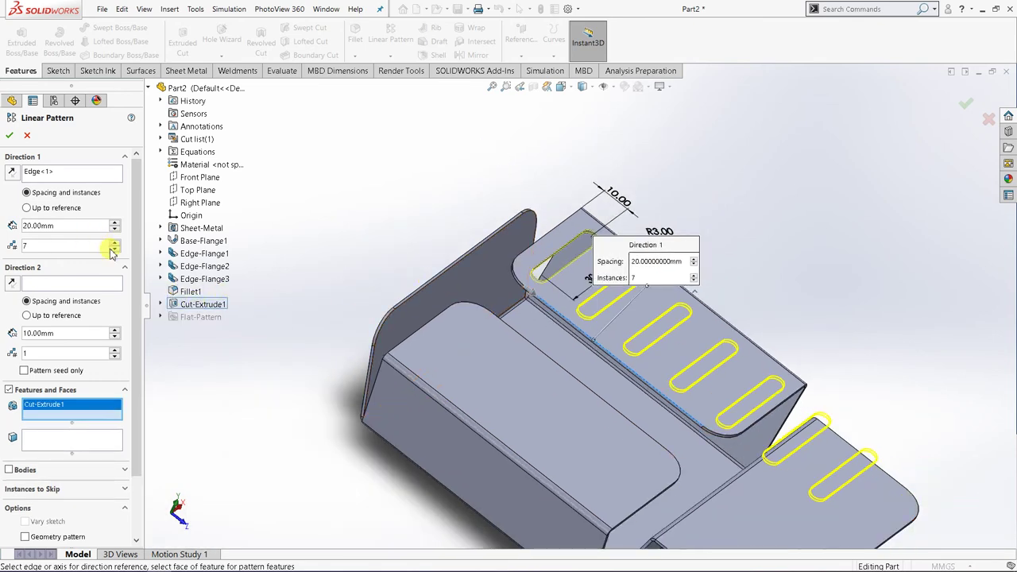
pyautogui.click(116, 231)
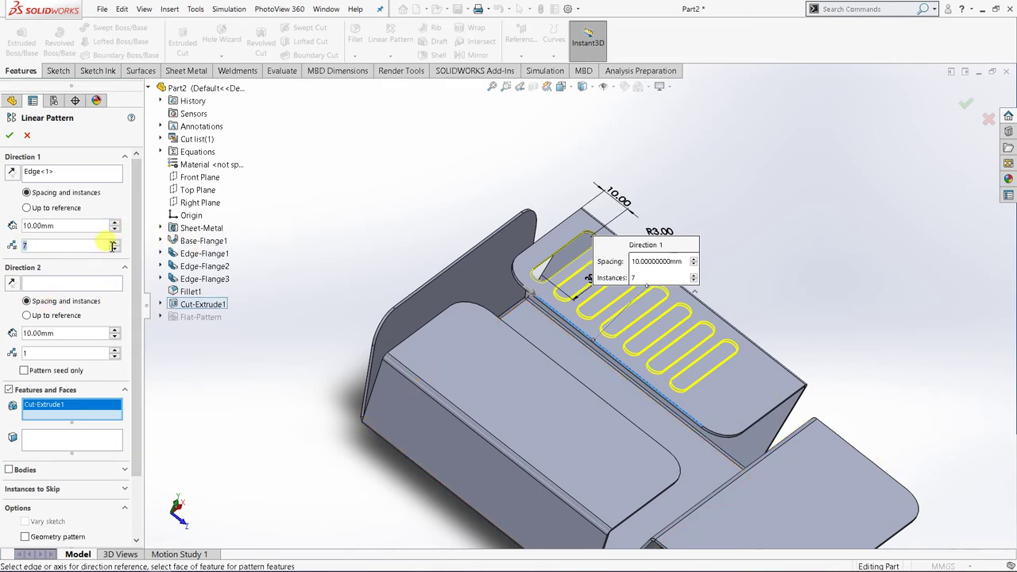
pyautogui.click(114, 244)
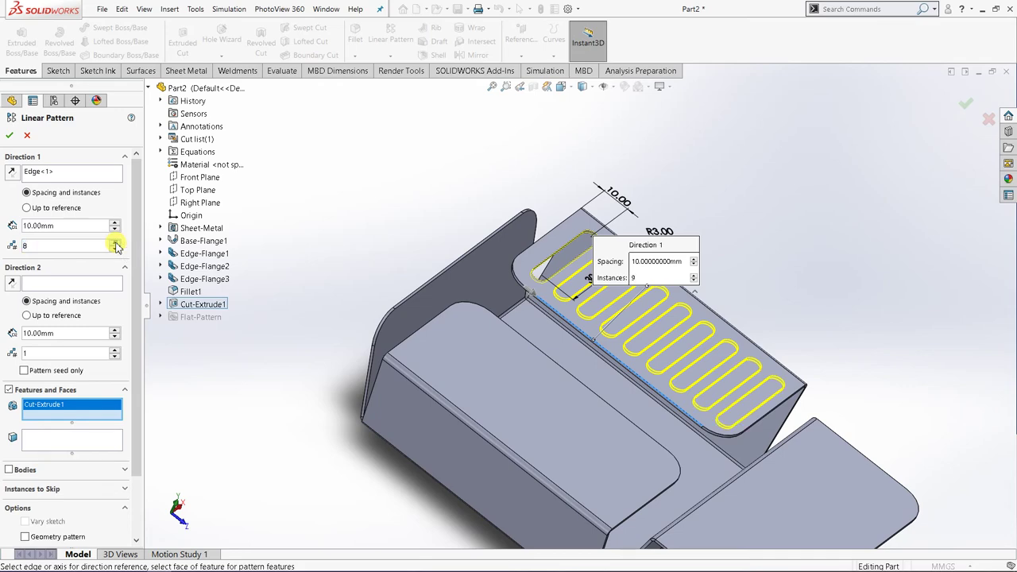
pyautogui.moveTo(324, 326); pyautogui.dragTo(295, 349, button='middle')
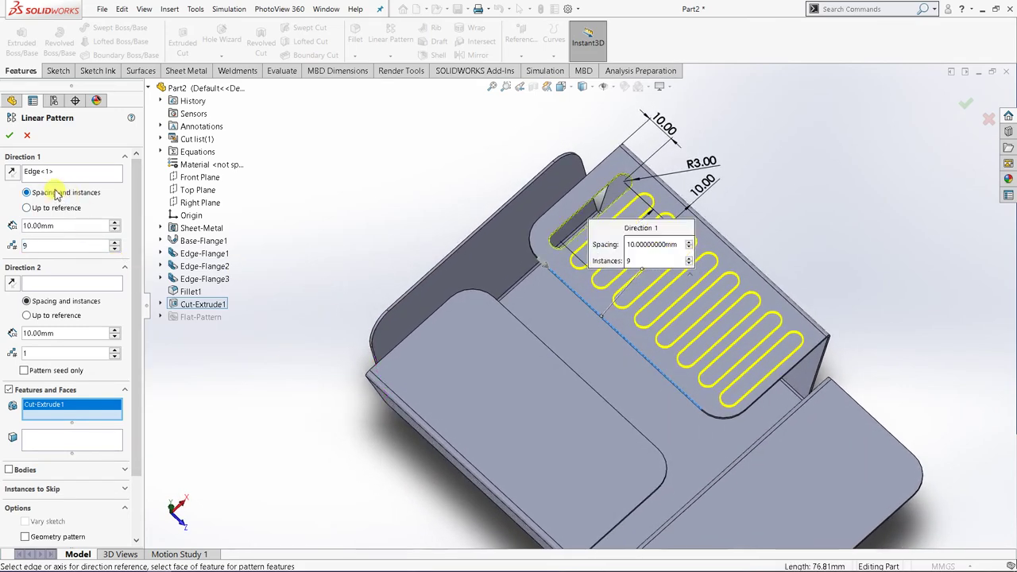
pyautogui.click(9, 136)
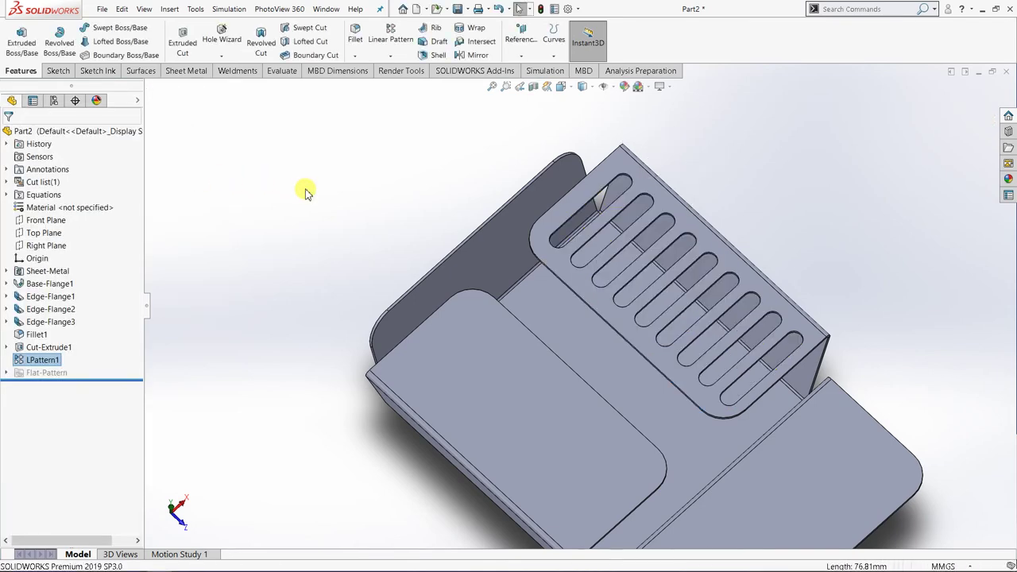
pyautogui.moveTo(456, 336); pyautogui.dragTo(633, 331, button='middle')
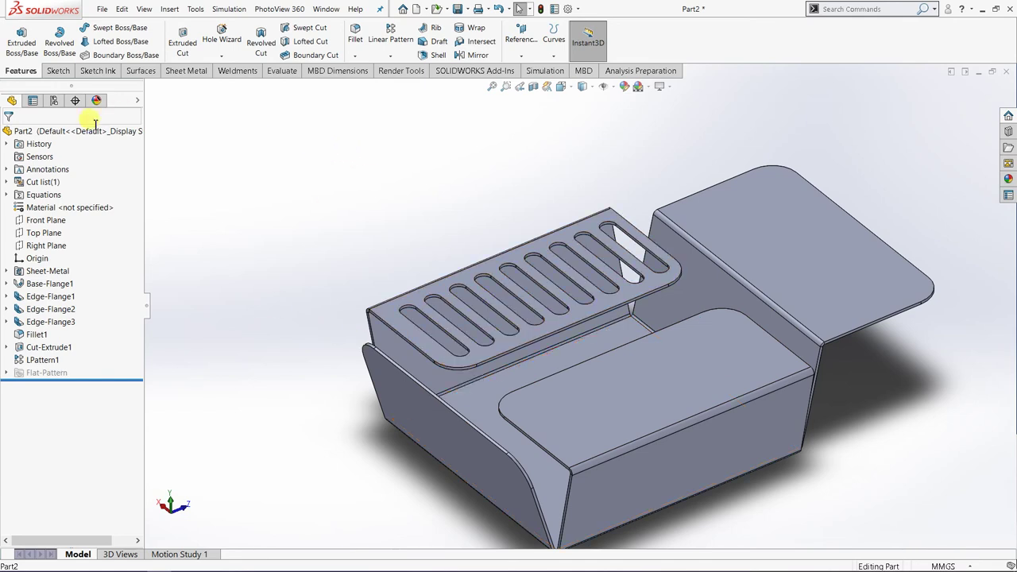
# Step: Mirror LPattern1 about the Right Plane
pyautogui.click(479, 56)
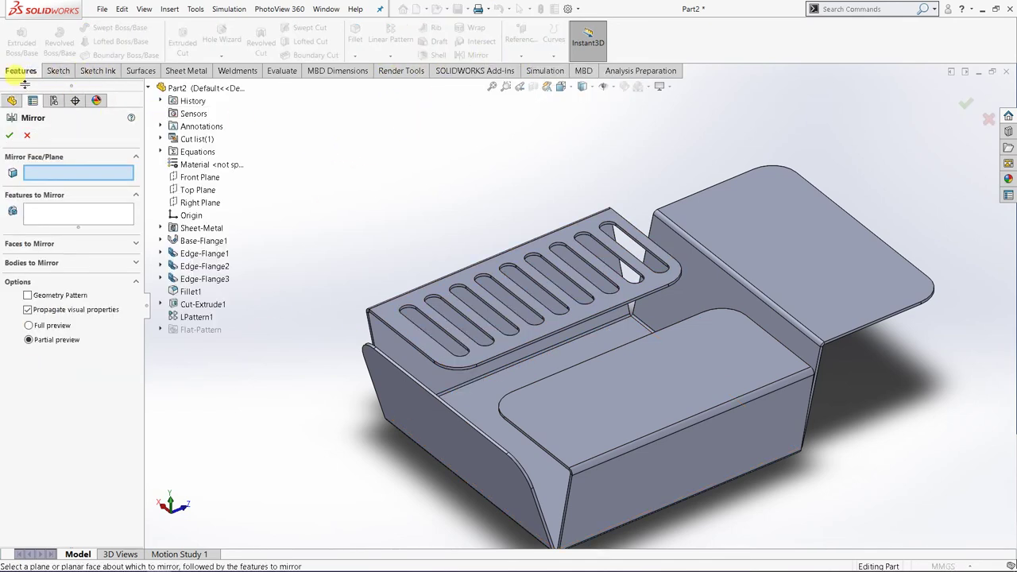
pyautogui.click(199, 202)
pyautogui.moveTo(416, 447); pyautogui.dragTo(302, 415, button='middle')
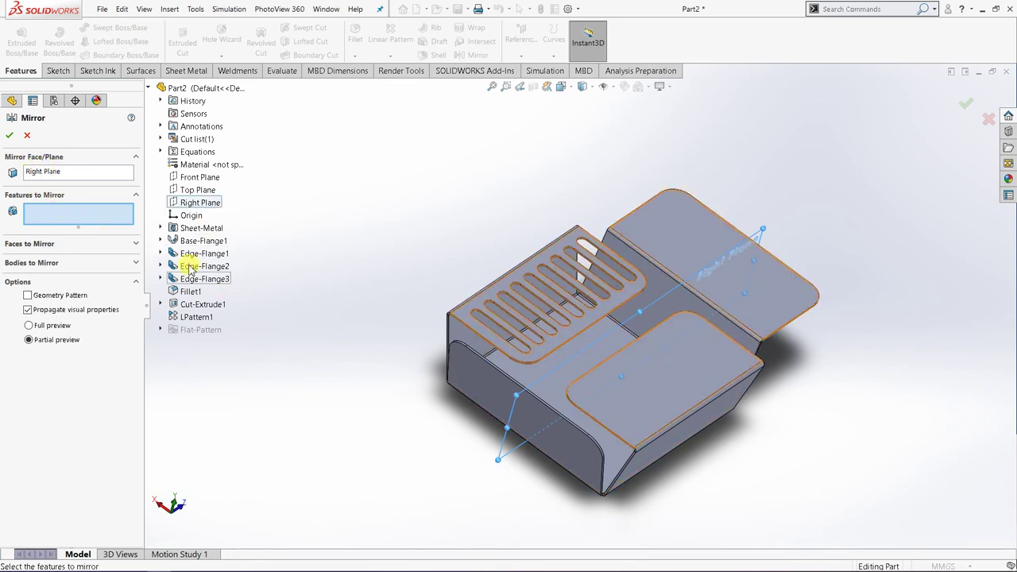
pyautogui.click(196, 316)
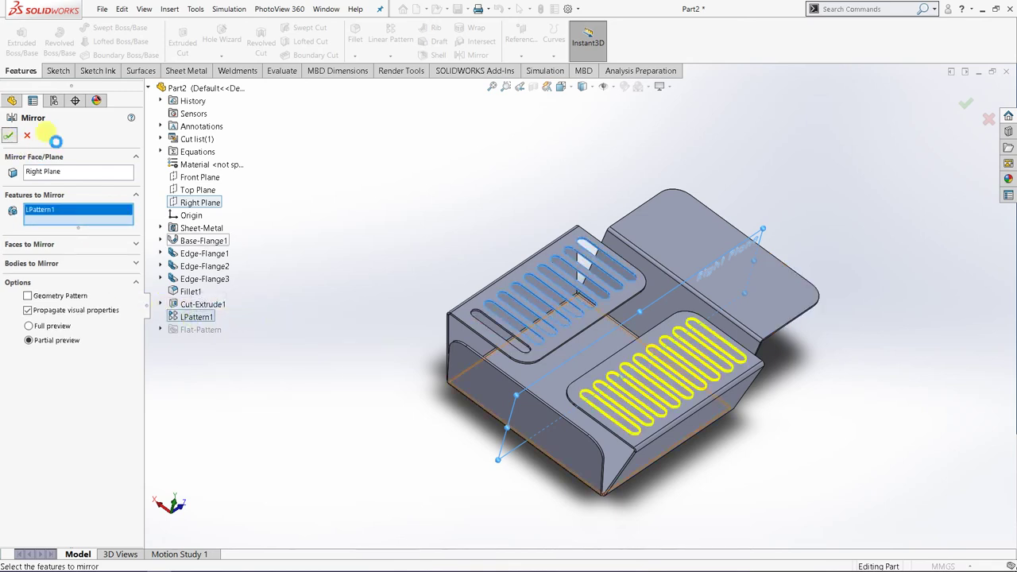
pyautogui.press('Return')
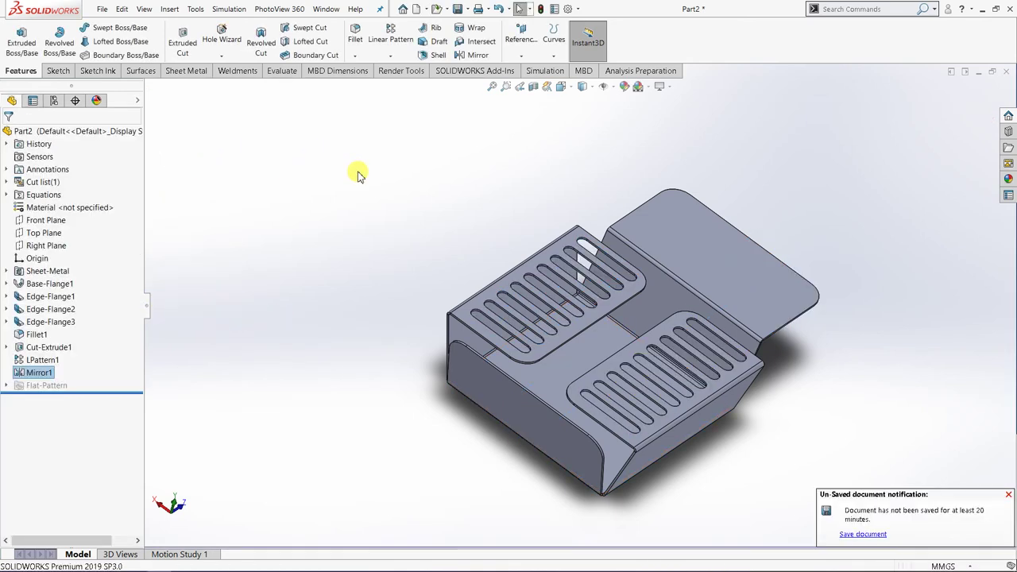
# Step: Dismiss the unsaved-document notification and orbit to inspect both slot rows
pyautogui.moveTo(608, 329); pyautogui.dragTo(502, 336, button='middle')
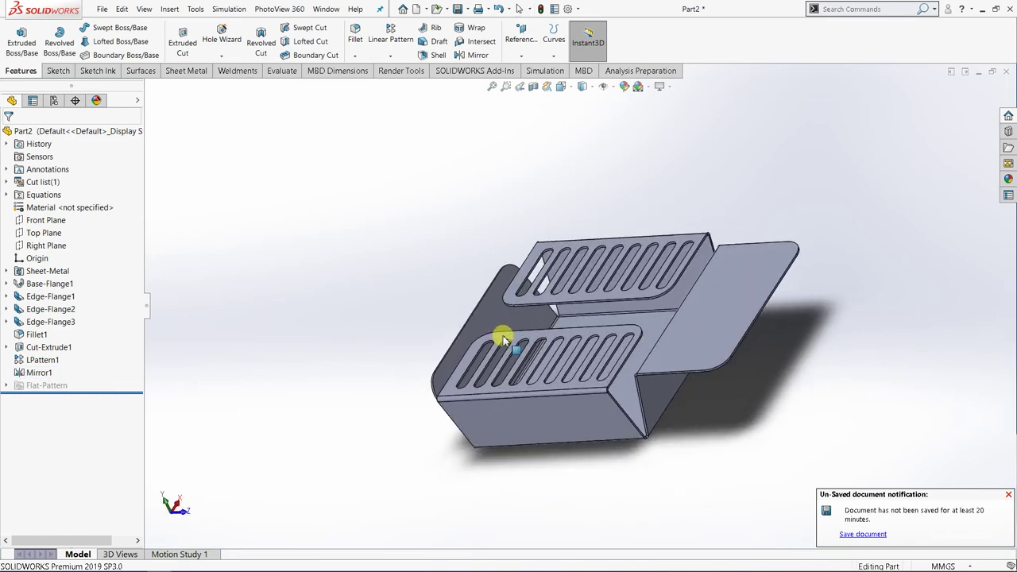
pyautogui.click(1006, 493)
pyautogui.moveTo(567, 357); pyautogui.dragTo(676, 344, button='middle')
pyautogui.scroll(-2, 790, 301)
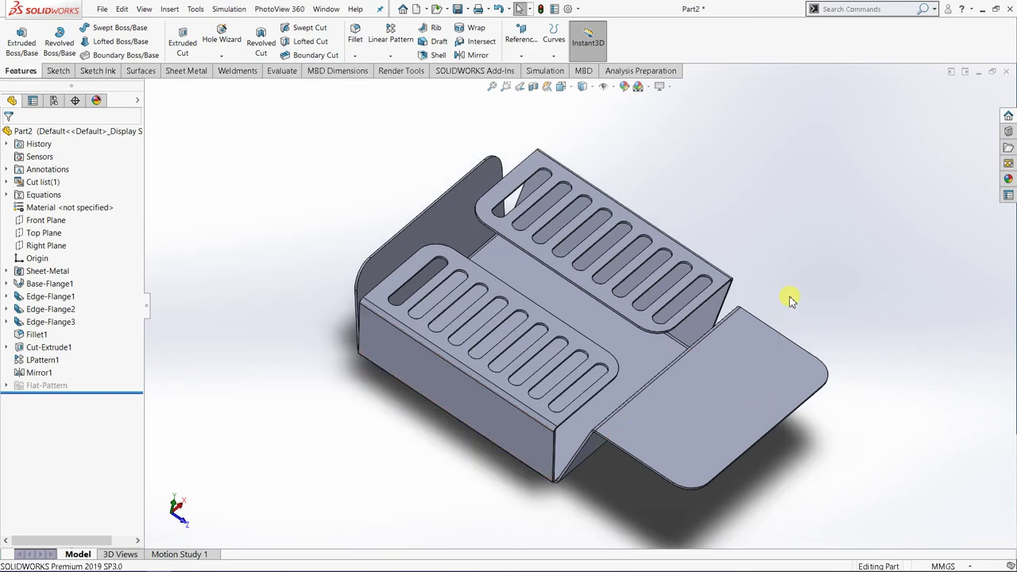
pyautogui.moveTo(649, 386); pyautogui.dragTo(608, 312, button='middle')
pyautogui.moveTo(333, 295); pyautogui.dragTo(532, 313, button='middle')
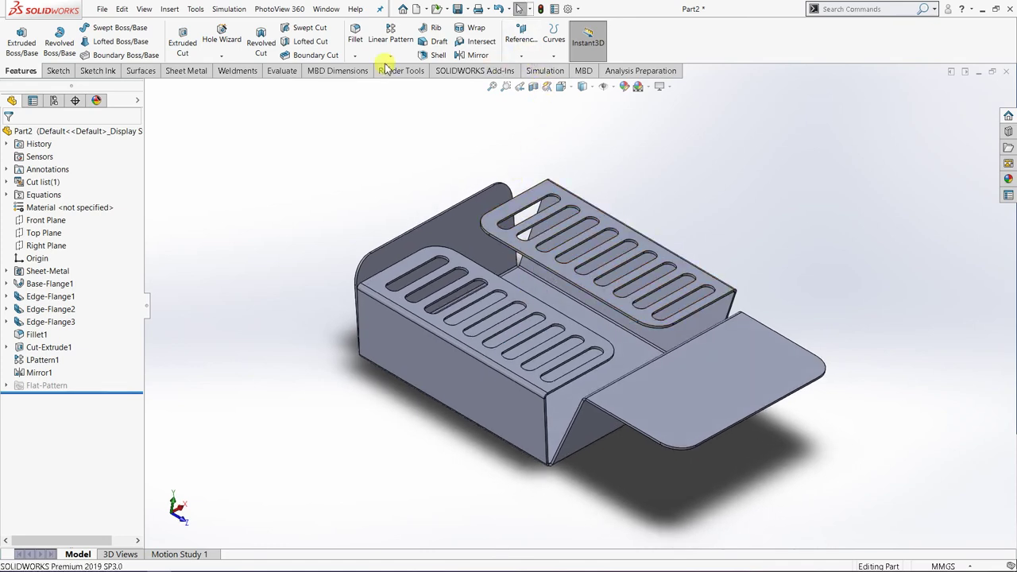
# Step: Flatten the tray to inspect the cross-shaped blank with both slot rows, then refold it
pyautogui.click(196, 73)
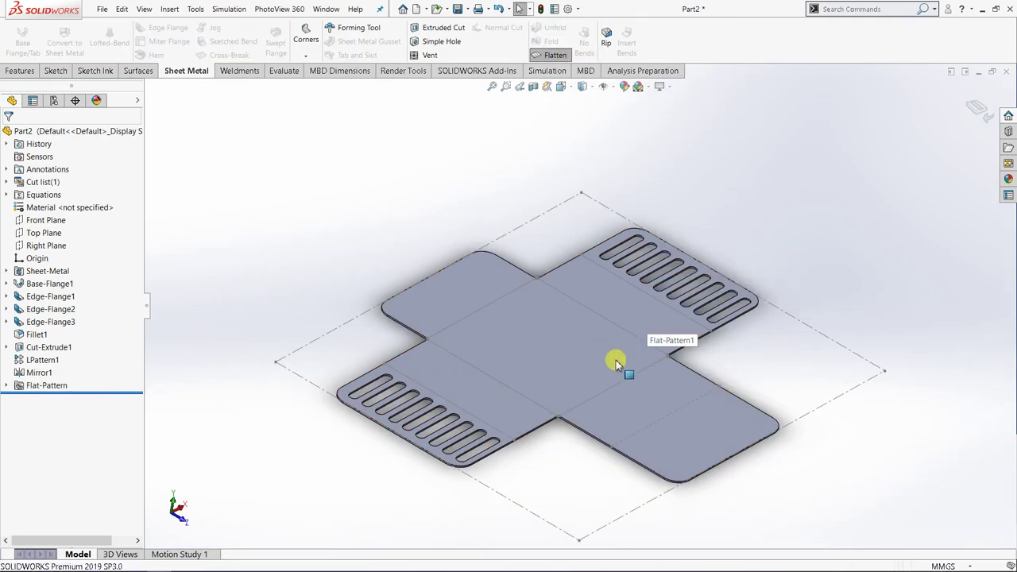
pyautogui.moveTo(552, 454)
pyautogui.mouseDown(button='middle')
pyautogui.moveTo(613, 551)
pyautogui.moveTo(565, 517)
pyautogui.moveTo(545, 484)
pyautogui.moveTo(551, 463)
pyautogui.mouseUp(button='middle')
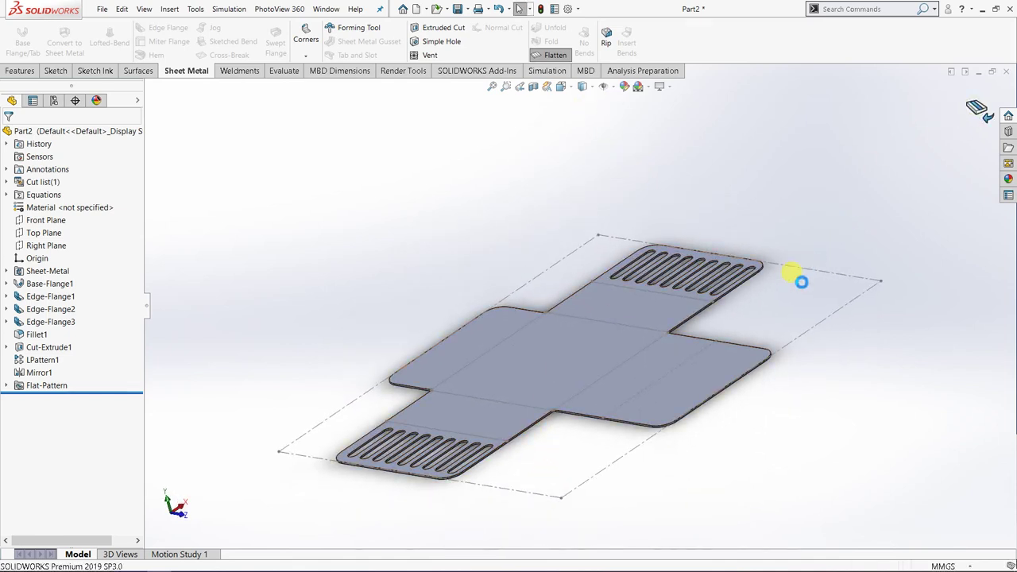
pyautogui.moveTo(628, 345); pyautogui.dragTo(686, 380, button='middle')
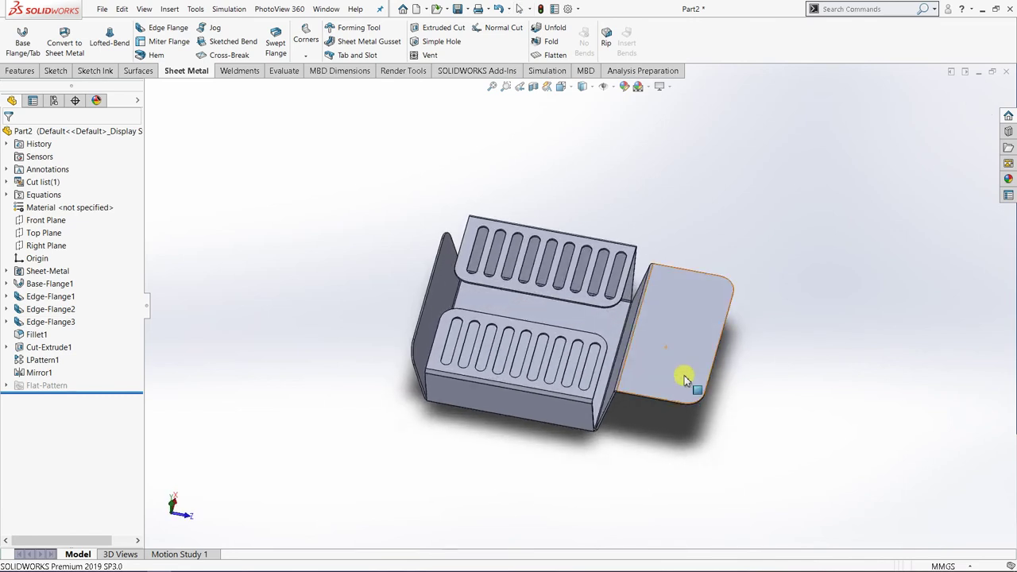
# Step: Start a sketch on the front tab's face and view it normal to the screen
pyautogui.click(681, 355)
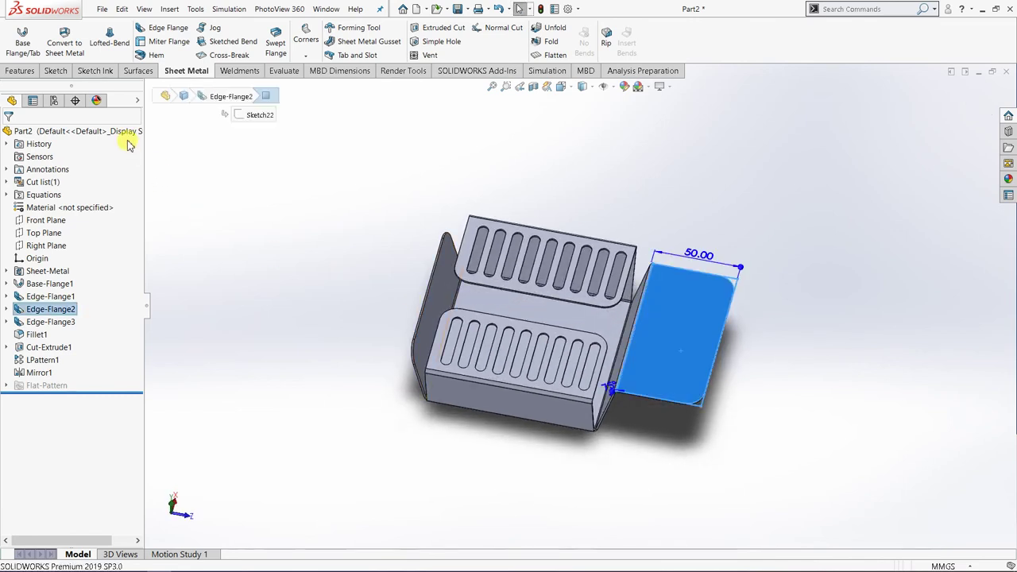
pyautogui.click(57, 72)
pyautogui.click(15, 35)
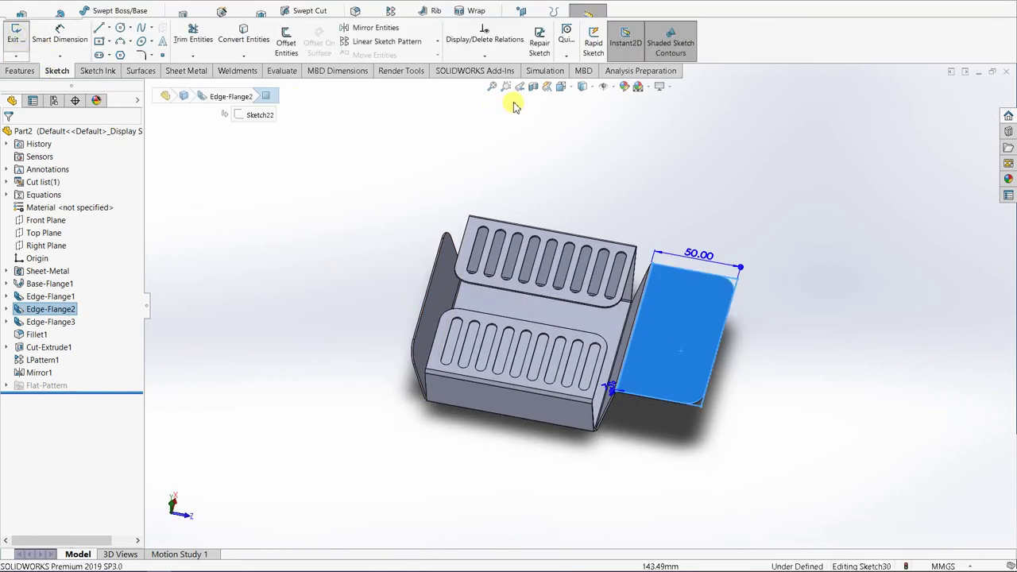
pyautogui.click(563, 85)
pyautogui.click(622, 149)
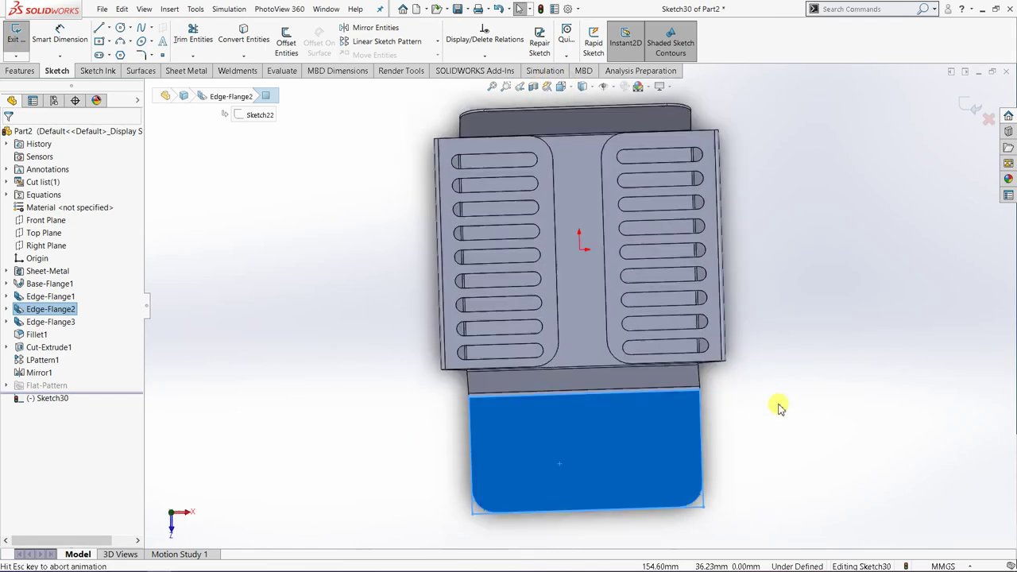
pyautogui.scroll(-4, 517, 357)
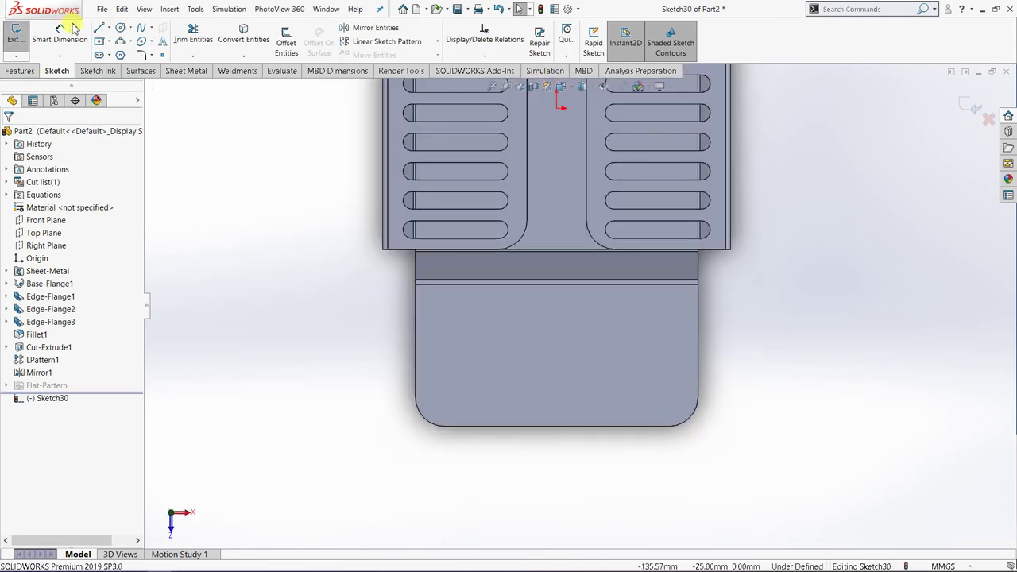
# Step: Draw a circle centred on the tab's outer edge and dimension it Ø70 mm
pyautogui.click(119, 29)
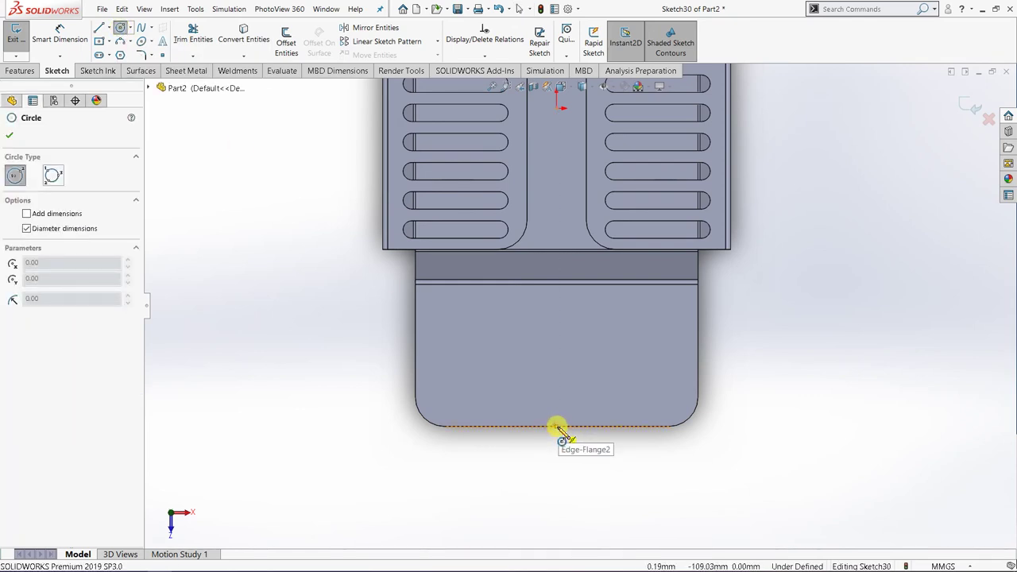
pyautogui.click(558, 427)
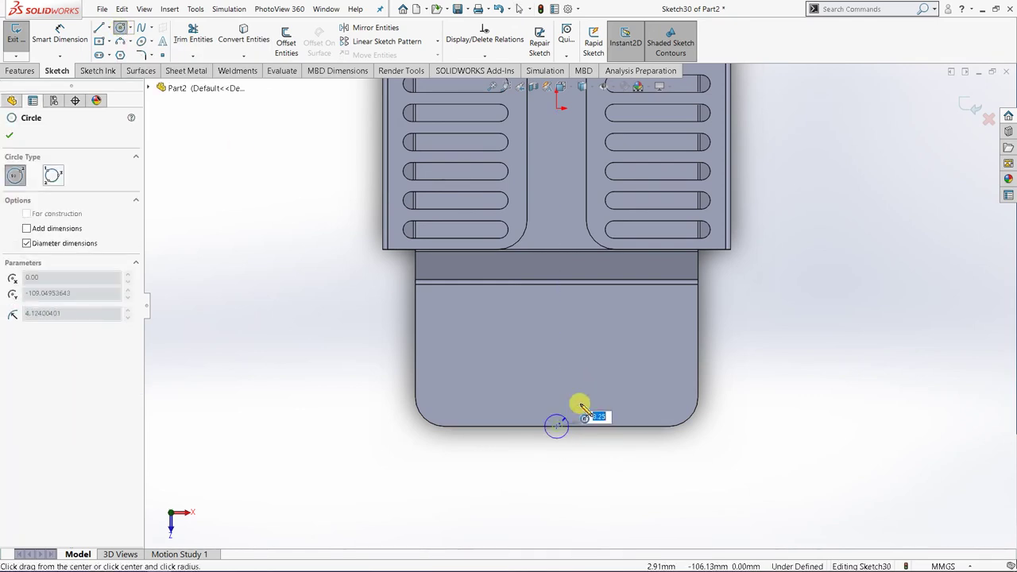
pyautogui.click(608, 334)
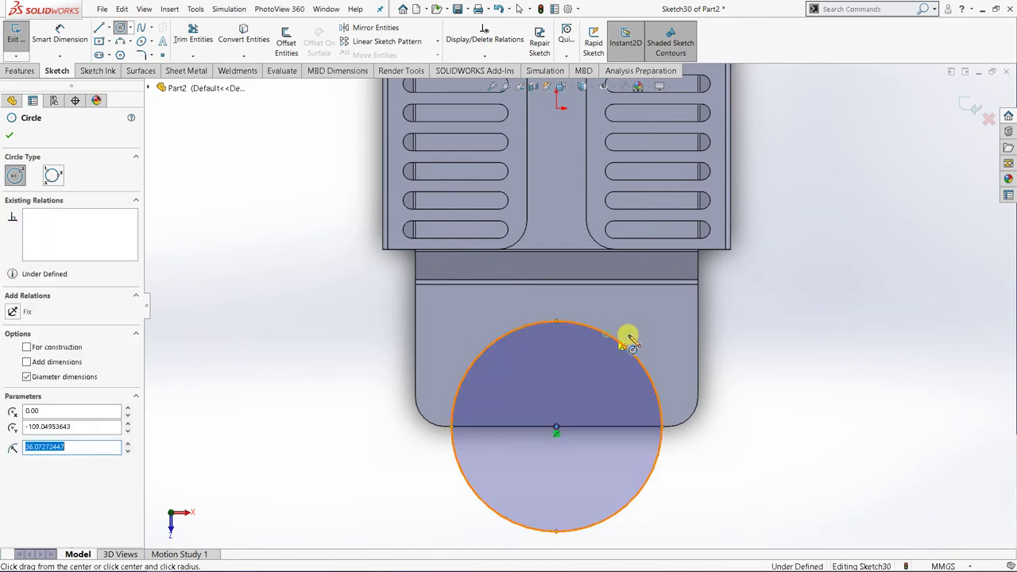
pyautogui.rightClick(781, 340)
pyautogui.click(798, 341)
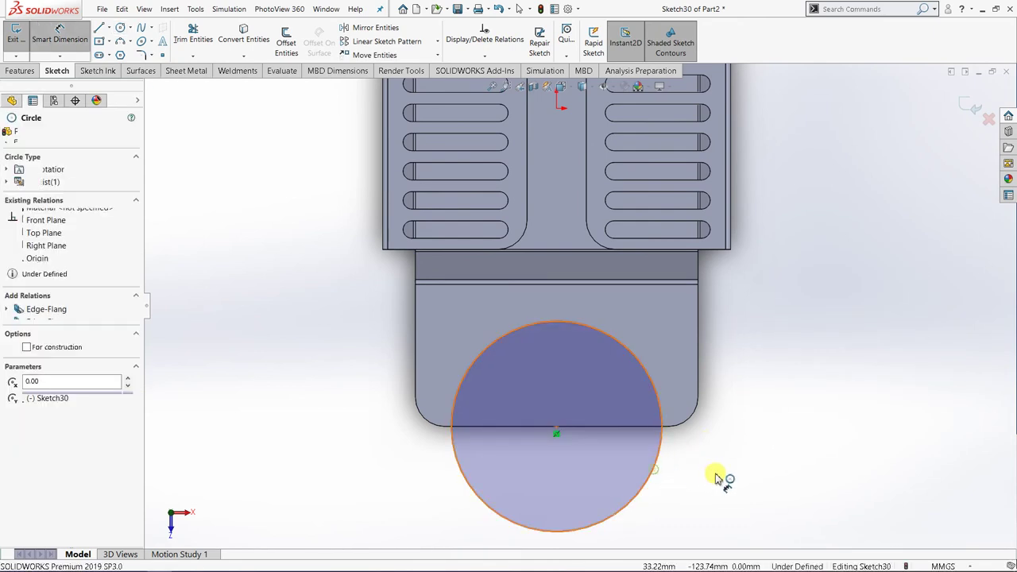
pyautogui.click(830, 451)
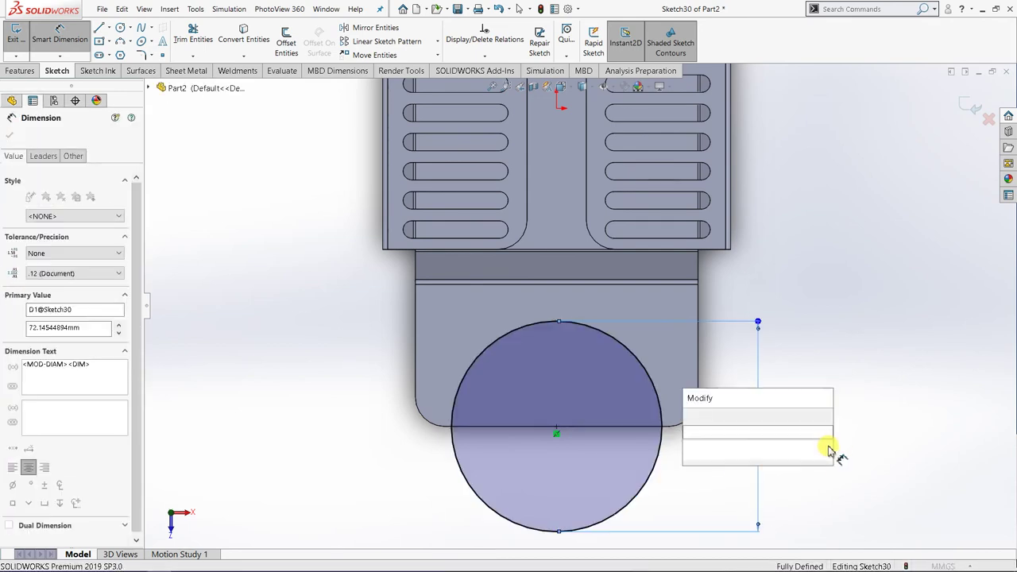
pyautogui.write('70')
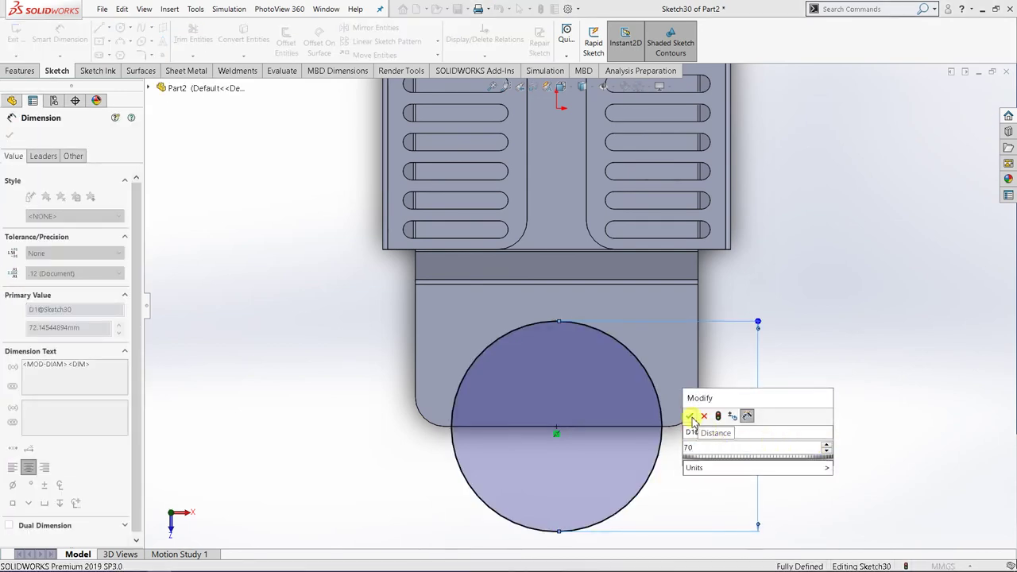
pyautogui.click(690, 416)
pyautogui.rightClick(834, 332)
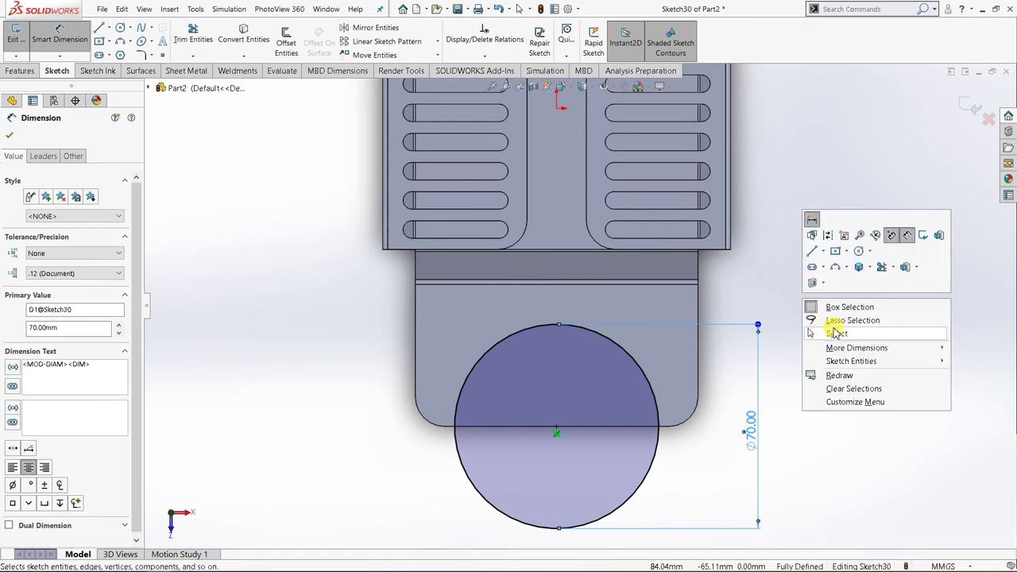
pyautogui.click(836, 334)
pyautogui.moveTo(612, 427); pyautogui.dragTo(572, 379, button='middle')
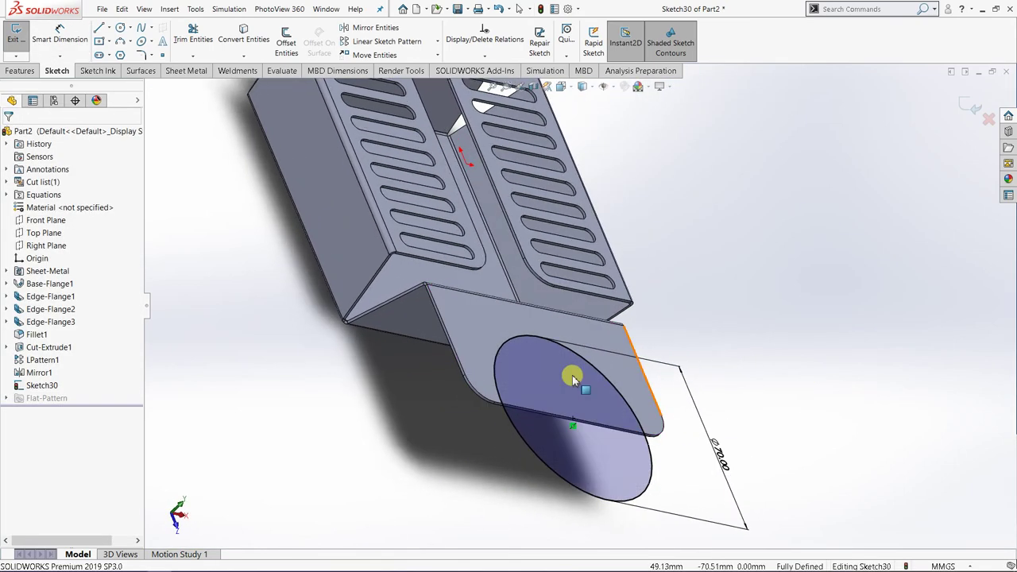
pyautogui.click(189, 71)
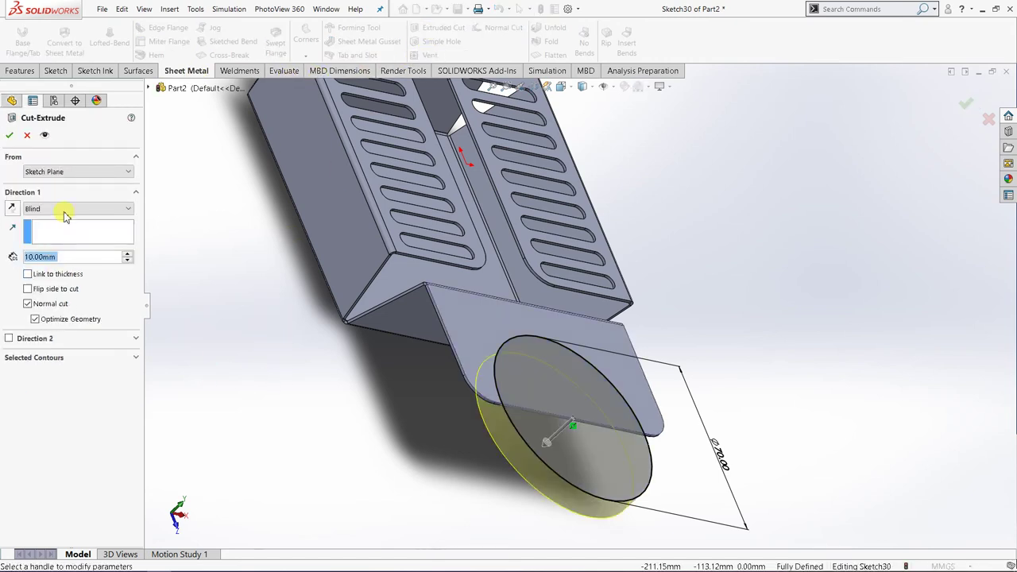
pyautogui.click(68, 210)
pyautogui.click(73, 219)
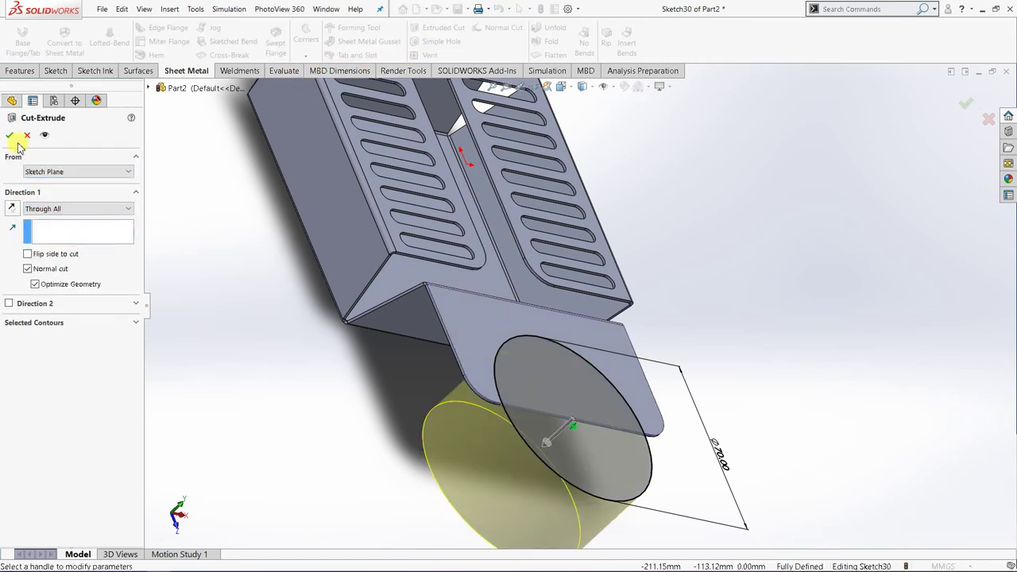
pyautogui.rightClick(237, 295)
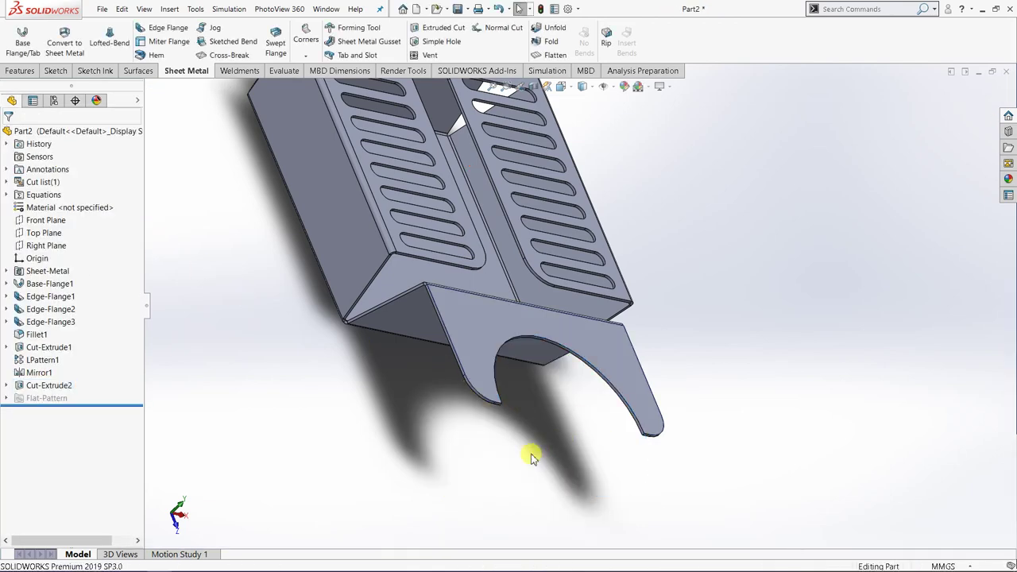
pyautogui.moveTo(532, 457); pyautogui.dragTo(447, 443, button='middle')
pyautogui.scroll(-3, 683, 428)
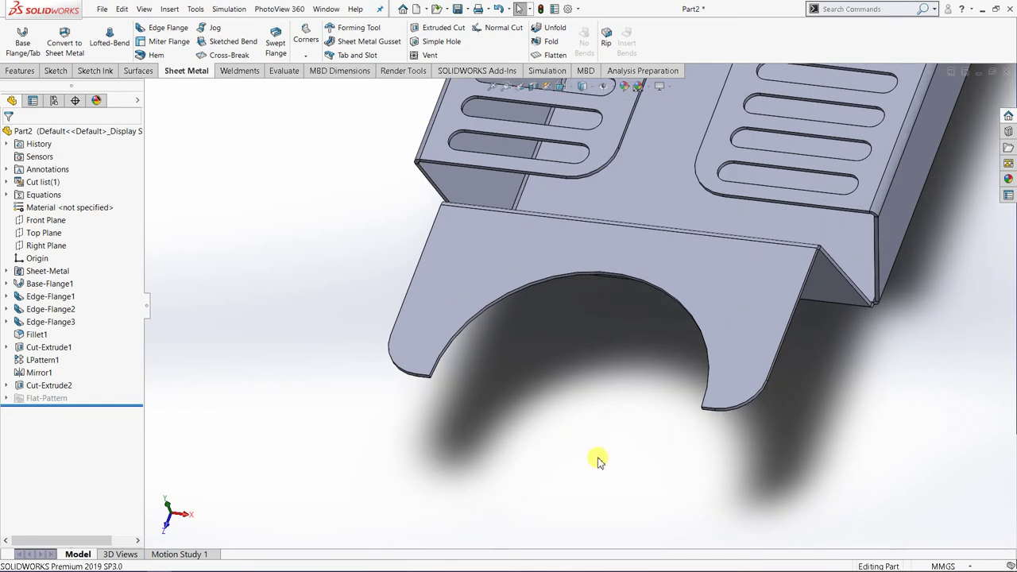
pyautogui.scroll(-2, 597, 460)
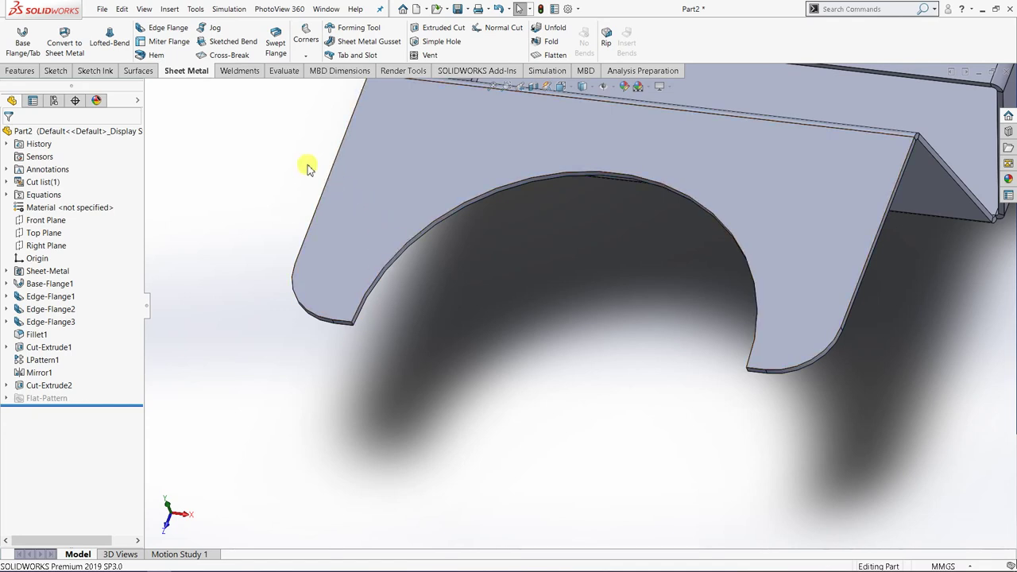
# Step: Start an angle-distance chamfer, initially entering a 5 mm distance
pyautogui.click(19, 71)
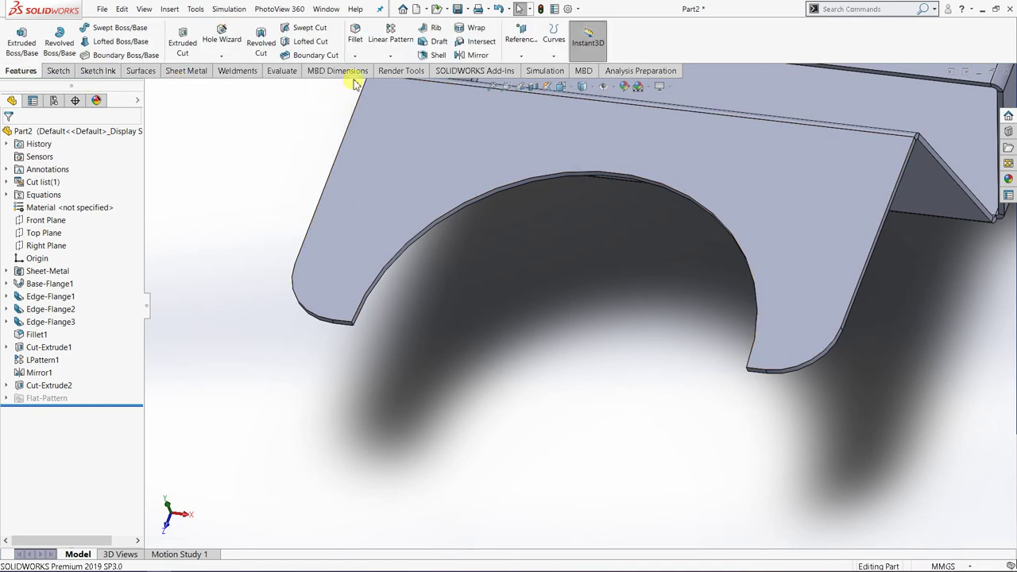
pyautogui.click(359, 56)
pyautogui.click(367, 84)
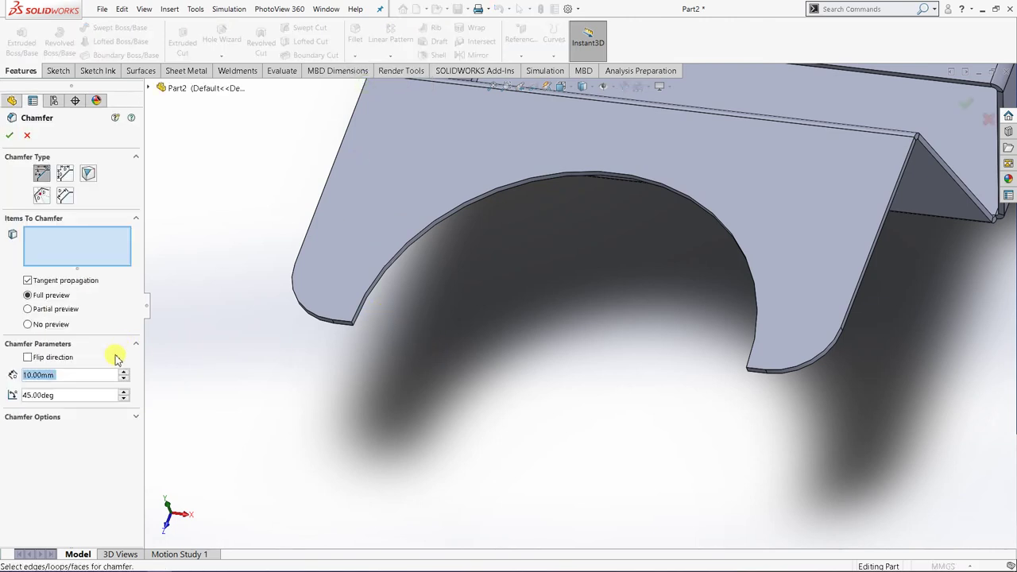
pyautogui.write('5')
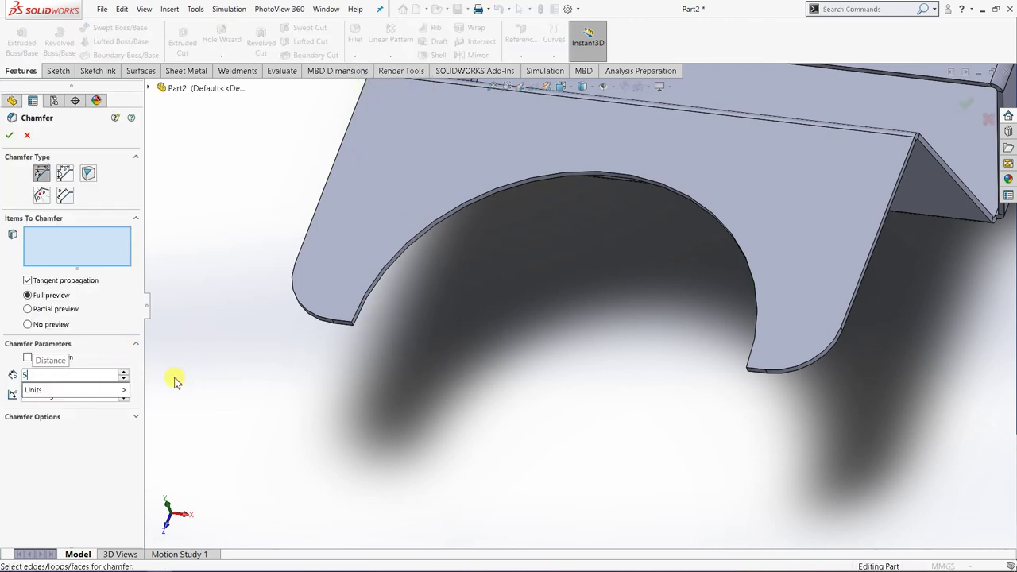
pyautogui.click(81, 394)
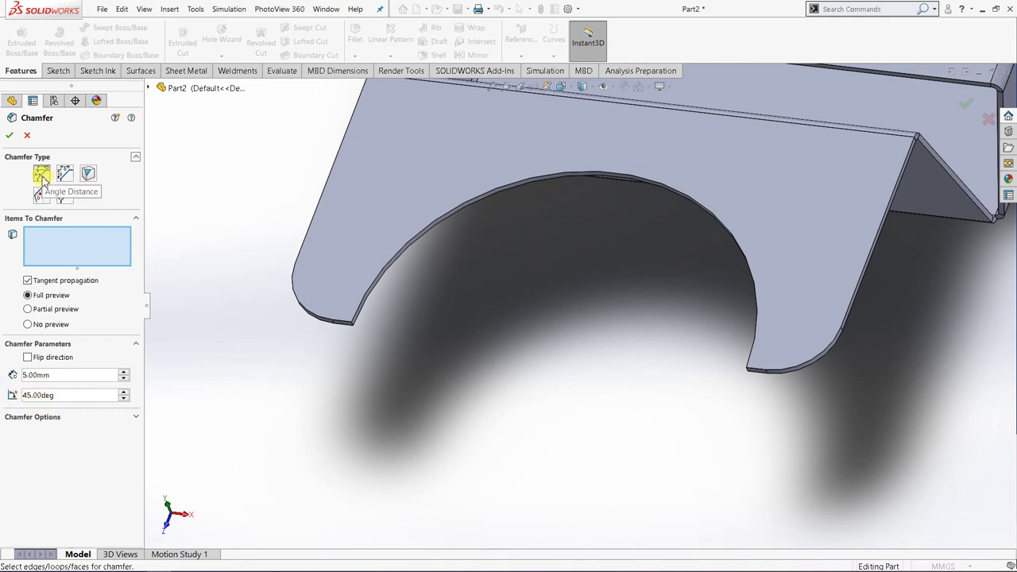
pyautogui.scroll(-5, 477, 349)
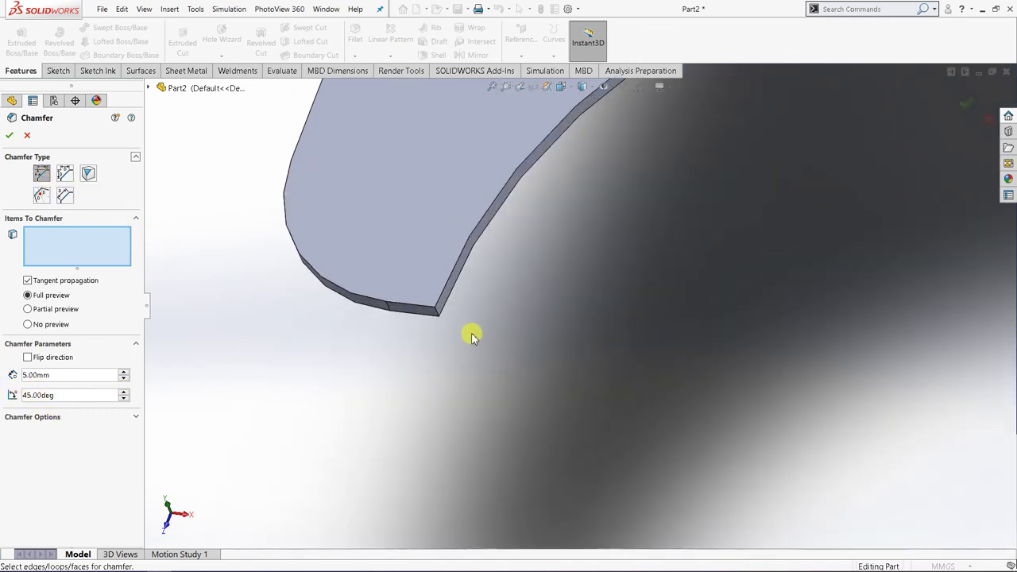
# Step: Chamfer both tab corner edges at 3 mm × 45° and confirm Chamfer1
pyautogui.click(443, 315)
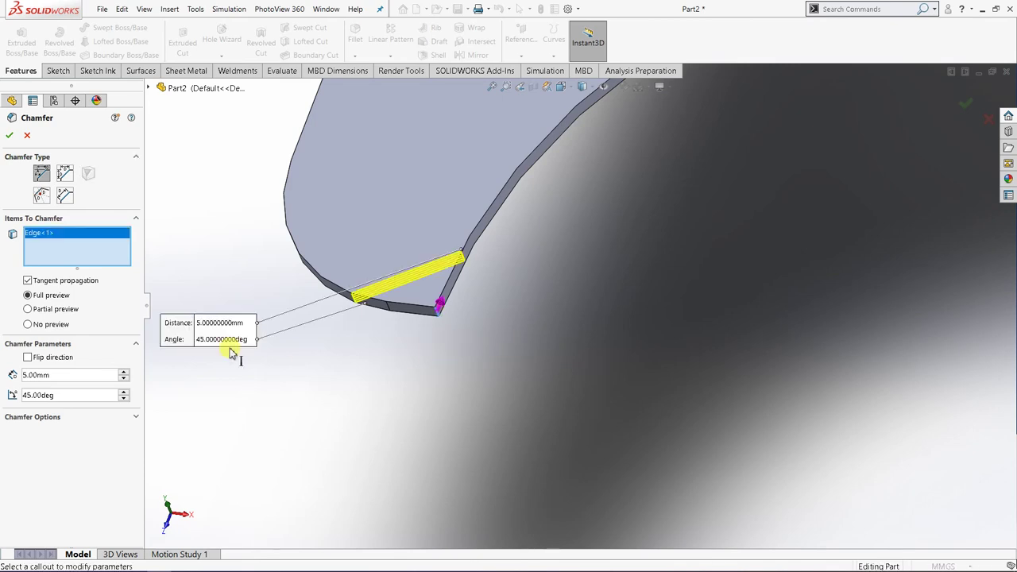
pyautogui.write('3')
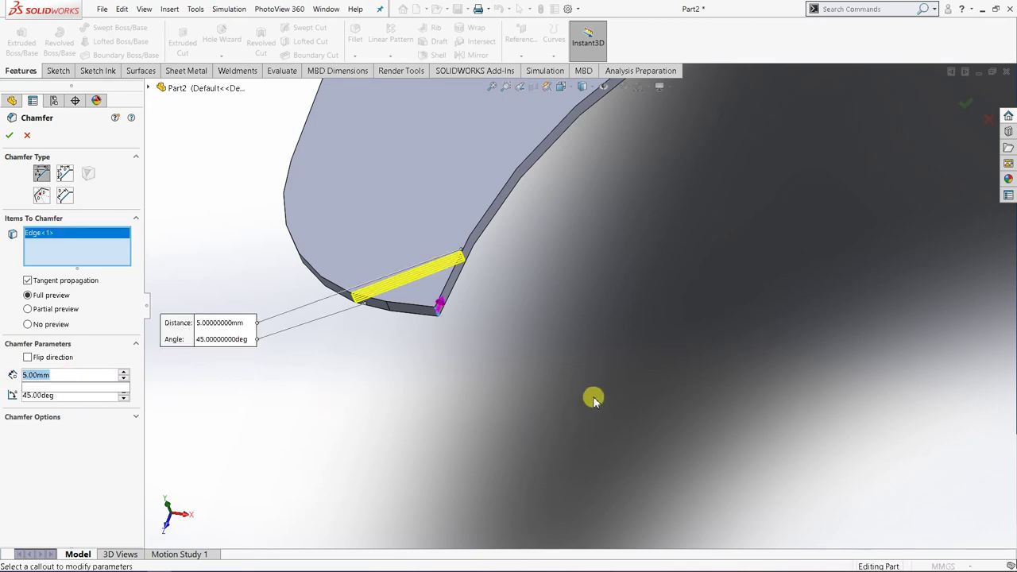
pyautogui.press('Return')
pyautogui.scroll(3, 673, 390)
pyautogui.scroll(3, 673, 391)
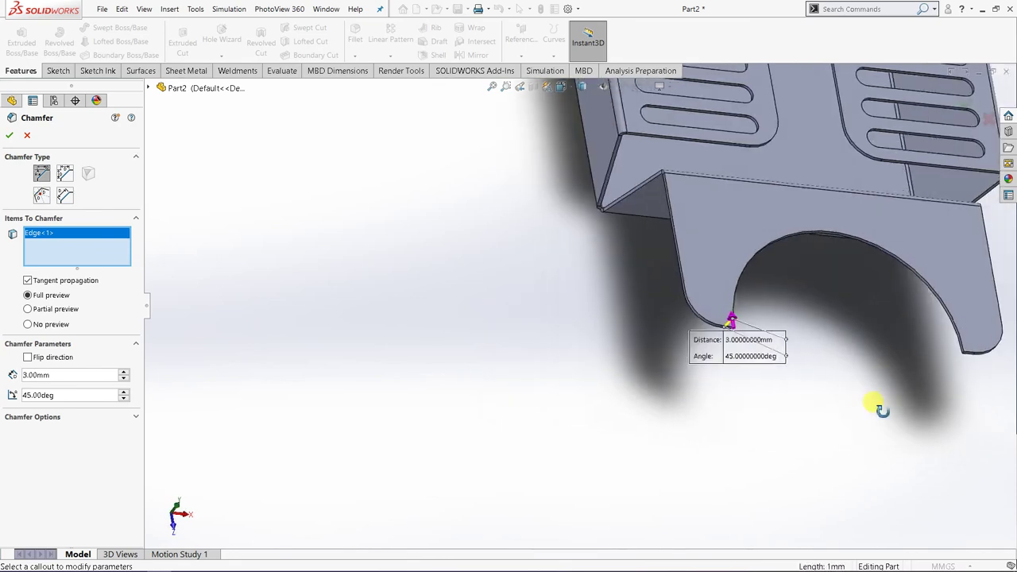
pyautogui.scroll(-6, 814, 337)
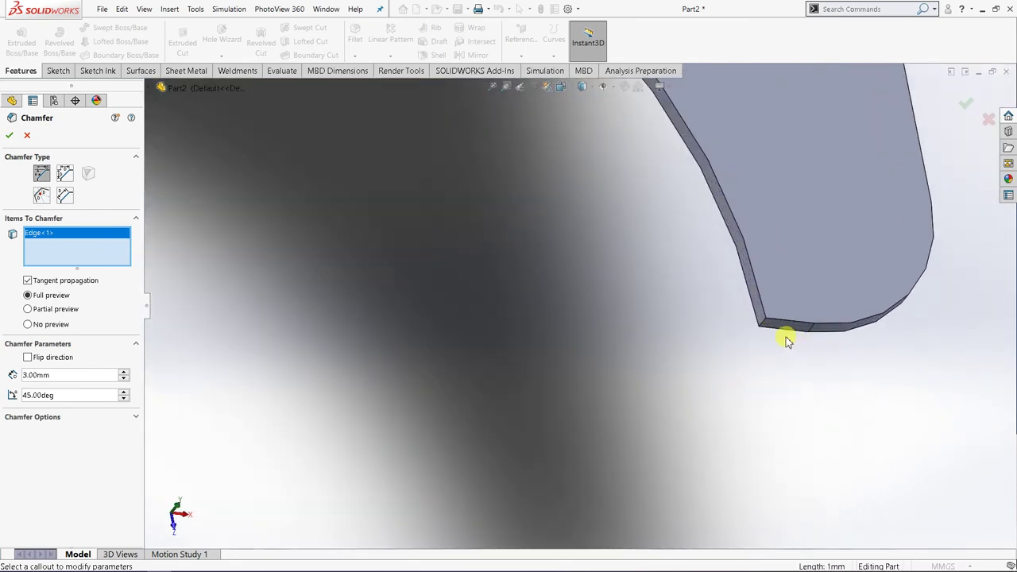
pyautogui.click(761, 325)
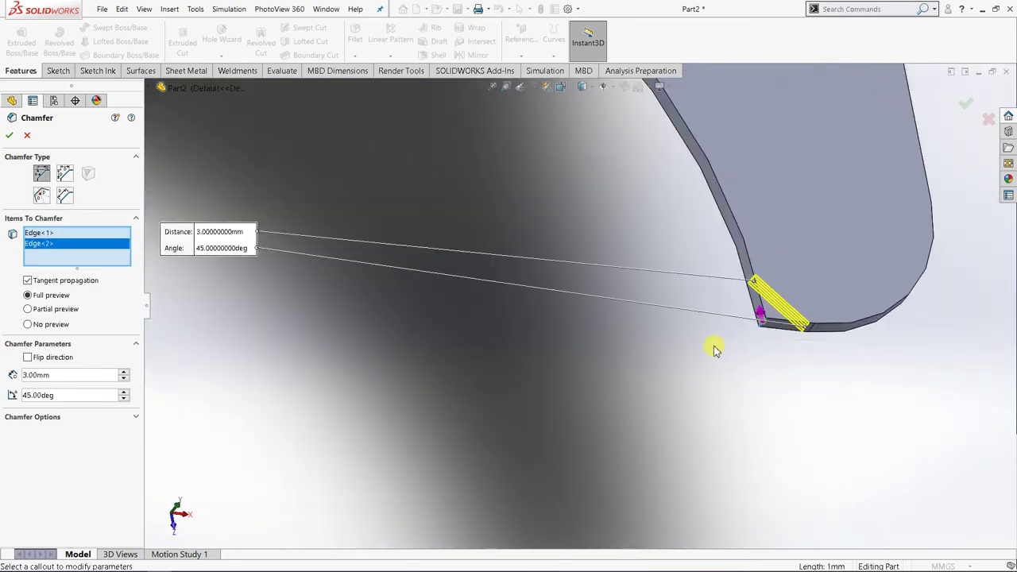
pyautogui.scroll(2, 601, 360)
pyautogui.scroll(5, 601, 359)
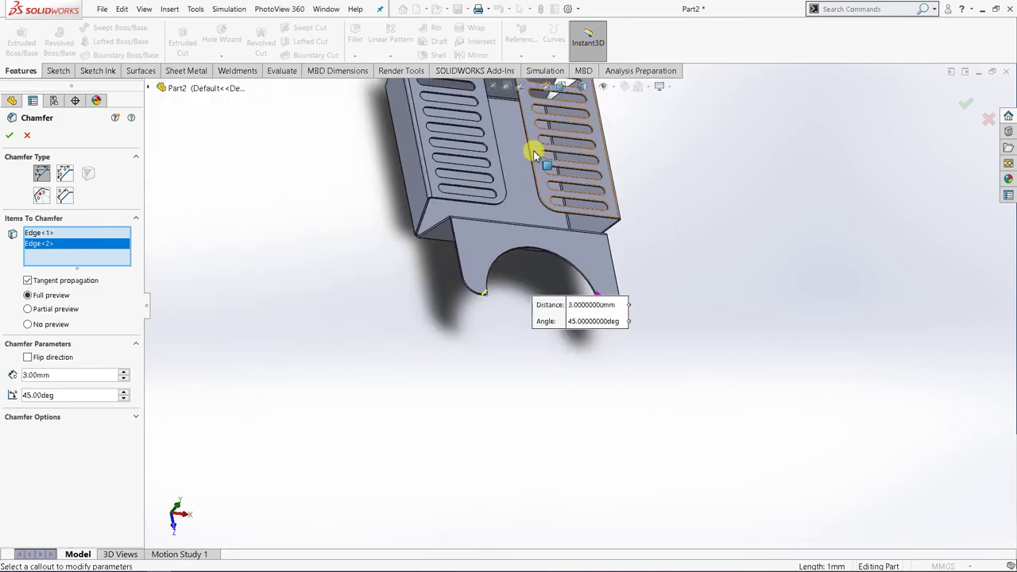
pyautogui.moveTo(368, 243)
pyautogui.mouseDown(button='middle')
pyautogui.moveTo(771, 421)
pyautogui.moveTo(713, 381)
pyautogui.moveTo(683, 312)
pyautogui.moveTo(651, 345)
pyautogui.moveTo(835, 357)
pyautogui.moveTo(360, 260)
pyautogui.mouseUp(button='middle')
pyautogui.scroll(1, 834, 356)
pyautogui.click(10, 135)
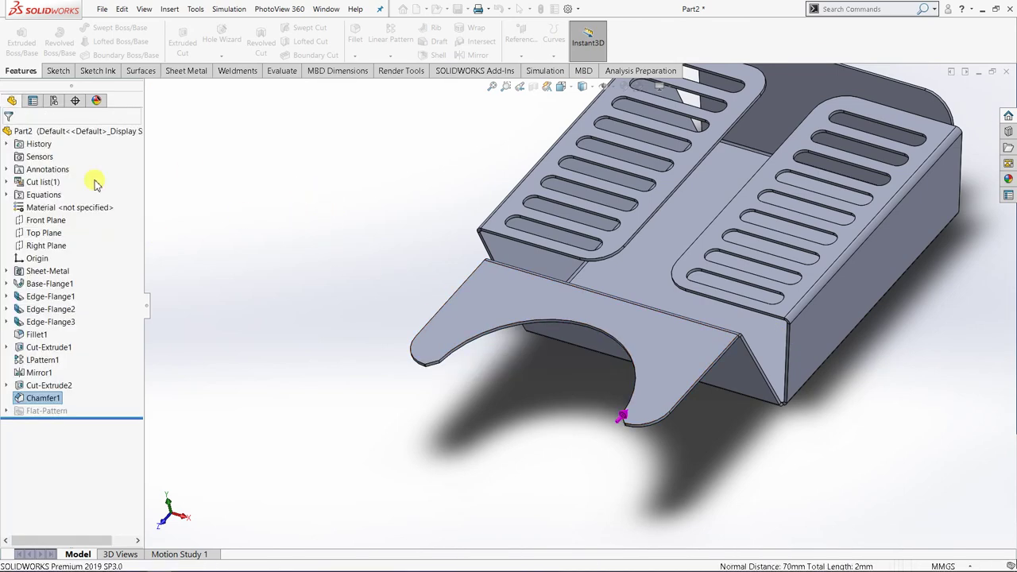
# Step: Orbit the chamfered tray through front and side views, then show the Sheet Metal tools
pyautogui.moveTo(654, 506); pyautogui.dragTo(579, 92, button='middle')
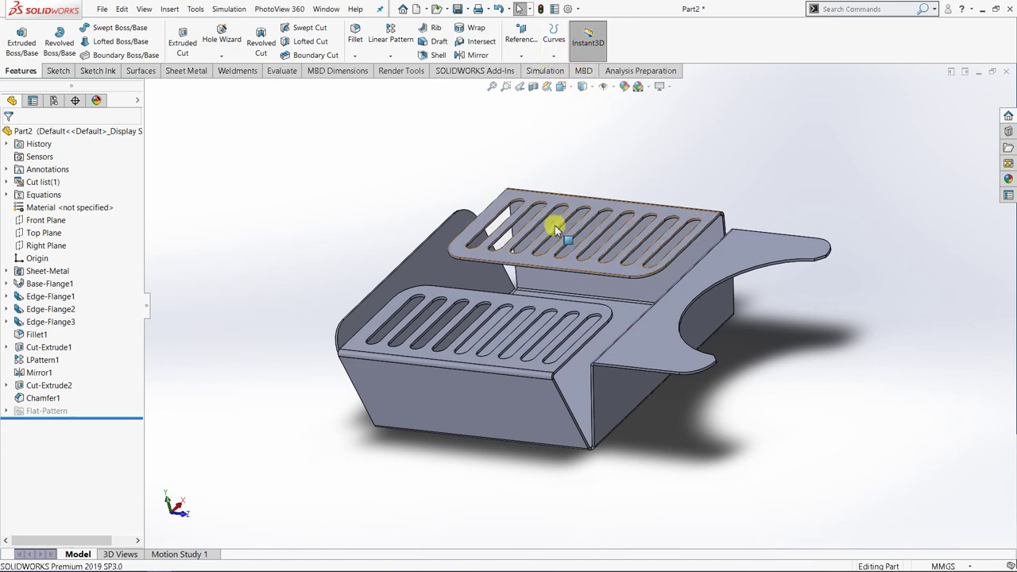
pyautogui.moveTo(555, 225); pyautogui.dragTo(470, 222, button='middle')
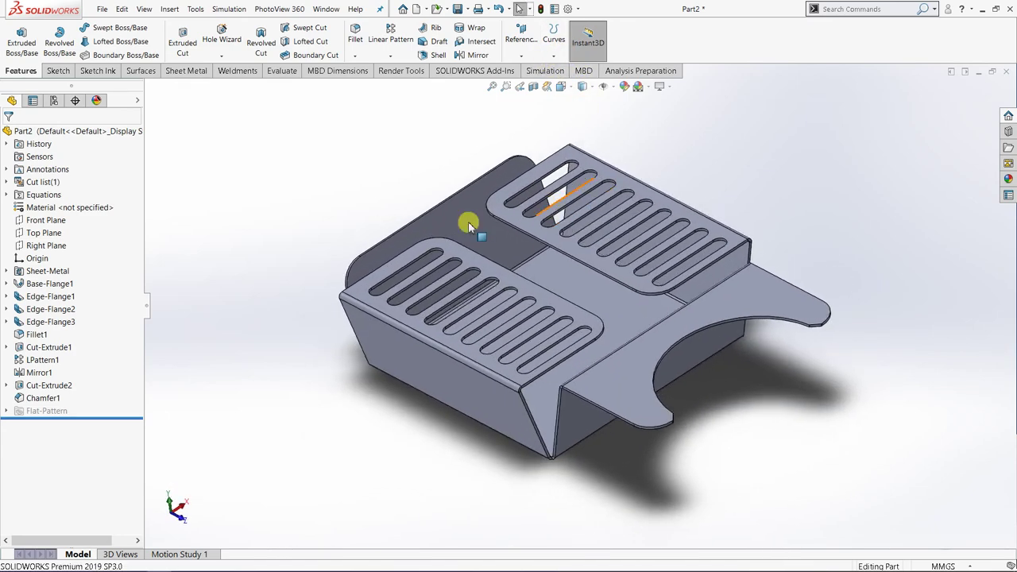
pyautogui.moveTo(621, 324); pyautogui.dragTo(569, 316, button='middle')
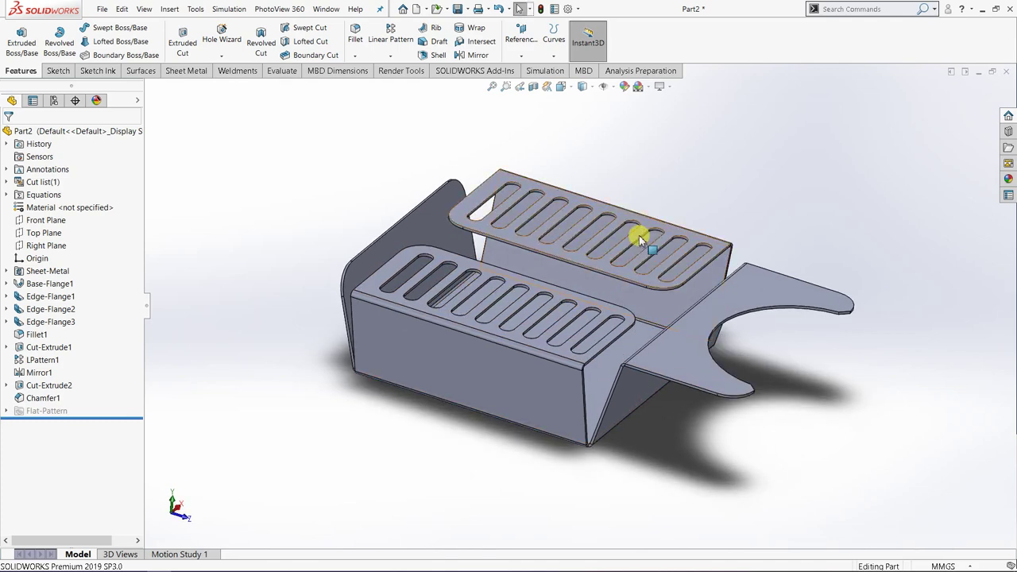
pyautogui.scroll(-3, 575, 220)
pyautogui.scroll(3, 562, 268)
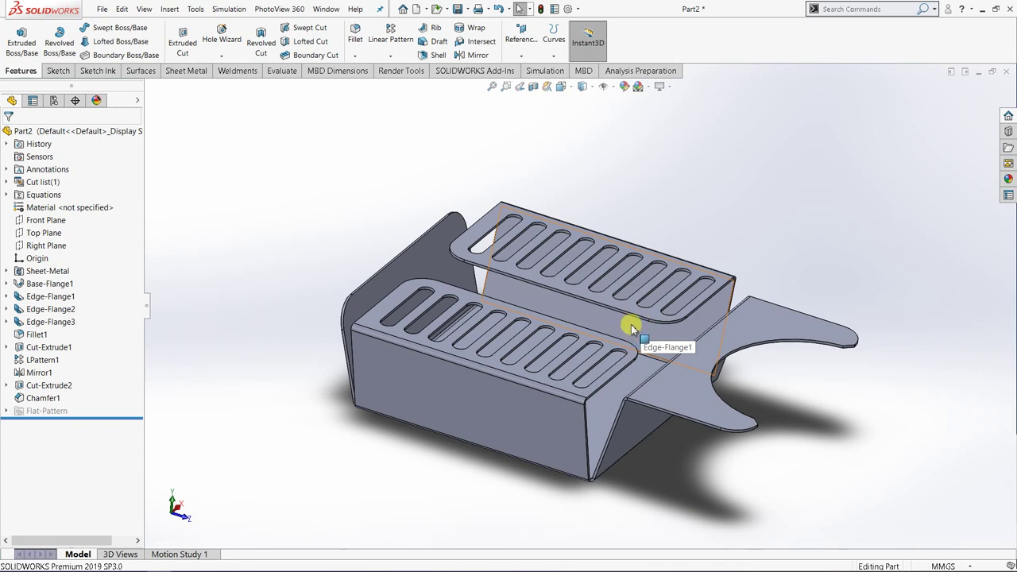
pyautogui.moveTo(551, 415); pyautogui.dragTo(470, 411, button='middle')
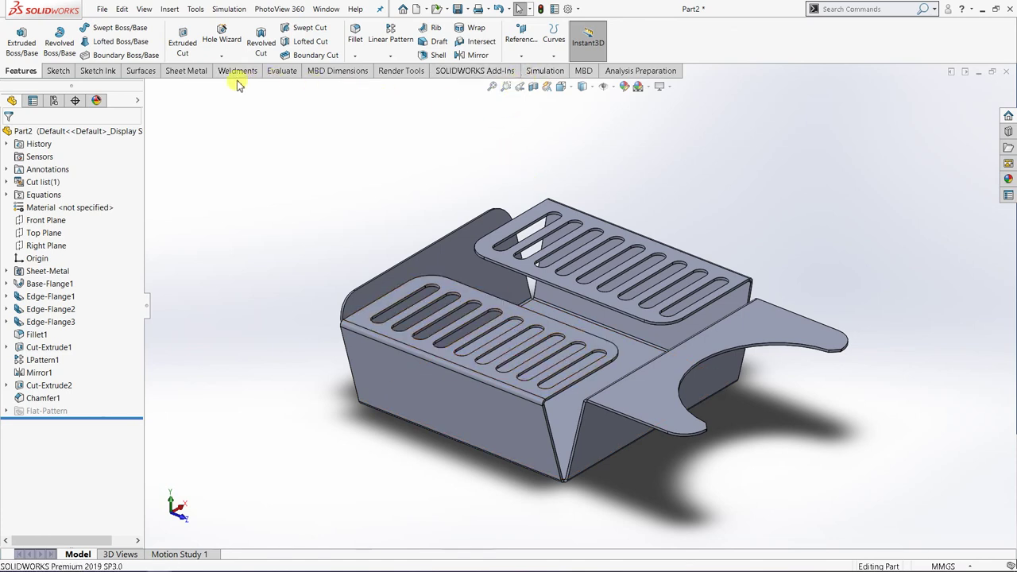
pyautogui.click(194, 70)
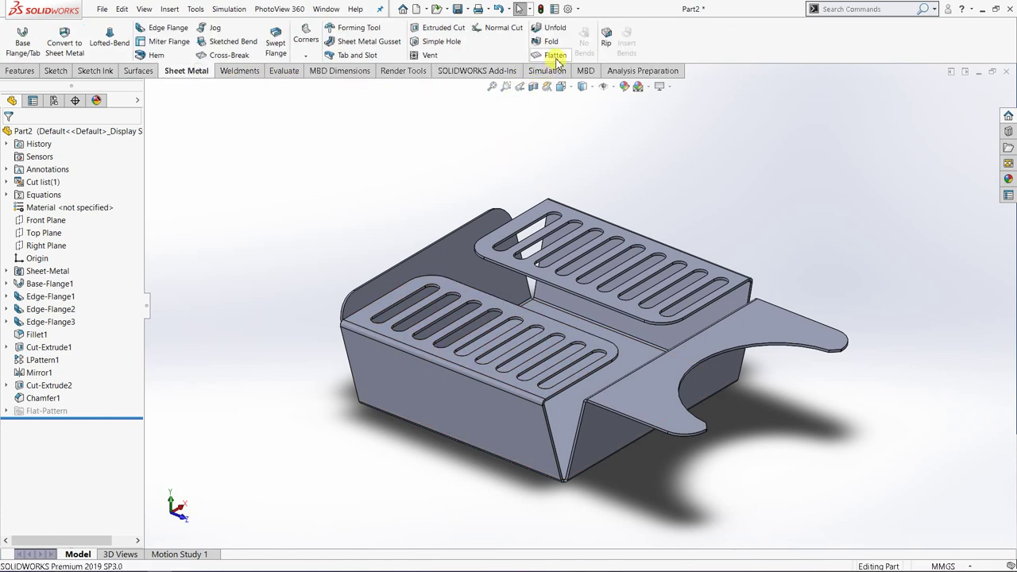
# Step: Flatten the tray and orbit the blank to inspect the slot rows and chamfered notch
pyautogui.click(555, 55)
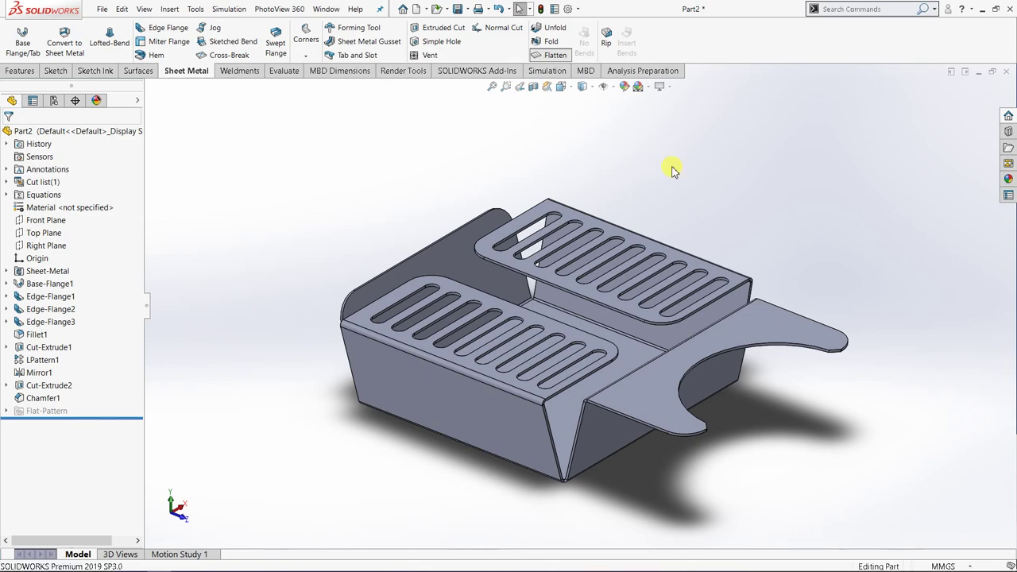
pyautogui.moveTo(681, 183); pyautogui.dragTo(584, 436, button='middle')
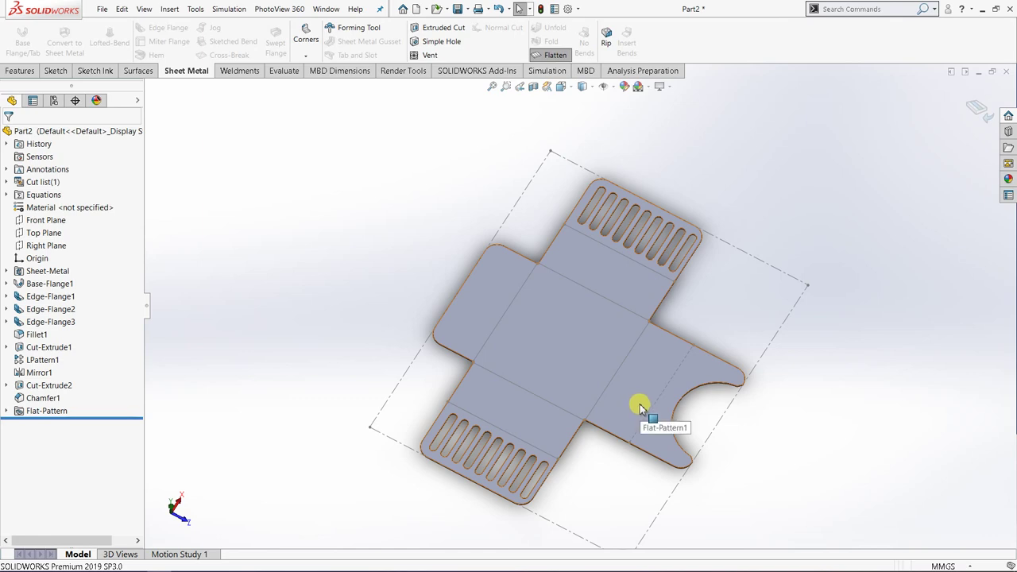
pyautogui.scroll(-1, 616, 413)
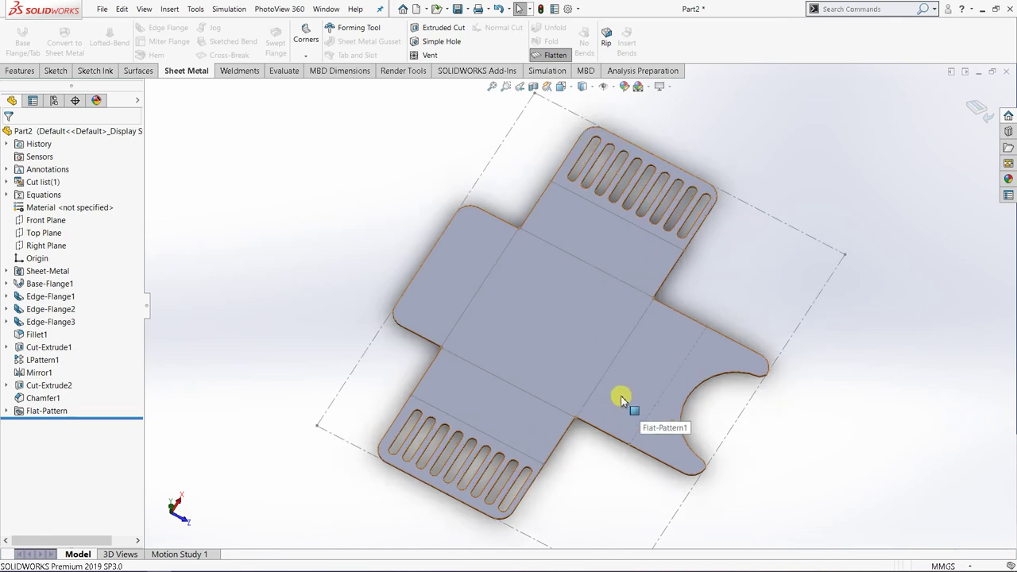
pyautogui.moveTo(595, 404); pyautogui.dragTo(604, 370, button='middle')
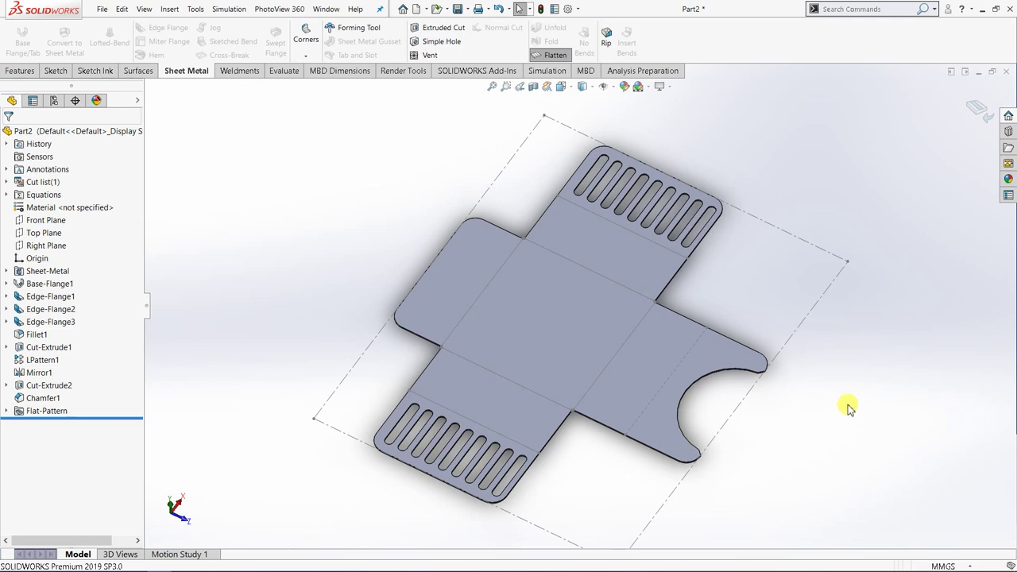
pyautogui.moveTo(604, 415); pyautogui.dragTo(662, 388, button='middle')
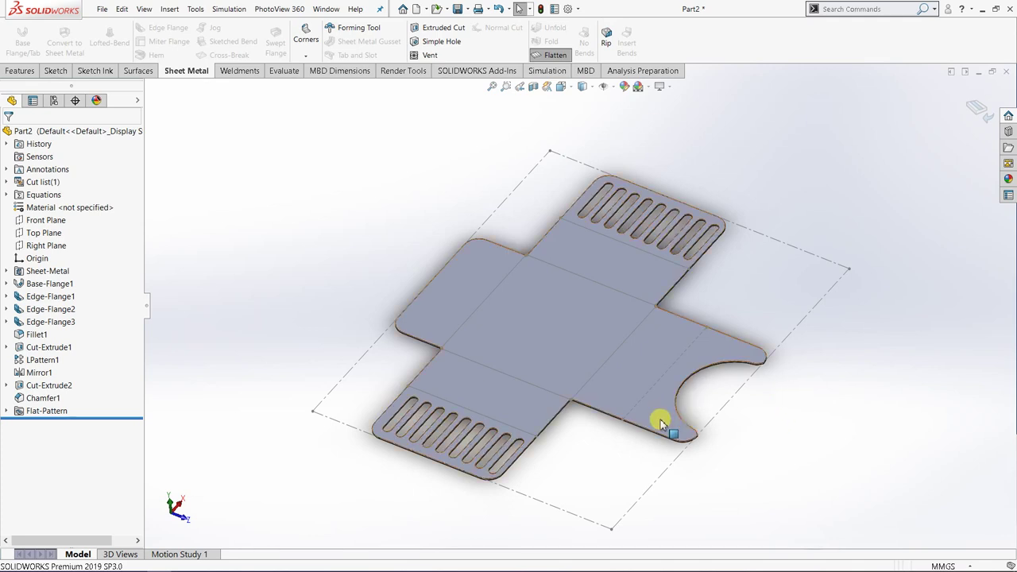
pyautogui.moveTo(617, 404); pyautogui.dragTo(609, 411, button='middle')
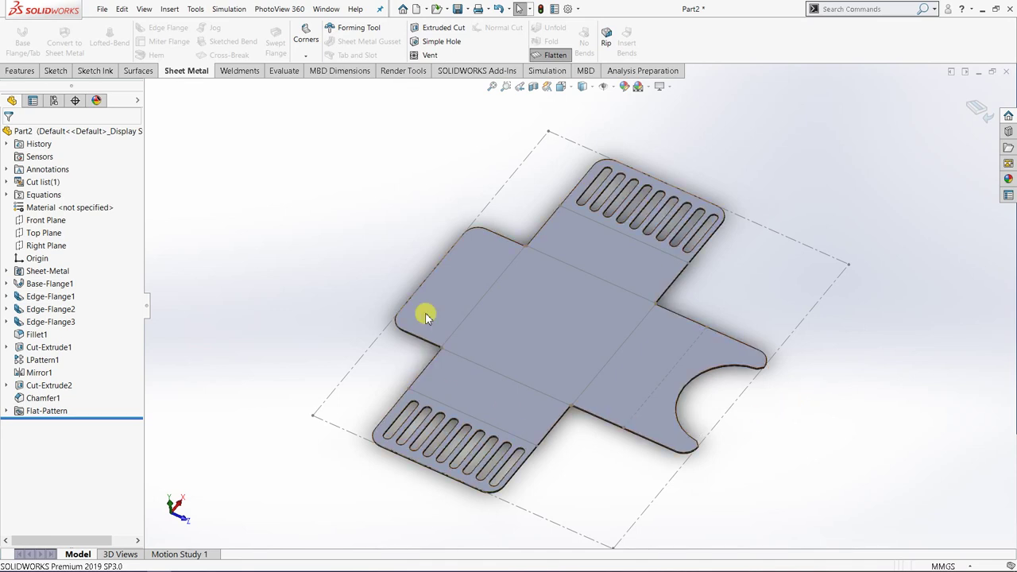
pyautogui.moveTo(612, 391); pyautogui.dragTo(548, 295, button='middle')
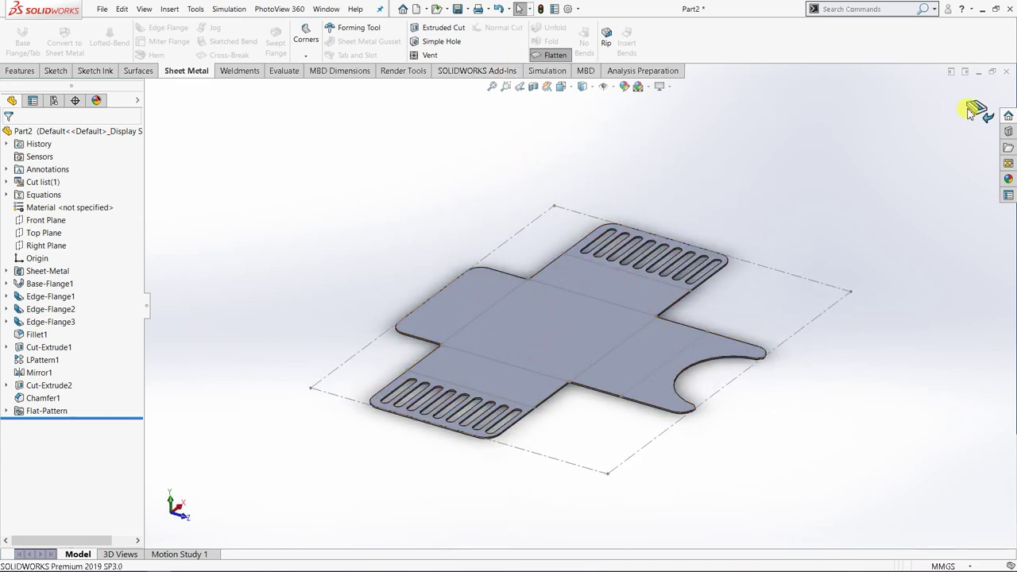
# Step: Toggle Flatten off to restore the bent, slotted tray and orbit to inspect it
pyautogui.click(556, 56)
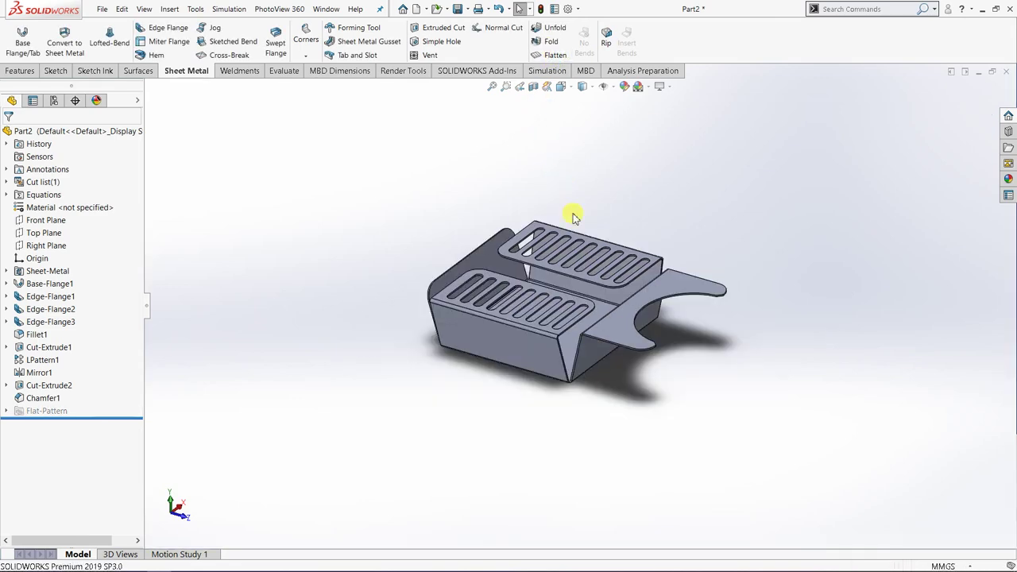
pyautogui.moveTo(575, 229); pyautogui.dragTo(585, 251, button='middle')
pyautogui.moveTo(586, 288); pyautogui.dragTo(618, 297, button='middle')
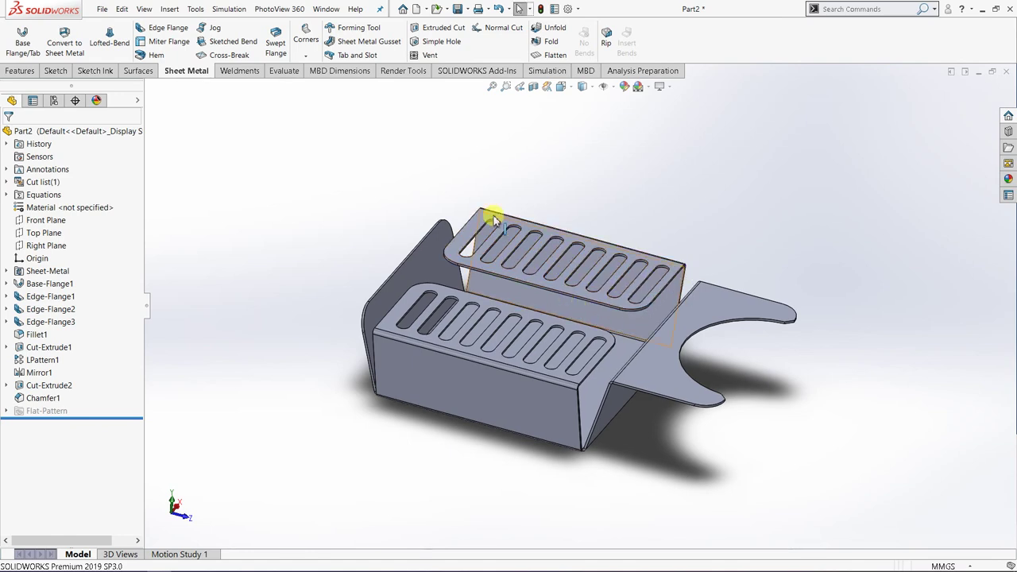